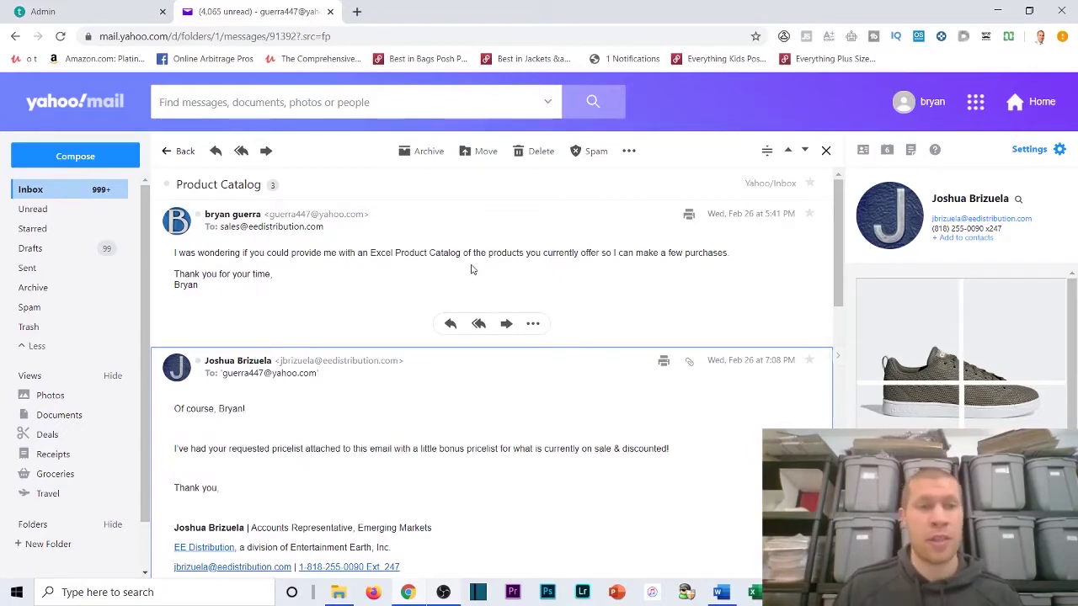
Download the InStock Report 2.26.2020.xlsx attachment from the supplier's reply in the Product Catalog email thread
scroll(470, 269, "down", 3)
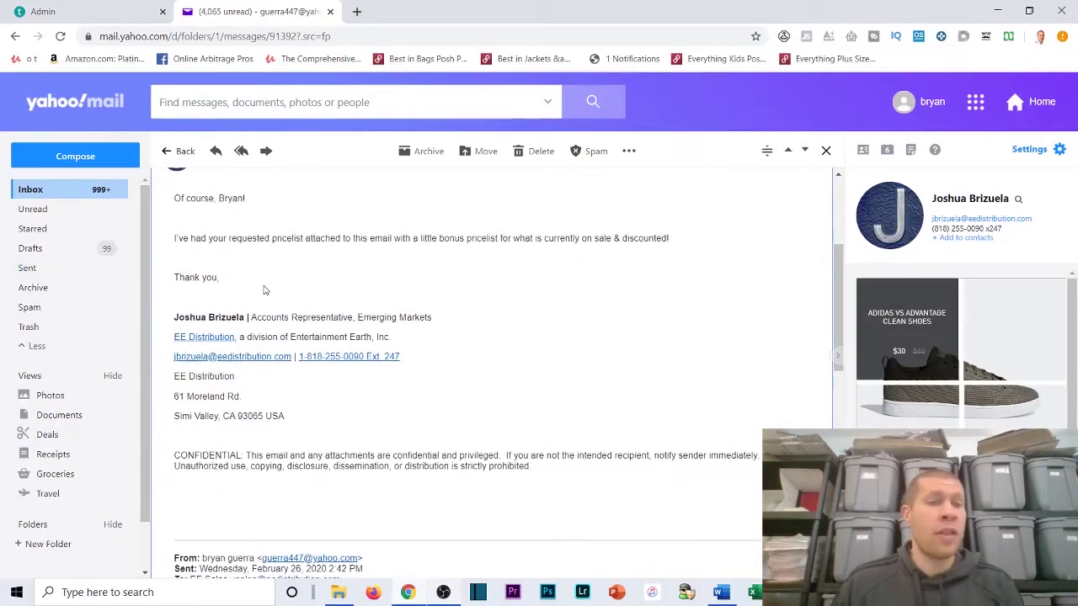
scroll(261, 286, "down", 9)
scroll(217, 334, "up", 4)
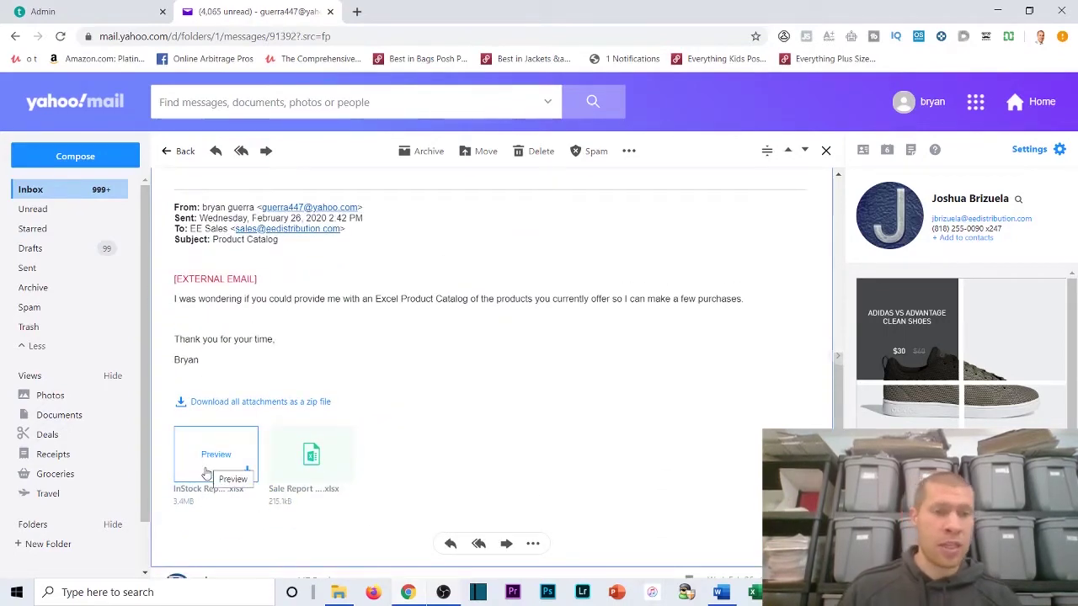
left_click(212, 461)
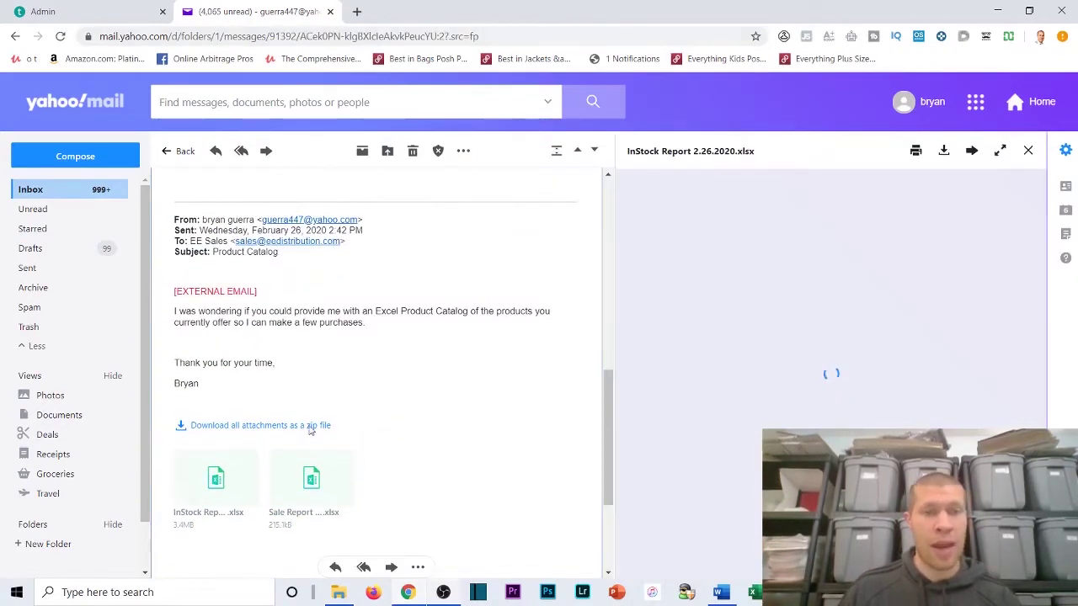
left_click(247, 497)
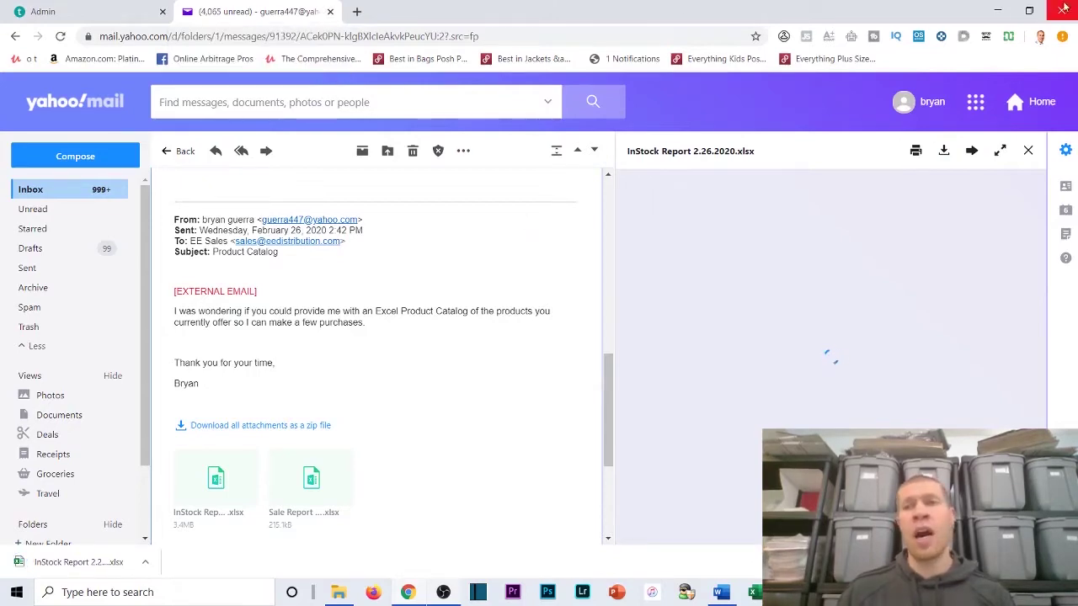
Open InStock Report 2.26.2020 from the Downloads folder in Excel and enable editing
left_click(997, 10)
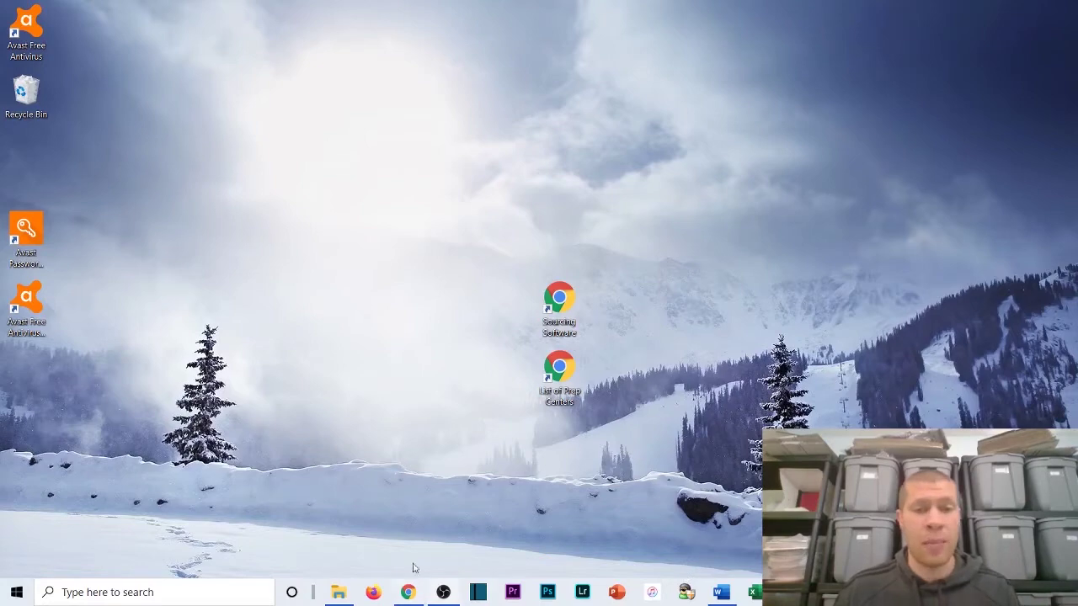
left_click(338, 592)
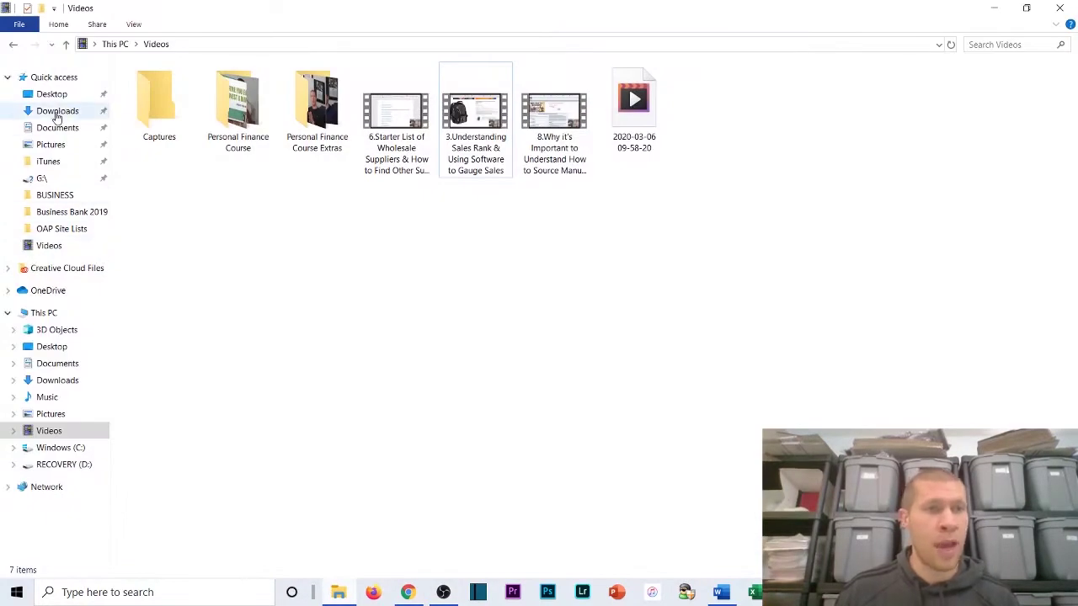
left_click(57, 110)
double_click(145, 491)
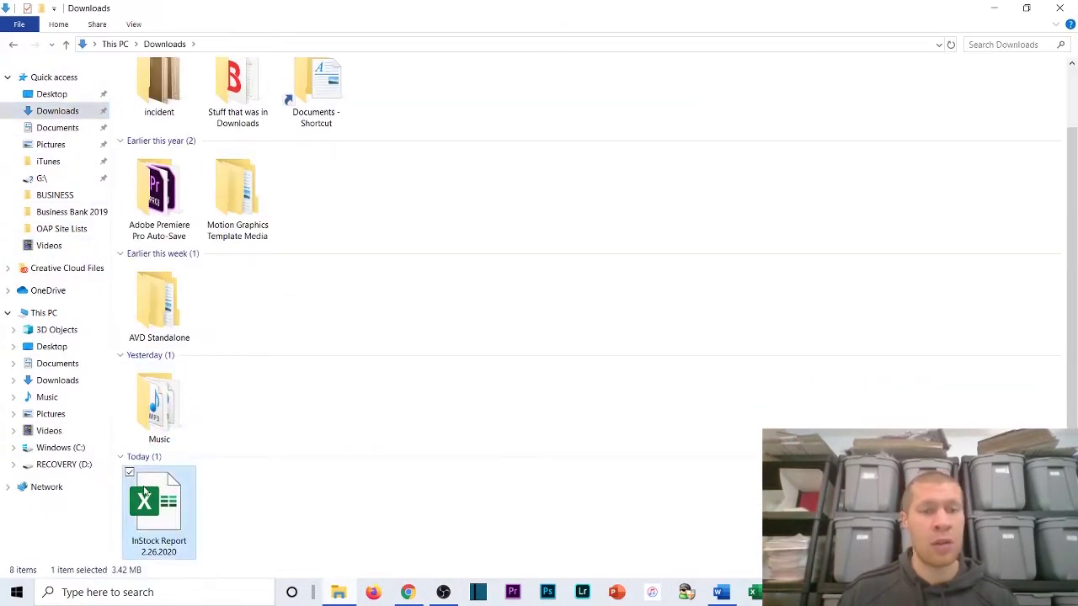
left_click(989, 10)
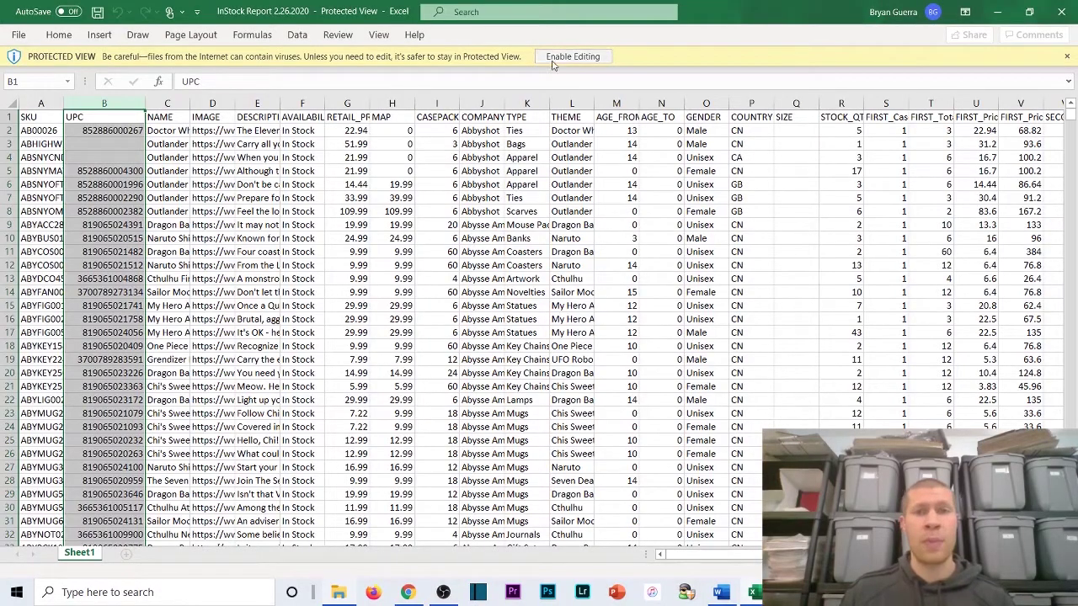
left_click(573, 56)
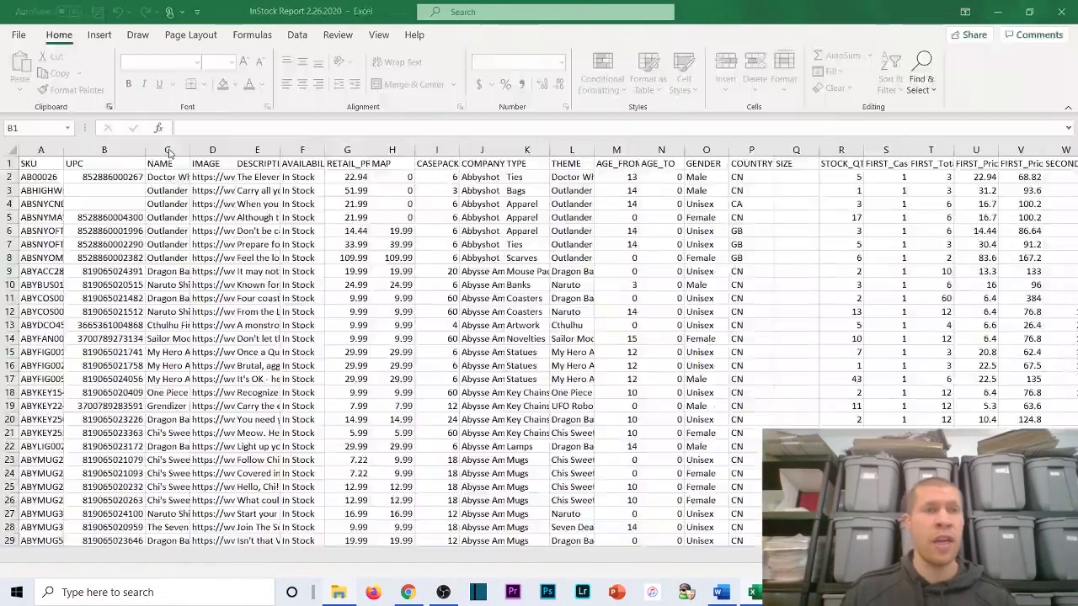
Review the UPC, SKU, NAME and RETAIL_PRICE columns of the stock report by selecting each one
left_click(167, 203)
left_click(104, 150)
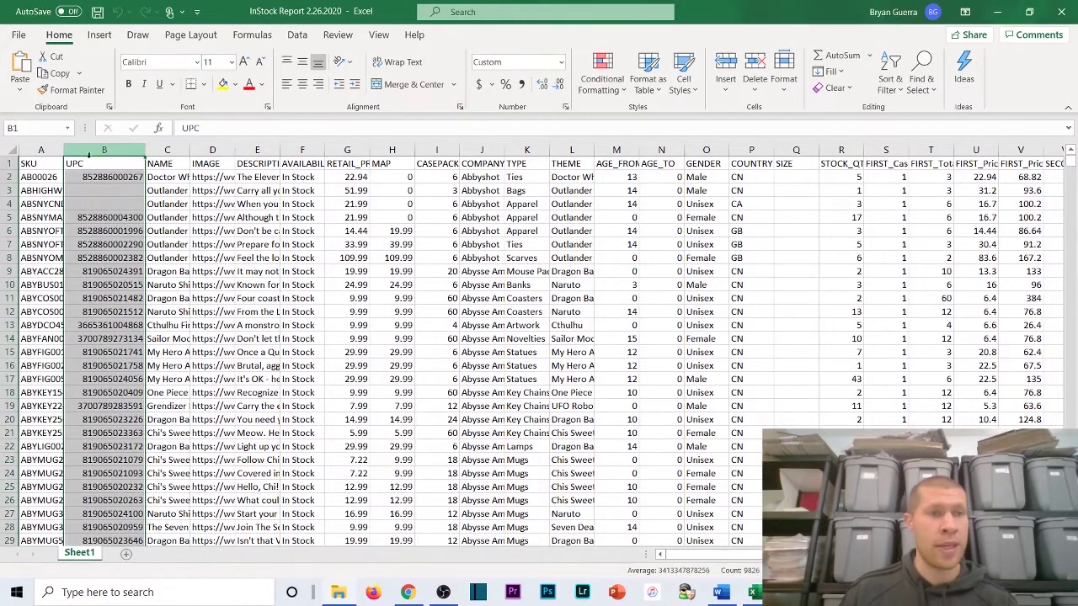
left_click(40, 150)
left_click(167, 150)
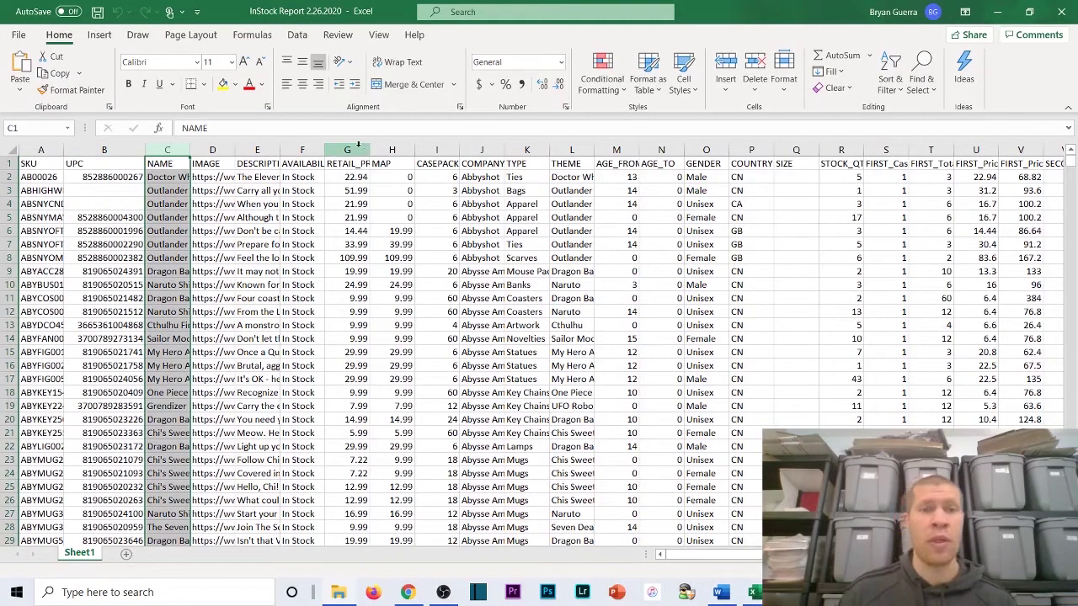
left_click(357, 149)
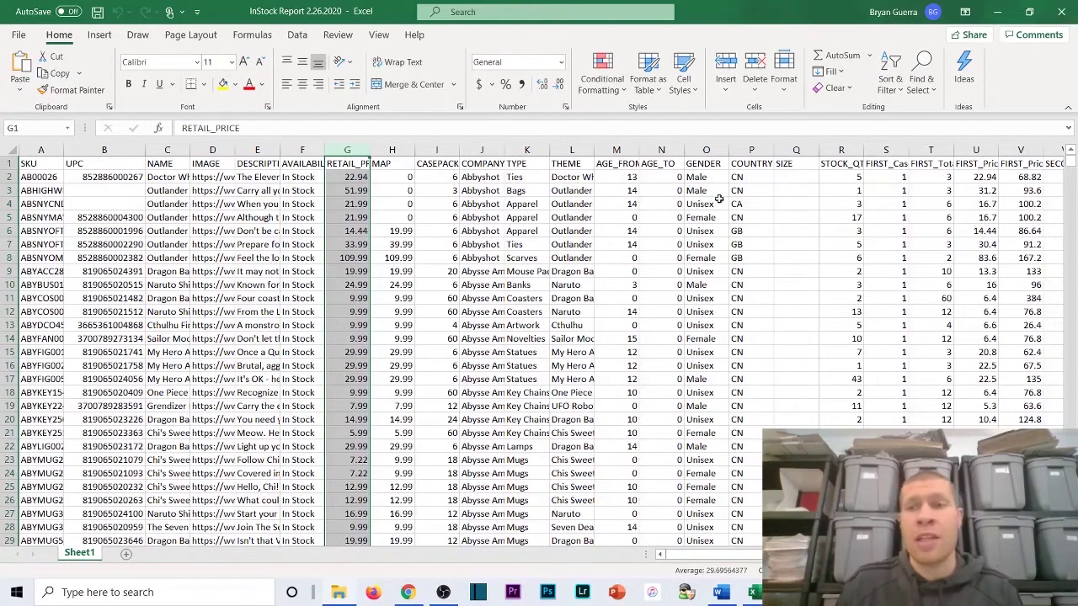
Look through the product list to its last row, and minimize the workbook
scroll(1068, 162, "down", 12)
left_click_drag(1068, 163, 1069, 539)
scroll(539, 345, "down", 4)
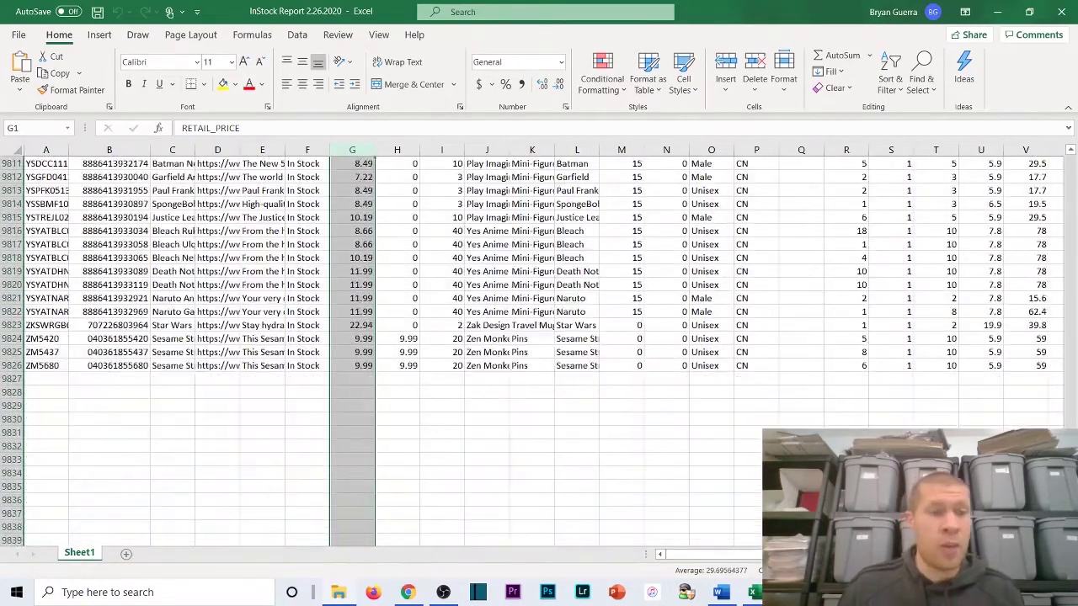
left_click(997, 12)
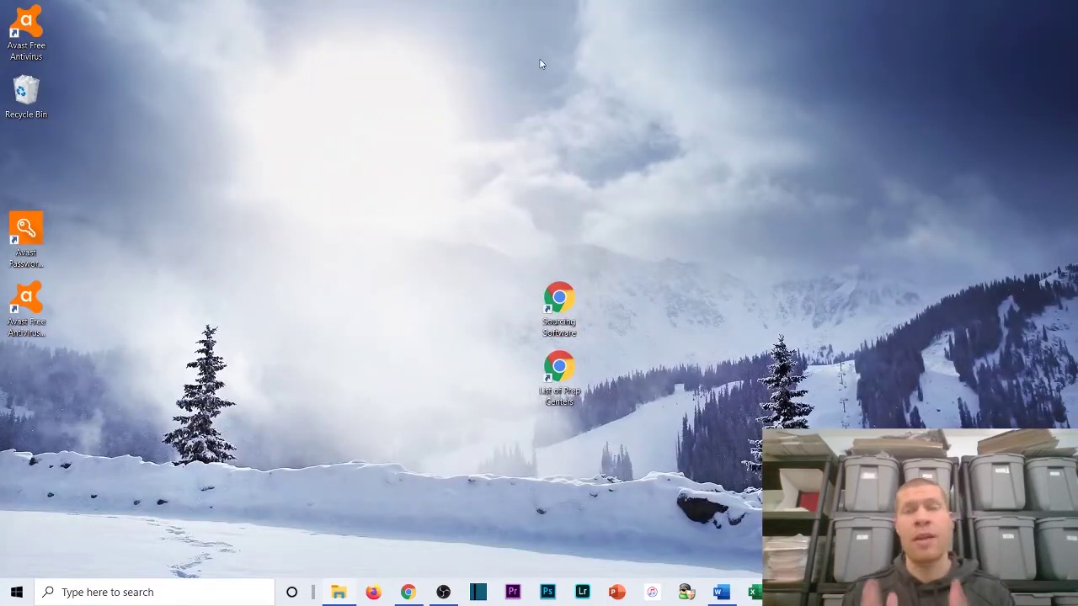
Switch to ScanUnlimited, examine the columns of the EE 2/26 scan results, and view the Scan Unlimited YouTube channel
key("alt+Tab")
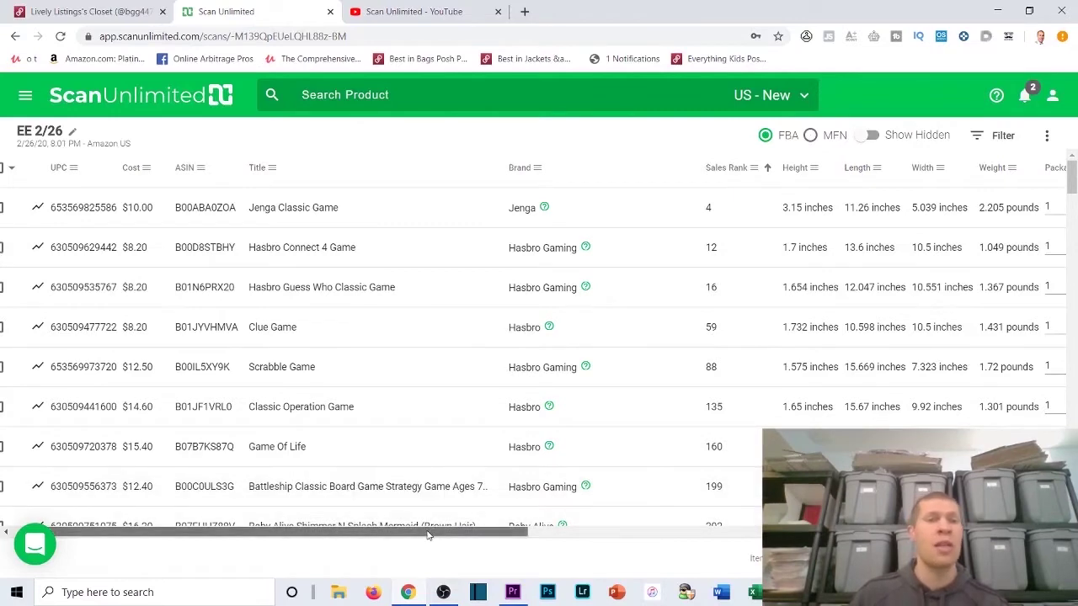
left_click_drag(433, 532, 981, 532)
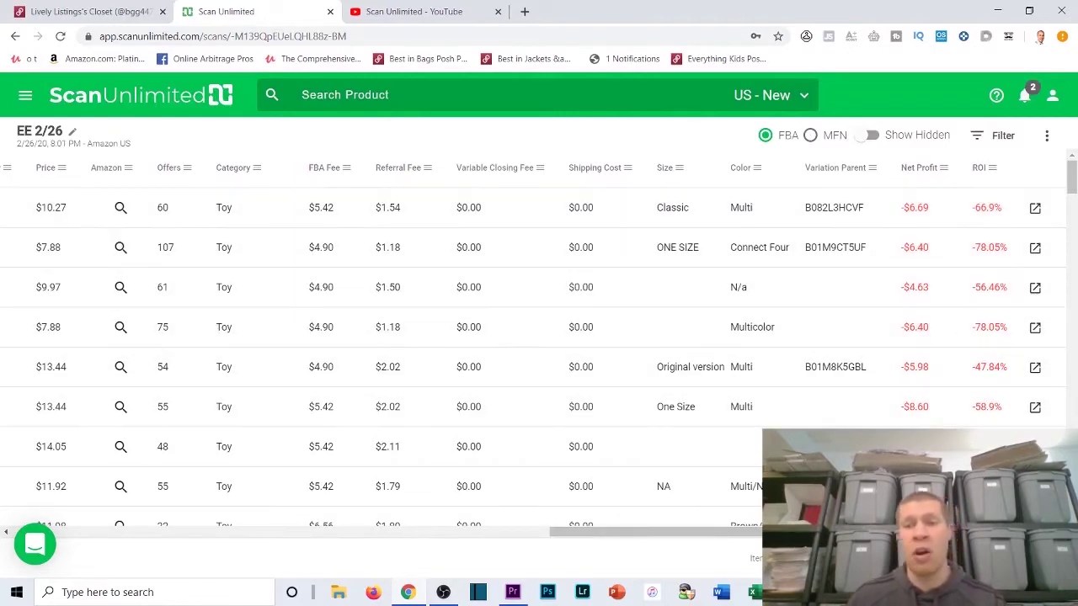
left_click_drag(848, 533, 438, 510)
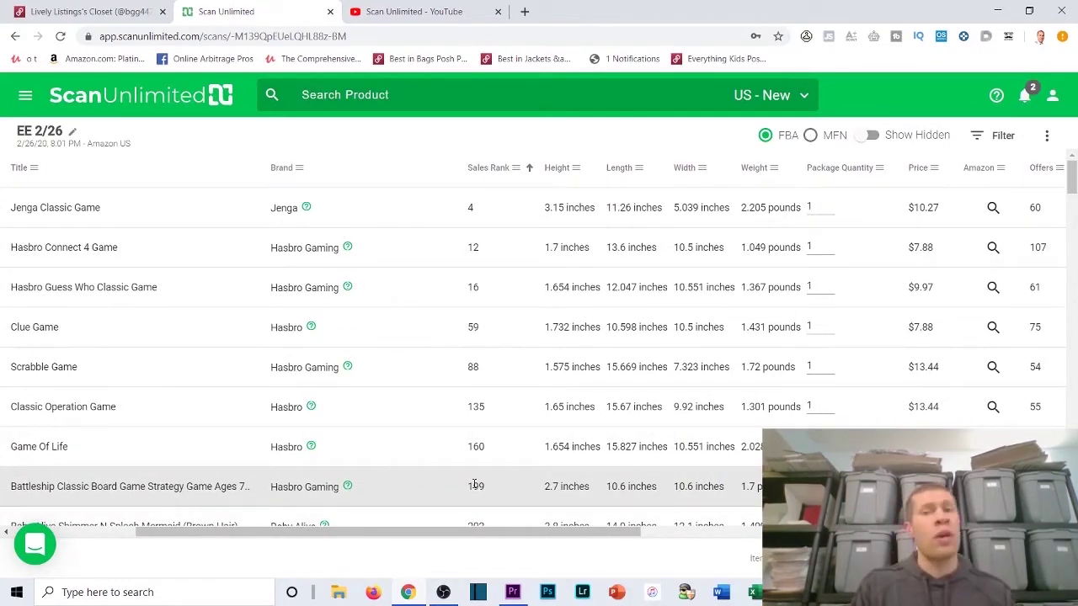
key("ctrl+Tab")
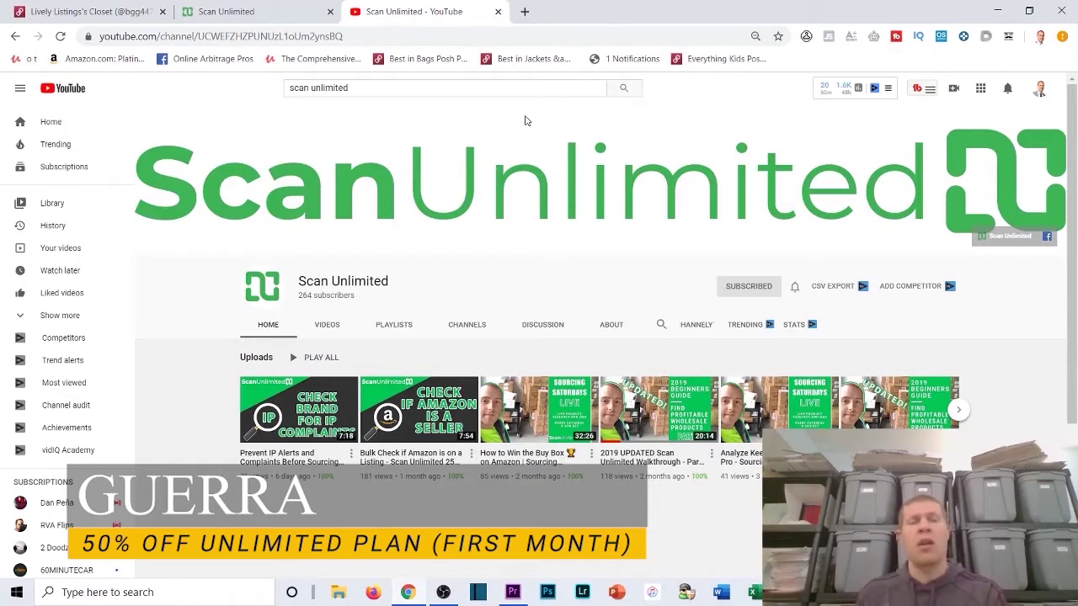
Open the ScanUnlimited pricing page and compare the Free, 2 Day Pass and Unlimited plans
left_click(240, 12)
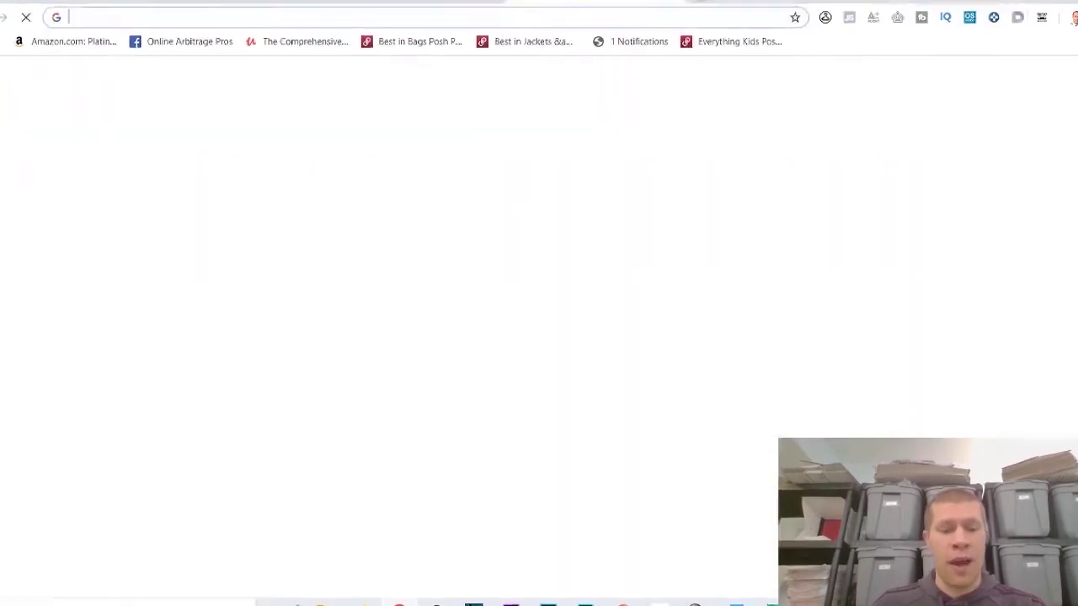
left_click(834, 95)
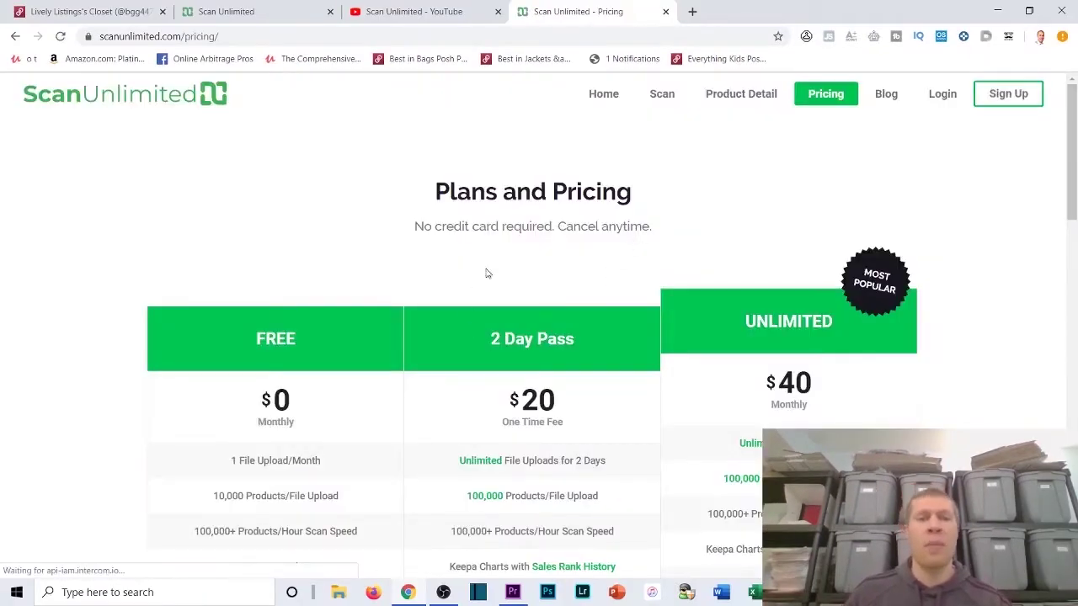
scroll(486, 272, "down", 2)
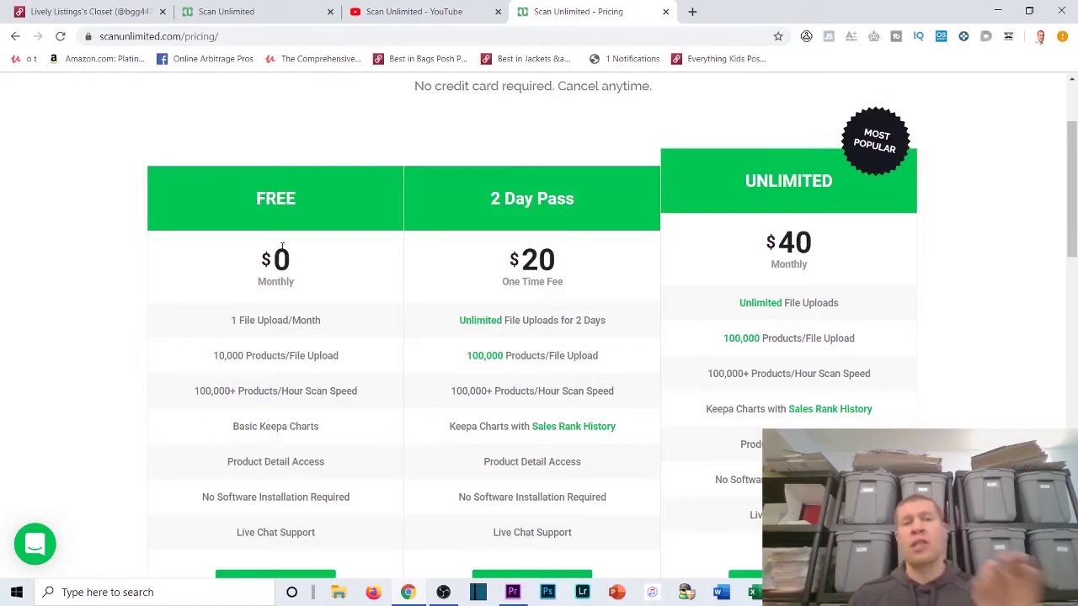
scroll(261, 211, "down", 1)
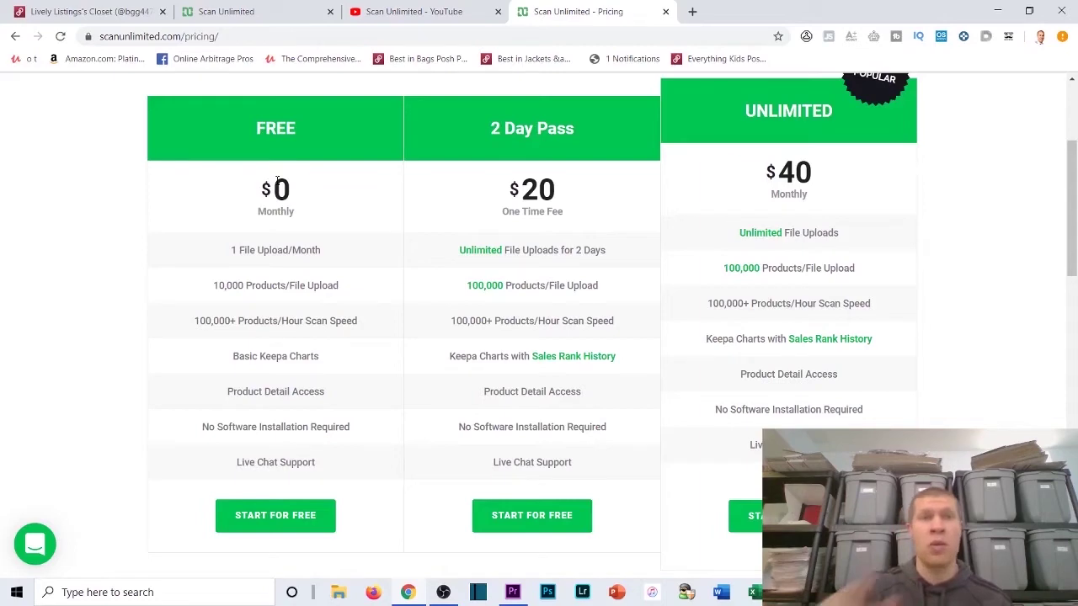
Return to the EE 2/26 scan and examine the Net Profit and ROI columns down the product list
left_click(220, 12)
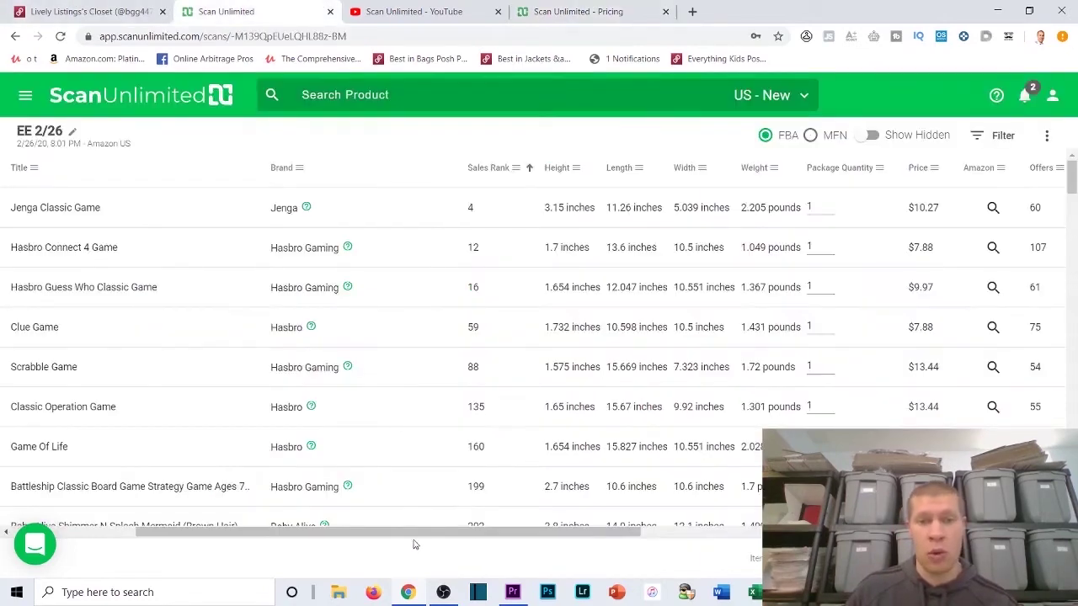
left_click_drag(414, 545, 970, 385)
scroll(973, 337, "down", 1)
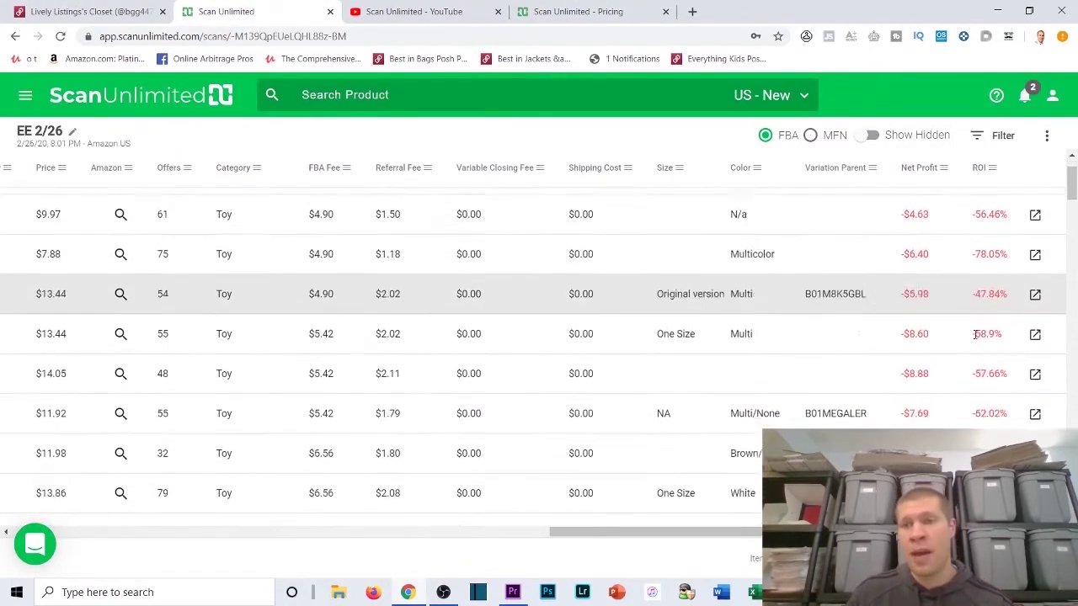
scroll(969, 363, "down", 10)
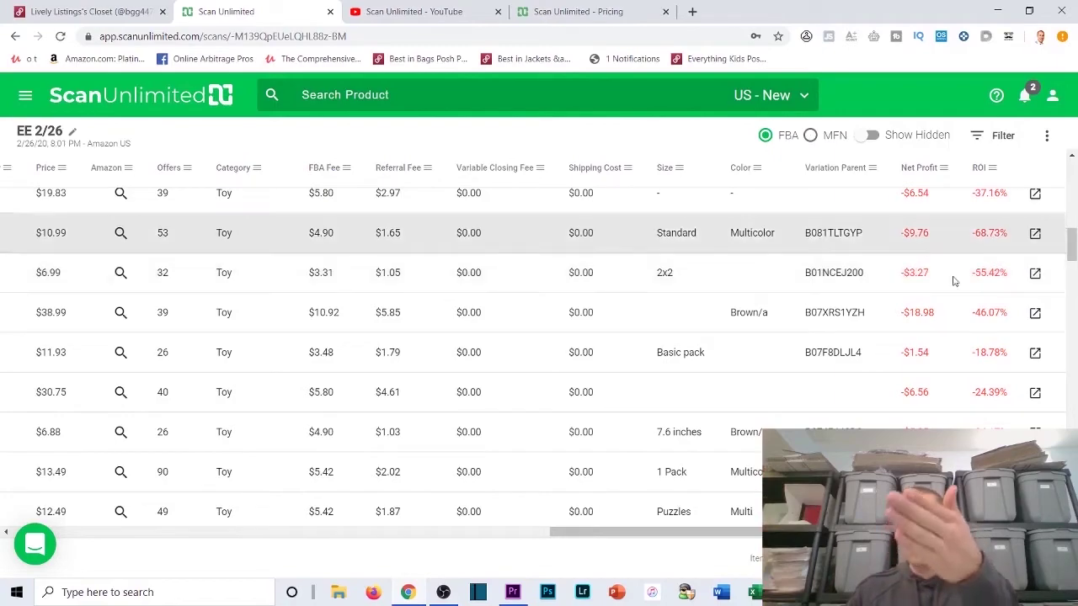
scroll(949, 397, "down", 10)
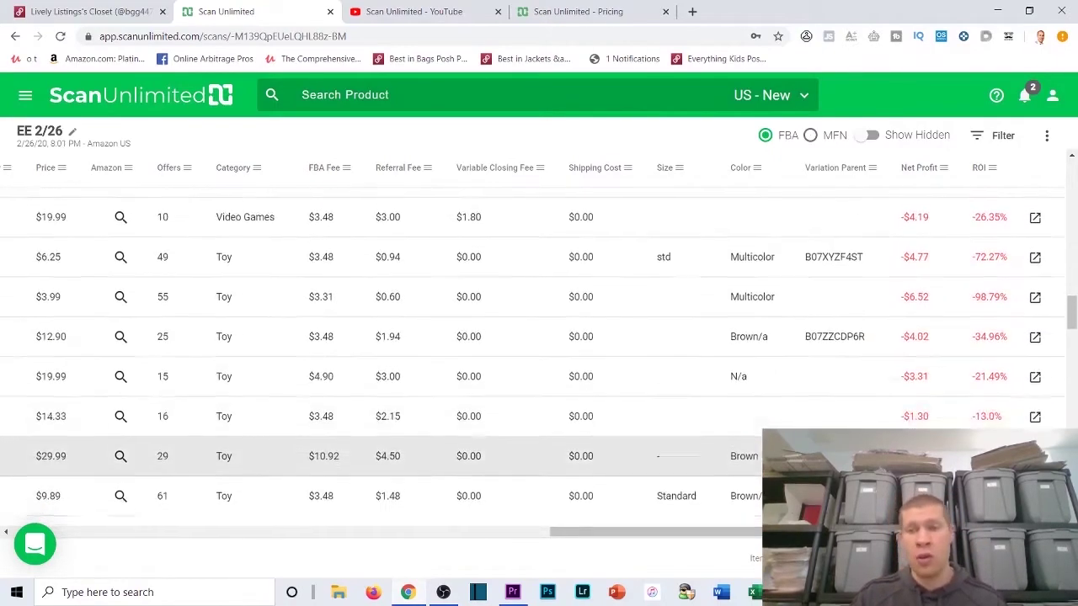
scroll(284, 393, "down", 8)
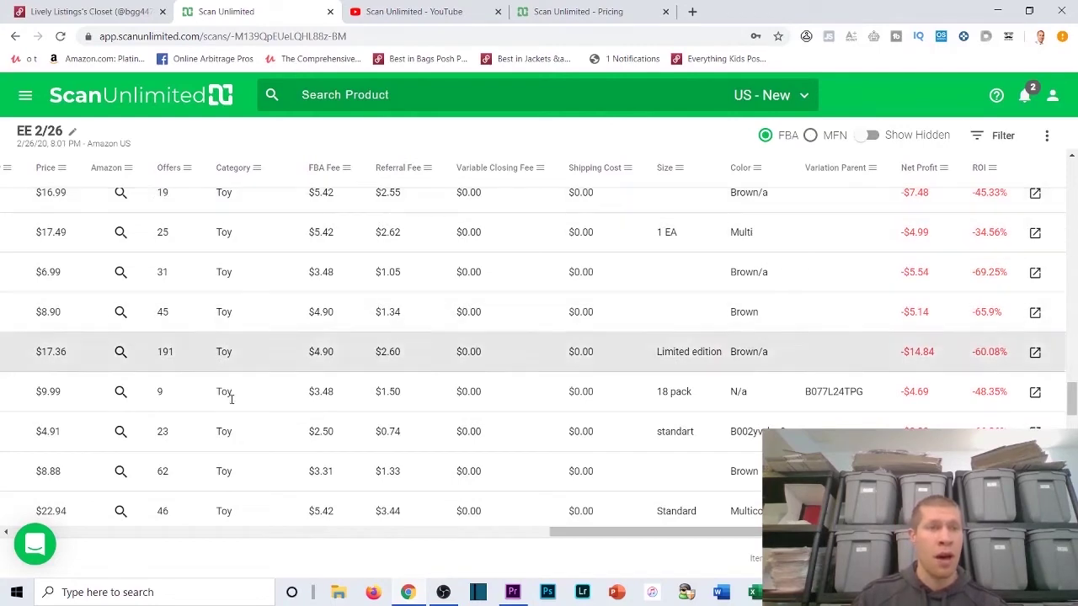
left_click_drag(614, 531, 721, 511)
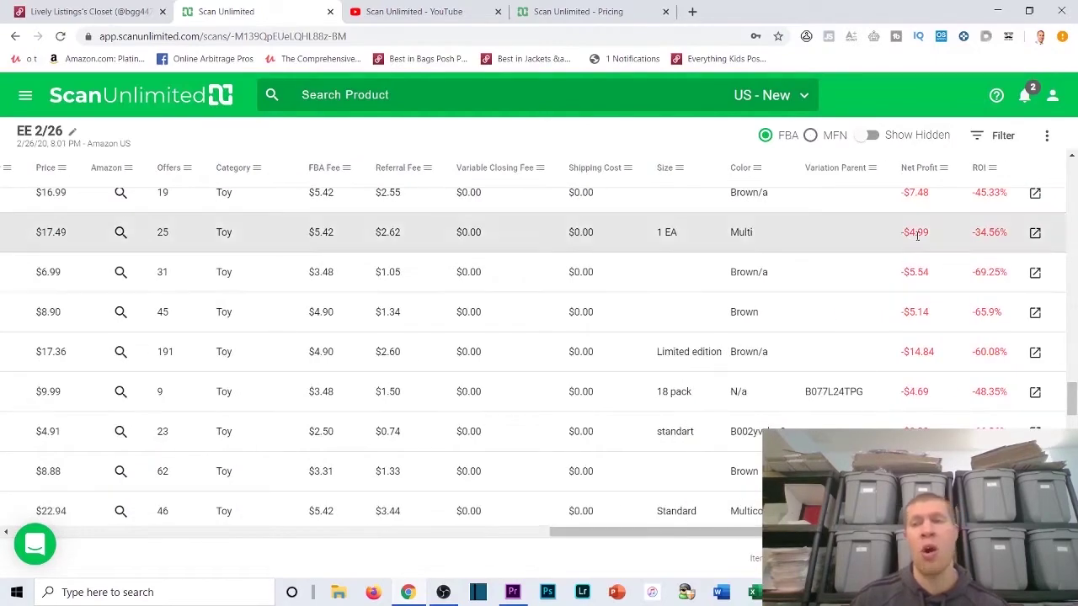
Search the results for a product with positive ROI, highlight the 12-Count office product's ROI, and check the following rows
scroll(969, 308, "down", 4)
scroll(977, 312, "down", 4)
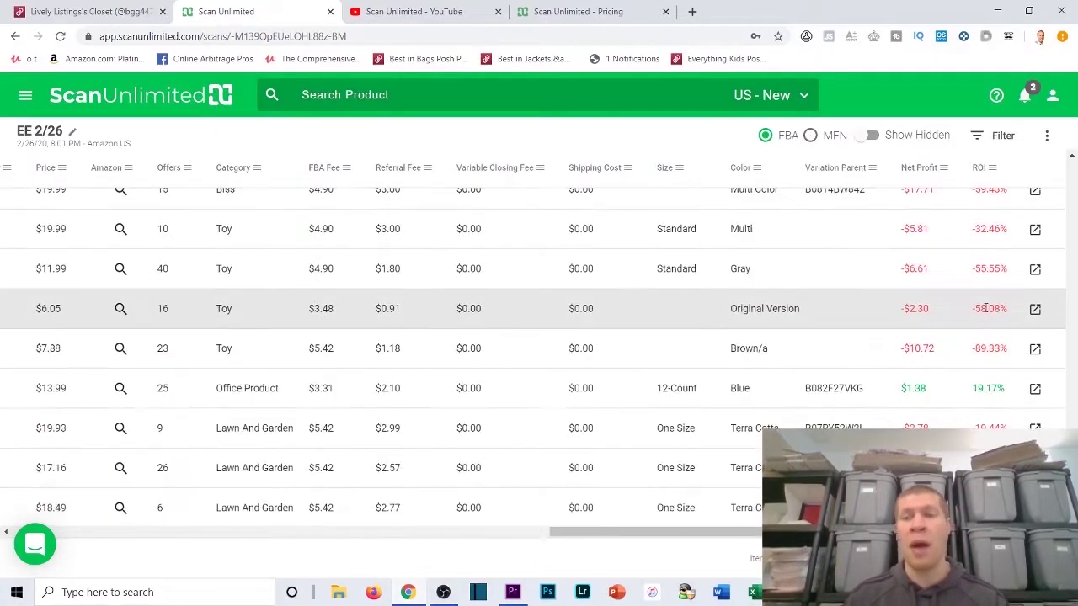
scroll(973, 278, "down", 2)
left_click_drag(971, 248, 1007, 252)
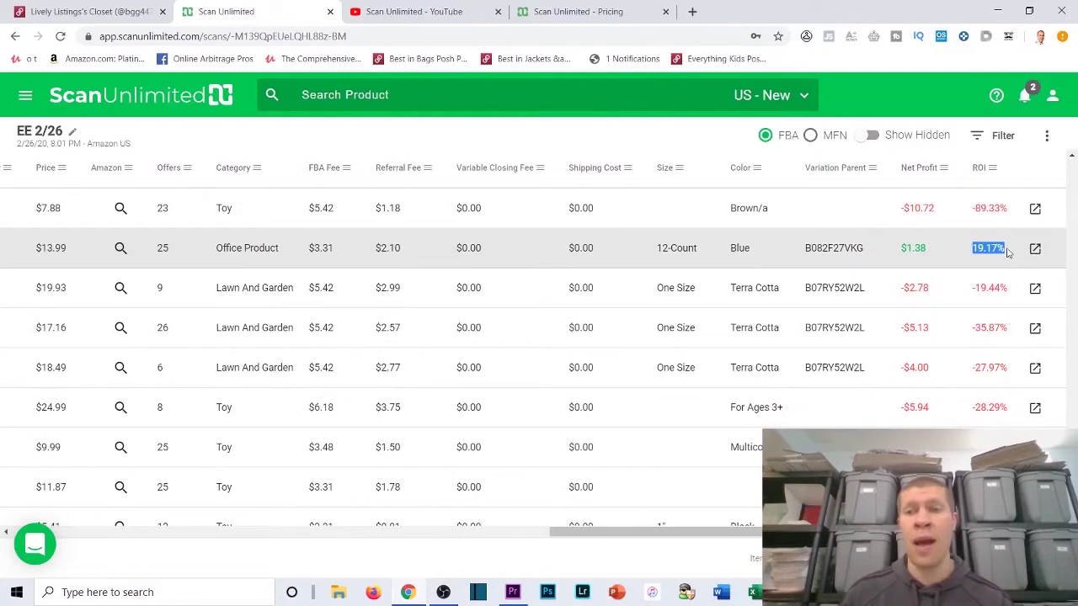
scroll(977, 278, "down", 4)
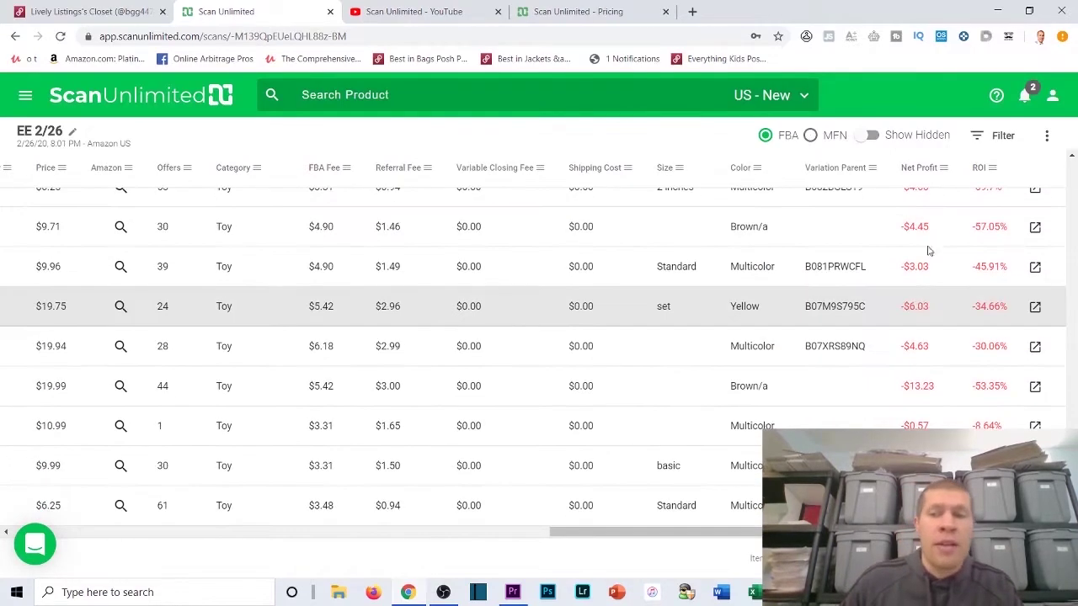
scroll(926, 379, "down", 1)
scroll(830, 426, "down", 1)
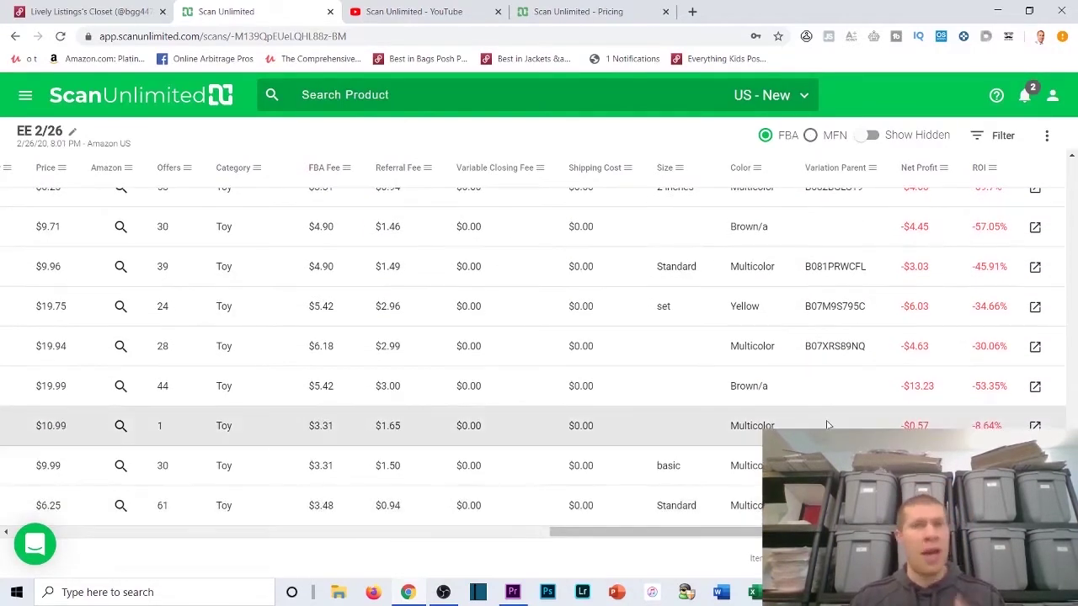
Check the UPC, cost, title, brand and sales rank of the scanned products, and return to the pricing plans
scroll(506, 354, "left", 10)
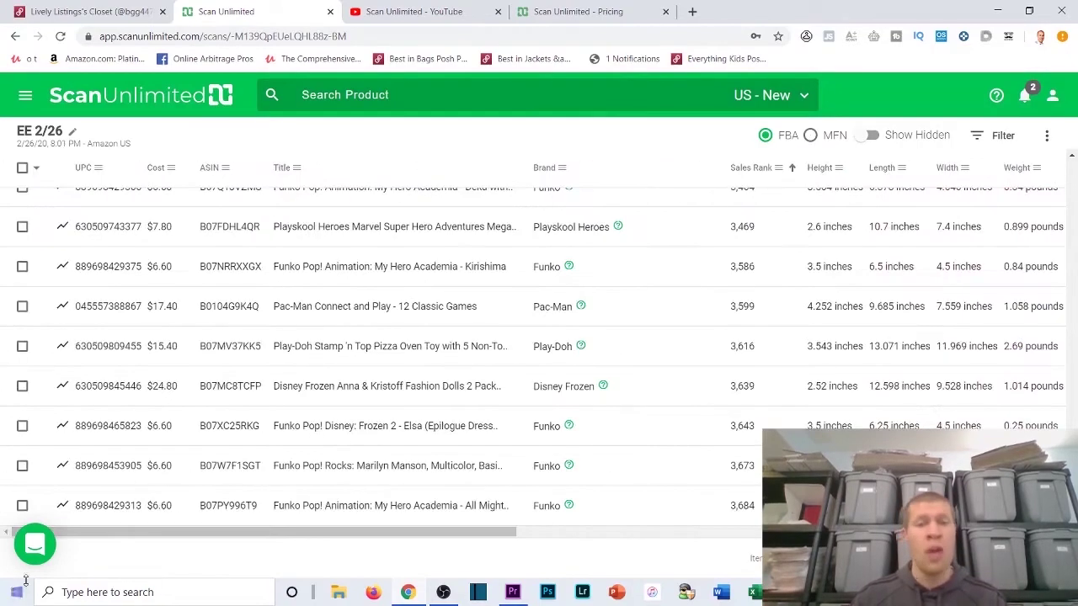
scroll(438, 362, "up", 5)
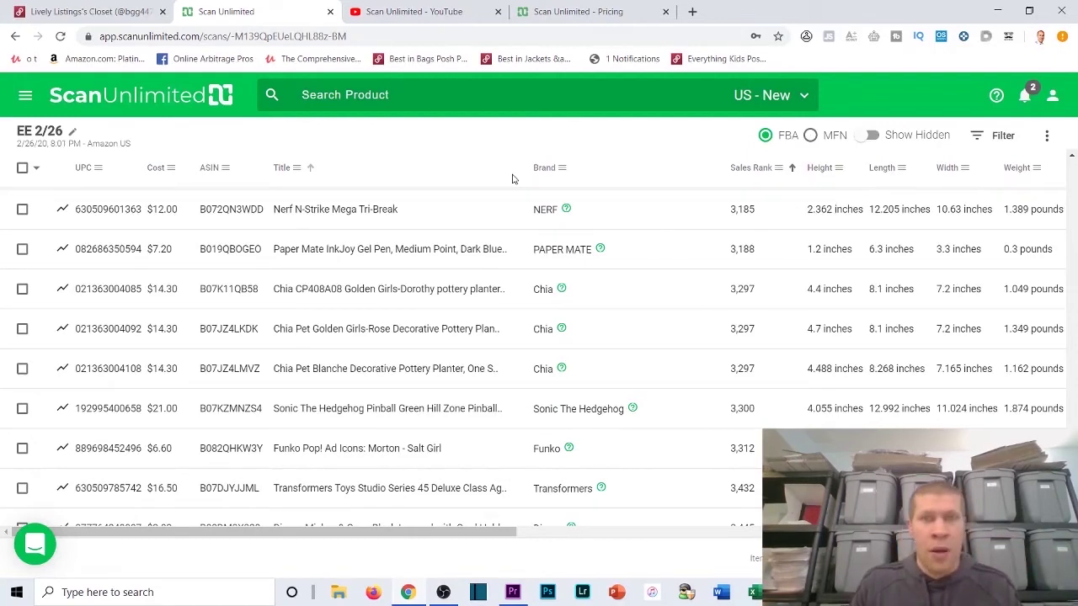
left_click(578, 11)
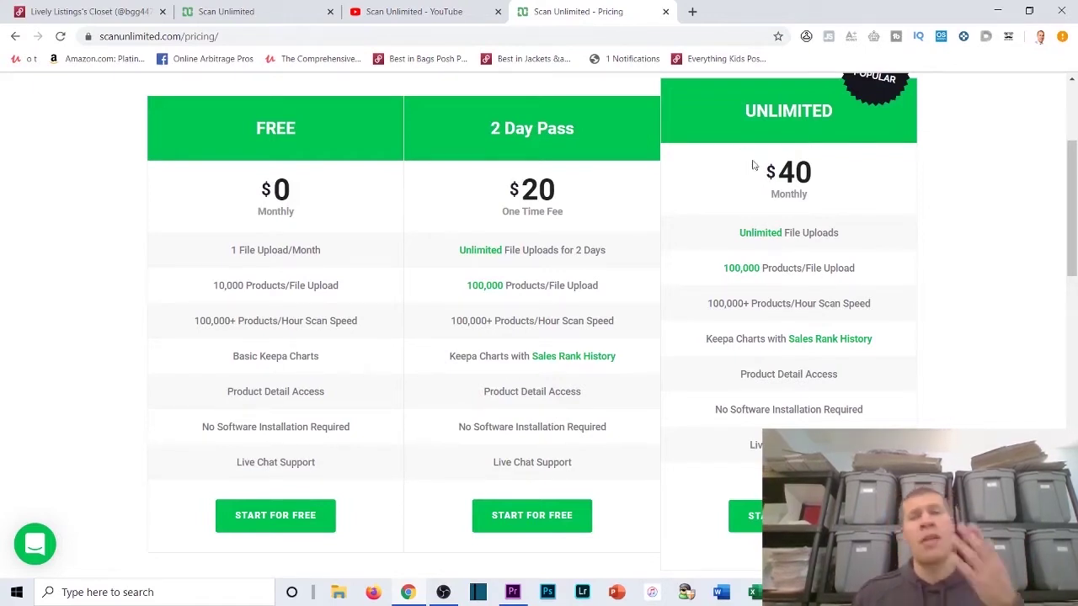
Return from the pricing plans to the EE 2/26 scan and check the product columns from title through price
scroll(713, 174, "up", 1)
scroll(716, 174, "down", 1)
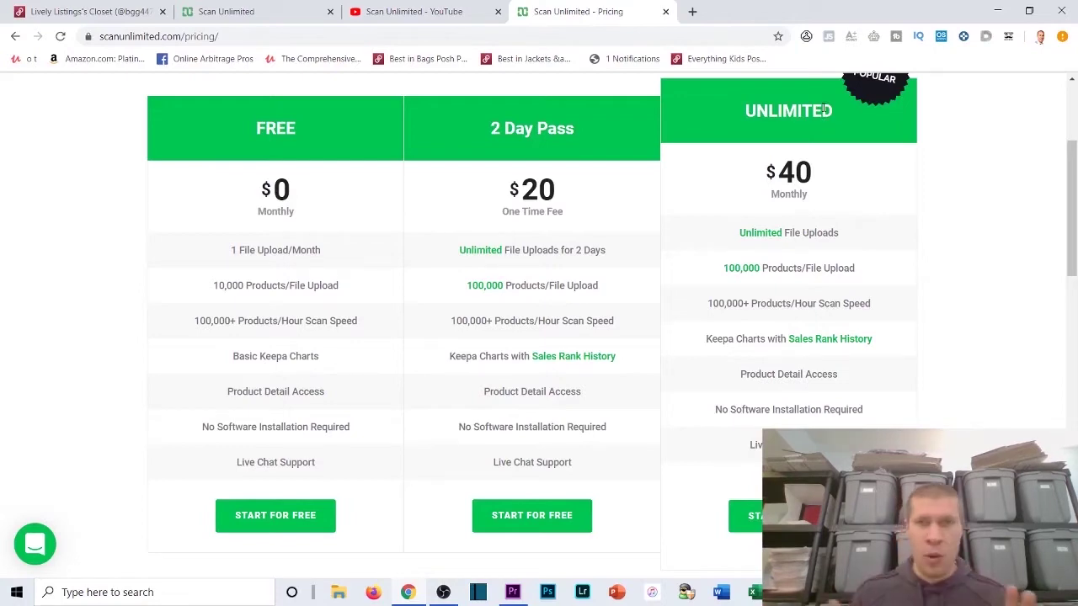
key("ctrl+2")
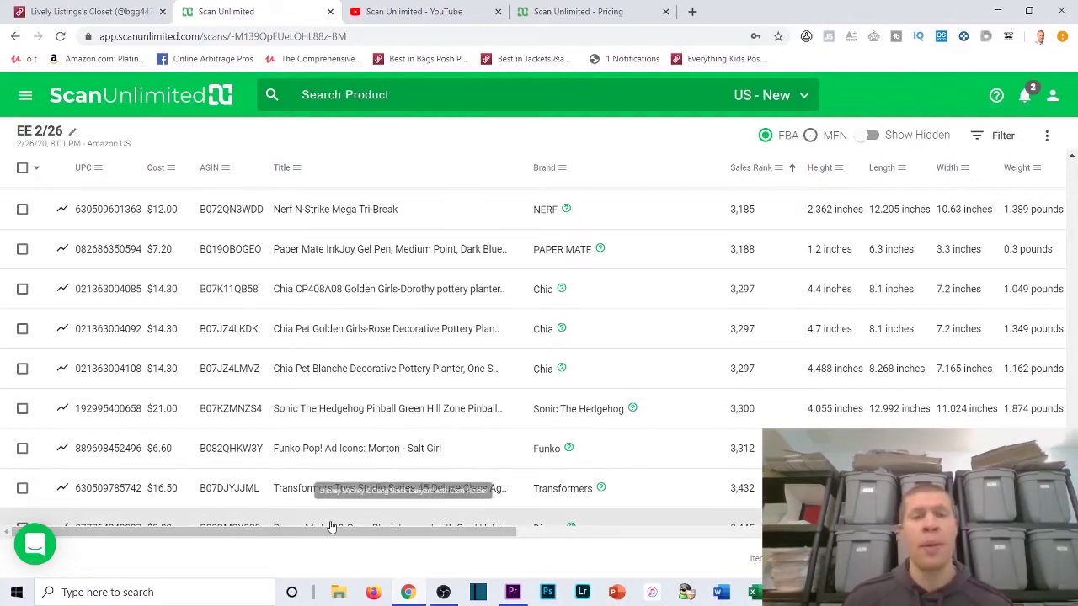
left_click_drag(337, 532, 425, 531)
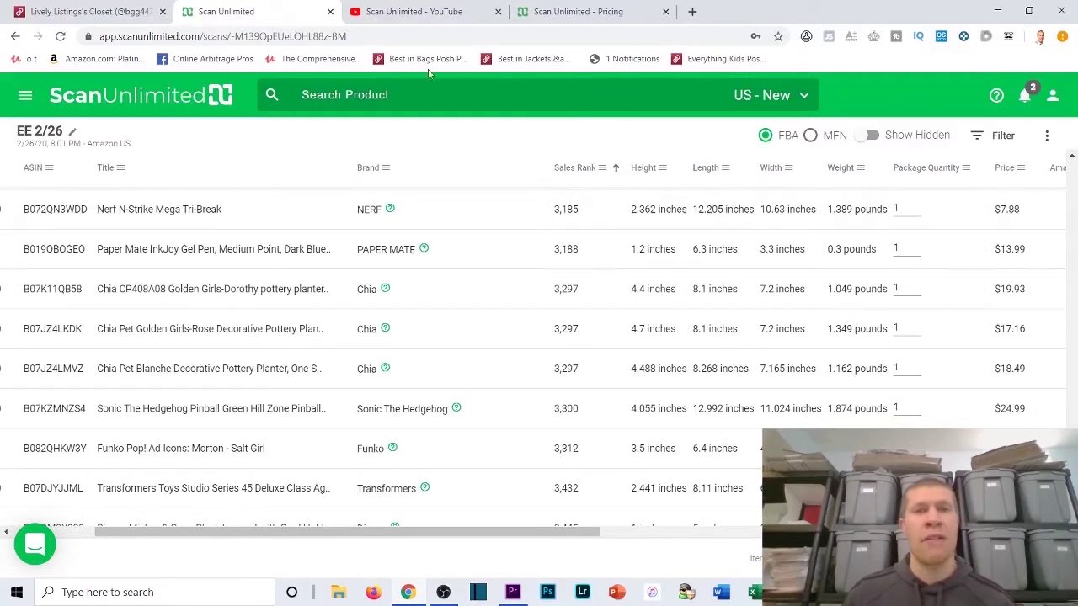
Revisit the Plans and Pricing page and the Scan Unlimited YouTube channel, and return to the EE 2/26 scan
left_click(542, 11)
scroll(657, 126, "down", 1)
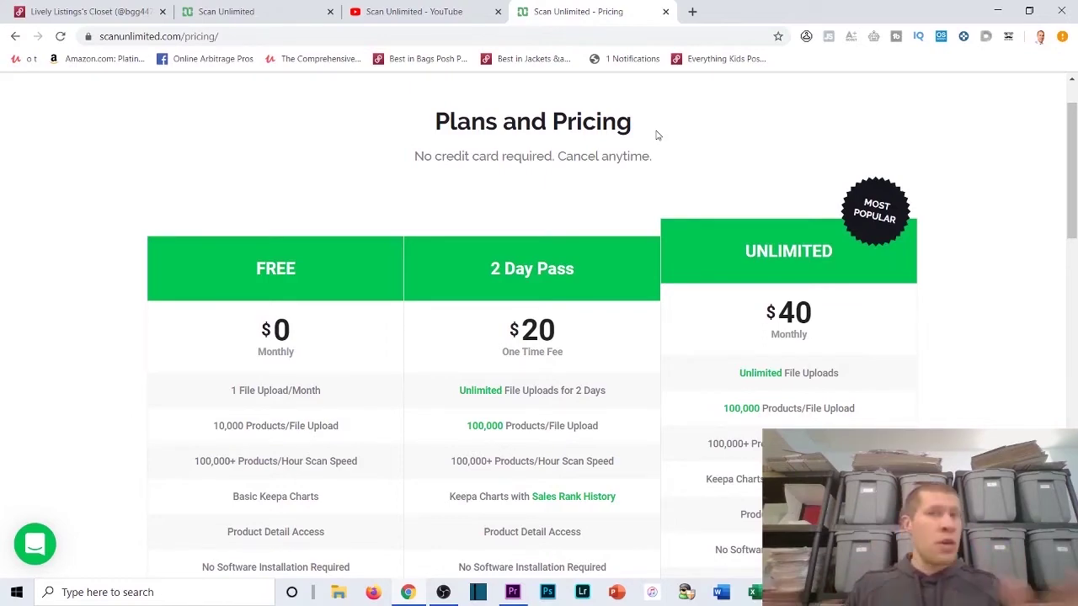
key("ctrl+shift+Tab")
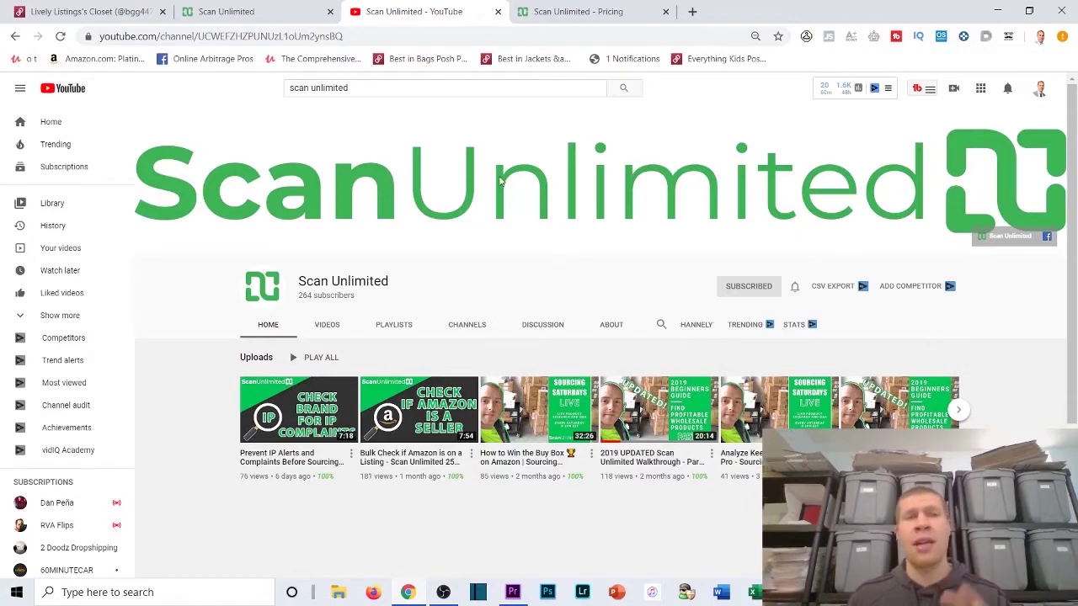
left_click(284, 7)
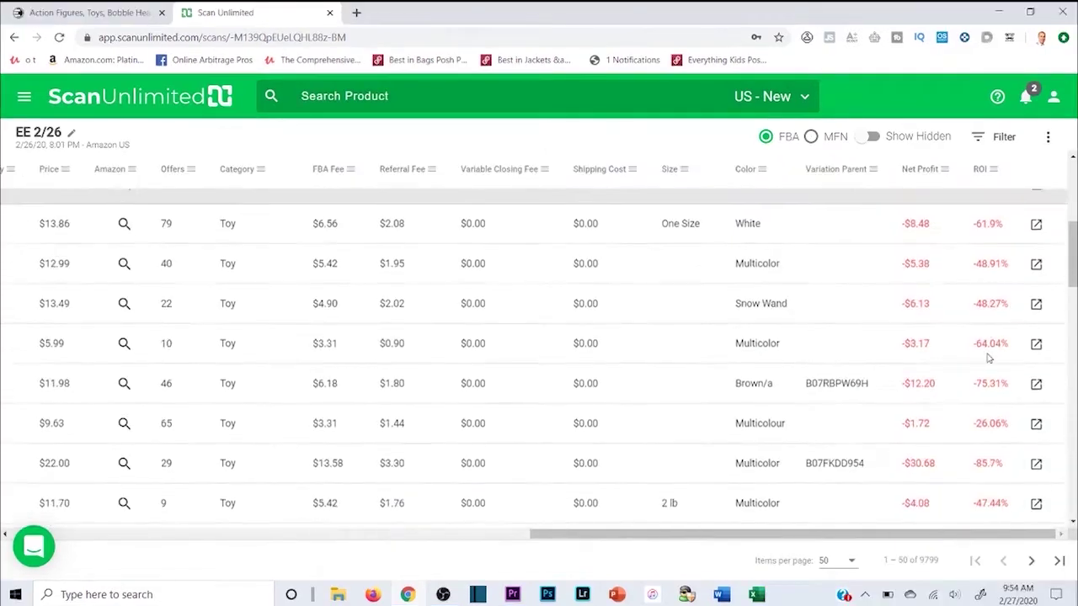
Set the scan results to show 100 items per page
scroll(821, 485, "down", 3)
left_click(838, 562)
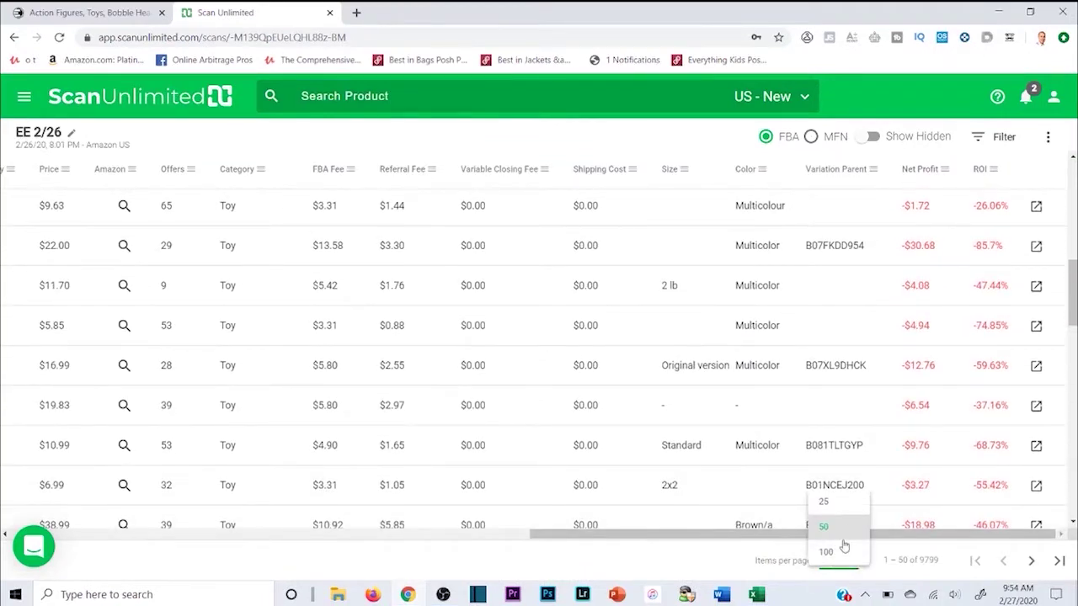
left_click(829, 551)
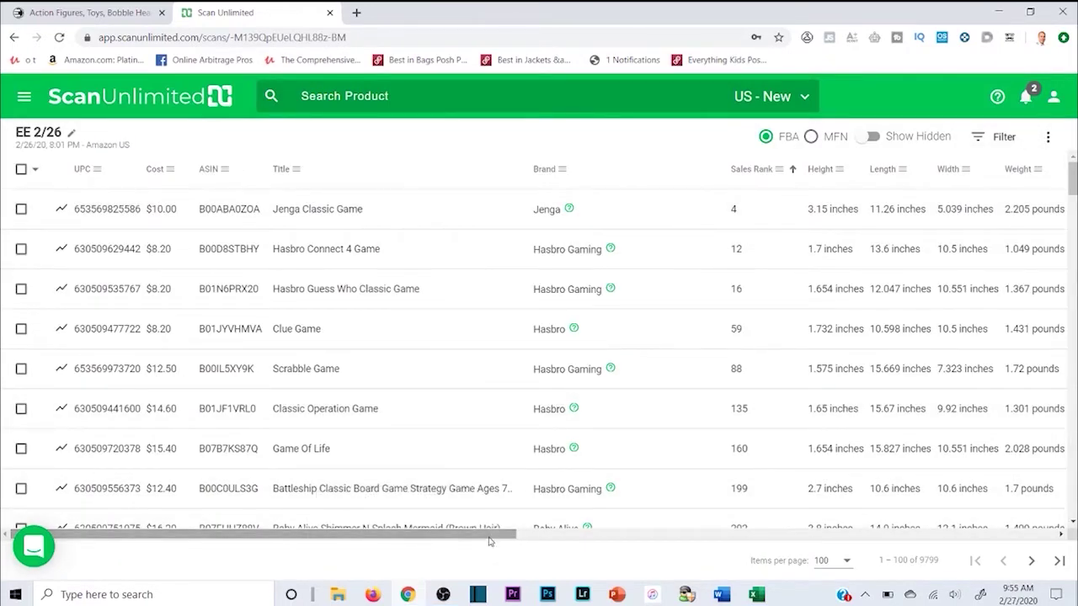
Examine the Net Profit and ROI columns down the first 100 products for a profitable item
left_click_drag(504, 535, 713, 536)
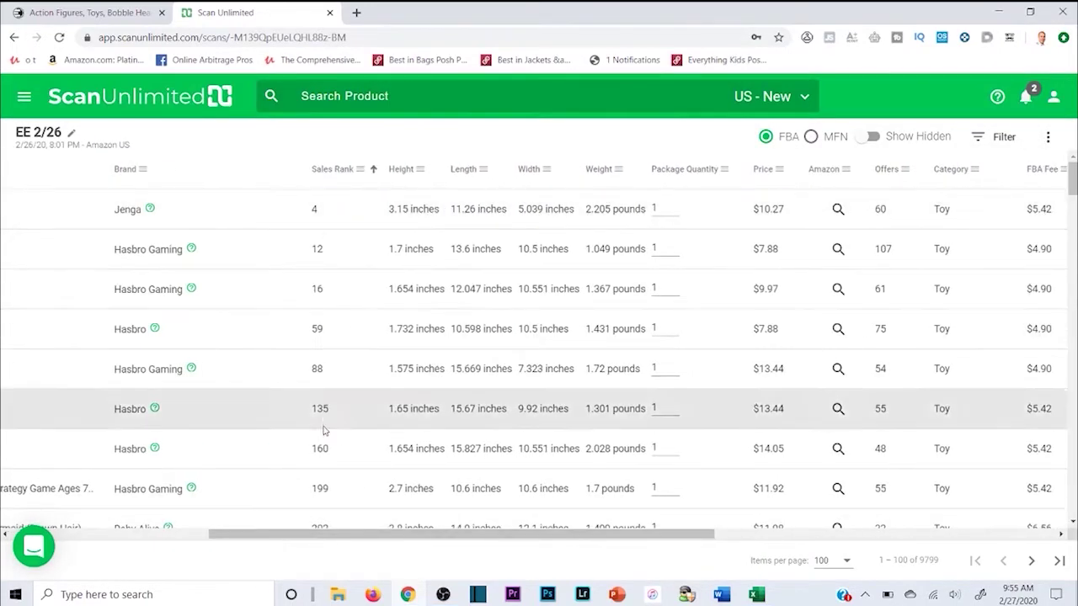
left_click_drag(337, 534, 677, 535)
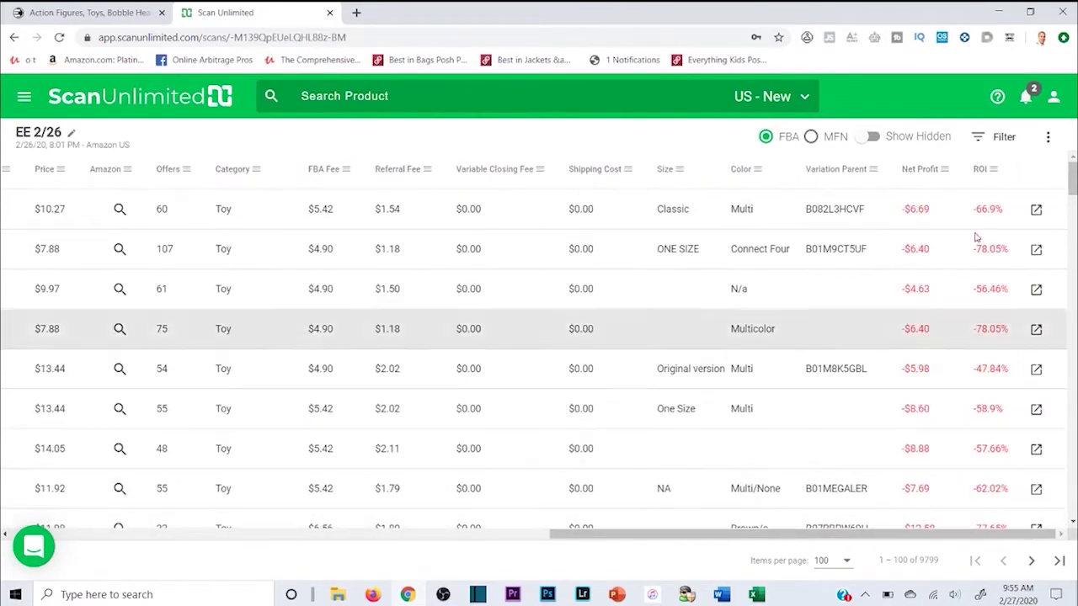
scroll(975, 301, "down", 3)
scroll(975, 301, "down", 15)
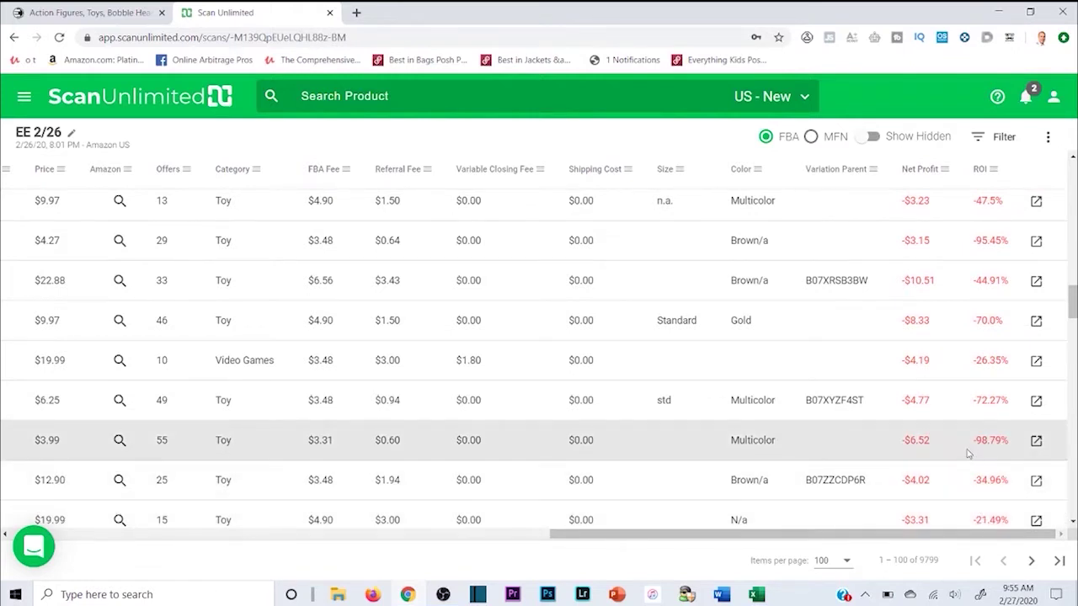
scroll(961, 459, "down", 10)
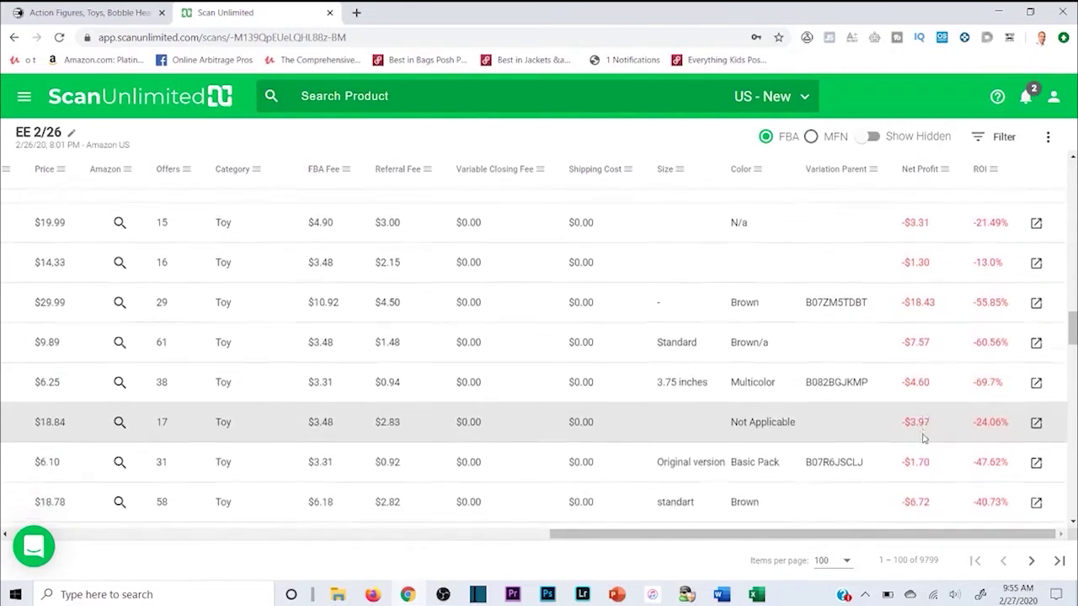
scroll(939, 445, "down", 10)
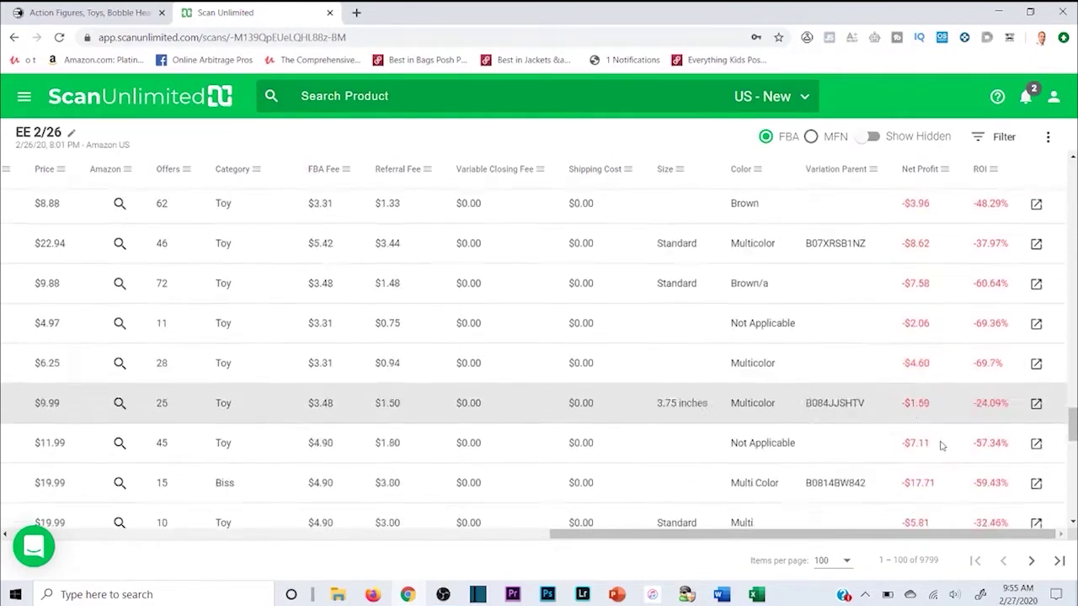
Check the 12-Count office product's net profit and the remaining rows of the first 100 products
scroll(949, 379, "up", 1)
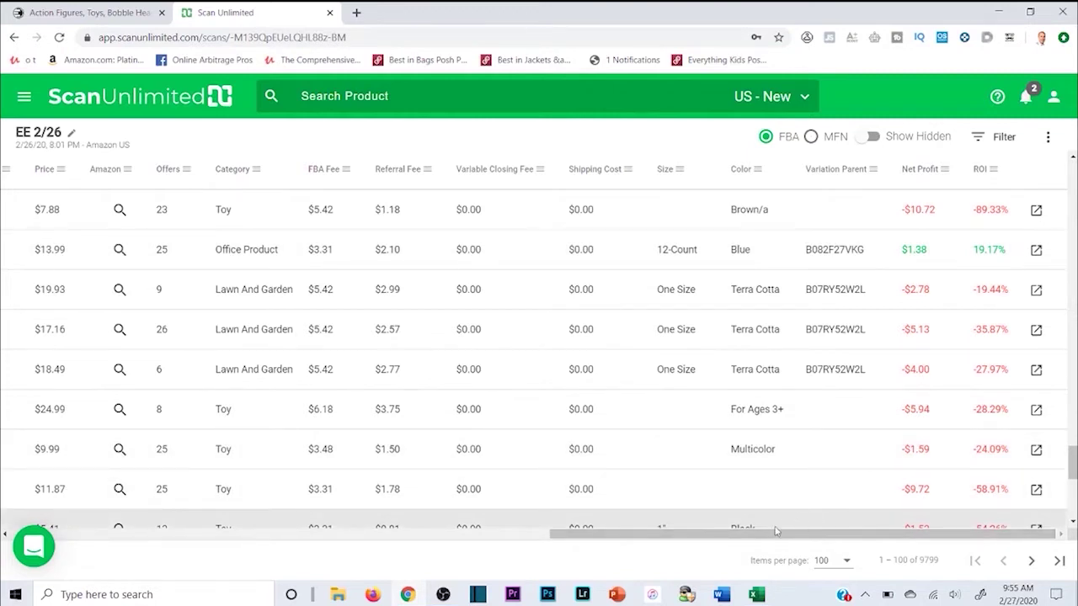
left_click_drag(898, 256, 930, 256)
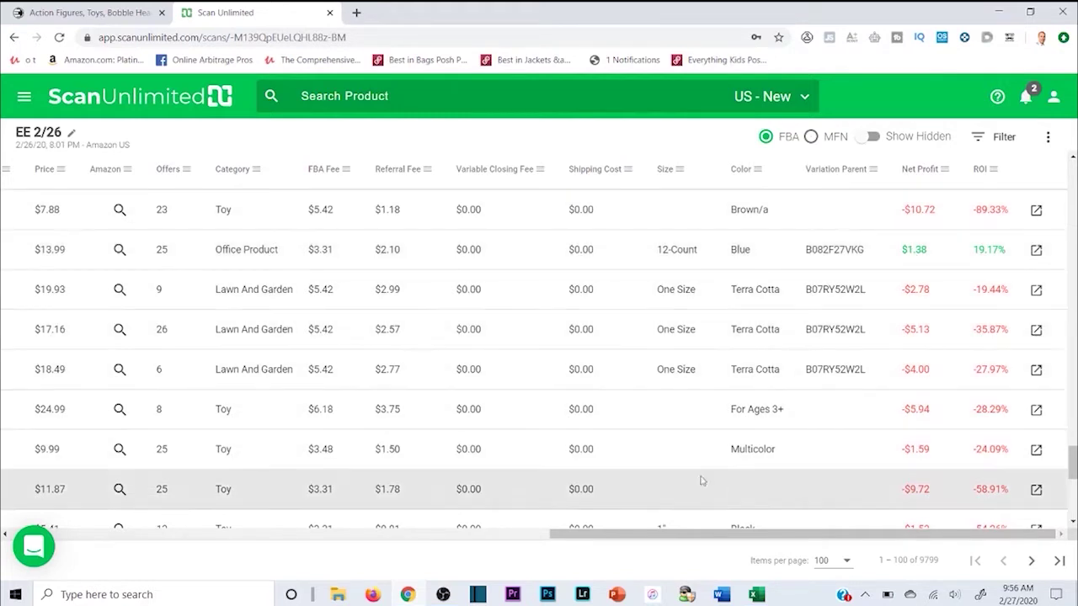
scroll(880, 419, "down", 1)
scroll(880, 418, "down", 5)
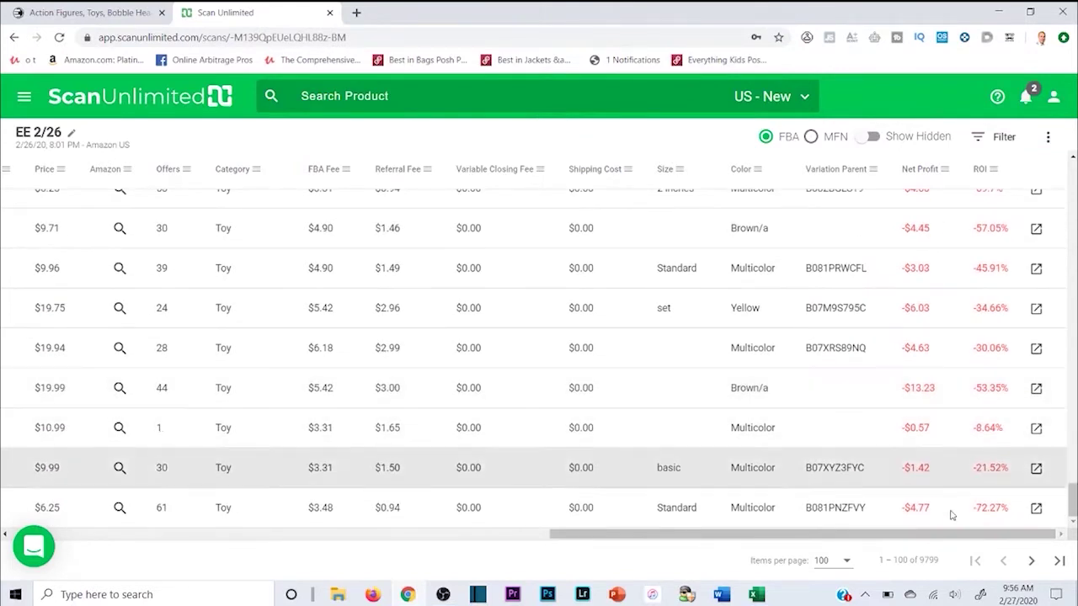
Go to the second page of results and look for products with positive Net Profit and ROI
left_click(1029, 562)
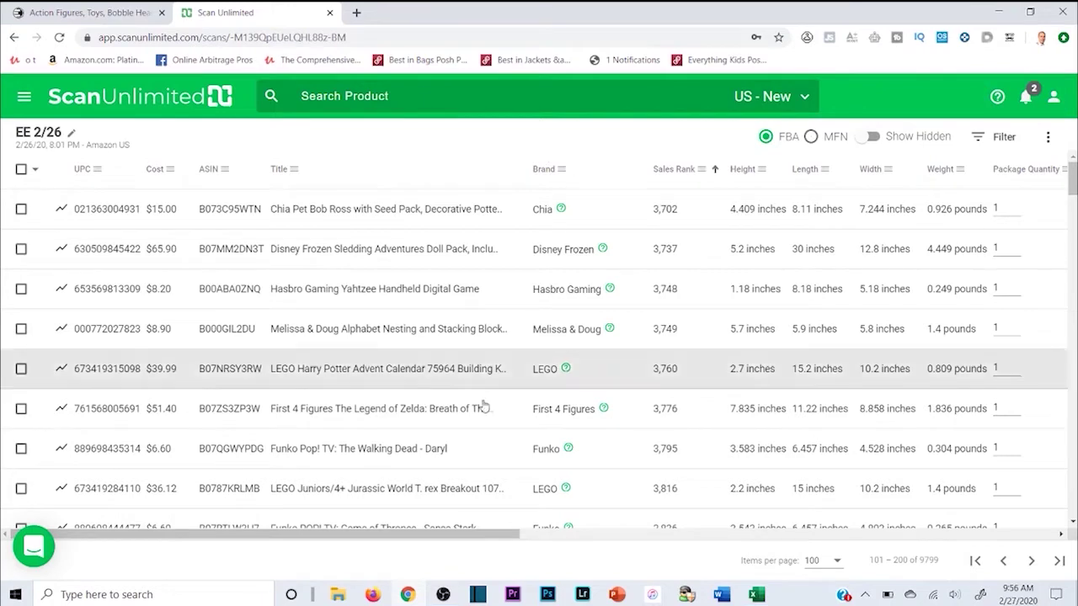
left_click_drag(438, 533, 979, 519)
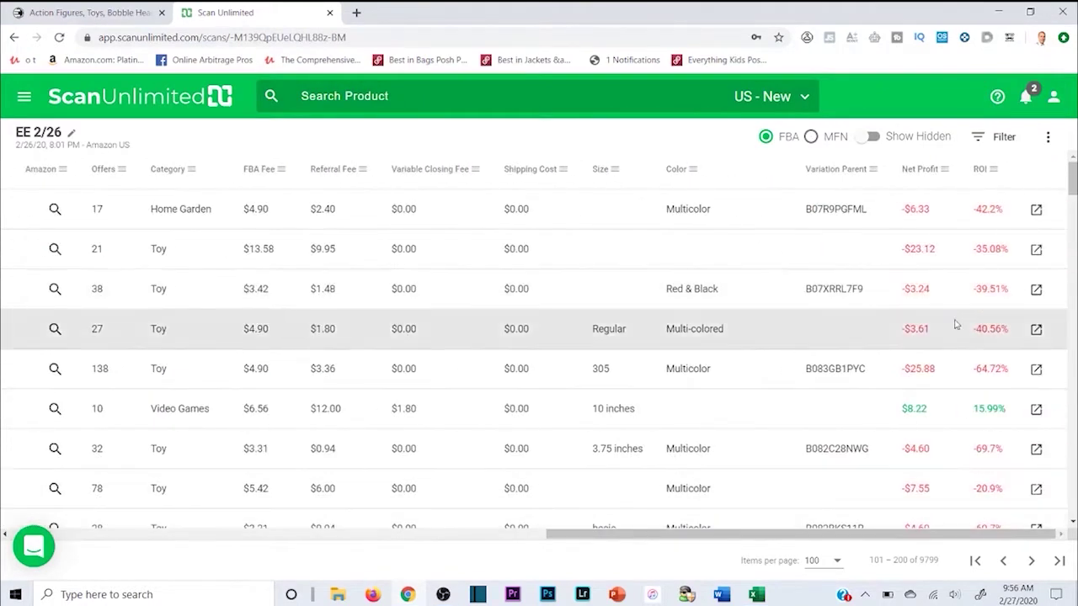
scroll(961, 373, "down", 1)
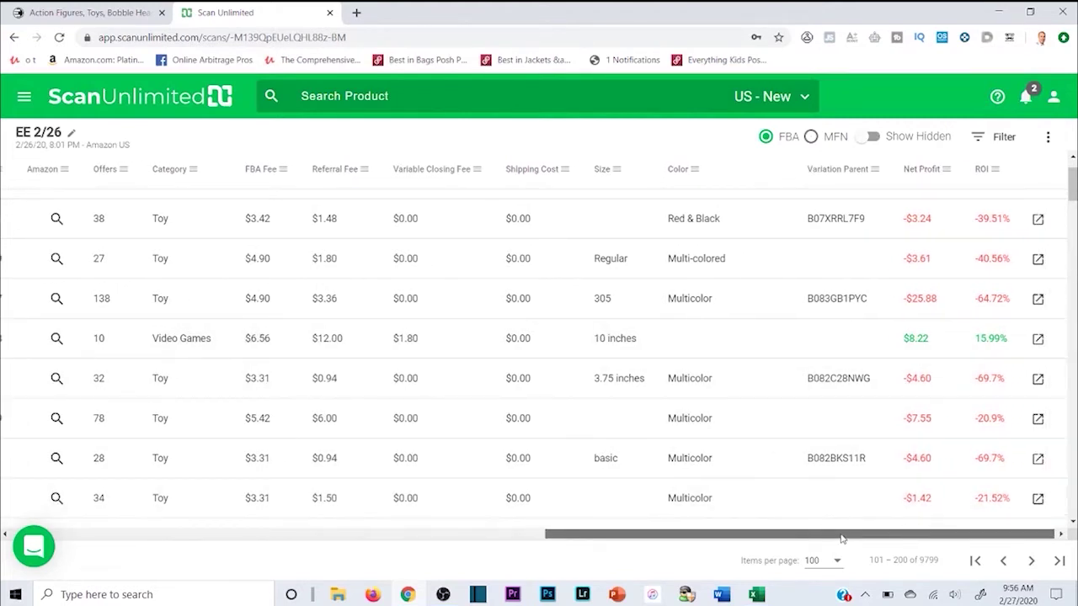
Check the cost of the First 4 Figures Legend of Zelda statue and open its Amazon listing
left_click_drag(845, 535, 306, 536)
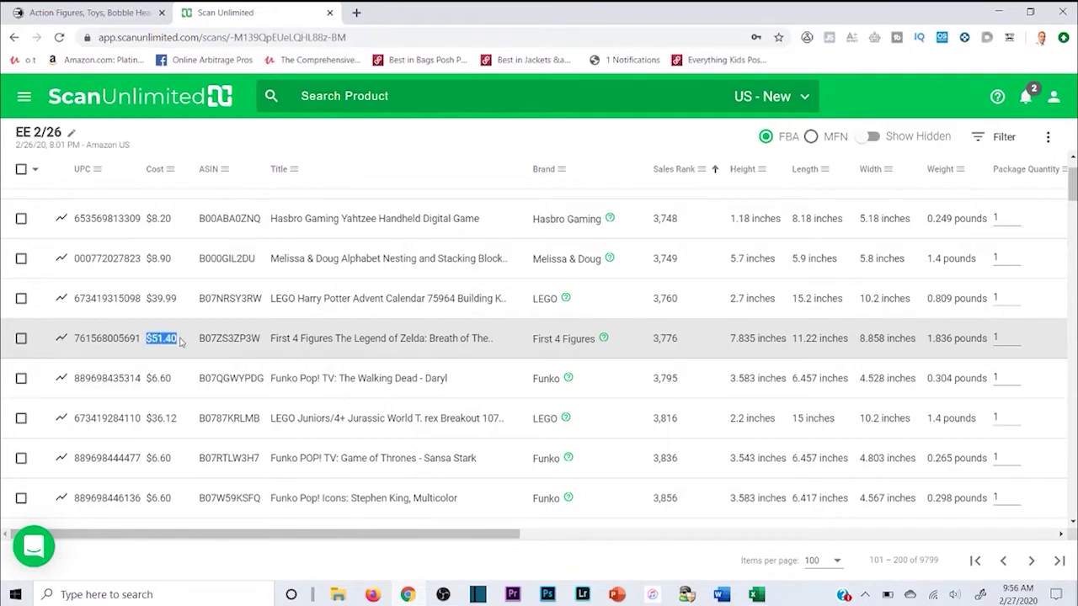
left_click(178, 340)
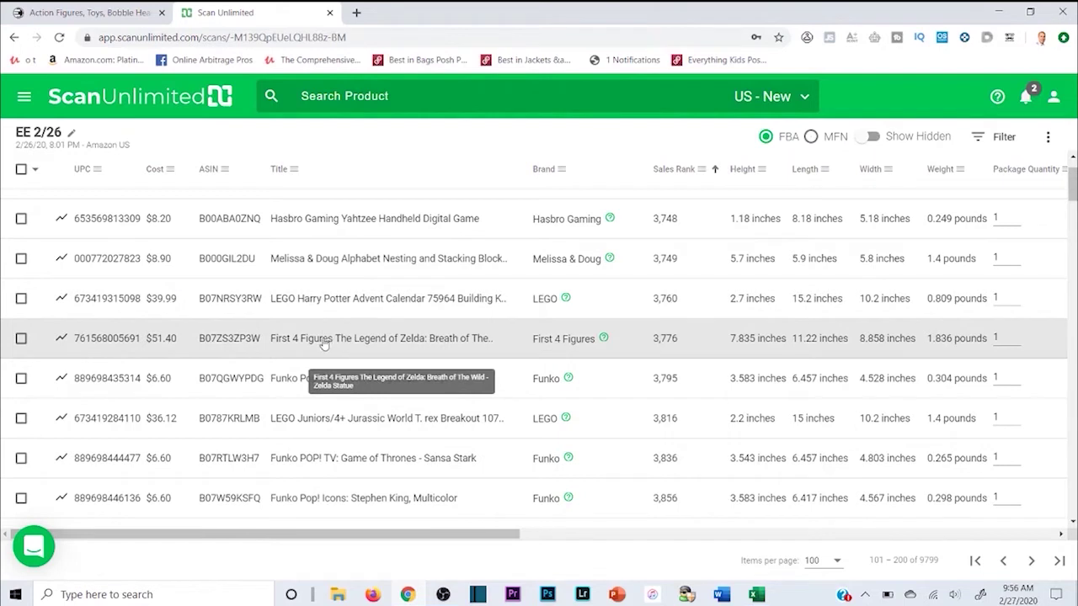
left_click(323, 340)
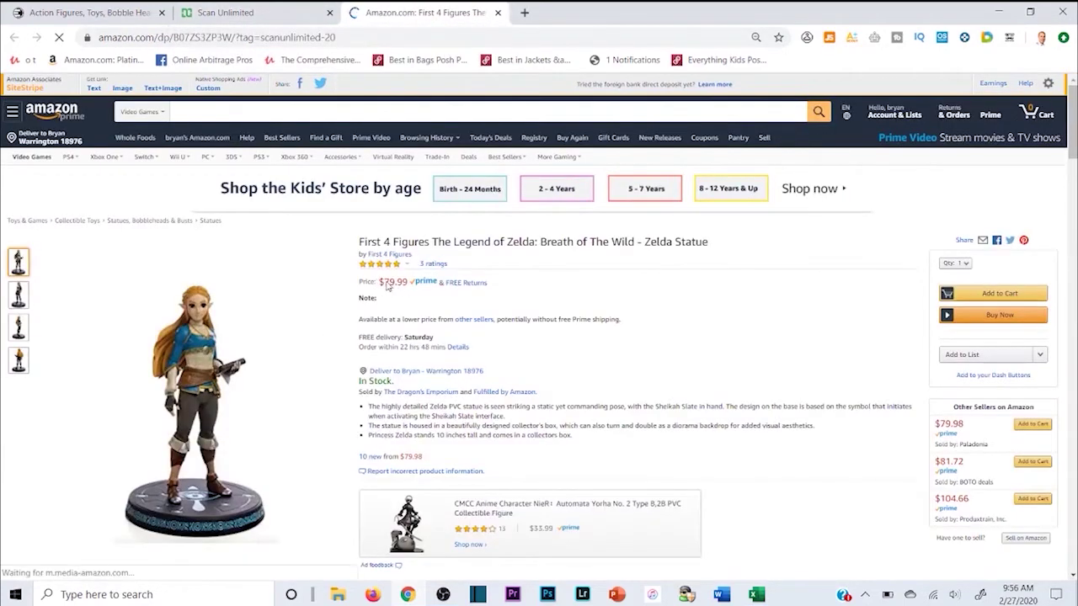
Copy the Zelda statue's UPC from the scan and switch to the EE Distribution website
left_click(225, 13)
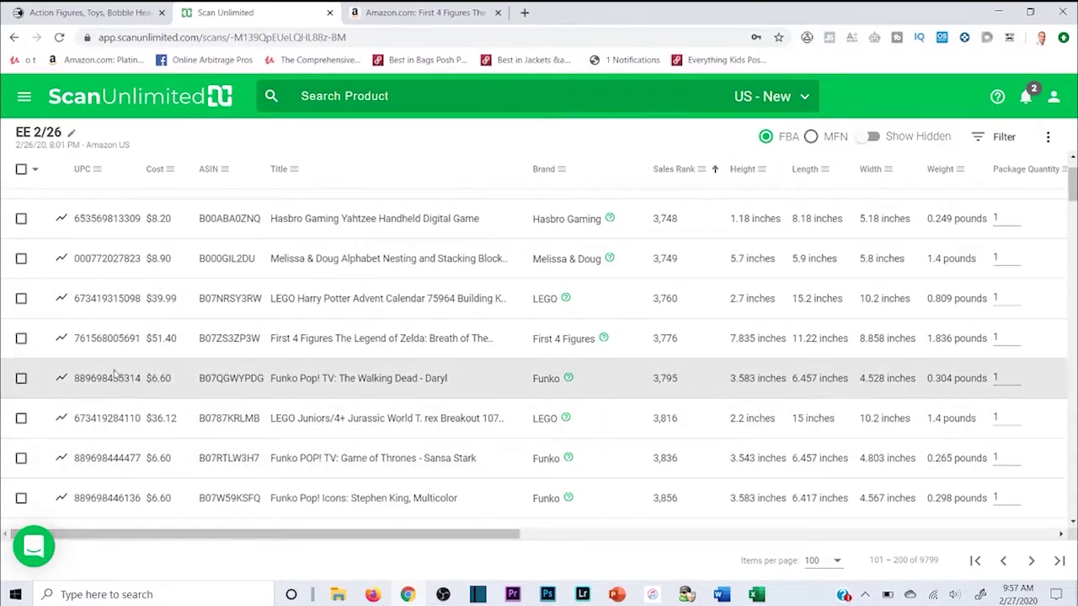
double_click(109, 340)
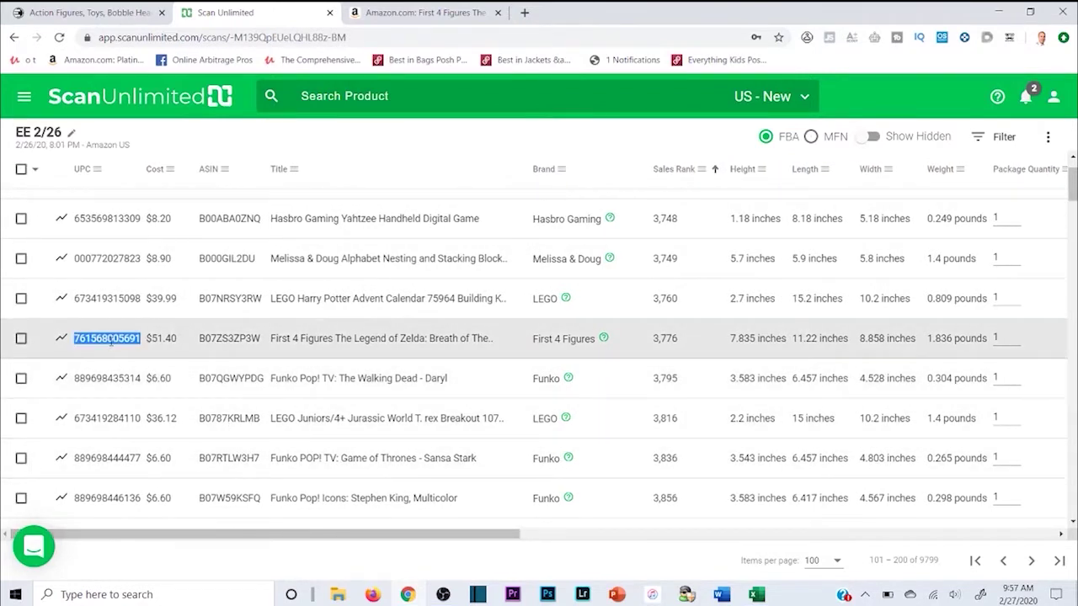
right_click(112, 341)
left_click(118, 359)
key("ctrl+1")
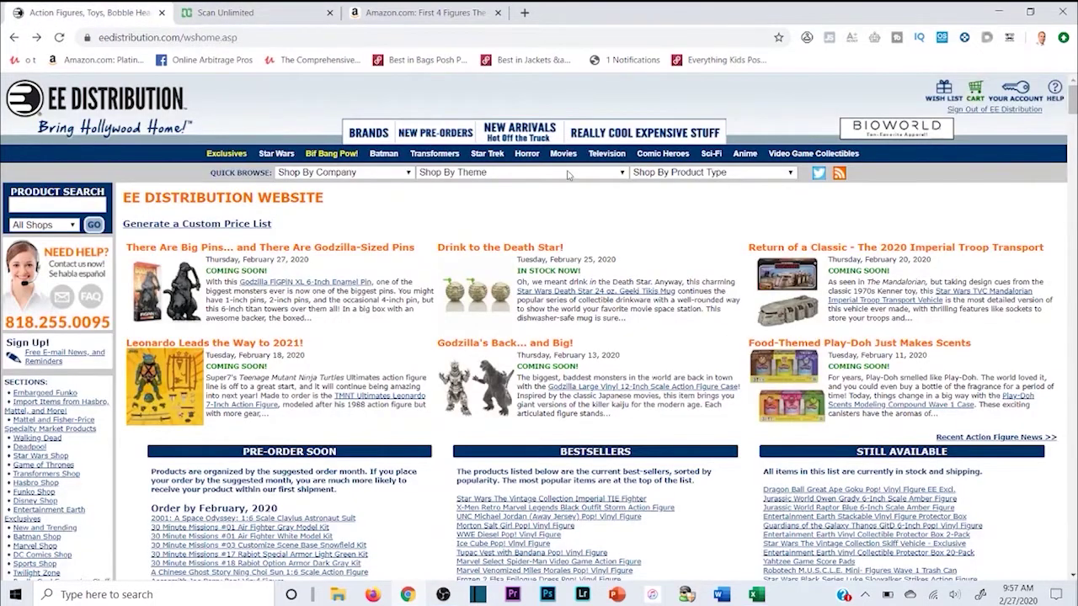
Review the Zelda statue's Amazon listing and its scan row, comparing cost, price, fees, Net Profit and ROI
left_click(393, 11)
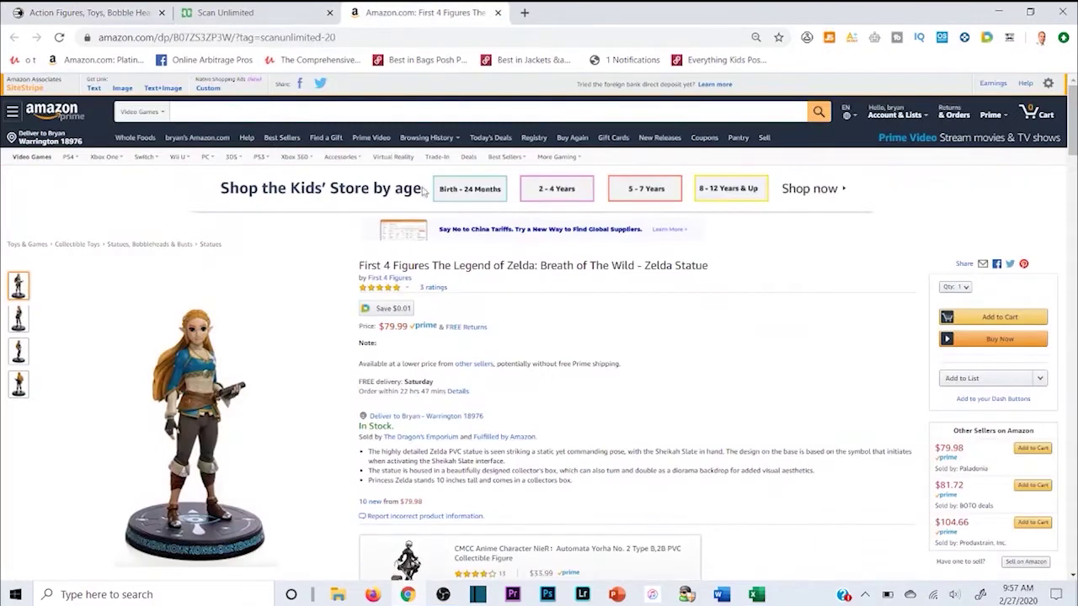
left_click(303, 10)
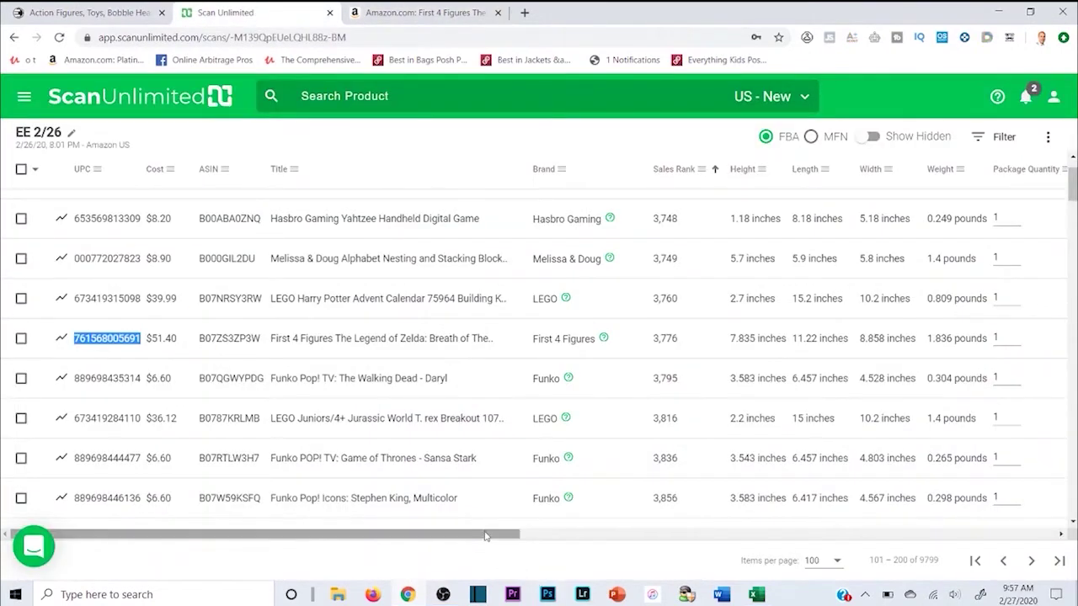
scroll(484, 537, "right", 2)
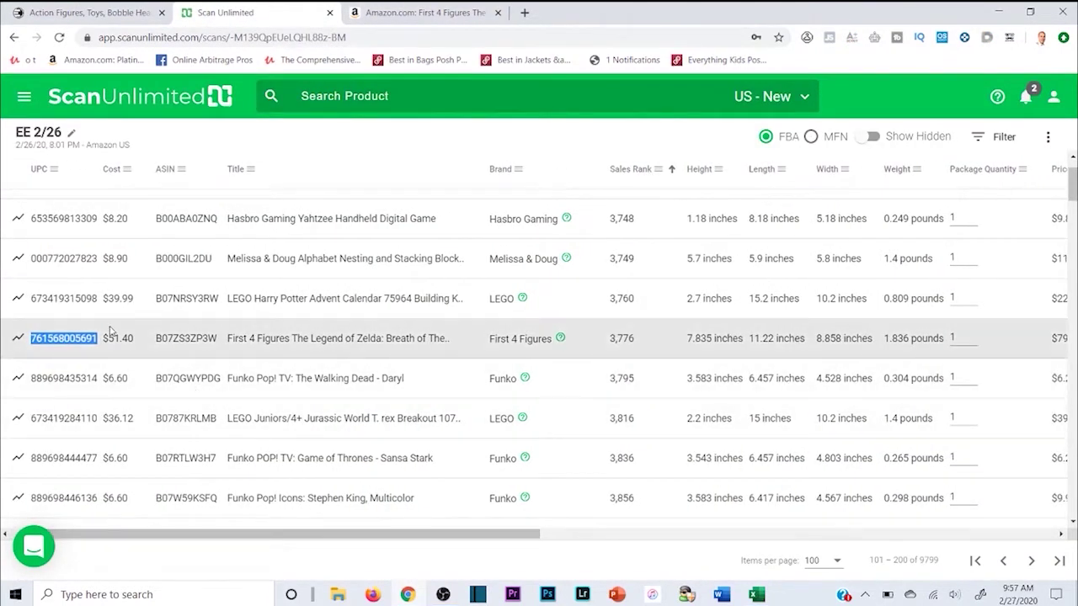
left_click_drag(310, 536, 569, 536)
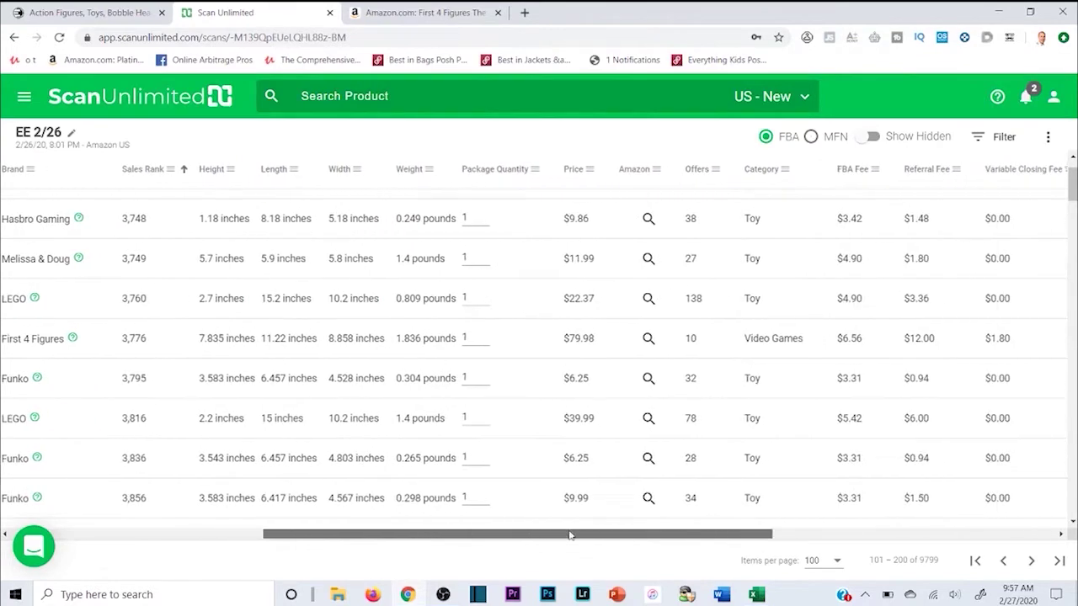
left_click_drag(657, 536, 756, 536)
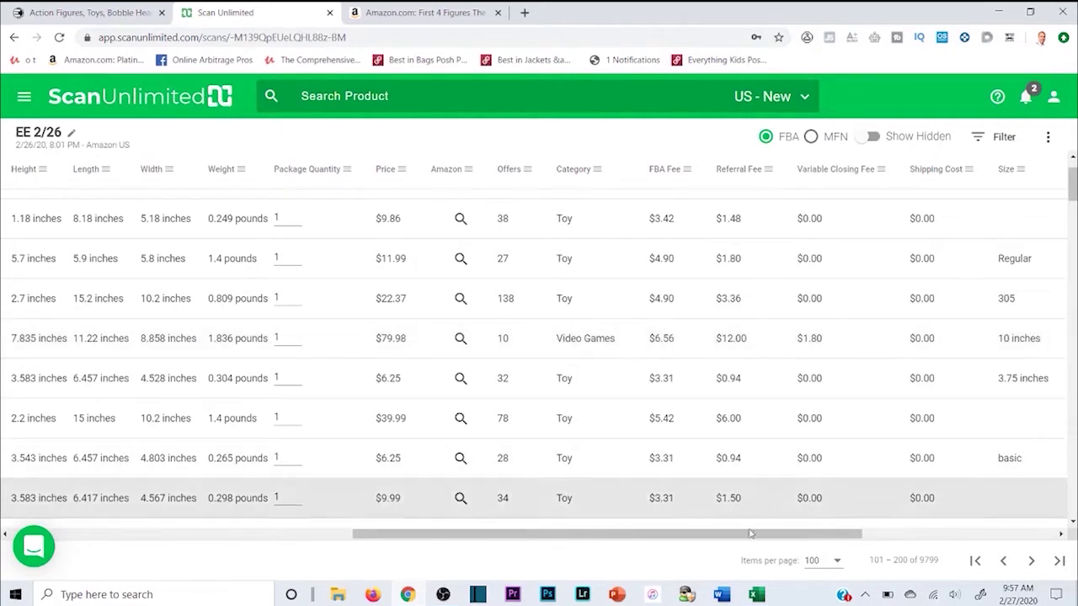
left_click_drag(779, 536, 972, 536)
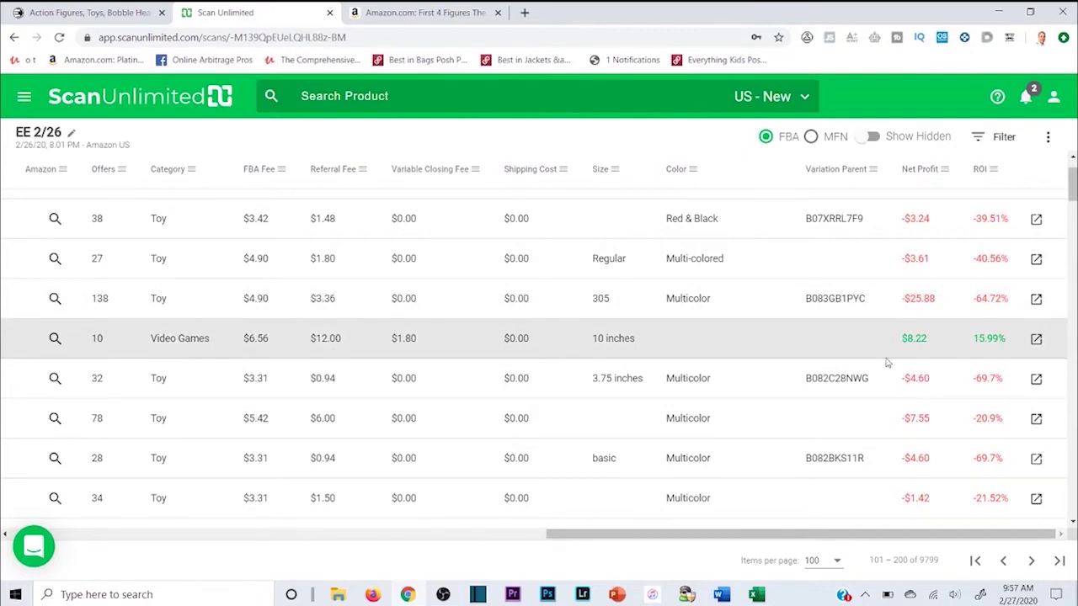
Examine Net Profit and ROI for the products below the Zelda statue on the second results page
scroll(887, 362, "down", 3)
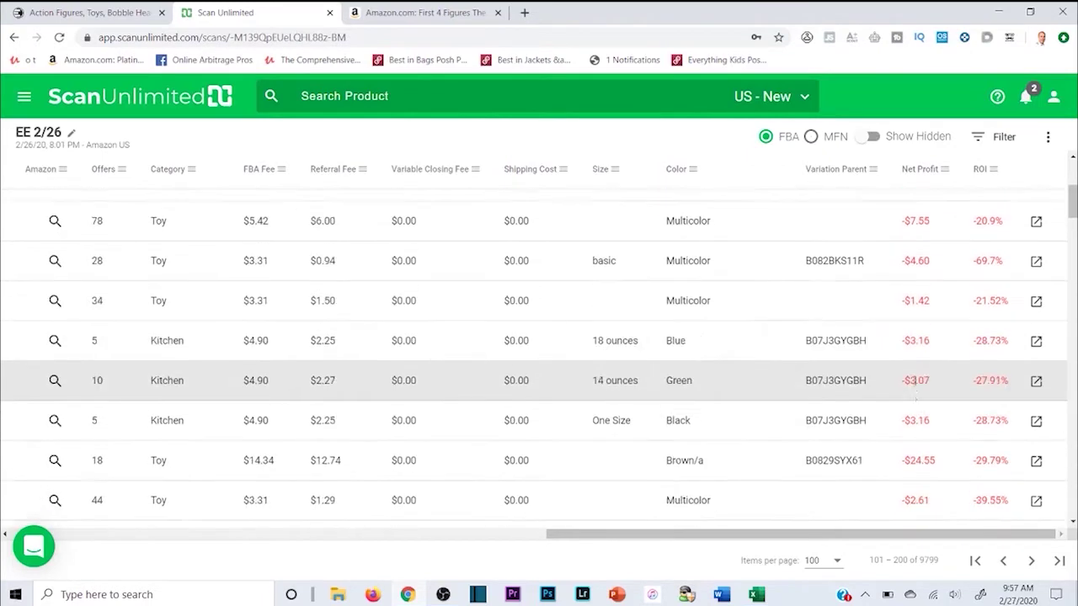
scroll(915, 381, "down", 10)
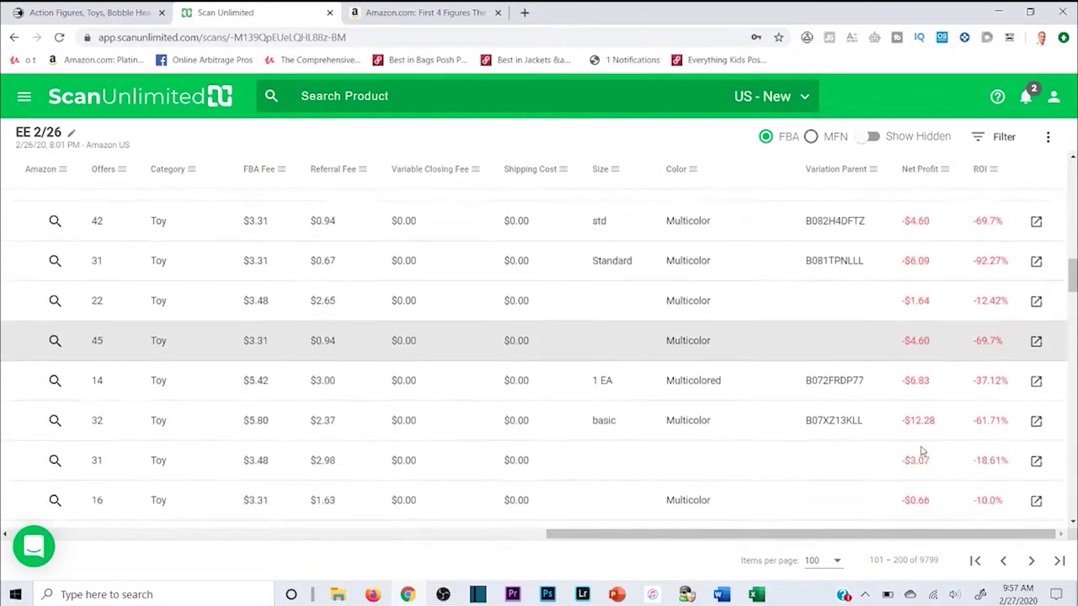
scroll(922, 453, "down", 10)
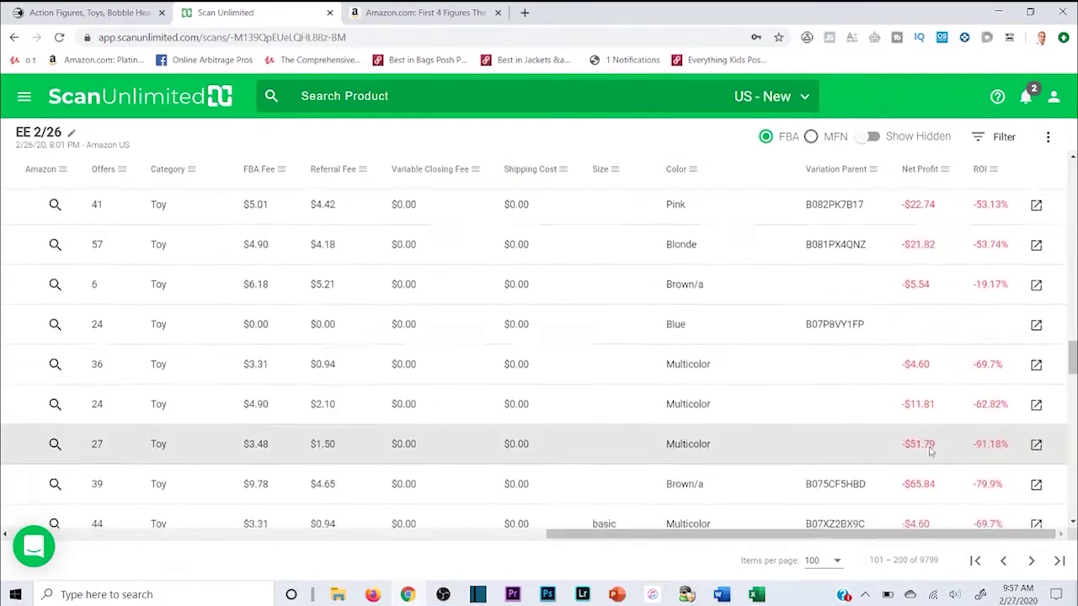
scroll(935, 455, "down", 10)
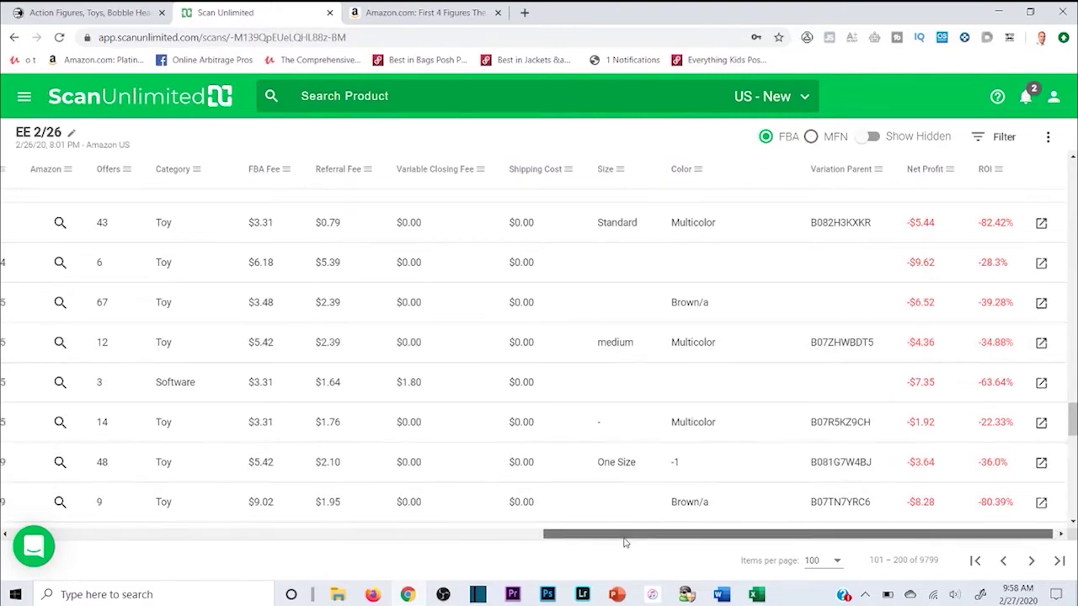
Compare sales ranks, prices, Net Profit and ROI for the remaining products on the second results page, and open the third page
left_click_drag(636, 535, 318, 508)
scroll(319, 508, "left", 2)
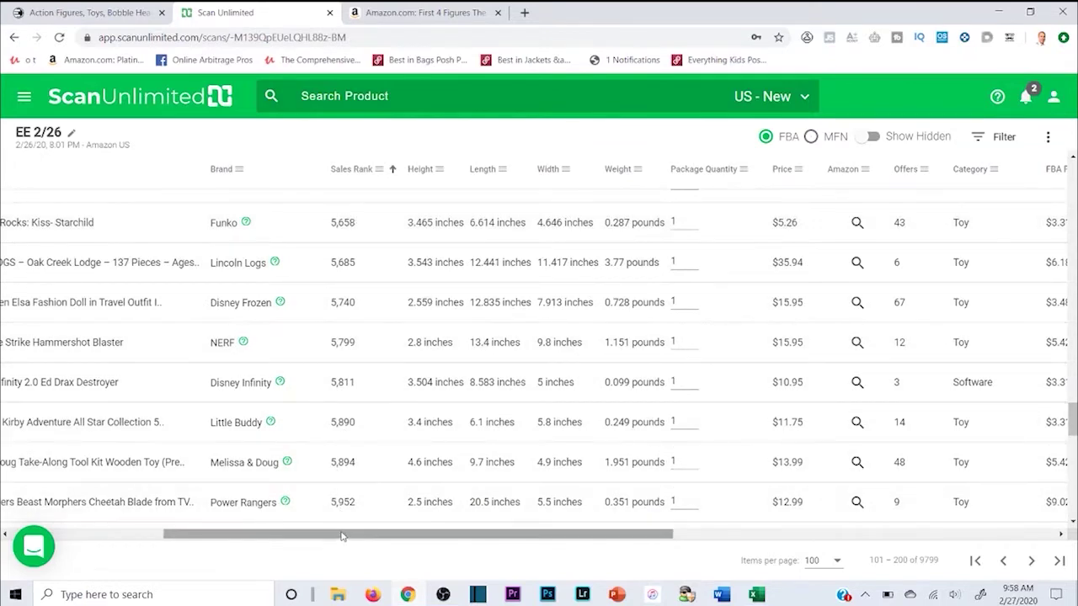
left_click_drag(344, 535, 758, 504)
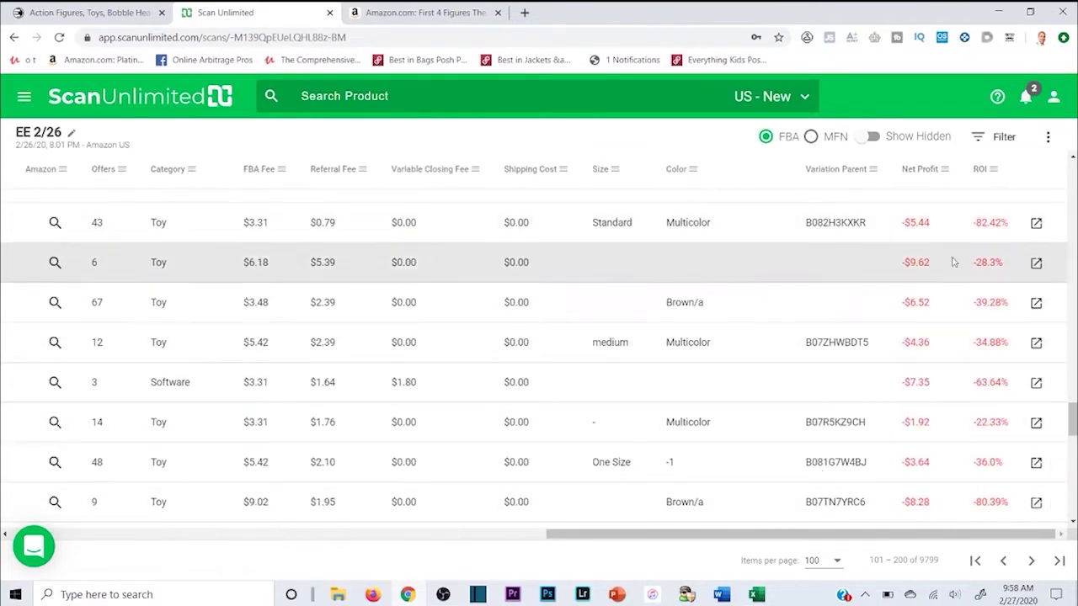
scroll(954, 262, "down", 6)
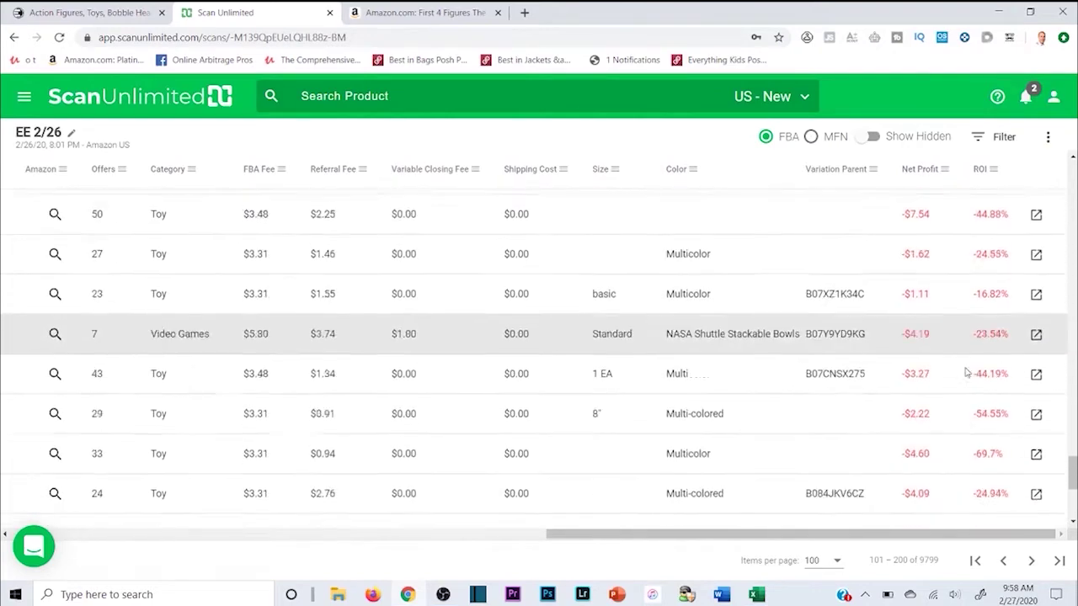
scroll(966, 373, "down", 4)
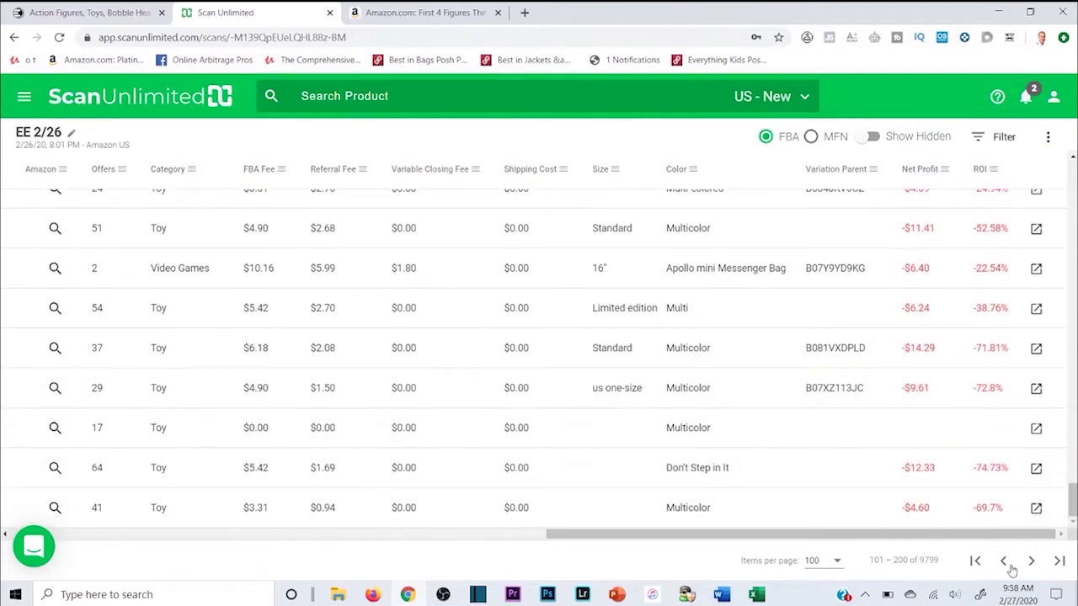
left_click(1030, 561)
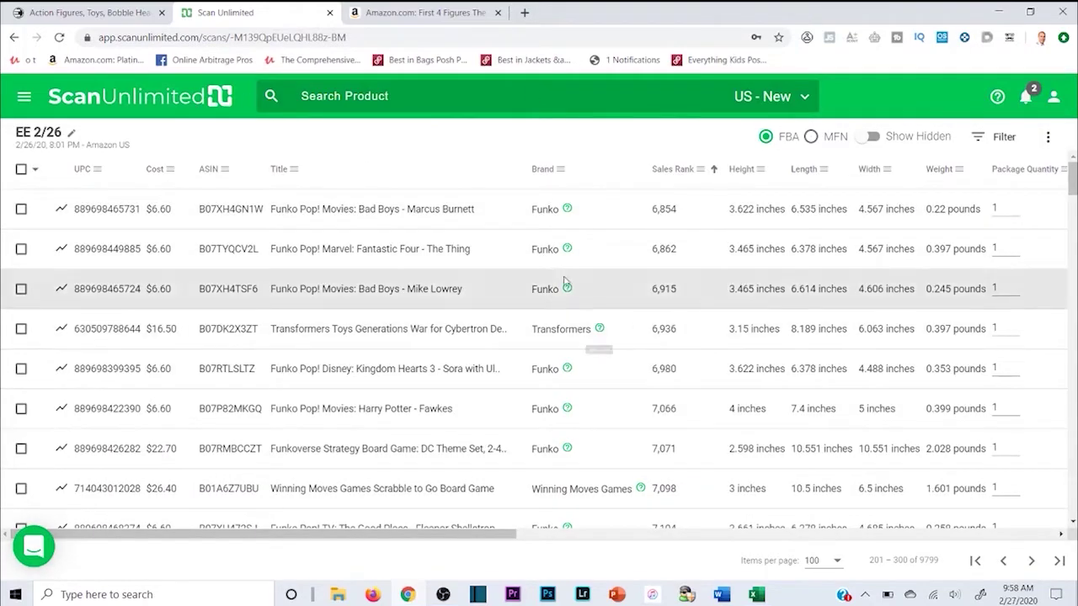
Look through the supplier's product rows in the InStock Report 2.26.2020 workbook in Excel and return to the scan
left_click(755, 594)
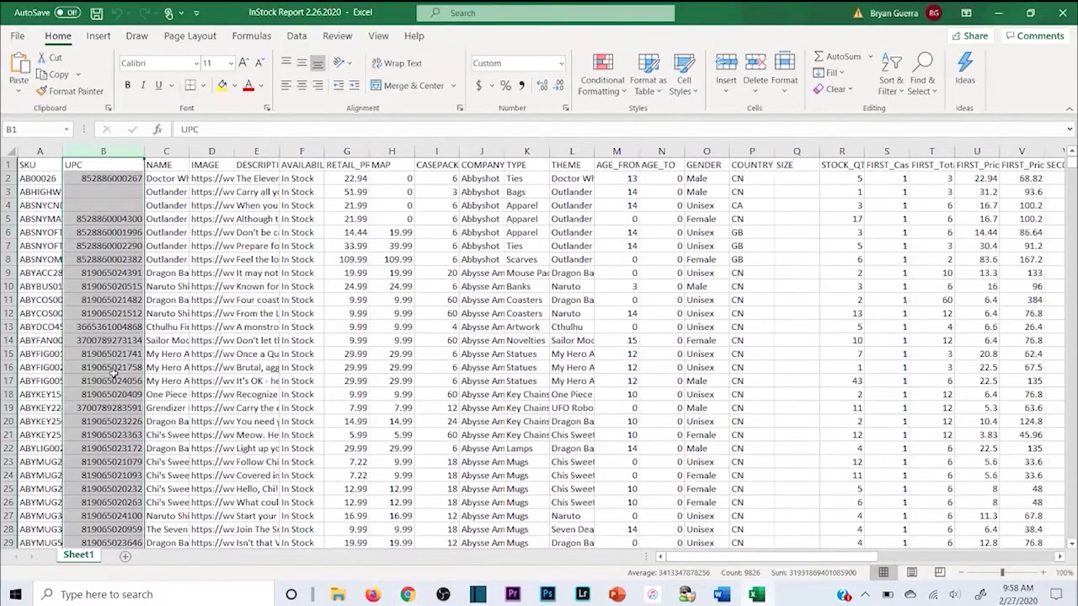
left_click_drag(1073, 166, 1070, 354)
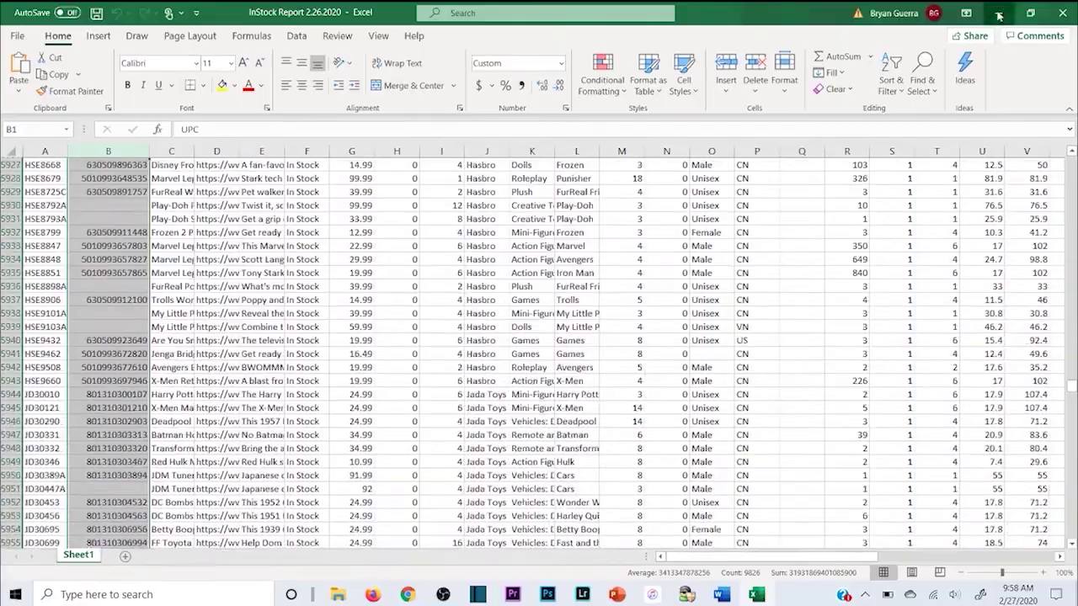
left_click(998, 13)
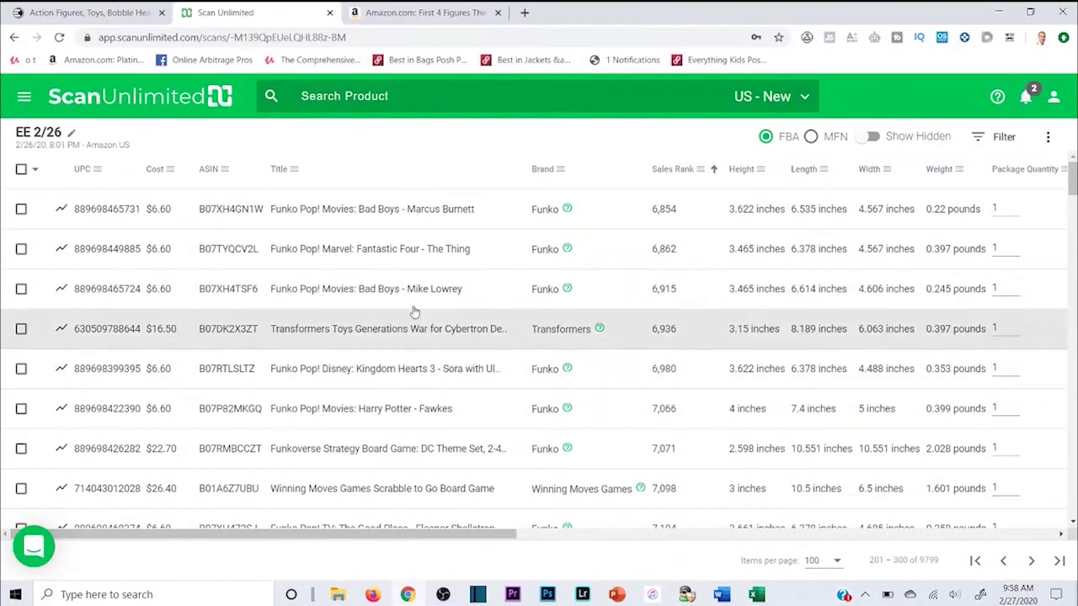
Examine Net Profit and ROI for the products on the third results page, and open the fourth page
left_click_drag(450, 534, 1003, 534)
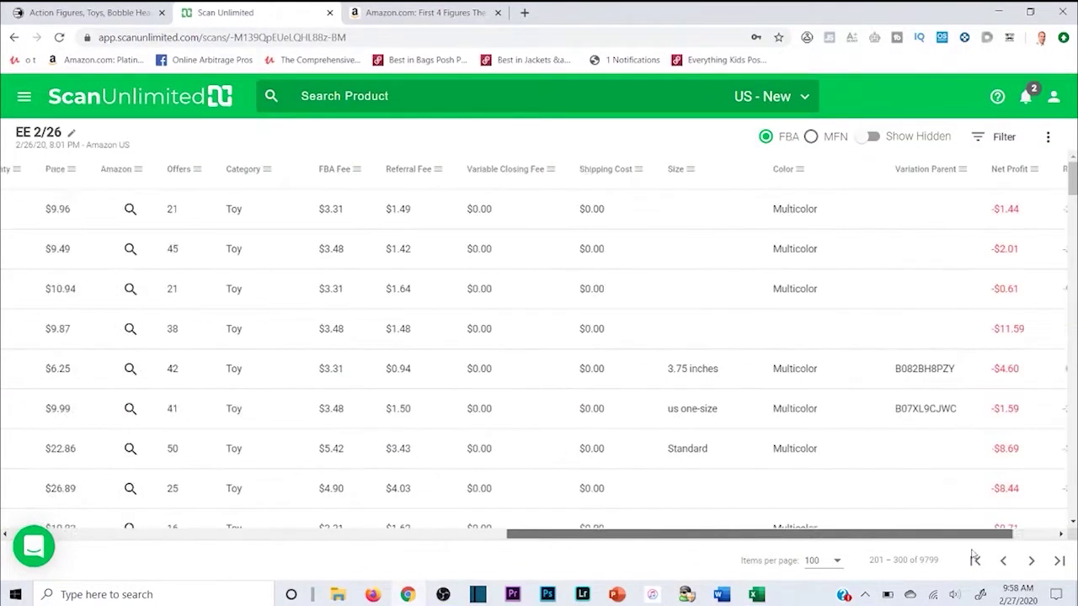
scroll(1015, 434, "down", 15)
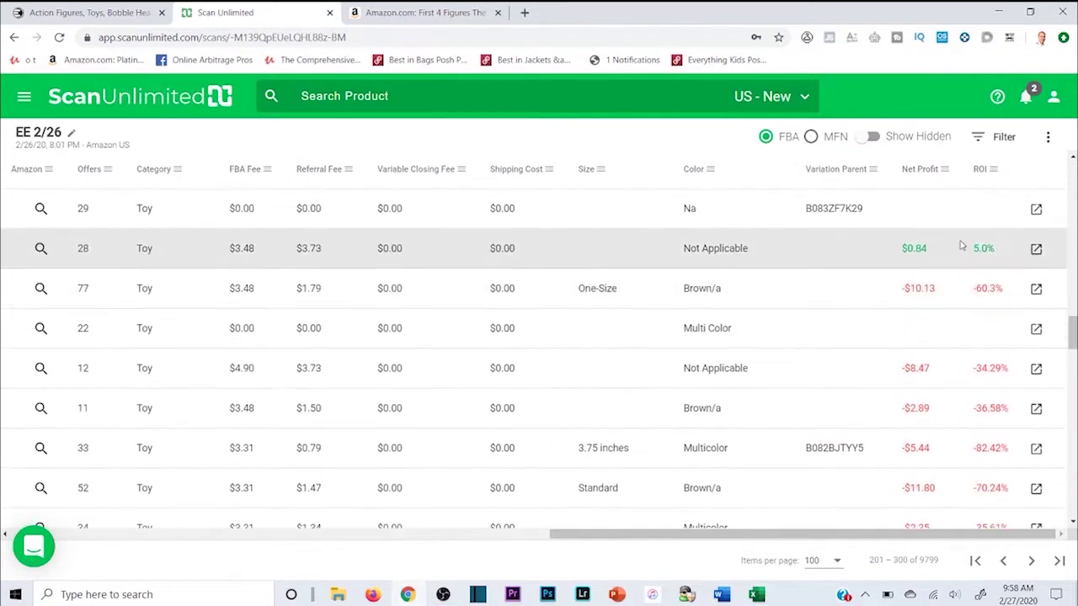
scroll(960, 303, "down", 5)
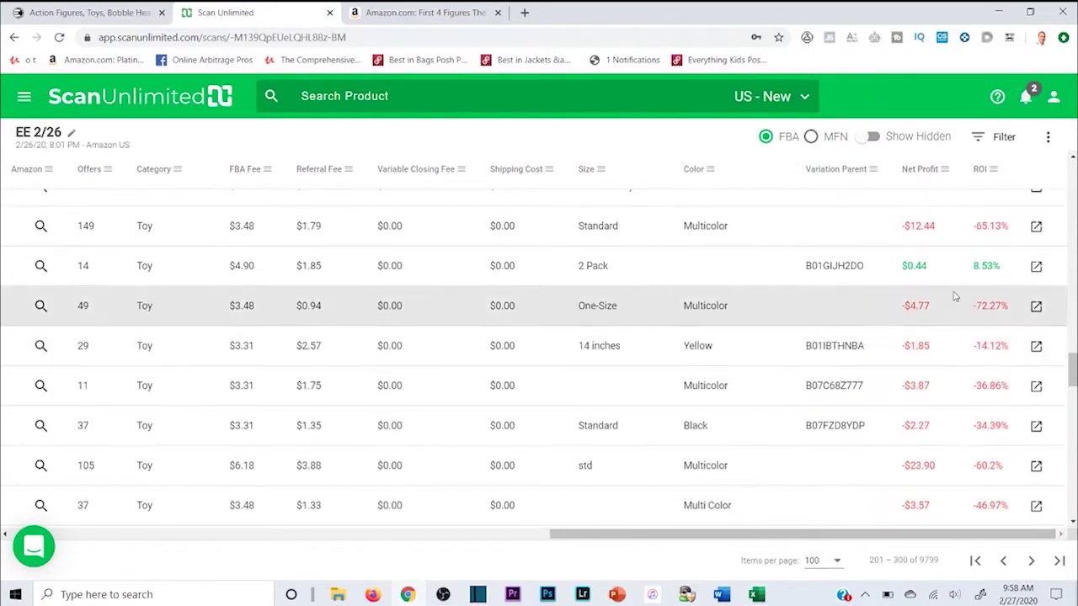
scroll(960, 303, "down", 10)
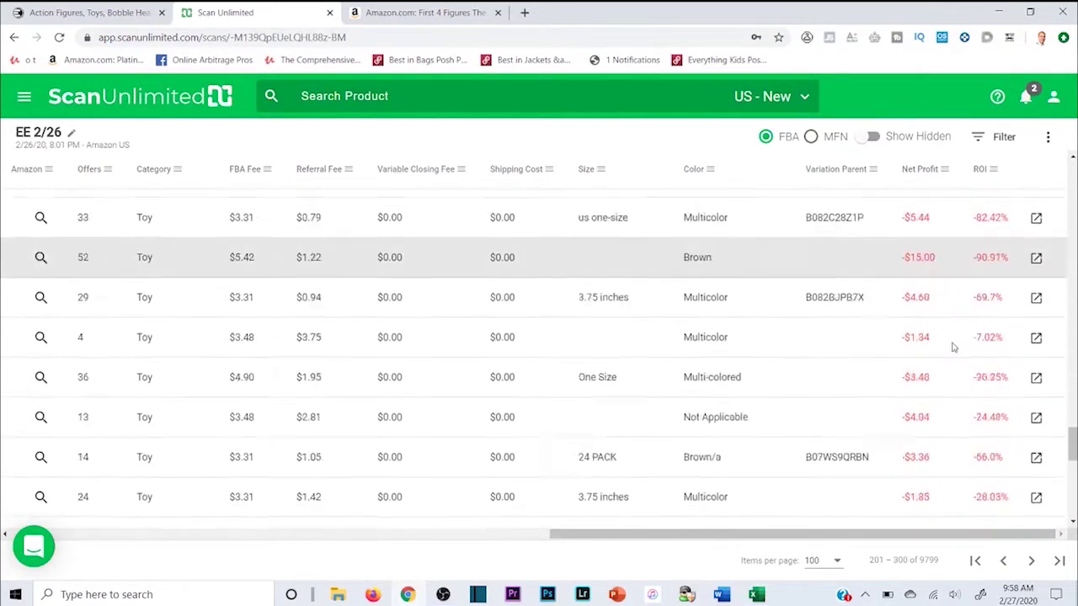
scroll(948, 373, "down", 5)
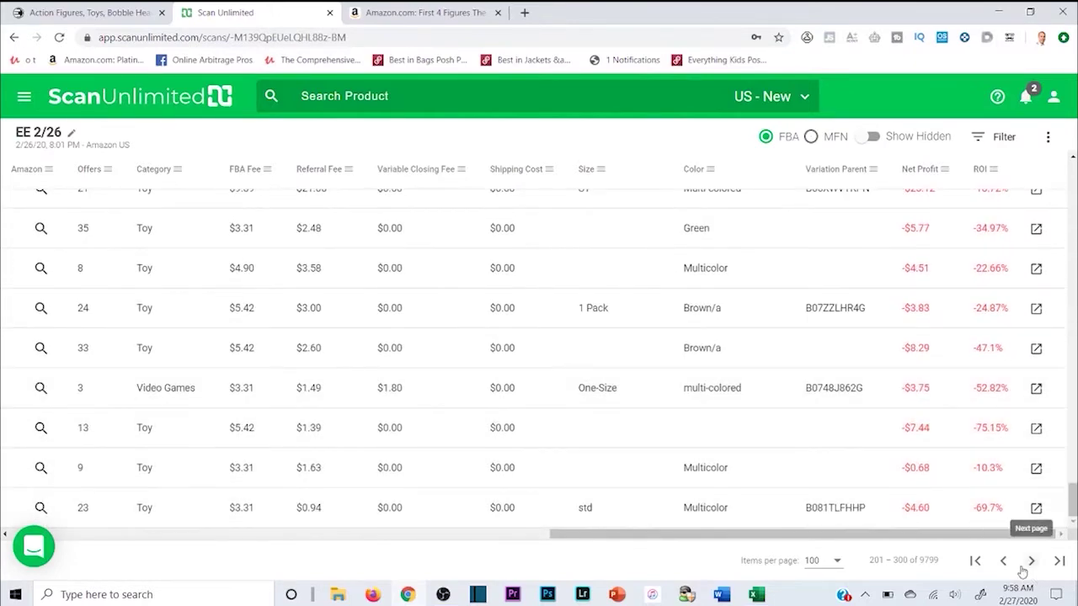
left_click(1030, 560)
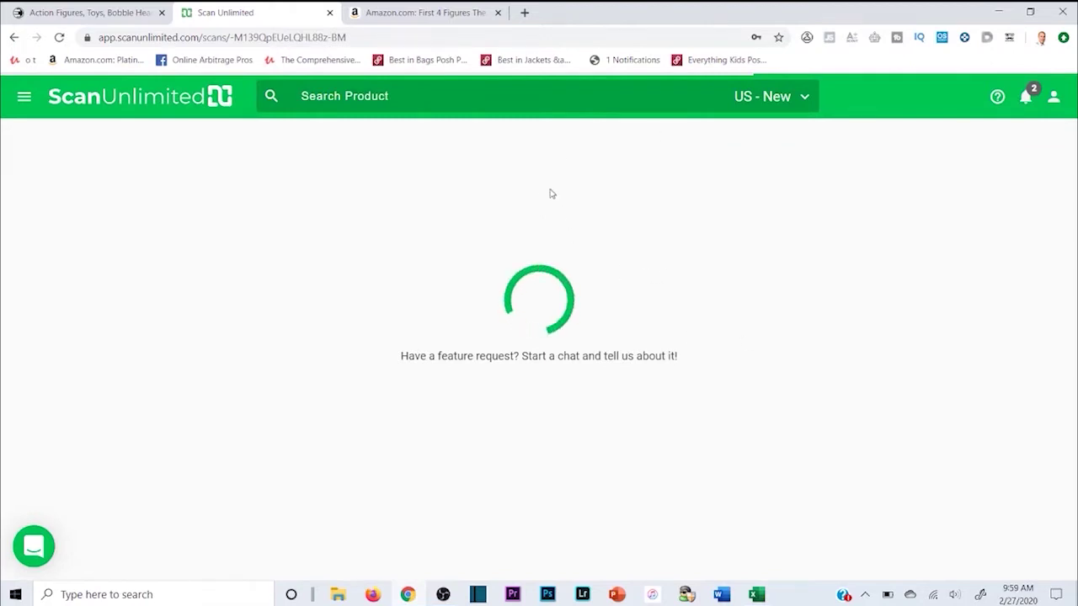
Look over the product sections and lists on the EE Distribution home page and return to the ScanUnlimited results
left_click(111, 13)
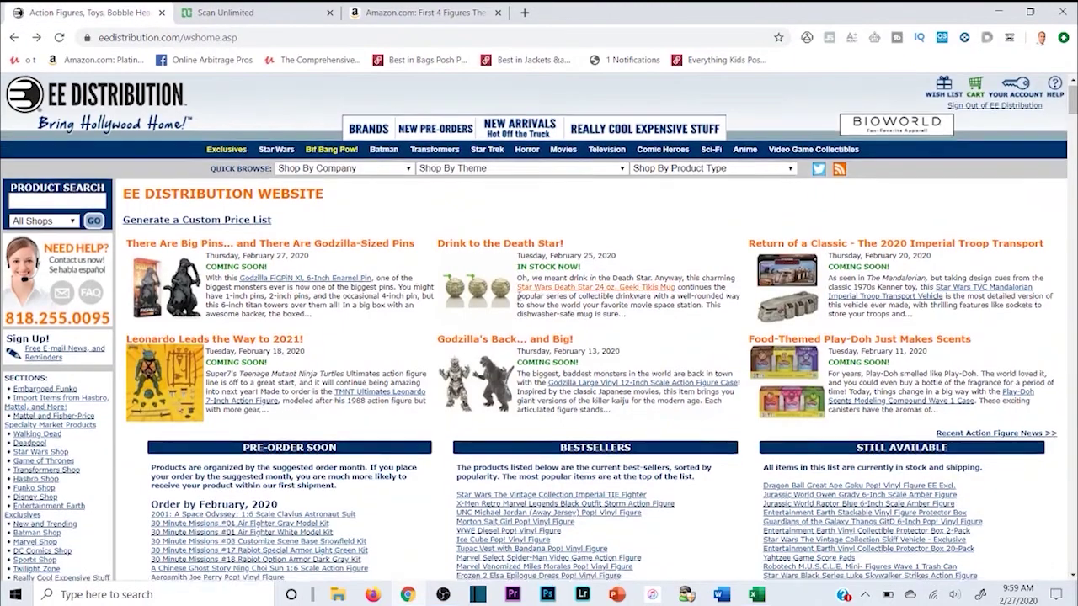
scroll(519, 295, "down", 4)
scroll(518, 296, "up", 1)
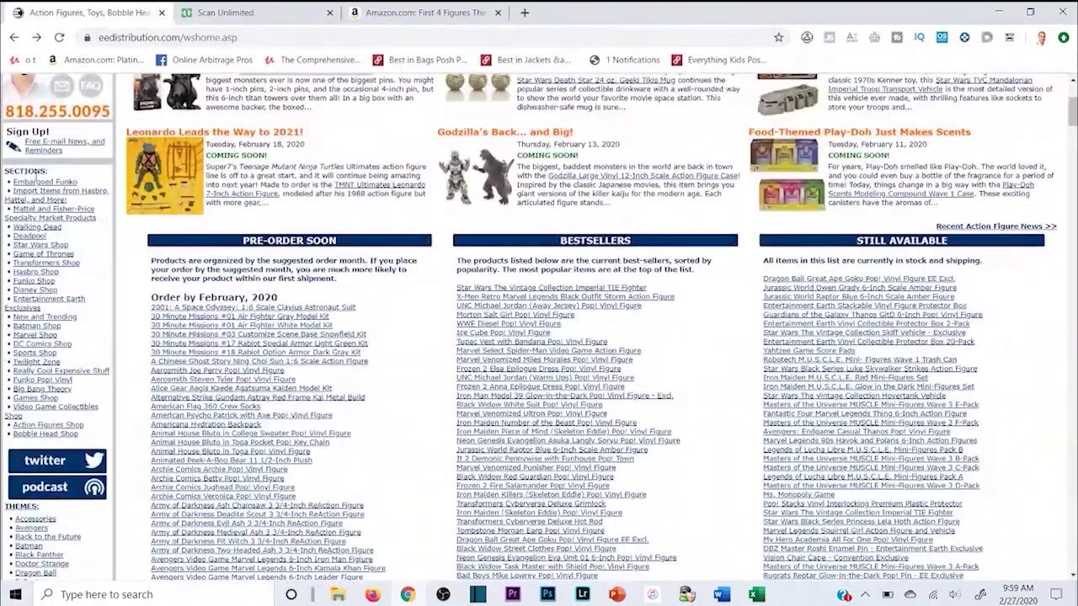
scroll(573, 202, "up", 3)
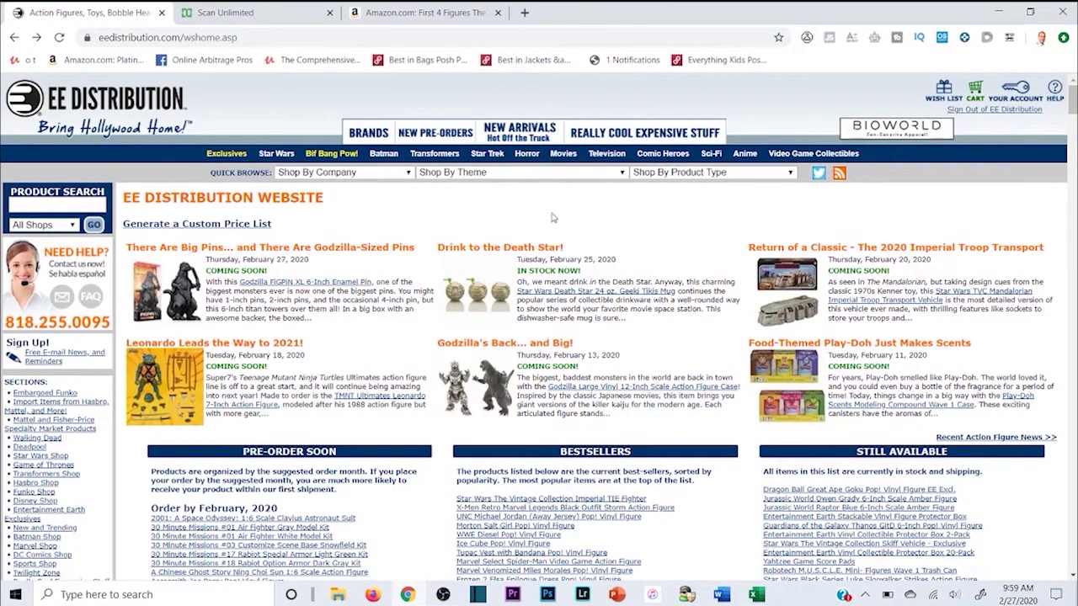
left_click(237, 11)
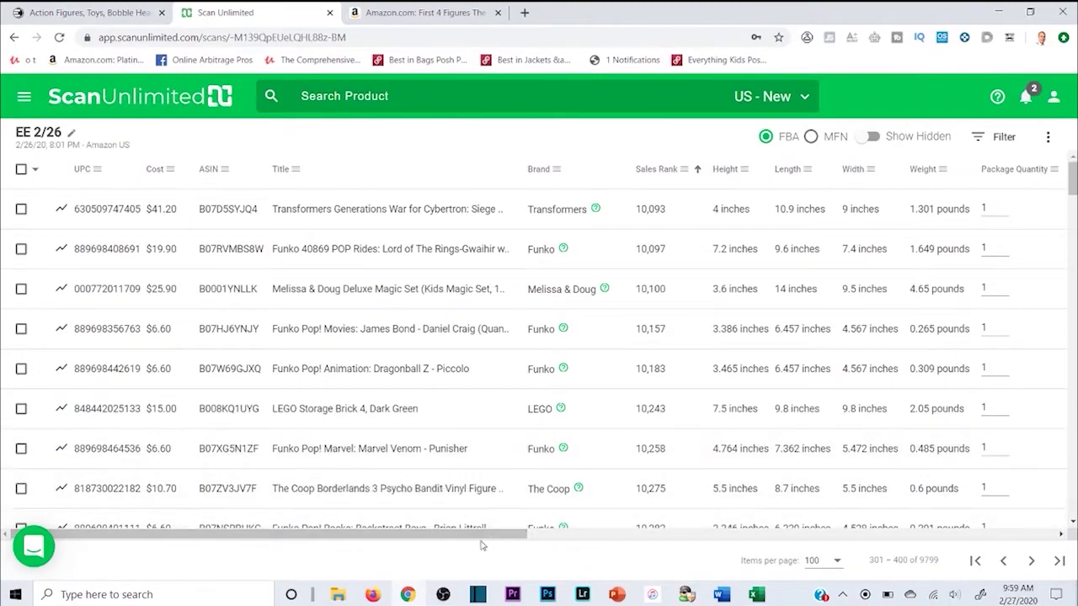
Examine Net Profit and ROI on the fourth results page, including The Beatles Abbey Road item and the Fallout T-60 Power Armor
left_click_drag(481, 544, 1011, 539)
scroll(969, 405, "down", 15)
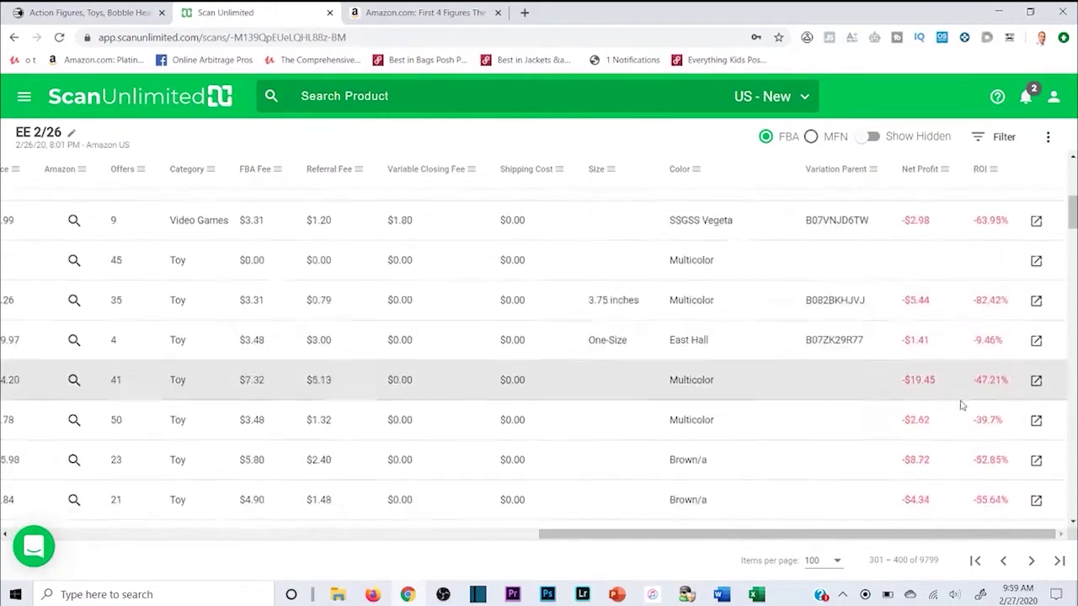
scroll(960, 431, "down", 12)
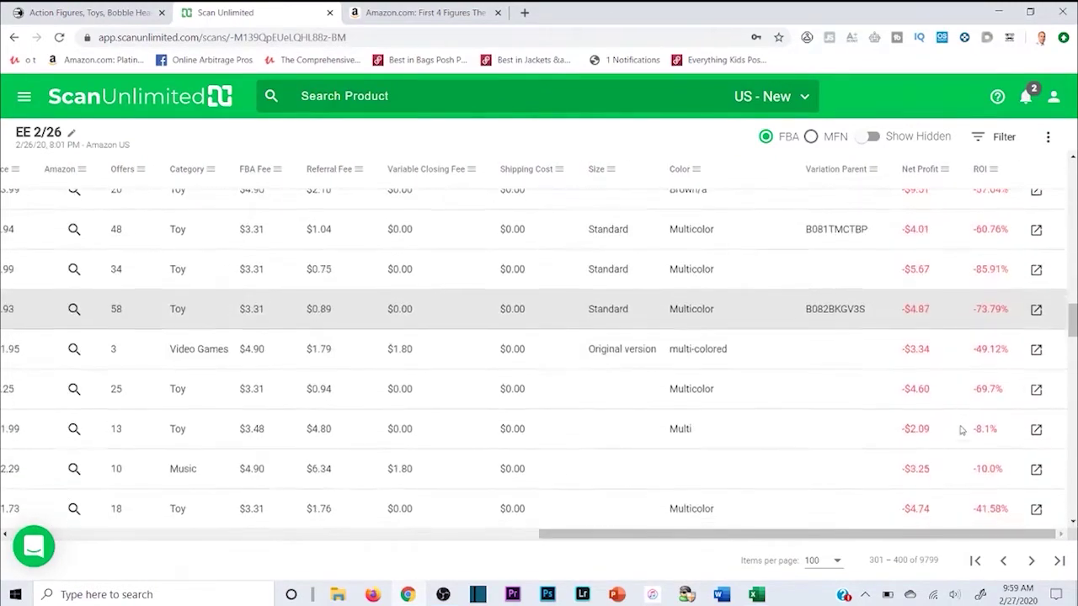
scroll(945, 431, "up", 1)
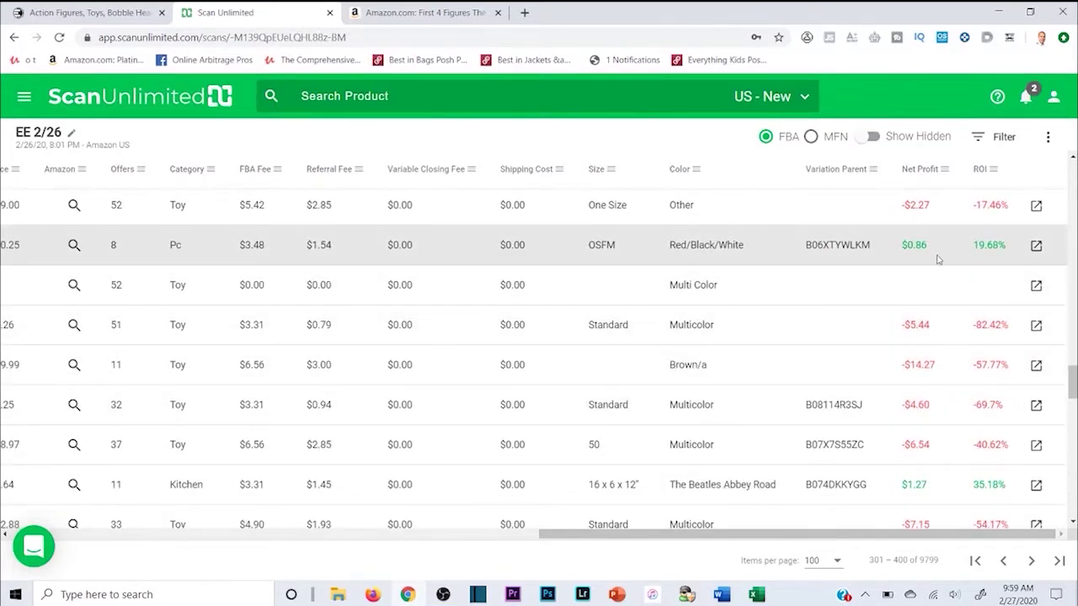
scroll(964, 278, "down", 1)
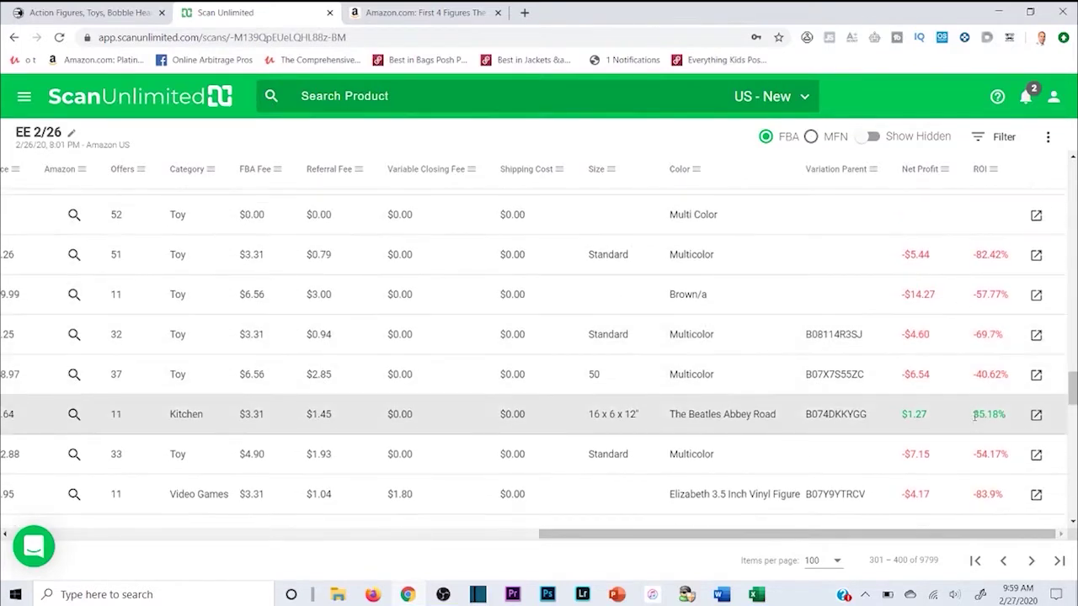
scroll(969, 419, "down", 7)
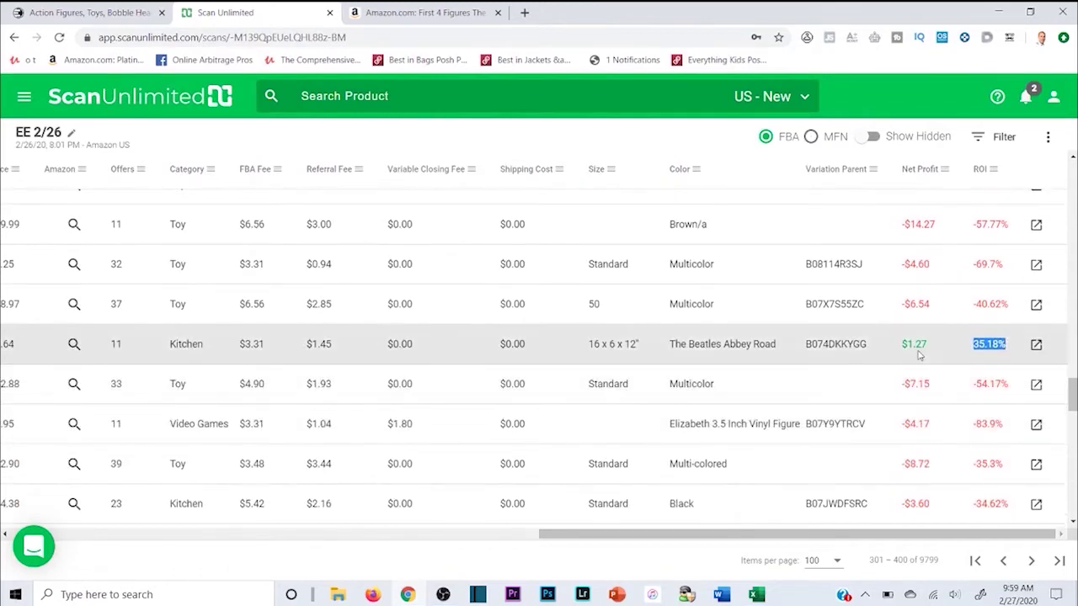
scroll(933, 415, "up", 5)
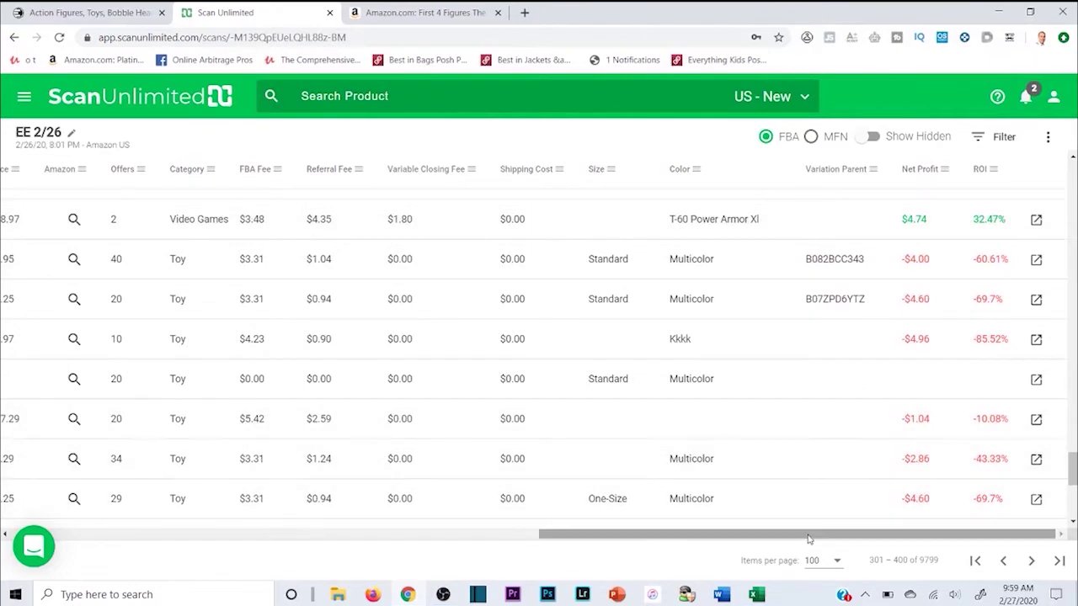
Check the FiGPiN Fallout T-60 Power Armor's cost and sales rank, review the rest of the fourth page, and open the fifth
left_click_drag(810, 536, 227, 521)
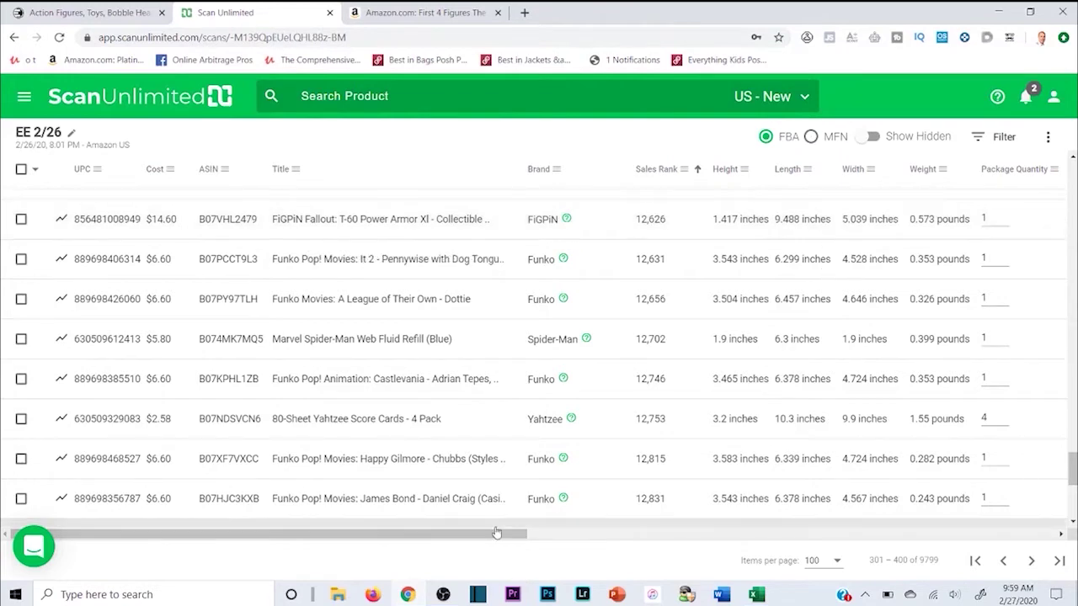
left_click_drag(499, 534, 1038, 459)
scroll(1028, 341, "down", 3)
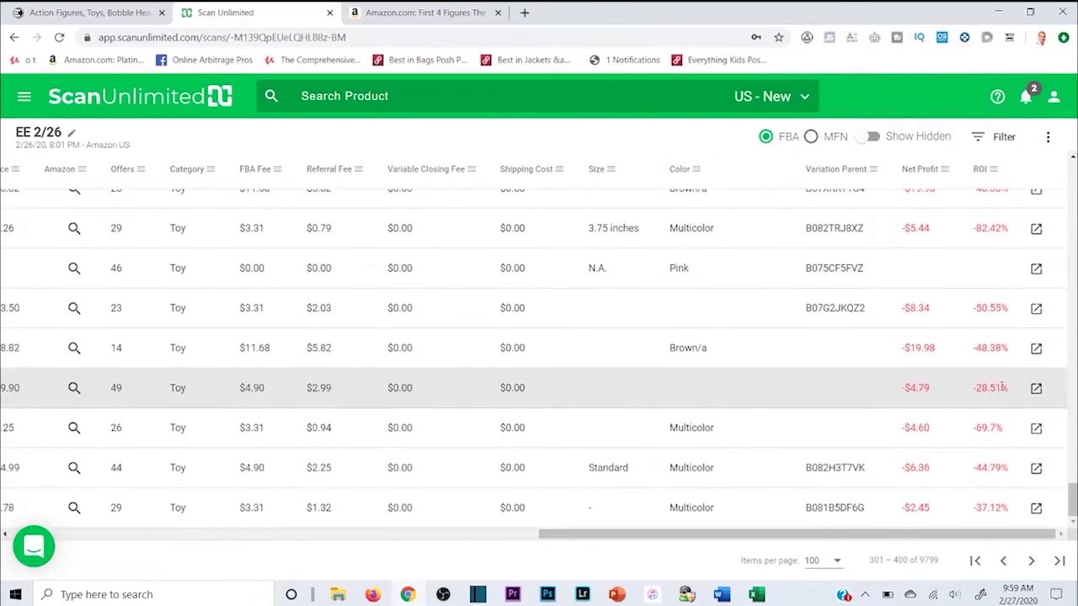
left_click(1031, 561)
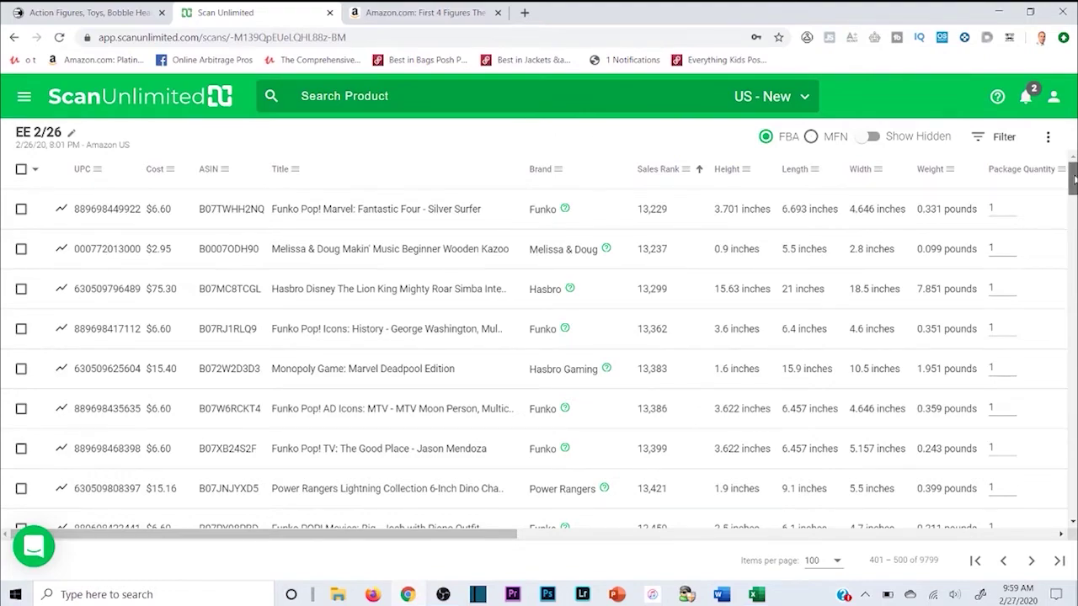
Revisit the EE Distribution home page briefly and return to the scan's fifth results page
mouse_move(1074, 177)
left_mouse_down()
mouse_move(1073, 244)
mouse_move(1066, 170)
left_mouse_up()
left_click(50, 12)
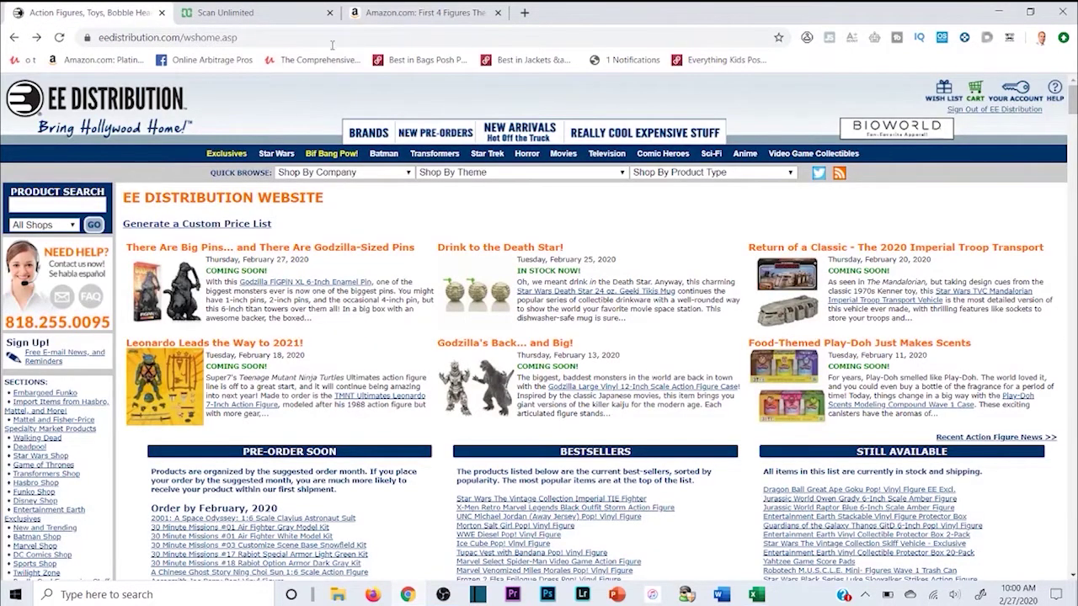
left_click(290, 18)
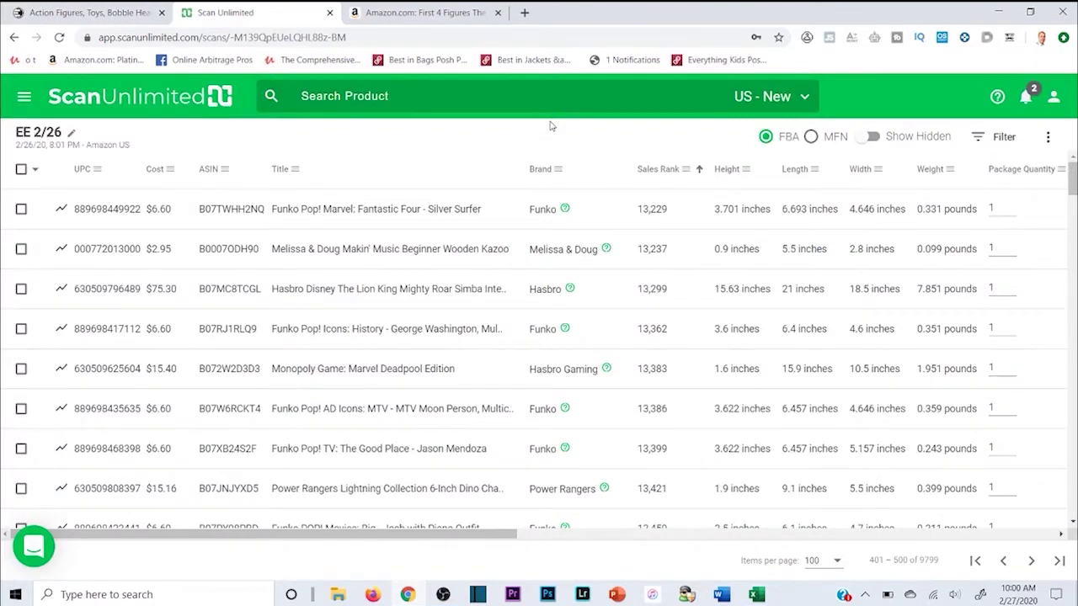
Examine Net Profit and ROI down the fifth results page as far as the Kitchen category mugs
scroll(278, 522, "down", 1)
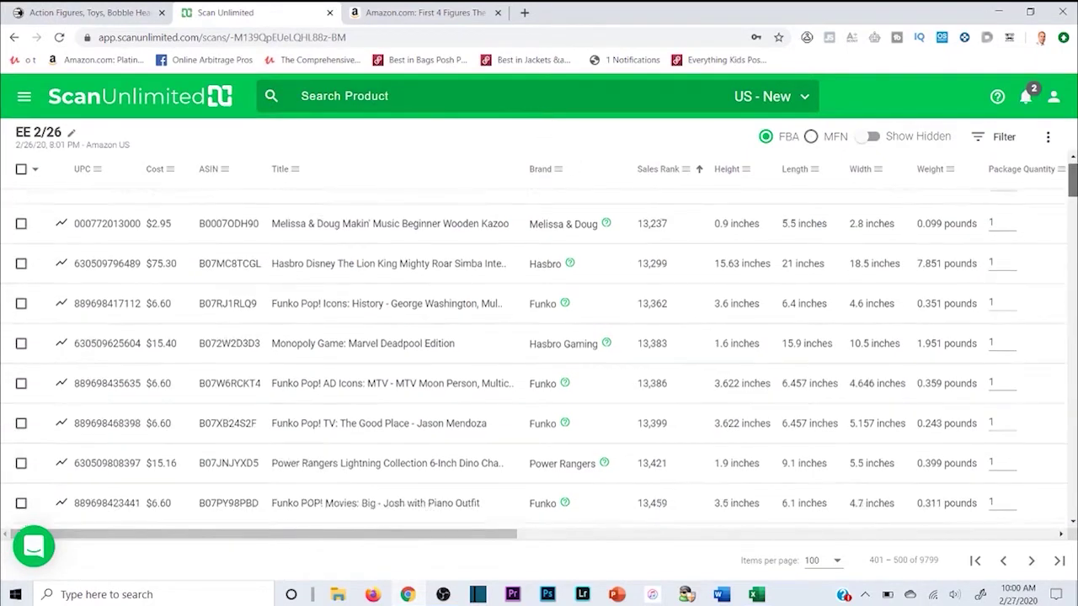
scroll(278, 523, "up", 1)
left_click_drag(278, 534, 817, 534)
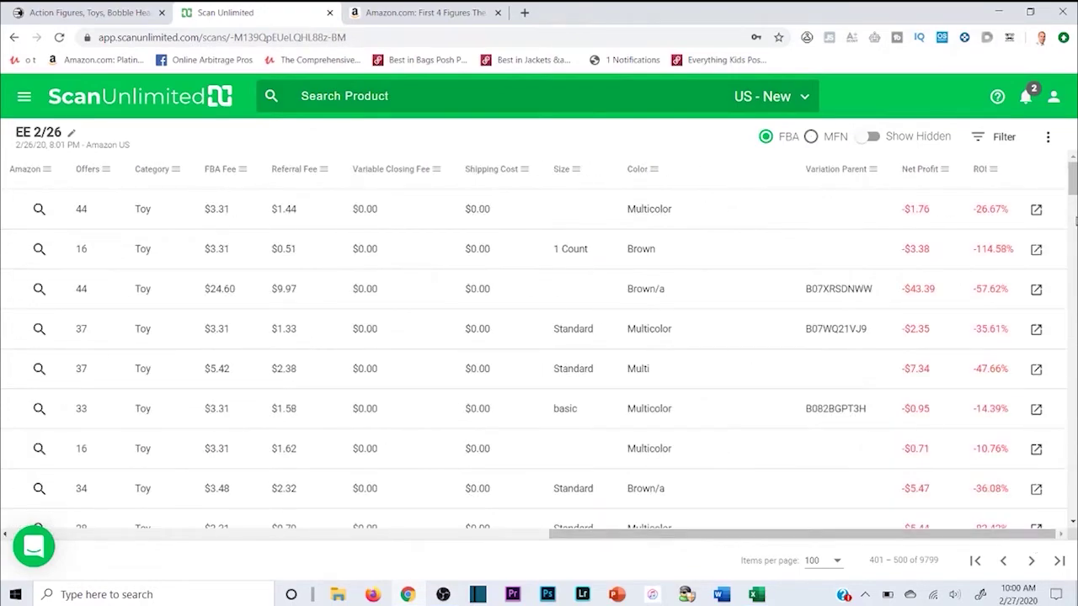
left_click_drag(1073, 185, 1061, 358)
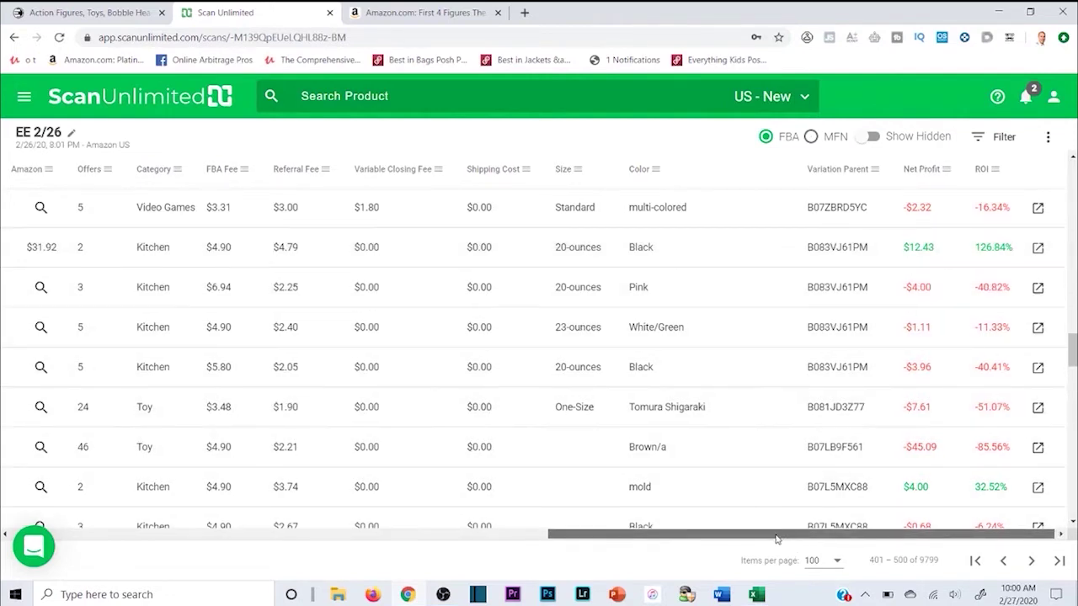
Compare the black 20-ounce Kitchen item's price, Amazon offer, Net Profit and ROI with its title, cost and sales rank
left_click_drag(789, 541, 755, 541)
scroll(766, 535, "down", 1)
scroll(926, 404, "up", 2)
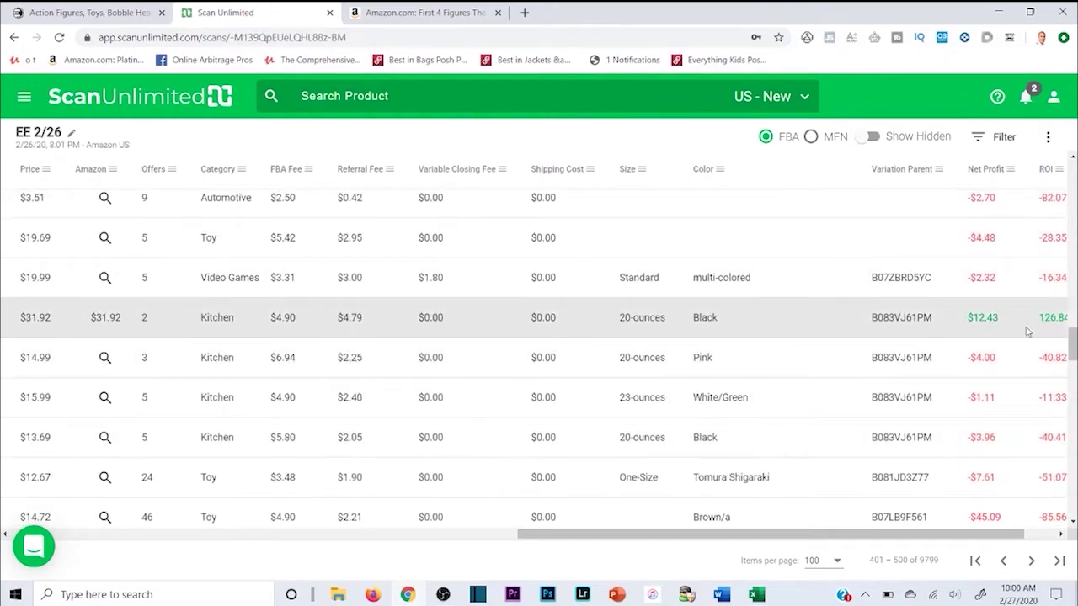
left_click_drag(765, 534, 808, 536)
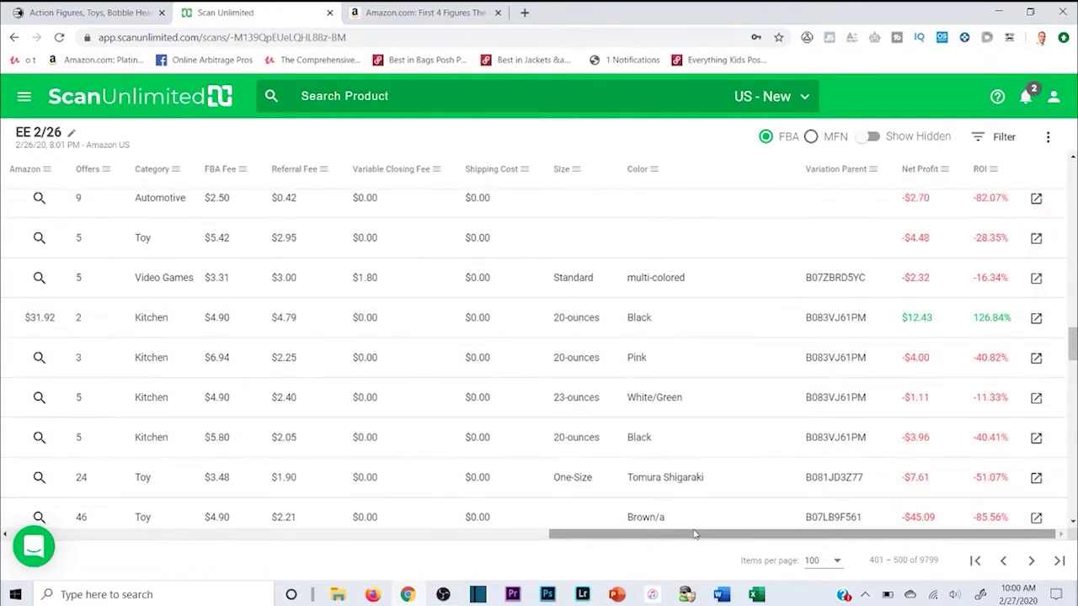
left_click_drag(695, 534, 147, 536)
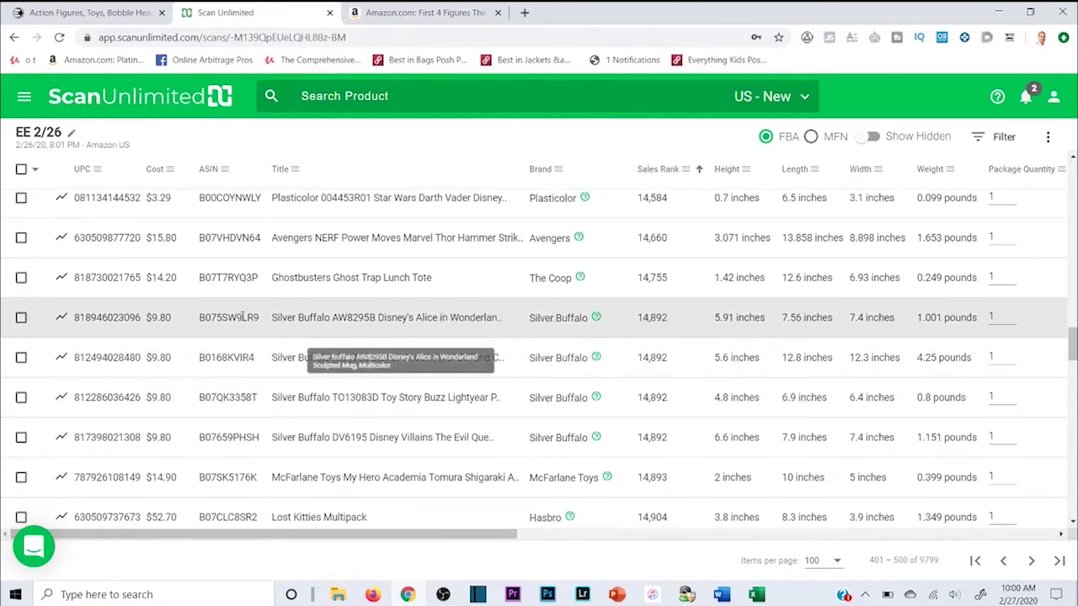
Open the Amazon listing for the Silver Buffalo AW8295B Alice in Wonderland mug and check its variations' sales estimates with Jungle Scout
left_click(349, 319)
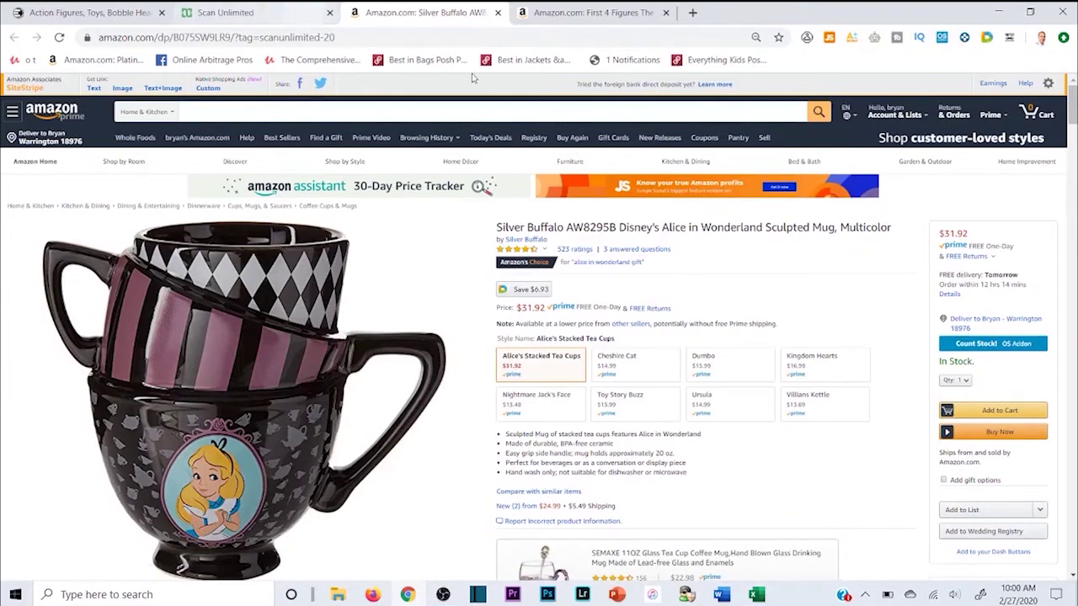
left_click(829, 42)
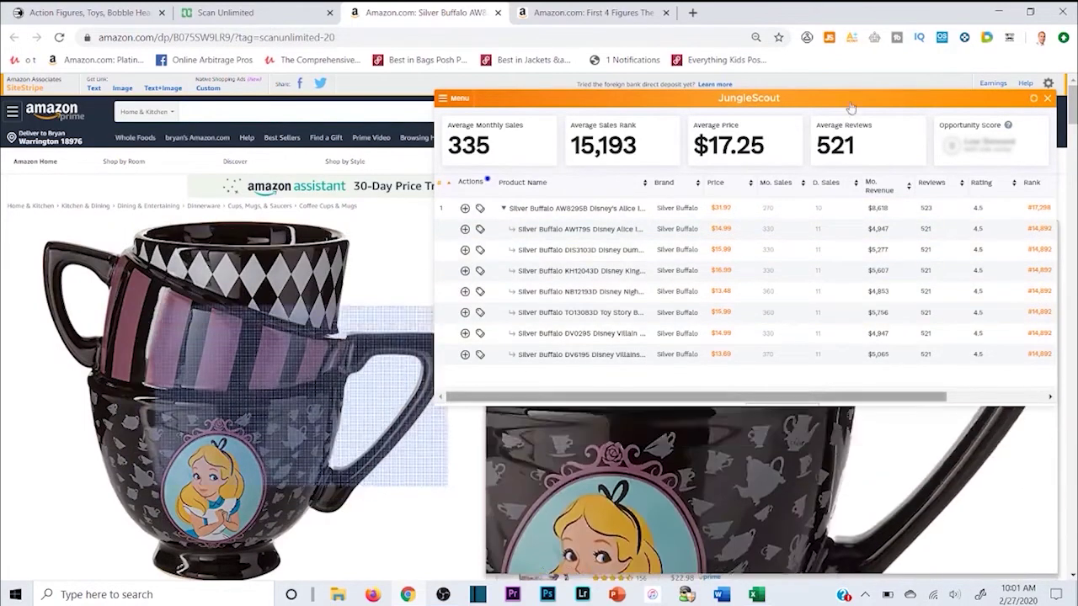
left_click(1047, 101)
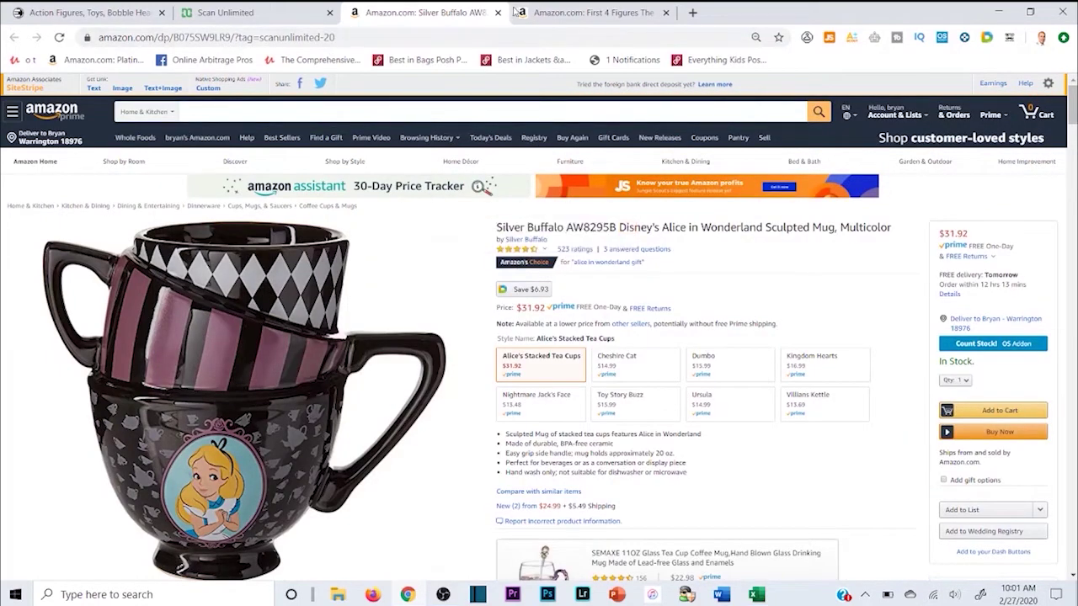
left_click(830, 38)
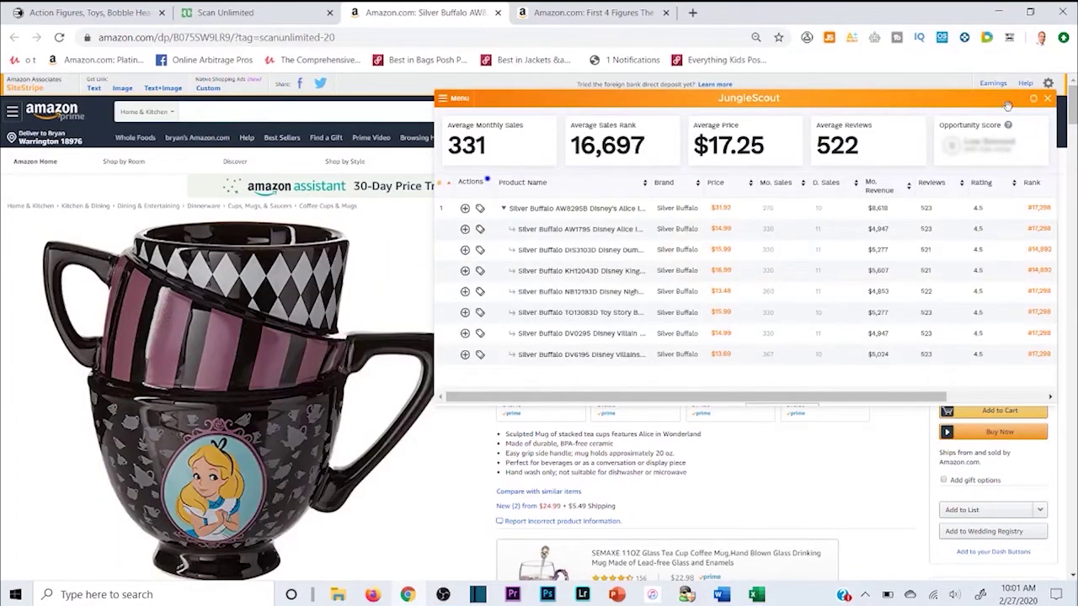
left_click(1048, 99)
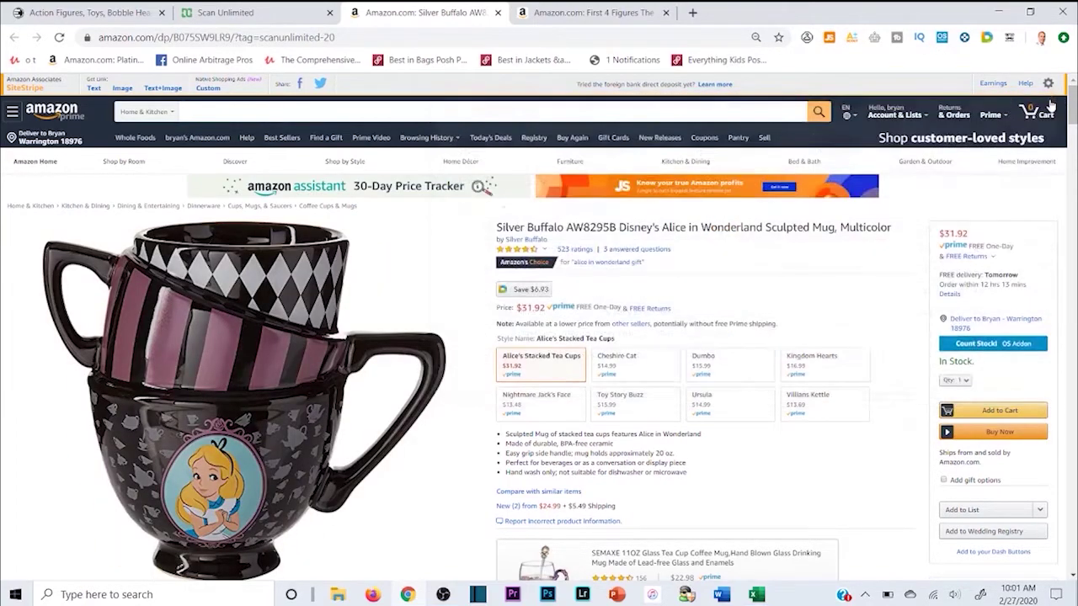
Examine the mug's product information and Best Sellers Rank on Amazon, visit the EE Distribution home page briefly, and return to the listing's price and styles
left_click_drag(1072, 111, 1058, 282)
scroll(300, 341, "up", 3)
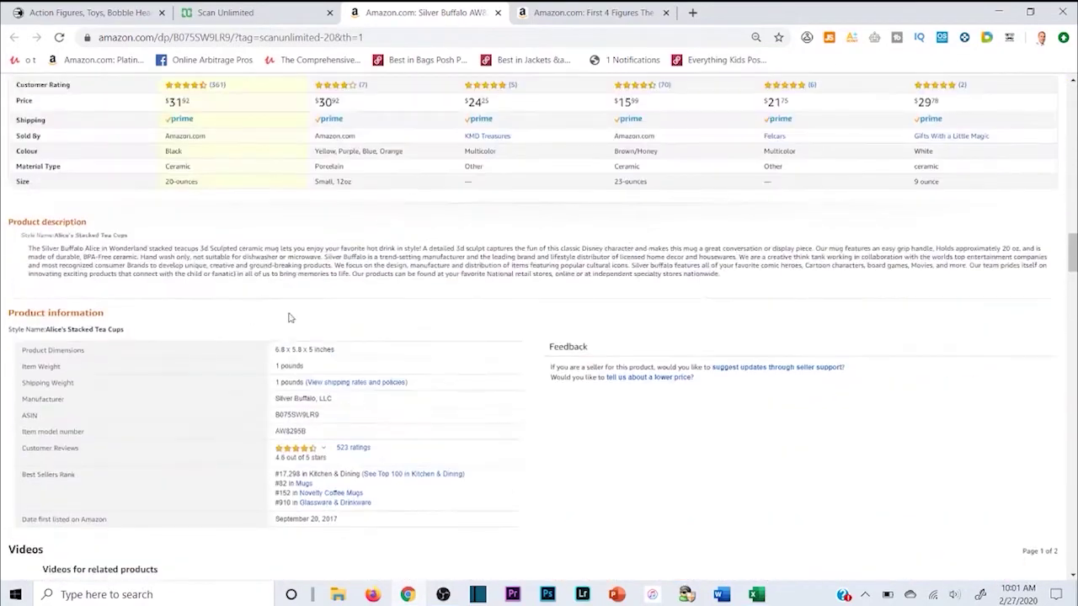
double_click(305, 414)
left_click(602, 417)
left_click(64, 11)
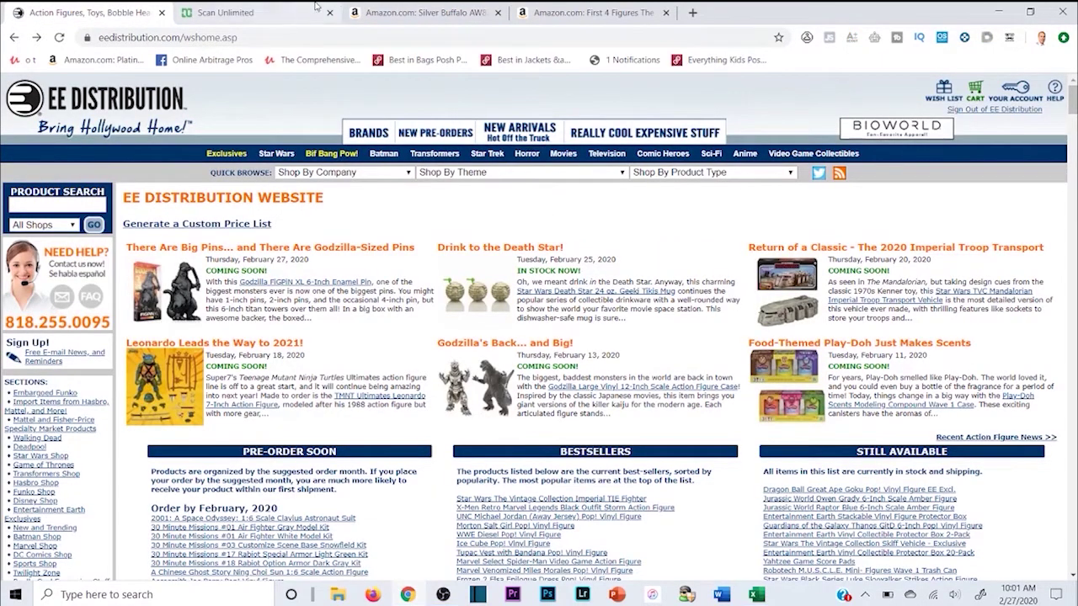
left_click(387, 10)
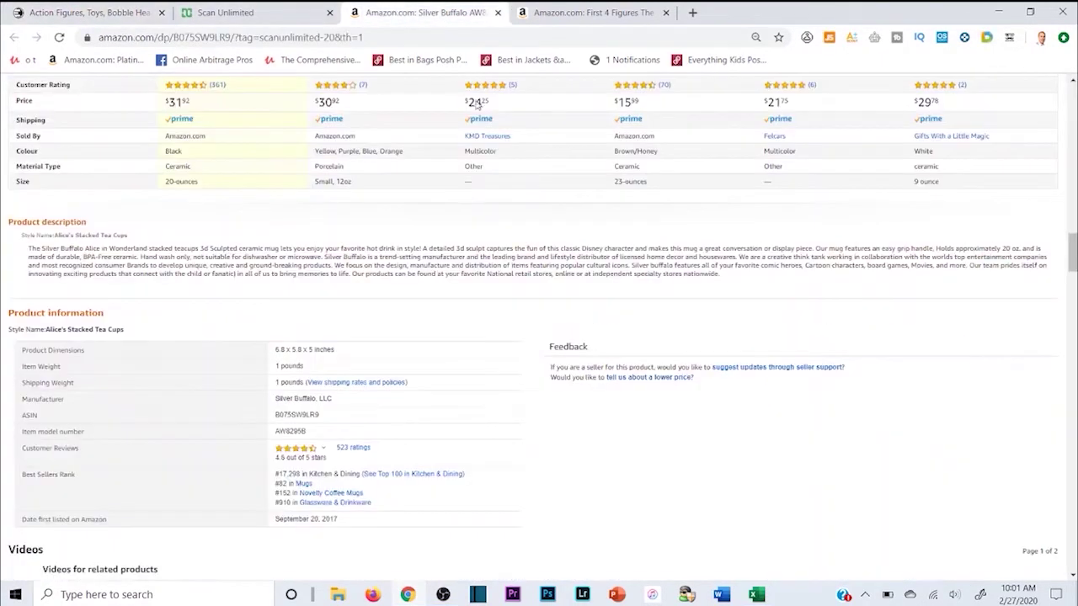
left_click_drag(1074, 242, 1074, 88)
scroll(749, 194, "down", 1)
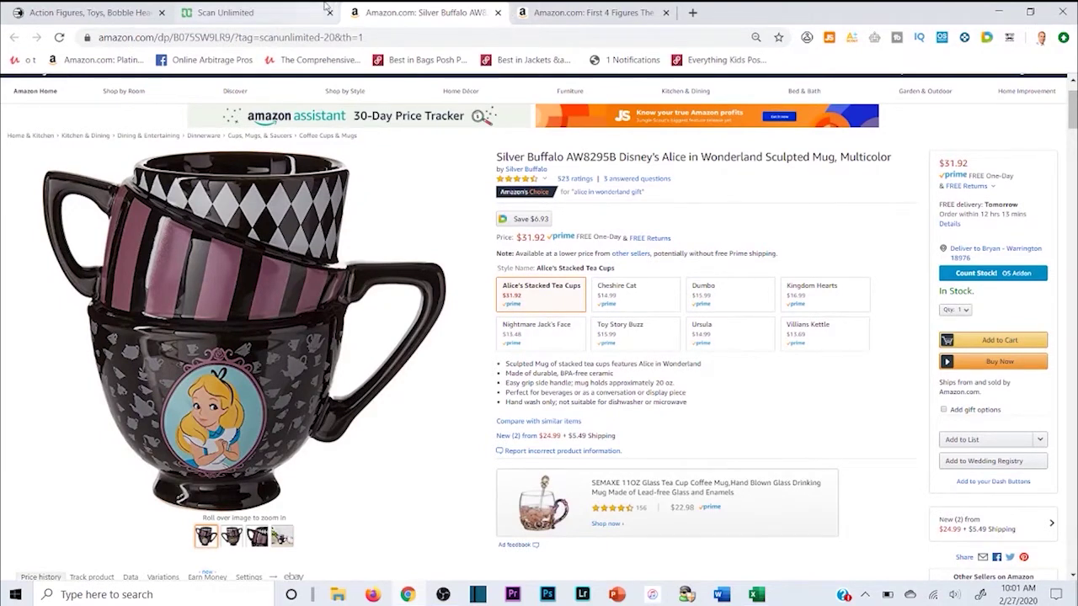
left_click(276, 6)
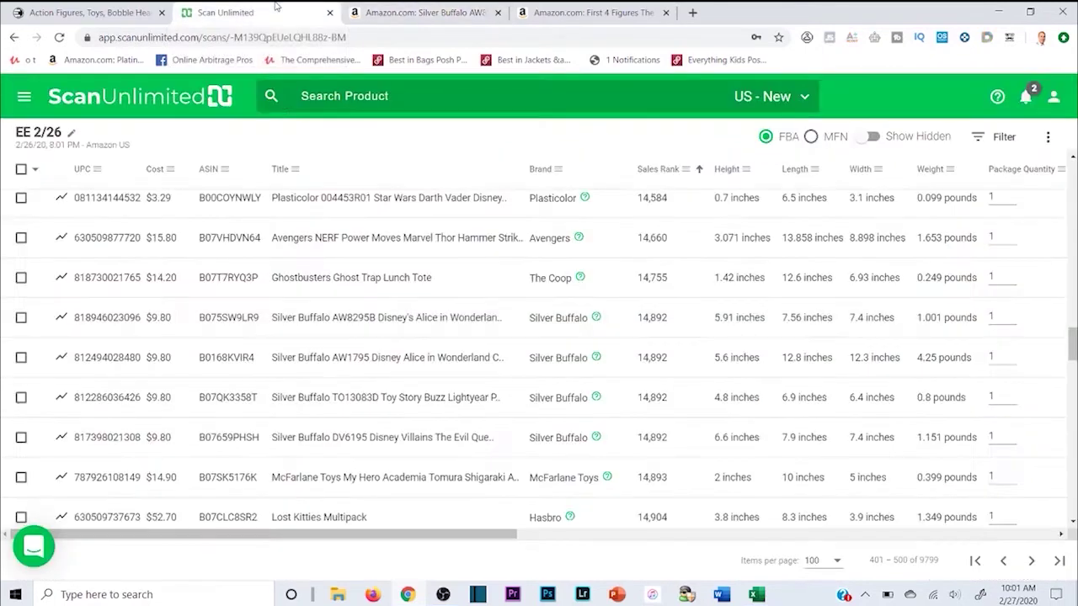
double_click(123, 357)
right_click(127, 358)
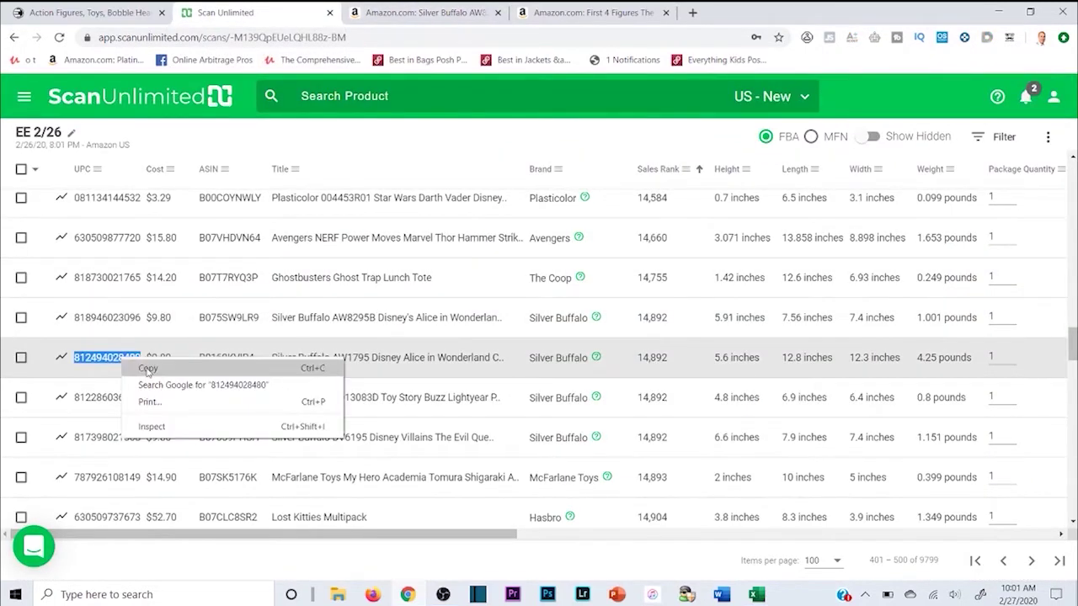
left_click(148, 367)
left_click(93, 13)
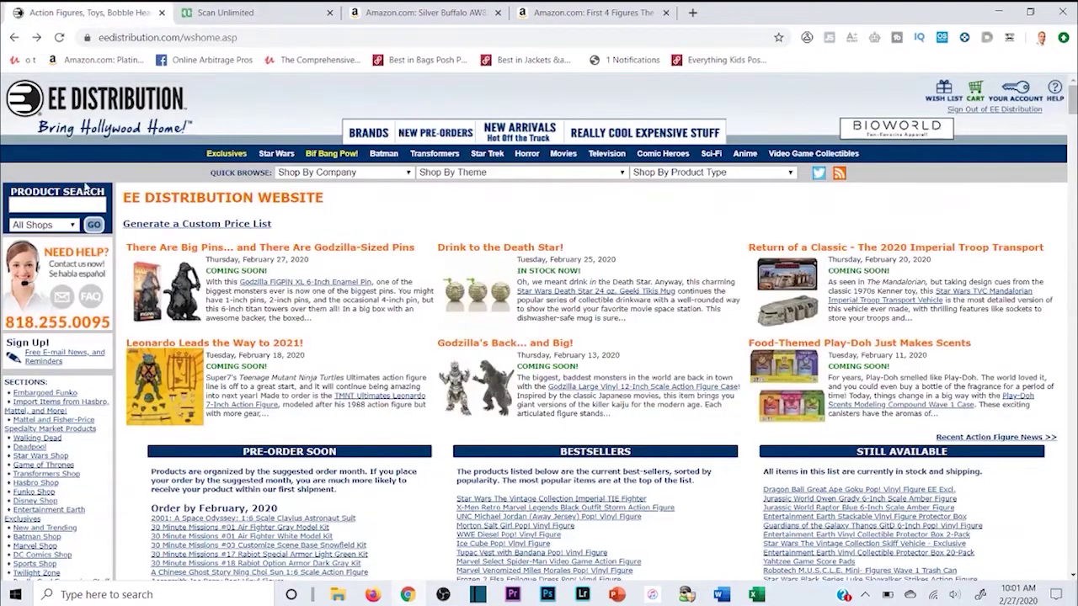
left_click(66, 202)
key("ctrl+v")
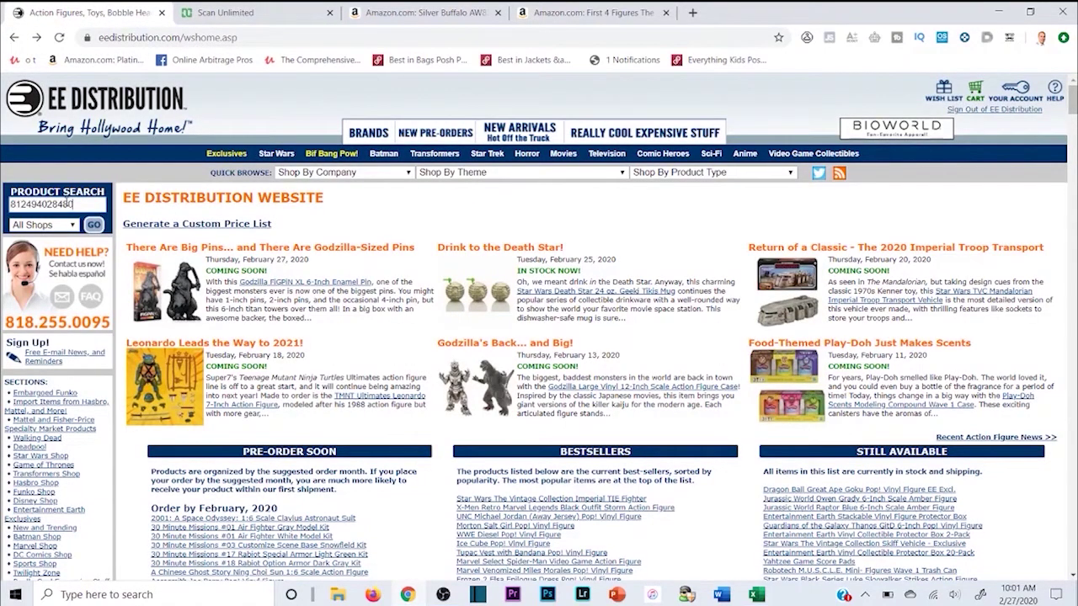
key("Return")
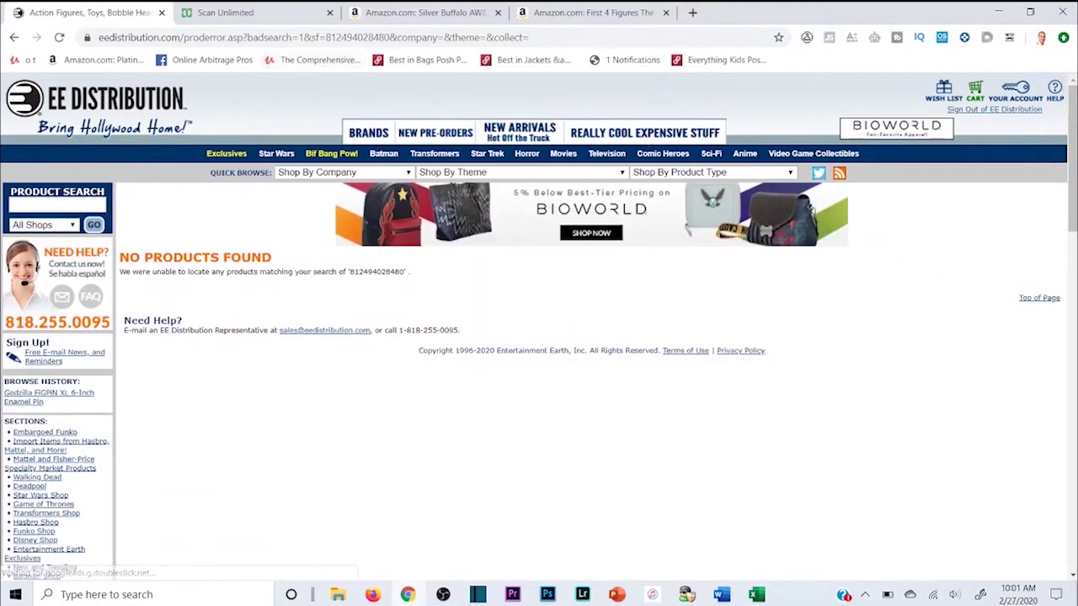
key("alt+Tab")
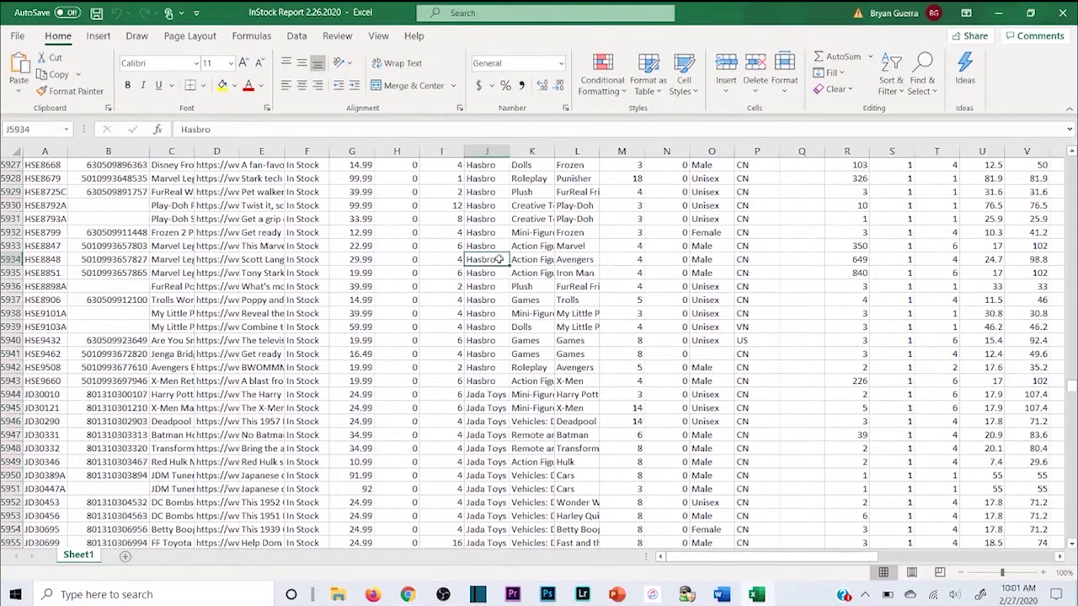
key("ctrl+f")
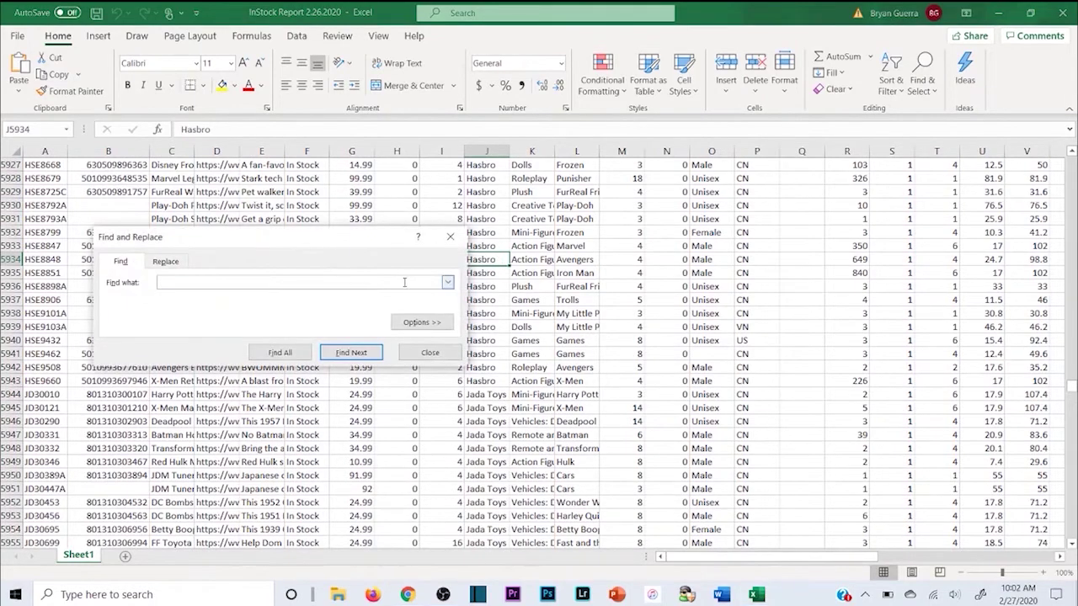
key("ctrl+v")
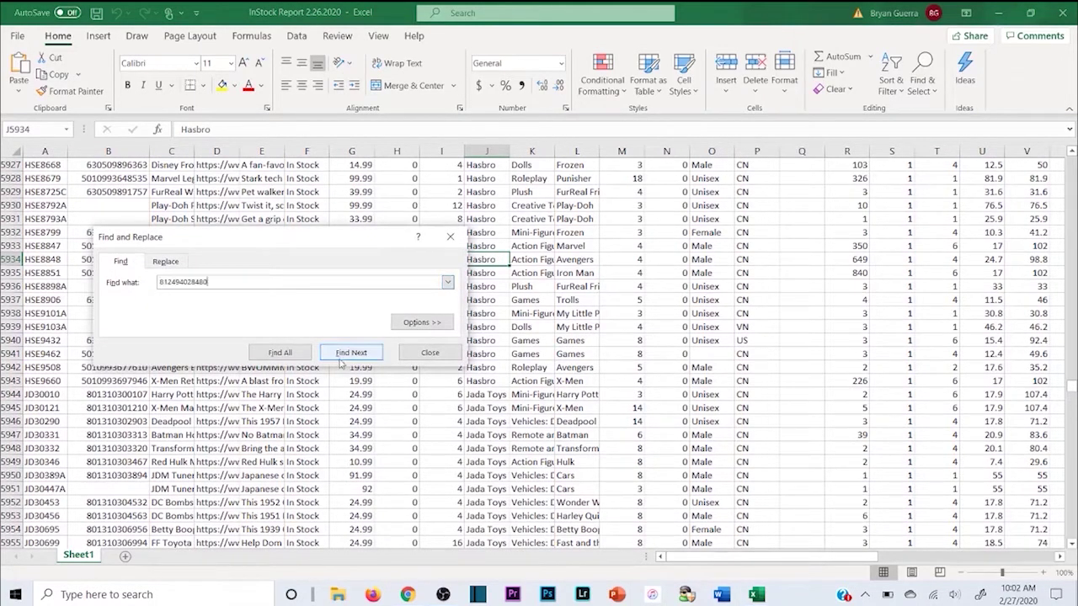
left_click(339, 357)
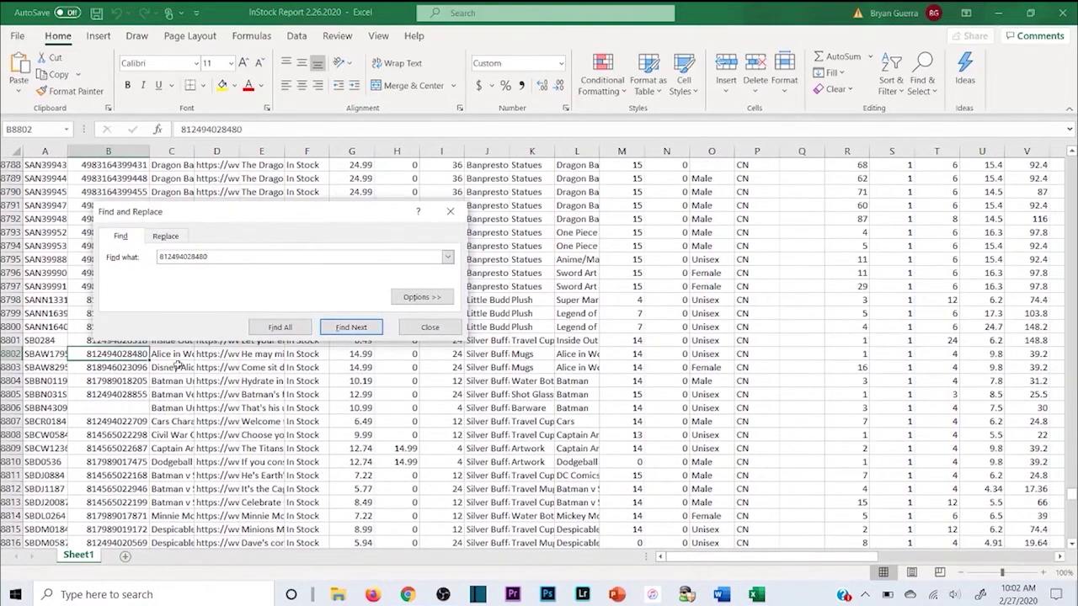
Copy the Alice in Wonderland Cheshire Cat Sculpted Mug title from C8802, and fit column C to its contents
left_click(173, 356)
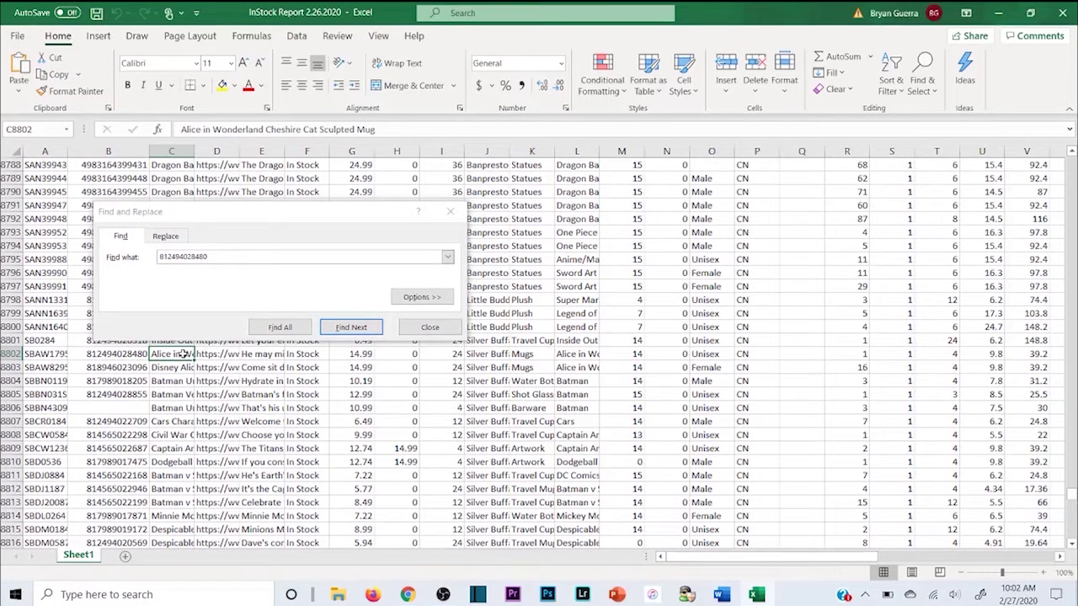
right_click(182, 354)
left_click(219, 209)
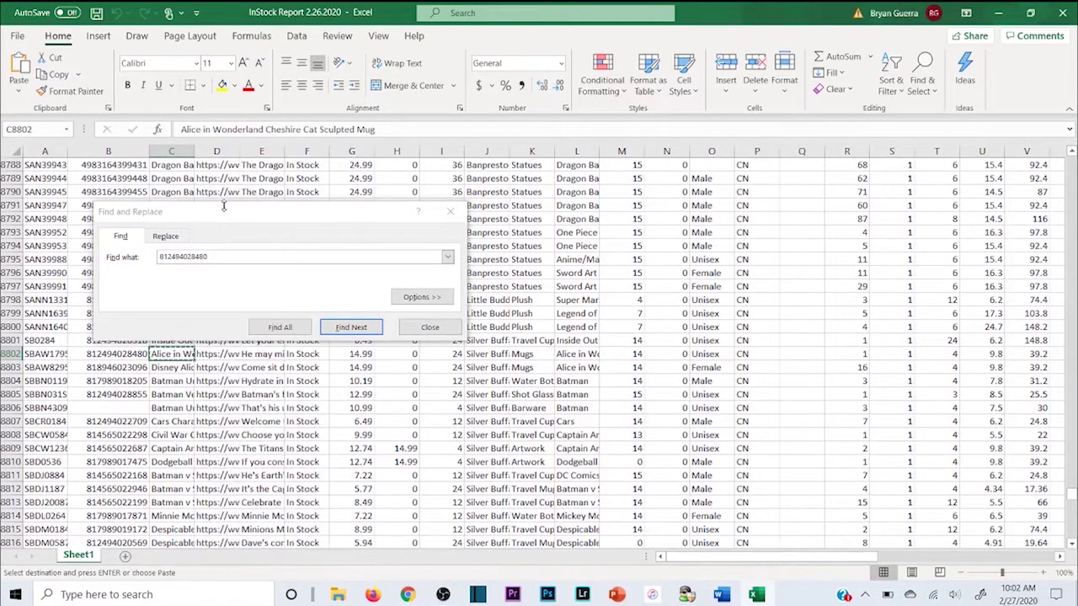
double_click(196, 151)
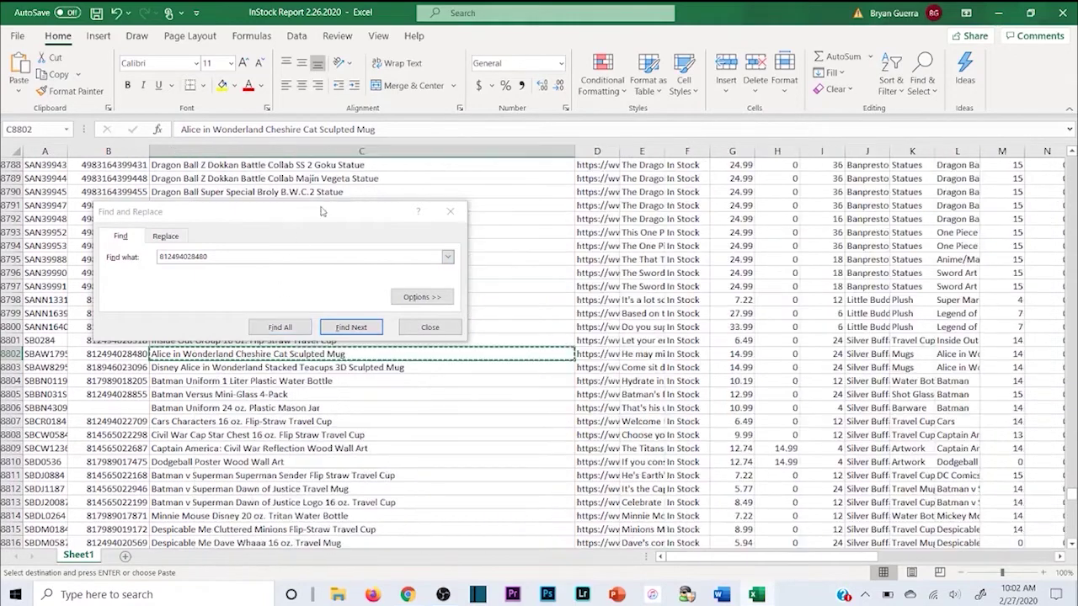
left_click(429, 328)
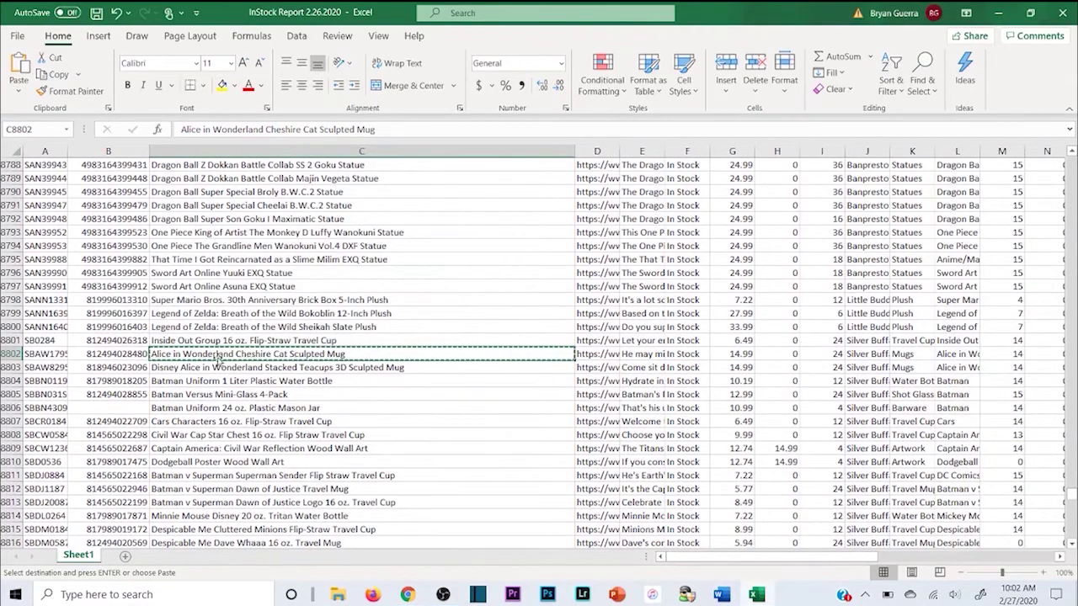
Search EE Distribution in the browser for "Alice in Wonderland Cheshire Cat Sculpted Mug" and check its availability, case size and quantity pricing
key("alt+Tab")
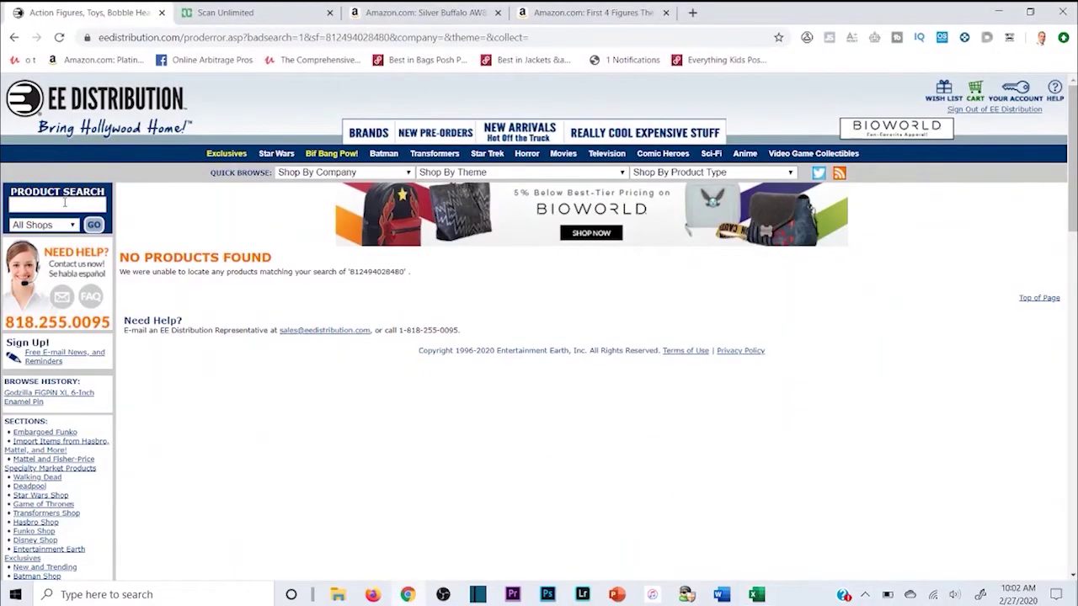
key("Return")
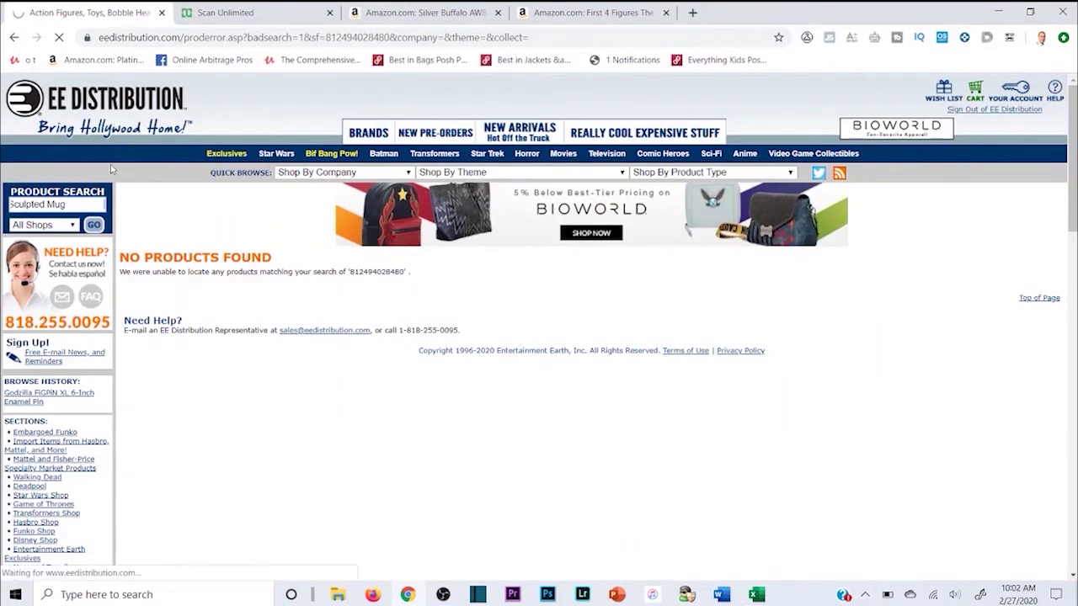
scroll(414, 320, "down", 3)
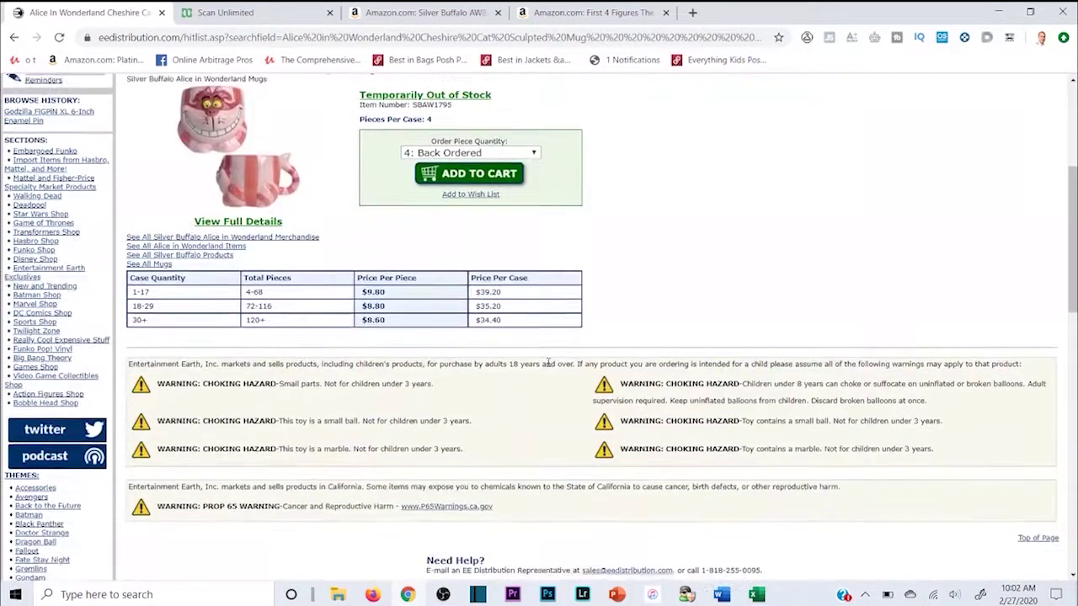
scroll(447, 323, "up", 1)
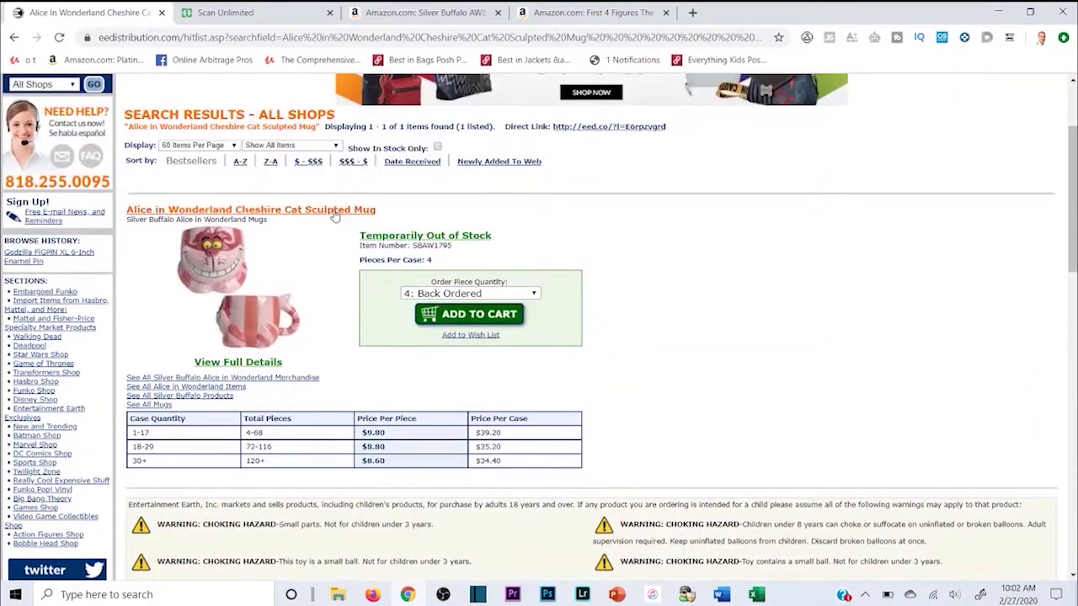
scroll(333, 218, "up", 2)
scroll(313, 359, "down", 1)
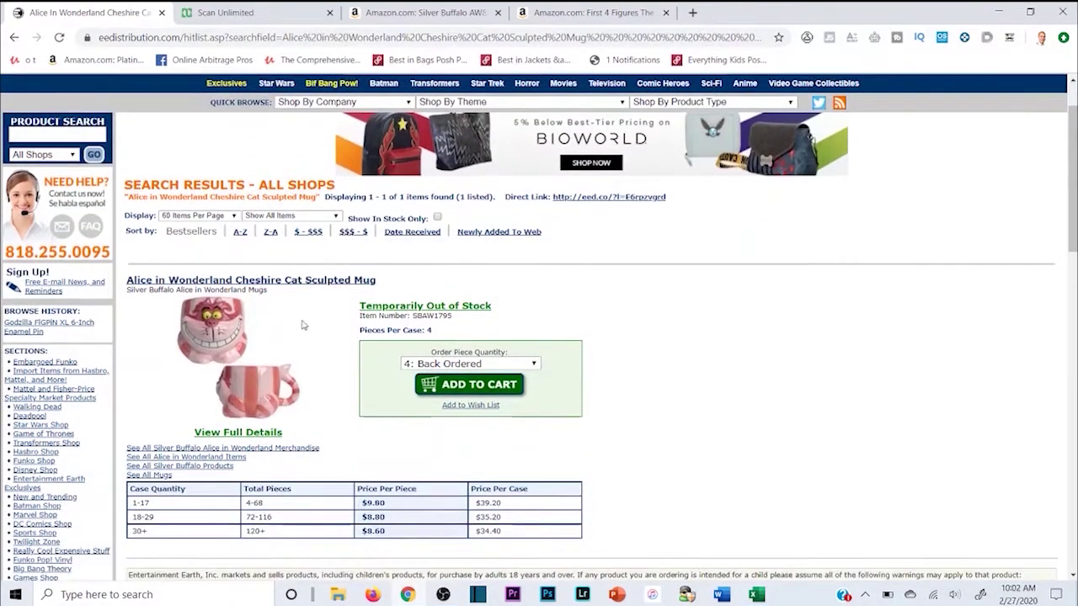
scroll(765, 310, "up", 1)
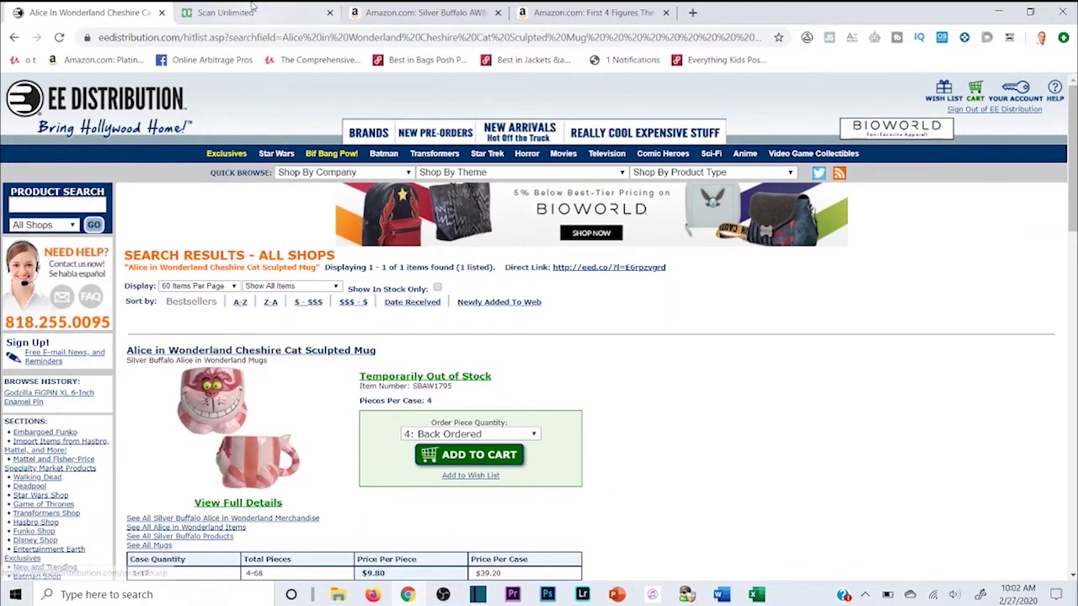
Compare the supplier's mug with the Cheshire Cat style on Amazon, and close both Amazon pages to return to the scan
left_click(421, 13)
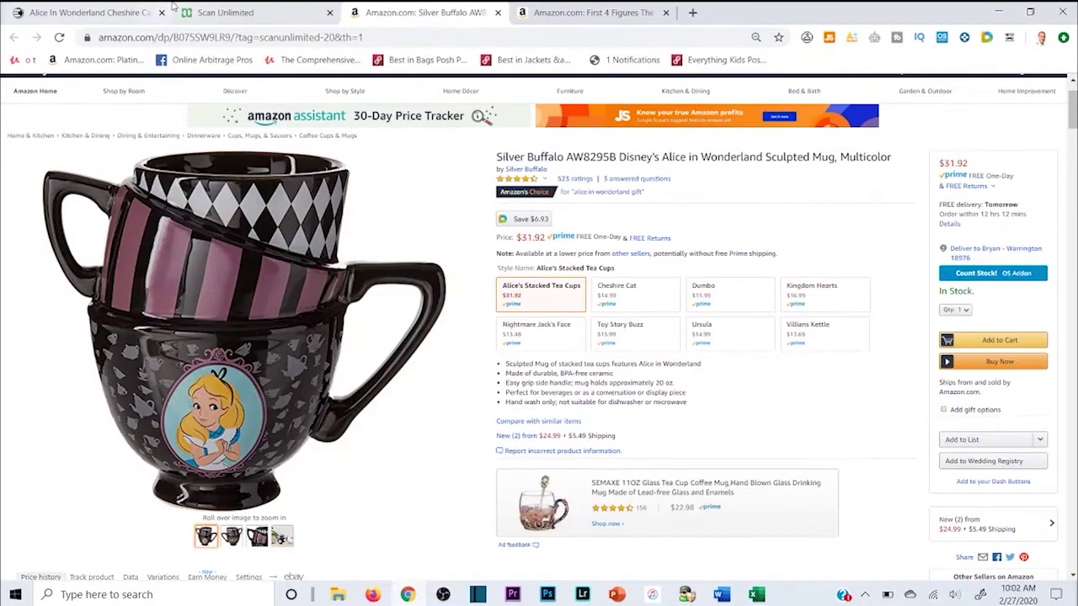
left_click(101, 10)
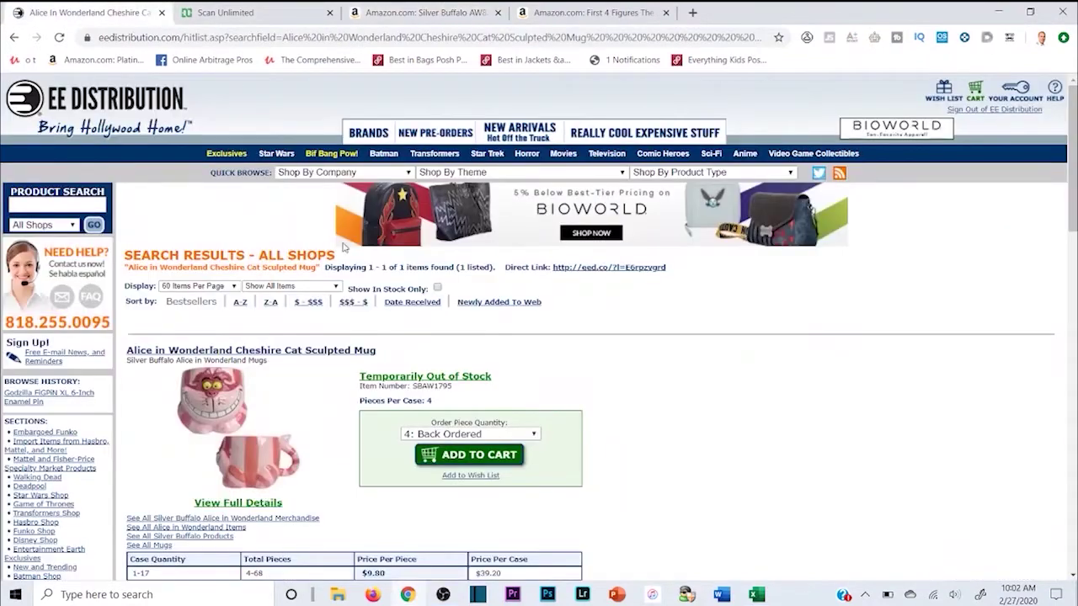
scroll(368, 431, "down", 3)
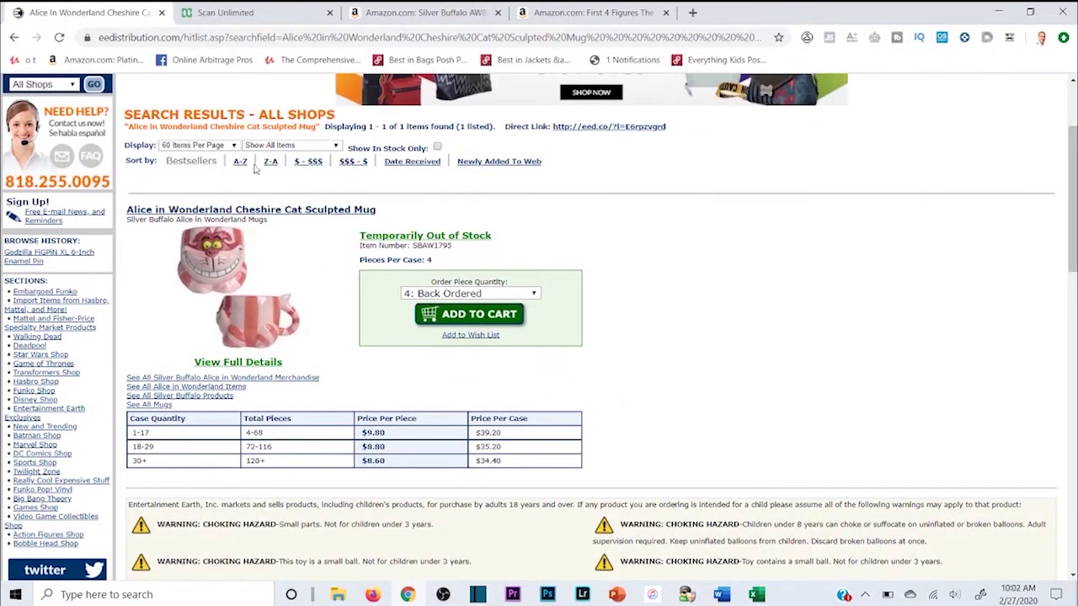
left_click(425, 11)
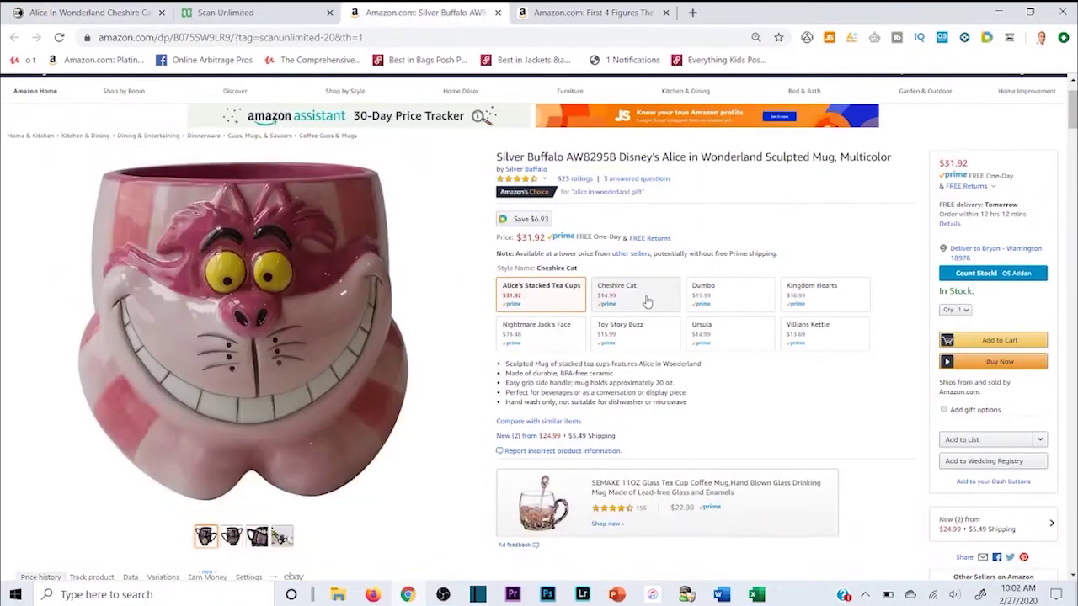
left_click(645, 301)
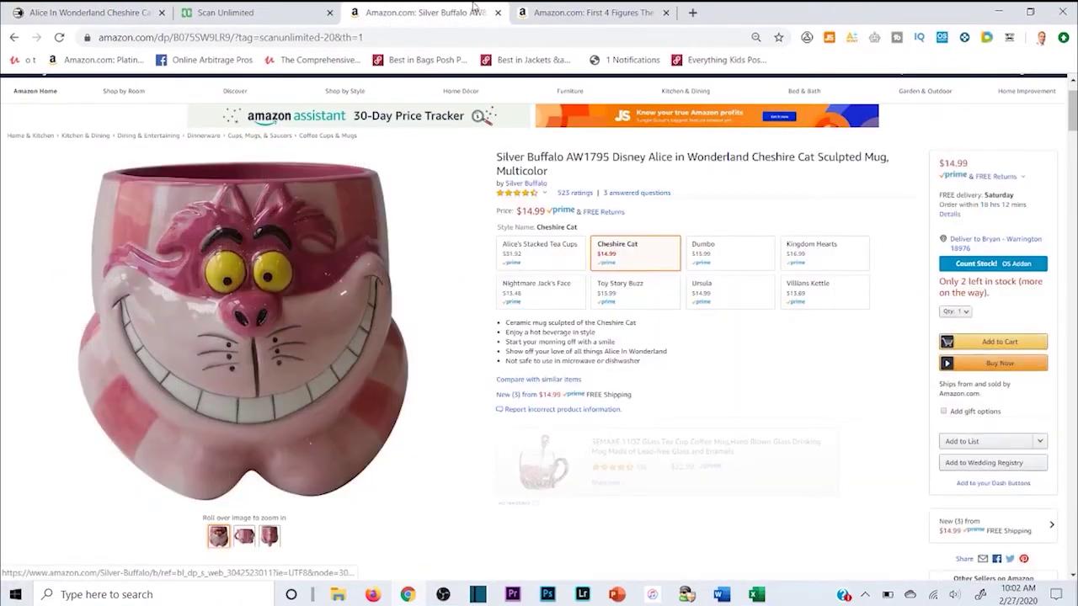
left_click(498, 13)
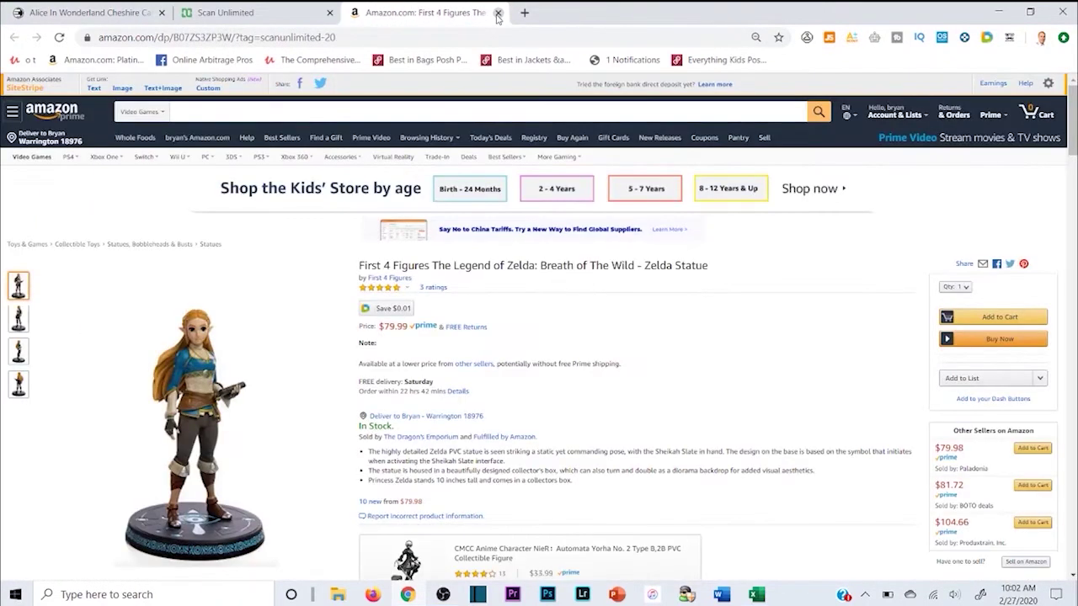
left_click(499, 13)
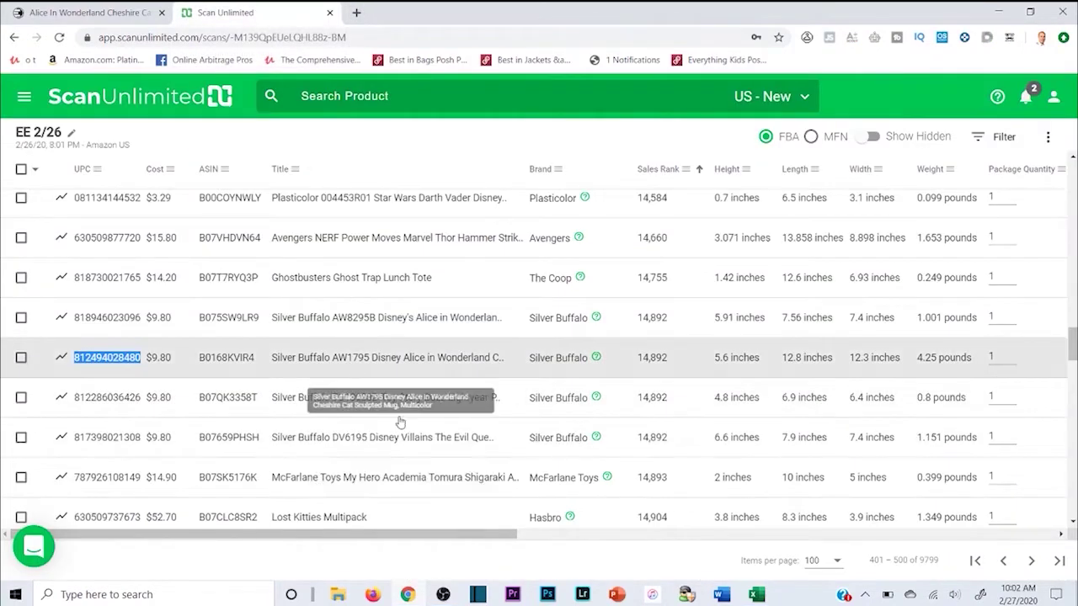
left_click_drag(386, 533, 935, 534)
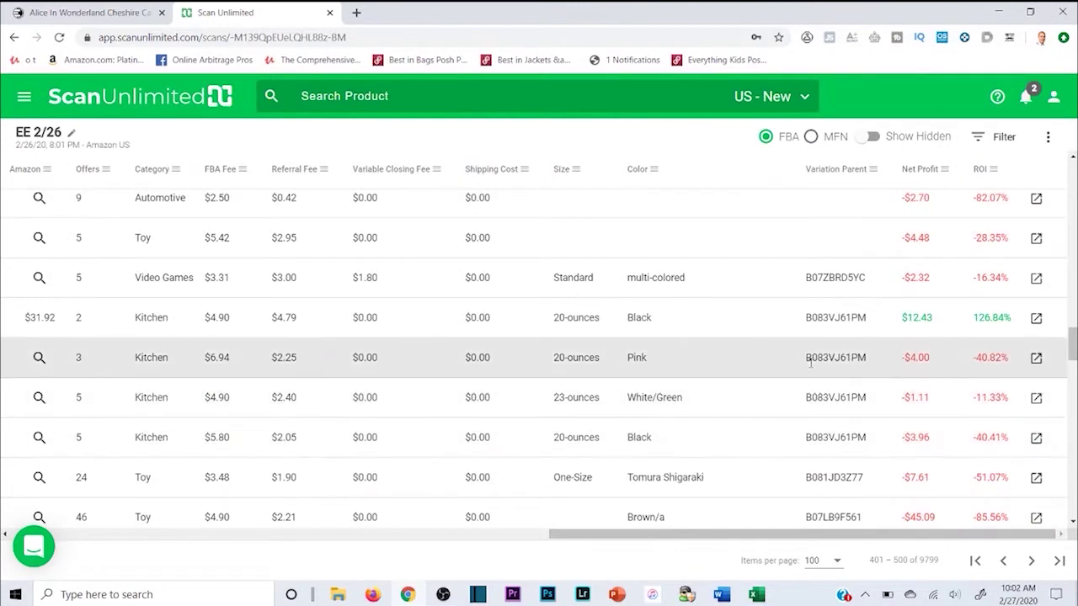
scroll(753, 361, "down", 3)
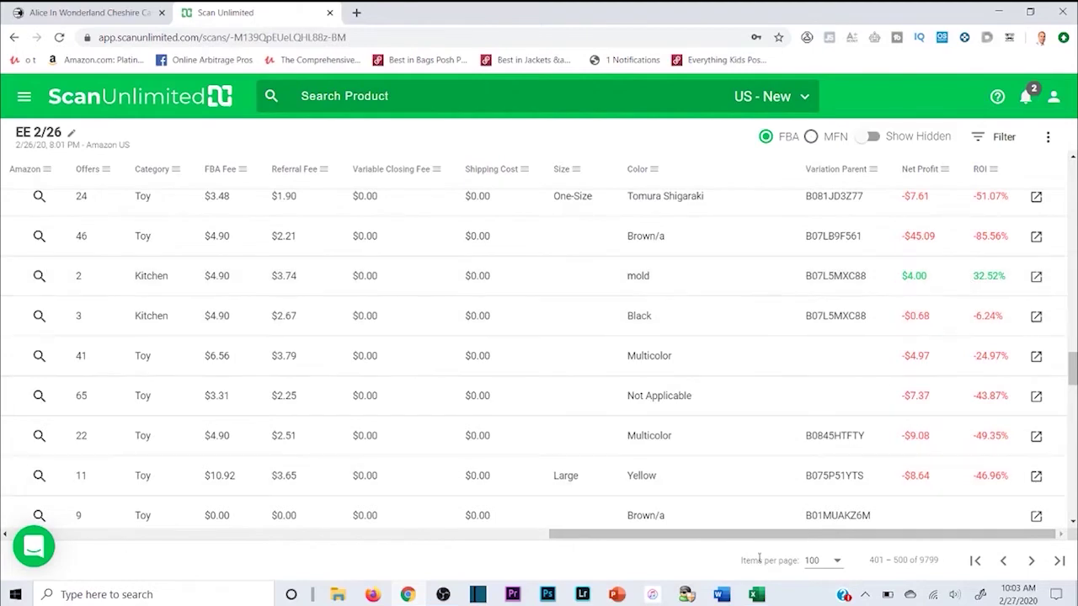
left_click_drag(745, 535, 202, 522)
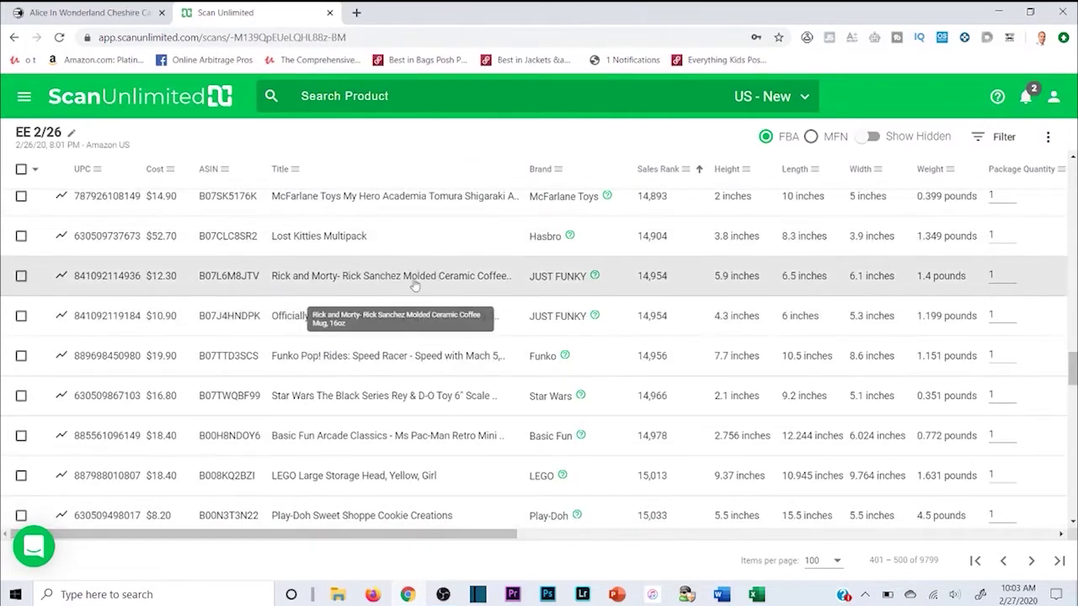
double_click(107, 277)
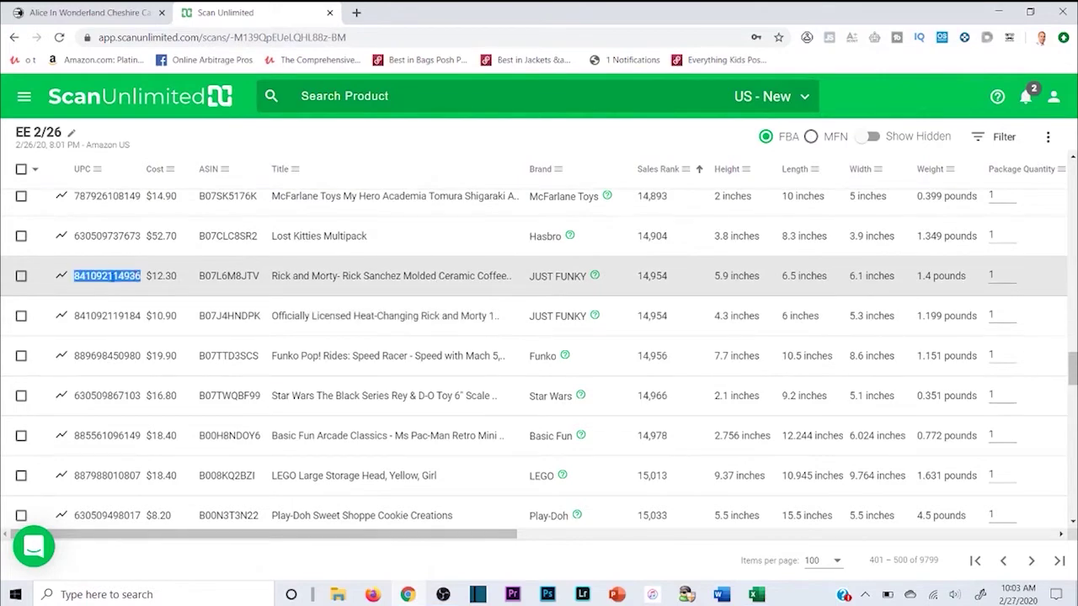
right_click(136, 277)
left_click(154, 287)
Open the Rick Sanchez mug's Amazon listing and check its price, offers and Best Sellers Rank
left_click(310, 286)
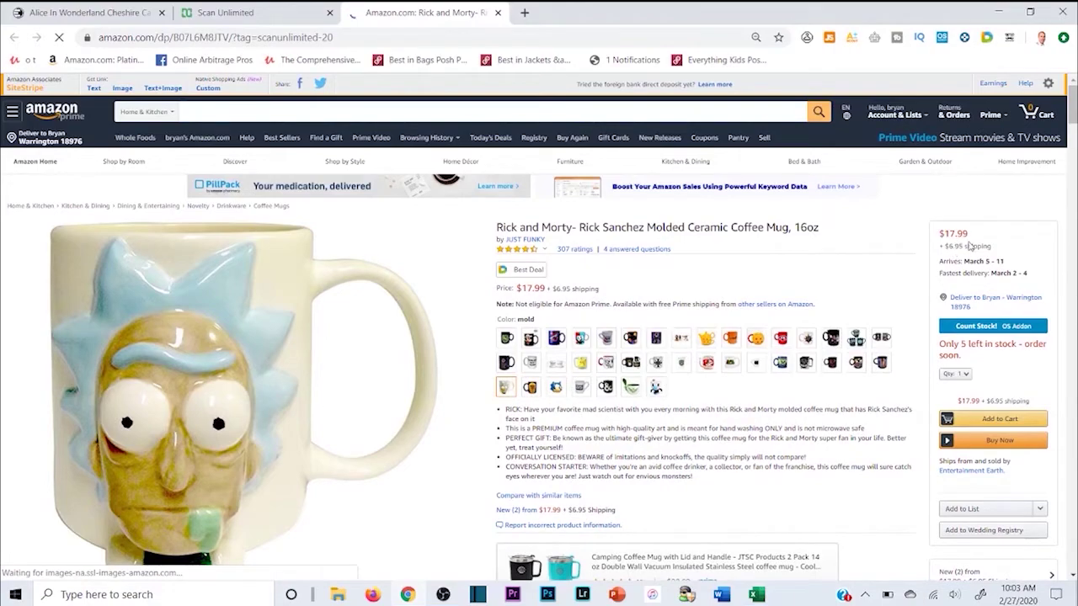
scroll(704, 371, "down", 20)
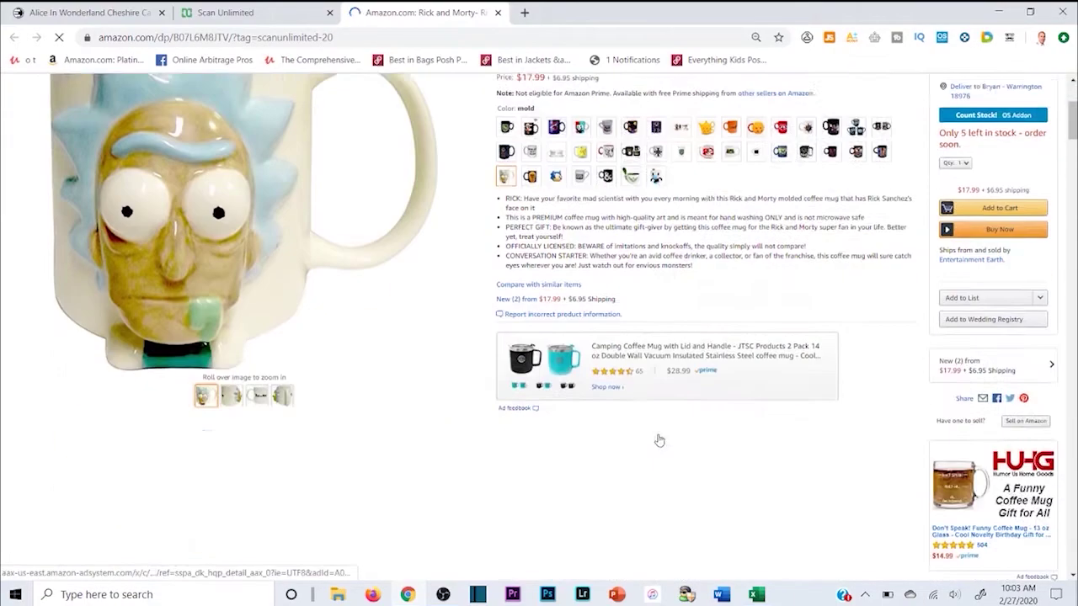
scroll(366, 390, "down", 20)
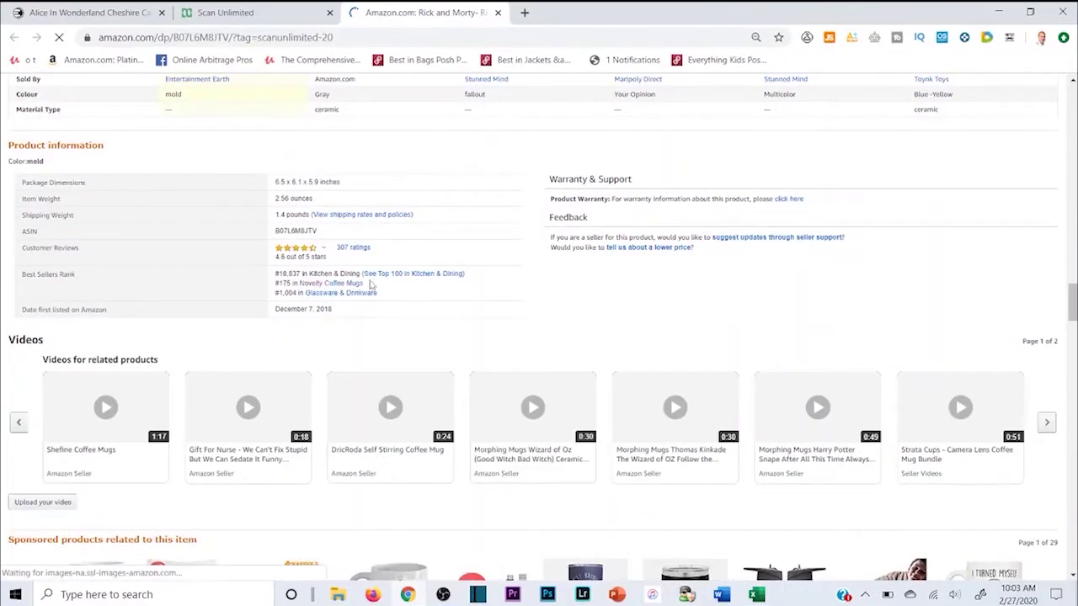
scroll(321, 274, "up", 20)
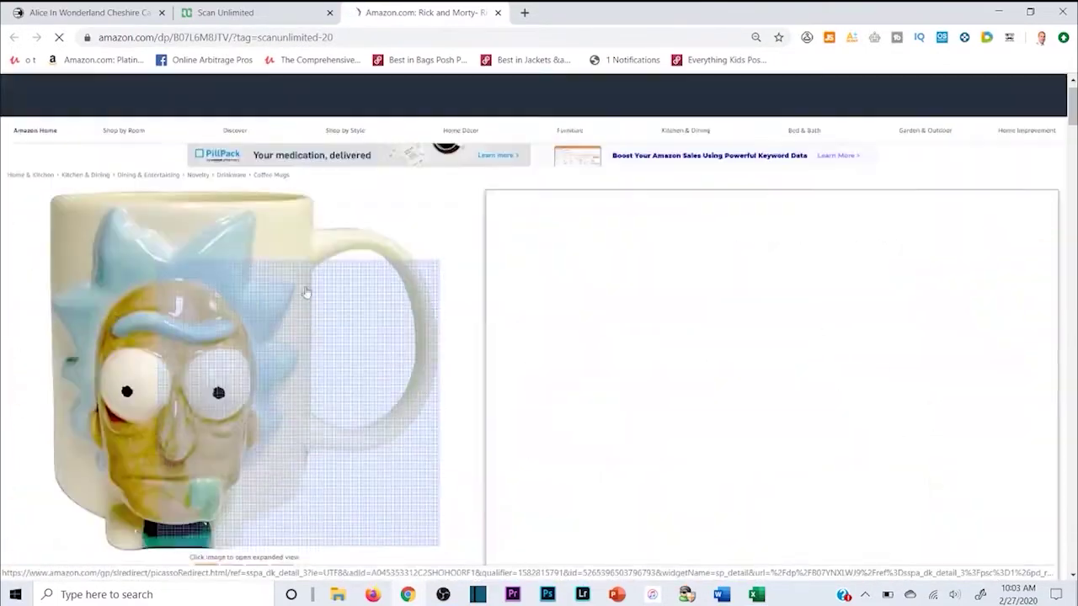
left_click(225, 12)
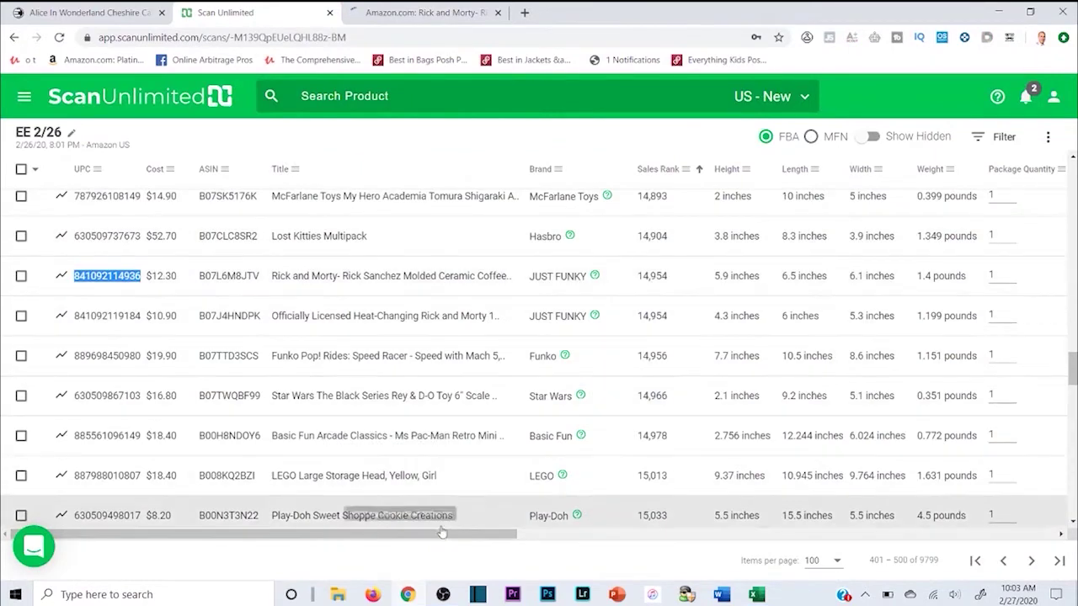
left_click_drag(379, 534, 219, 514)
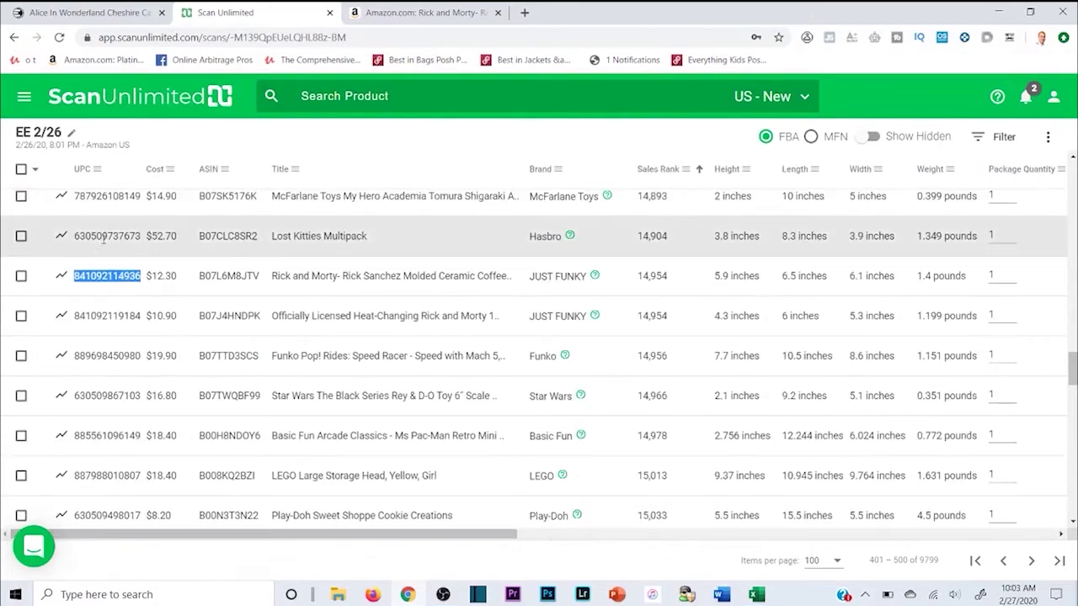
left_click(756, 595)
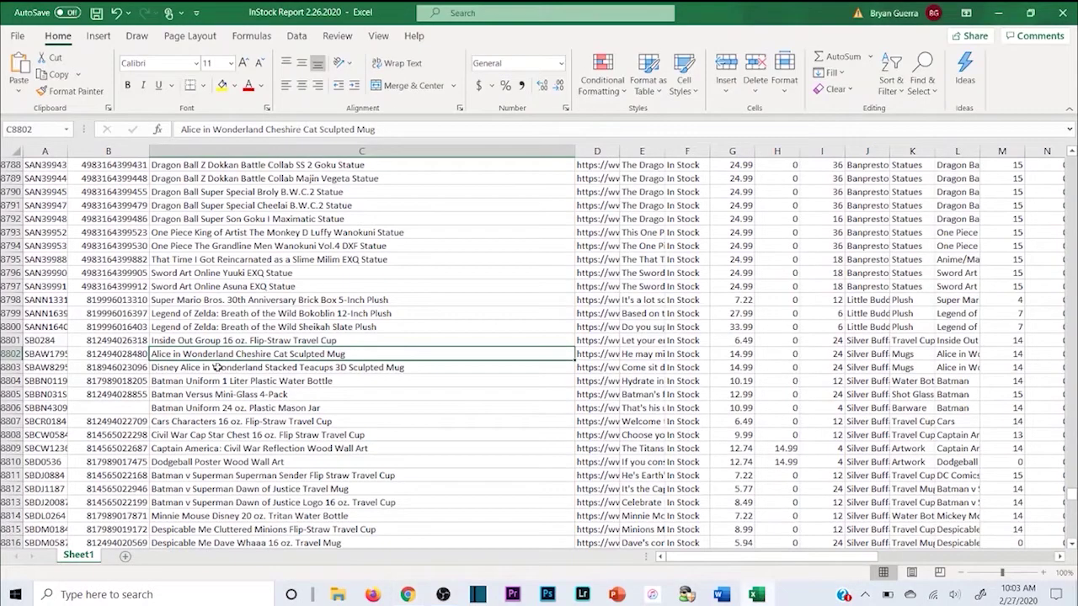
left_click(408, 595)
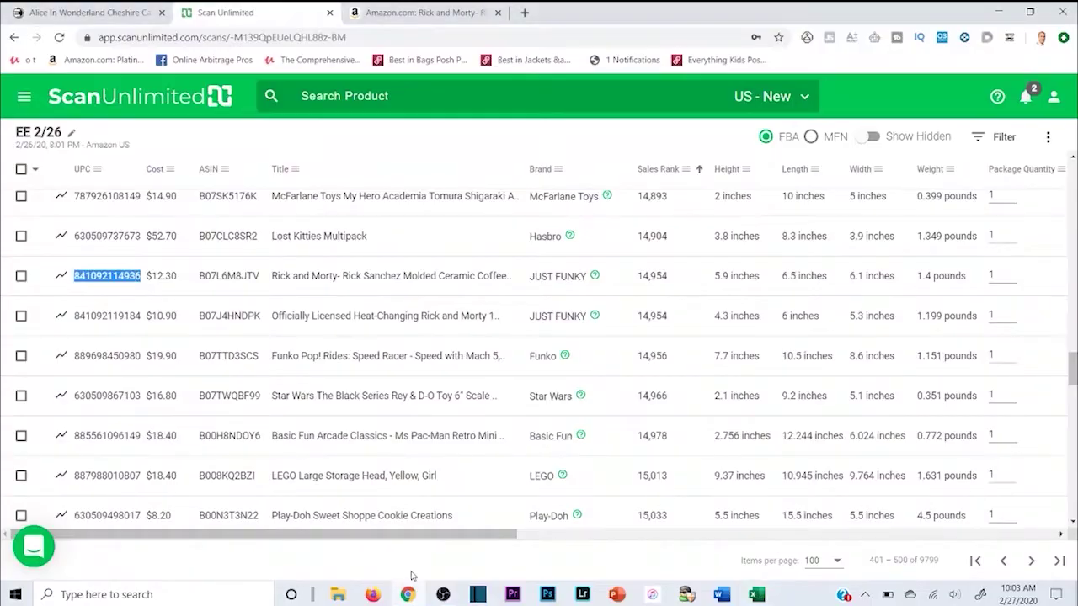
left_click(412, 595)
key("ctrl+f")
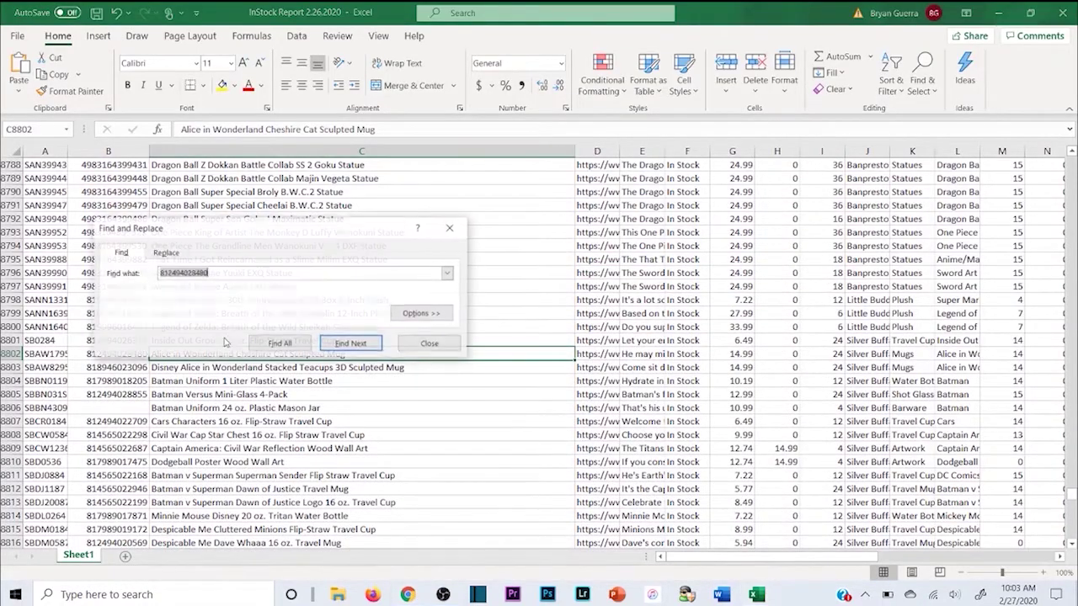
key("ctrl+v")
left_click(364, 329)
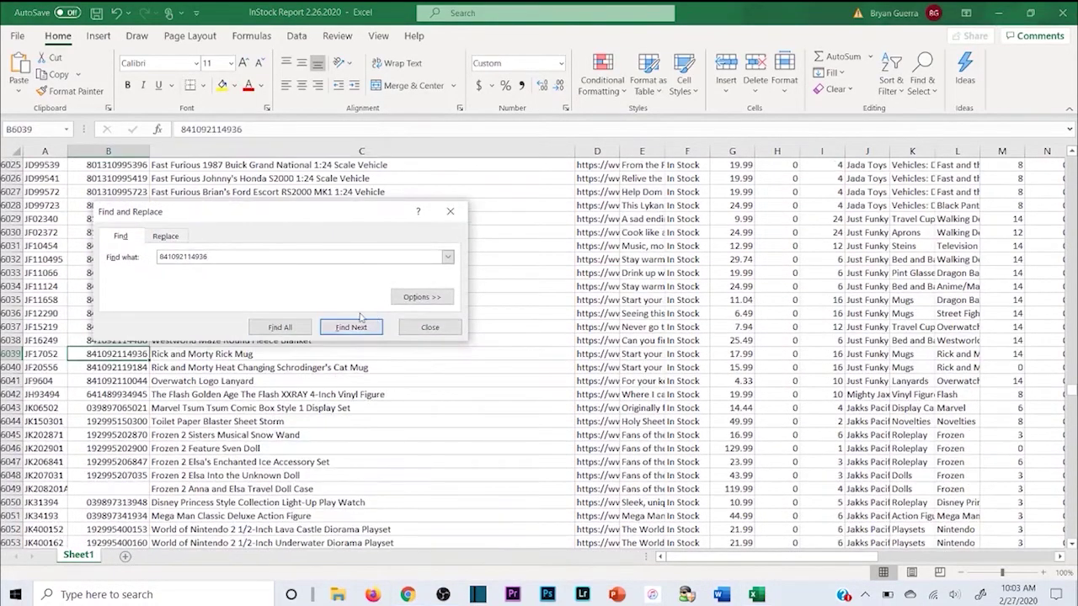
Copy the Rick and Morty Rick Mug title from C6039 and search EE Distribution for it in the browser
left_click(257, 356)
key("ctrl+c")
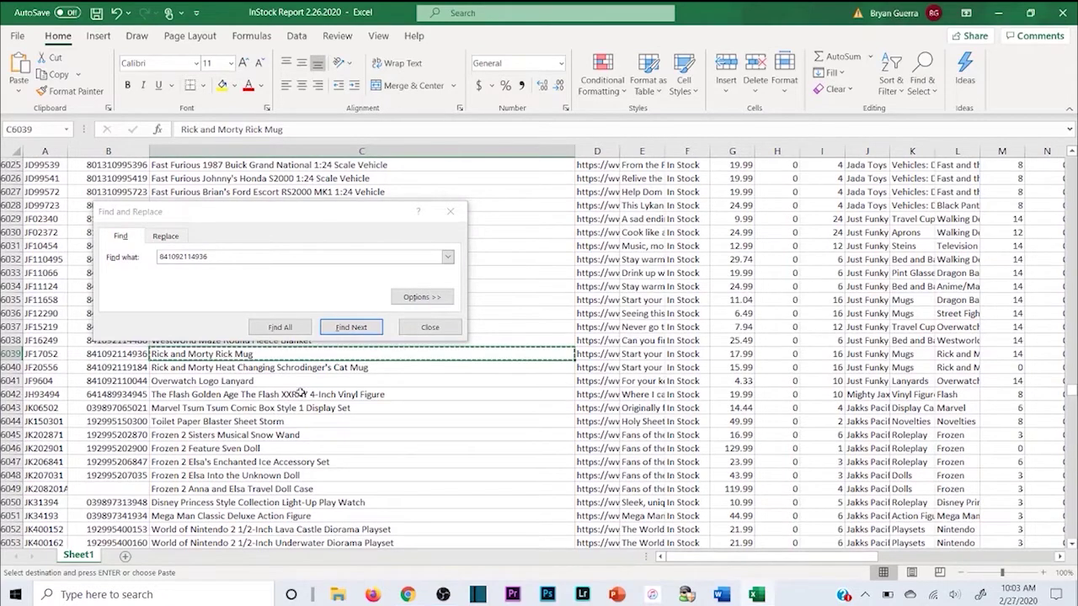
left_click(407, 595)
left_click(89, 12)
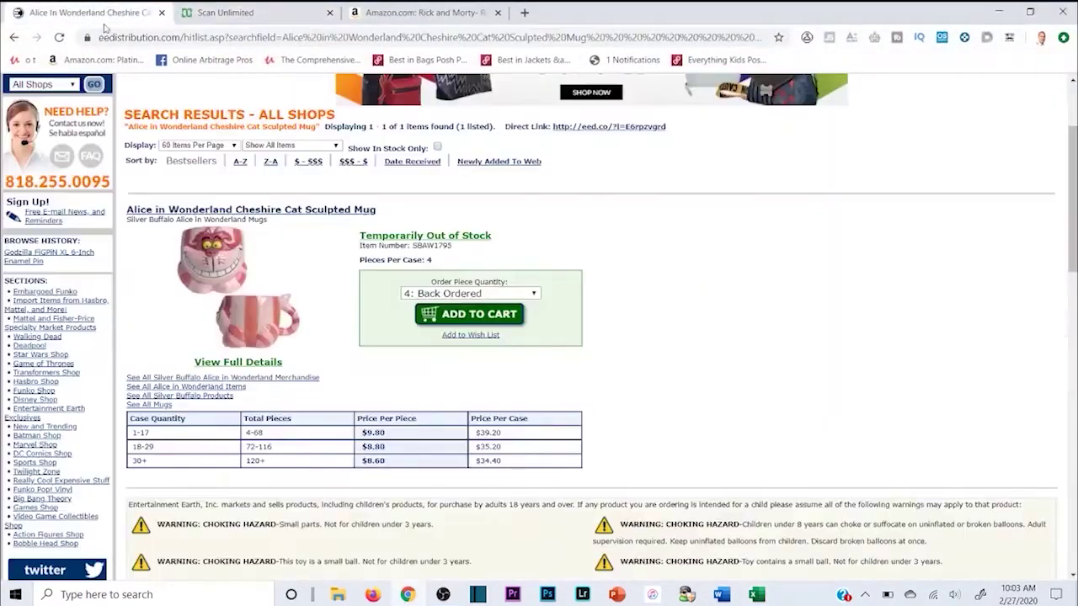
scroll(84, 164, "up", 3)
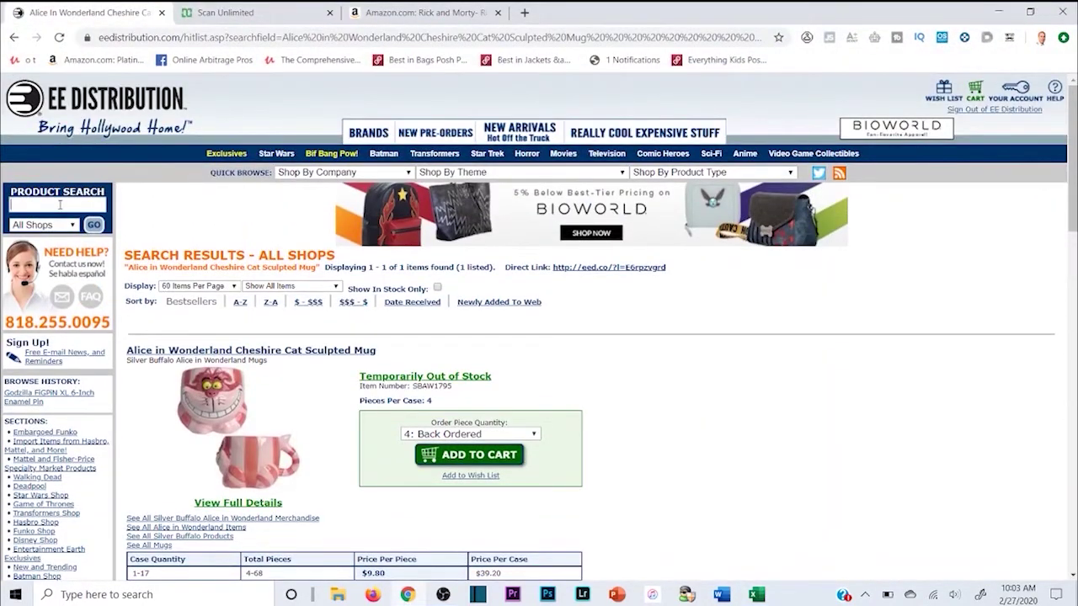
left_click(94, 224)
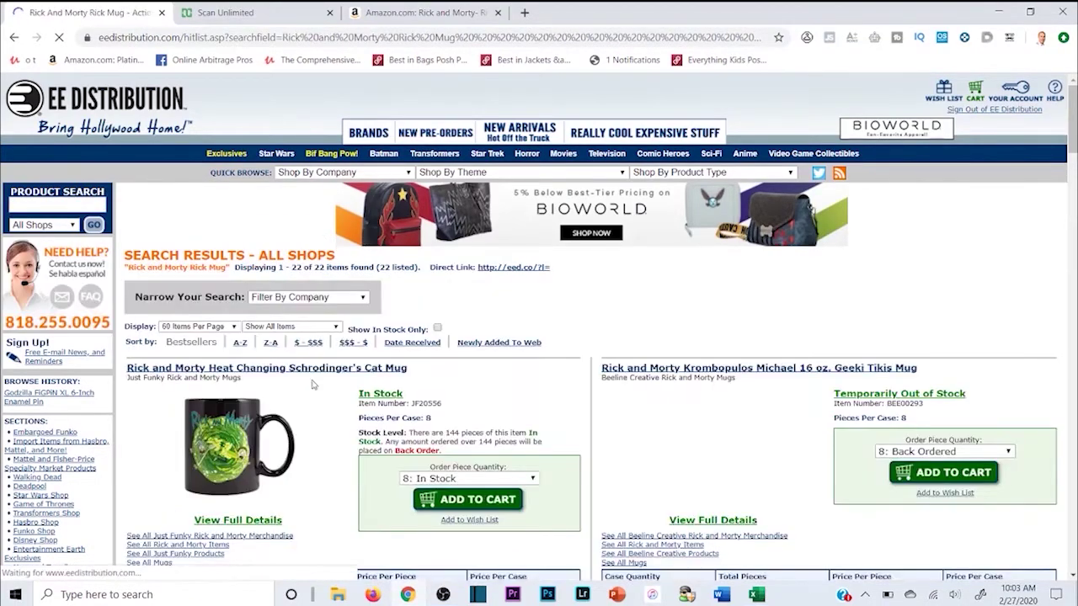
Locate the Rick and Morty Rick Mug in the EE Distribution search results, using the Amazon listing's picture as reference
scroll(428, 347, "down", 2)
scroll(428, 357, "down", 10)
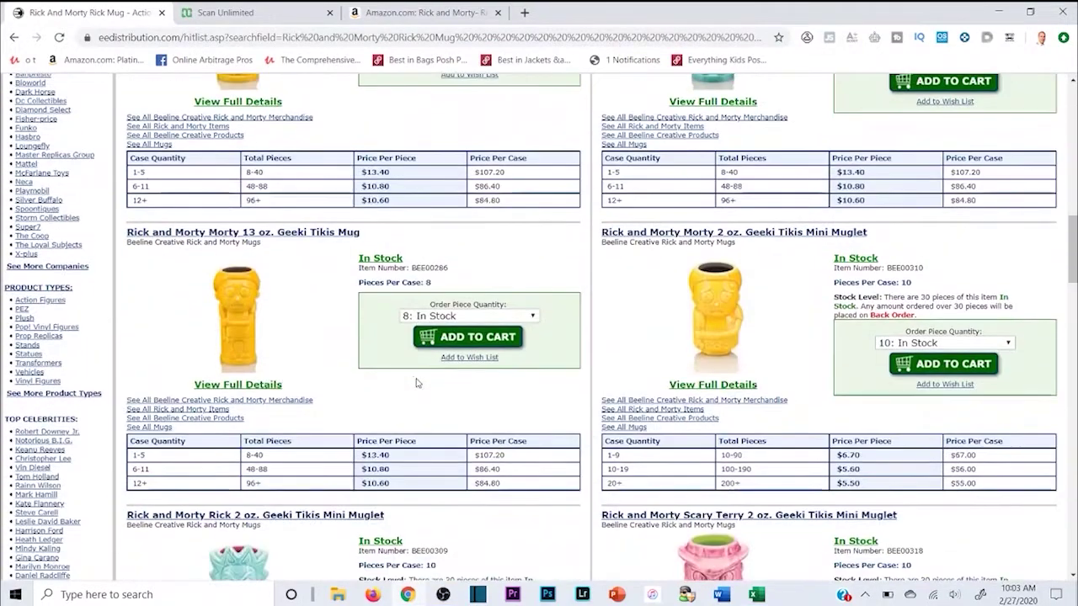
left_click(389, 13)
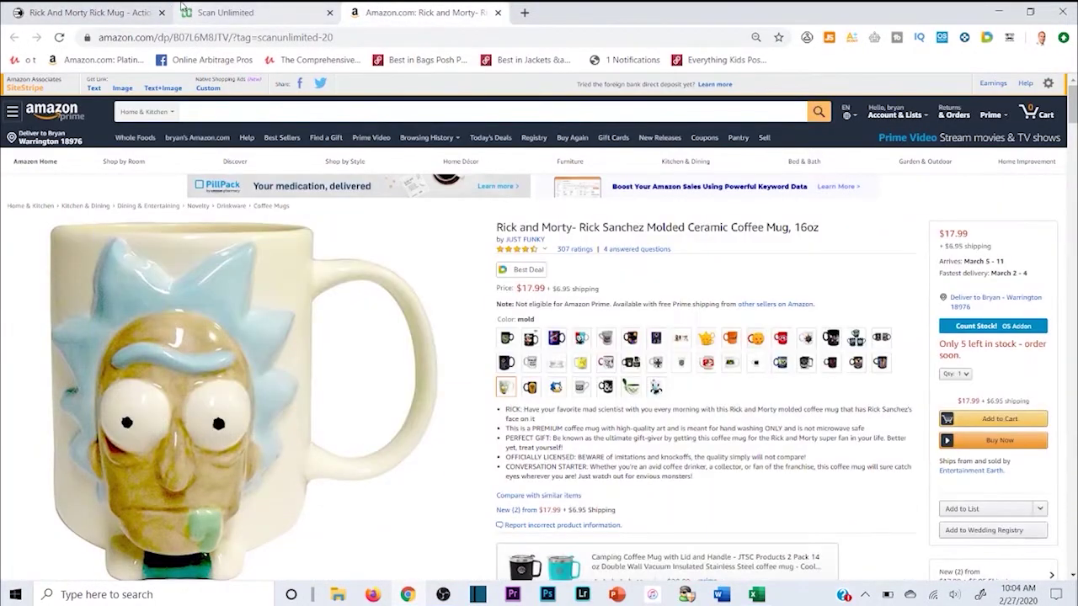
left_click(92, 12)
scroll(365, 329, "up", 4)
scroll(364, 329, "up", 8)
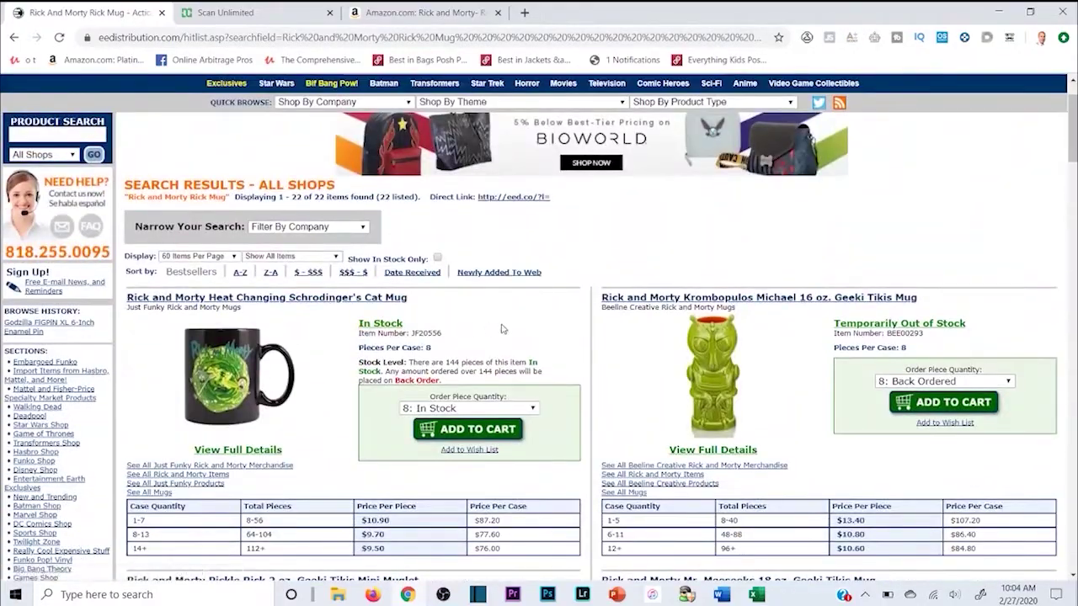
scroll(573, 351, "down", 8)
scroll(587, 390, "down", 14)
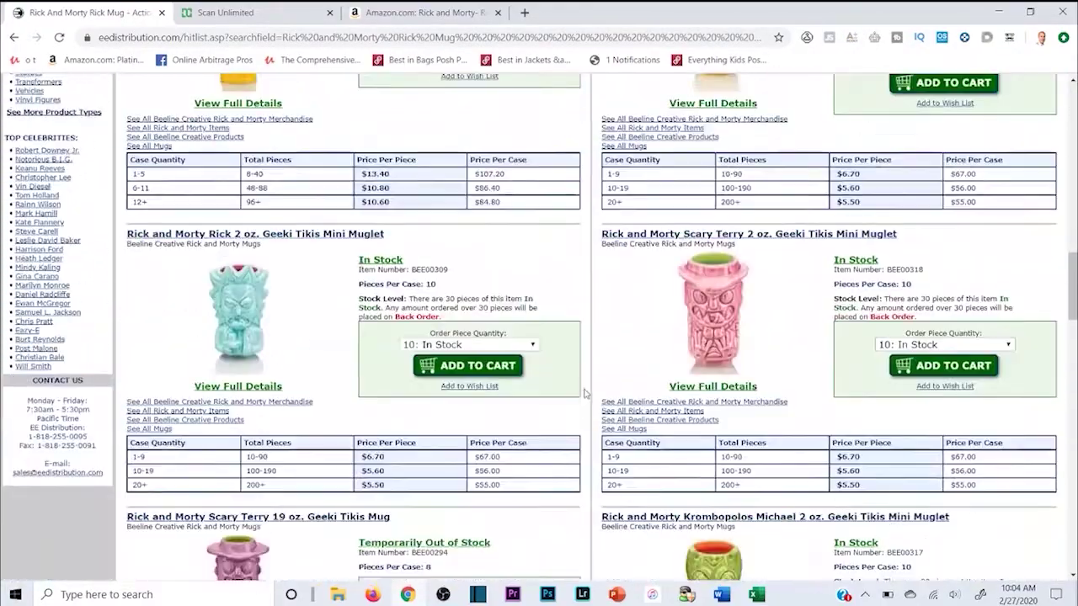
scroll(608, 329, "up", 2)
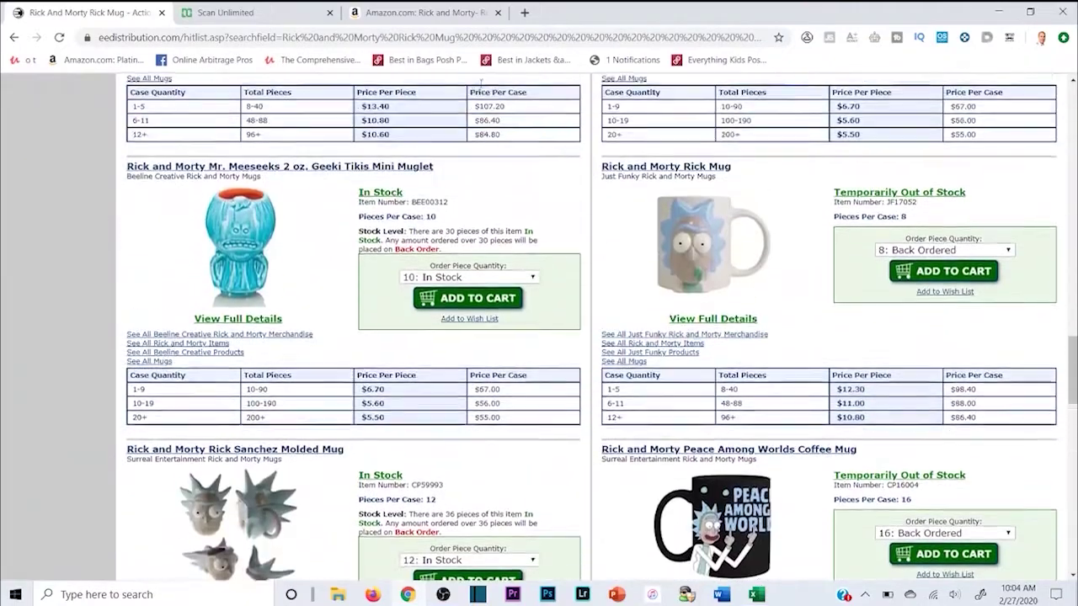
Compare EE Distribution's Rick and Morty Rick Mug with the Amazon listing, and check the supplier's stock status
left_click(396, 12)
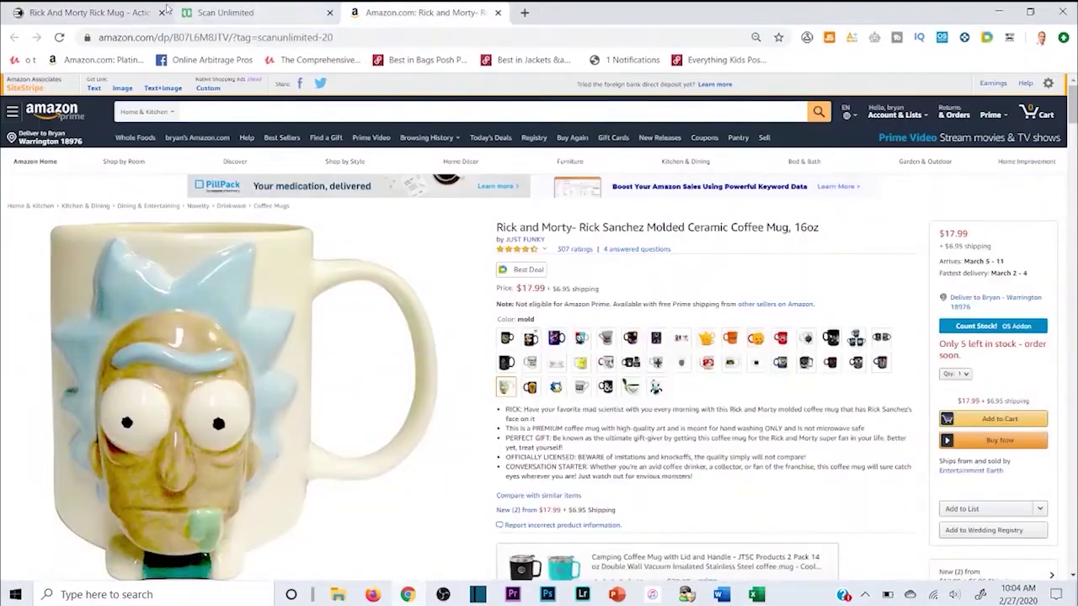
left_click(166, 9)
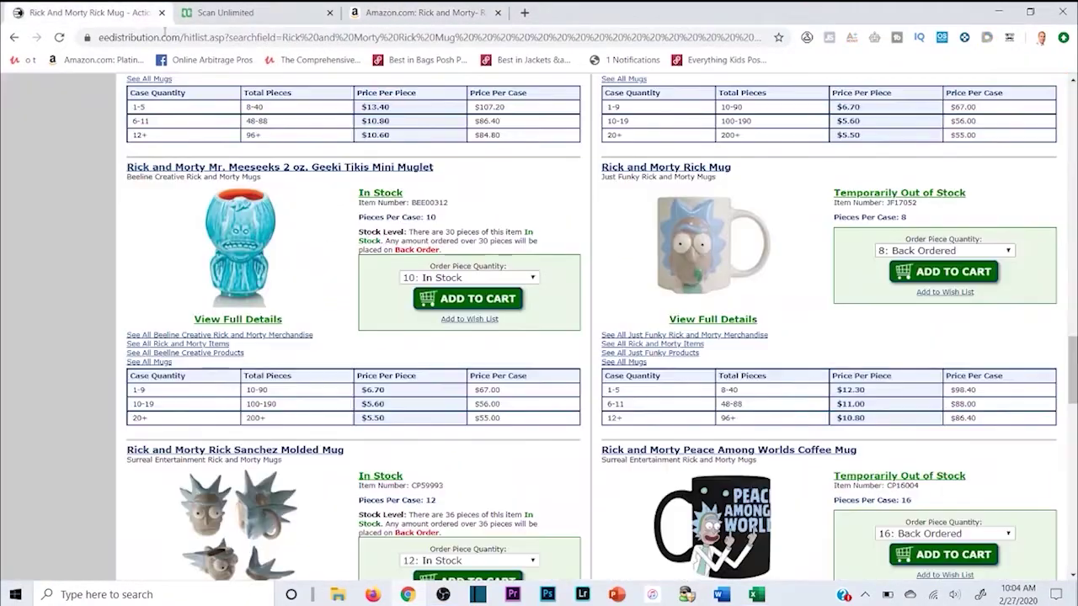
left_click(465, 8)
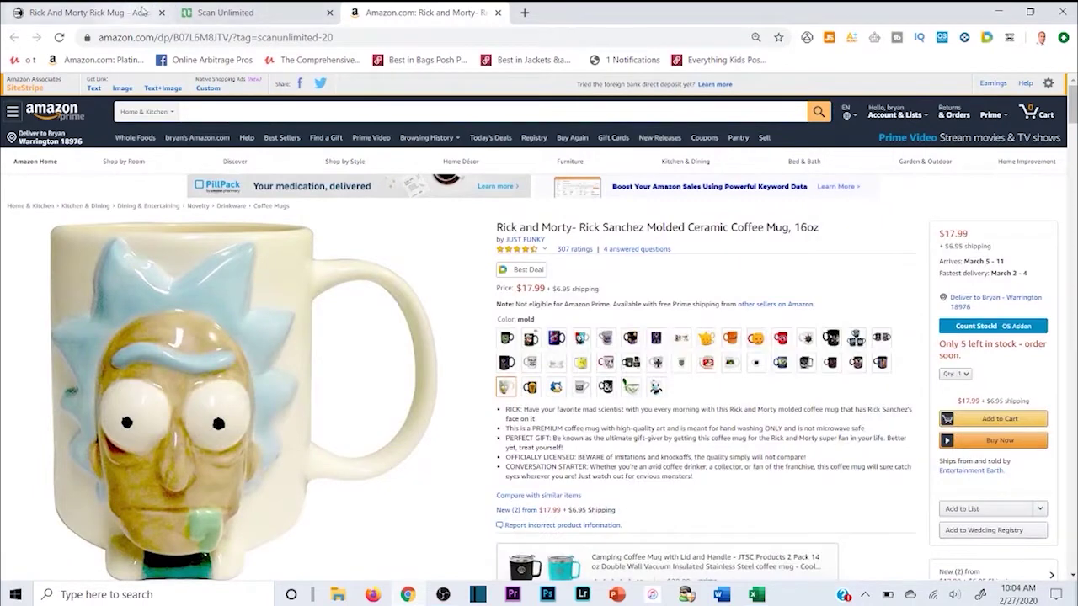
left_click(127, 12)
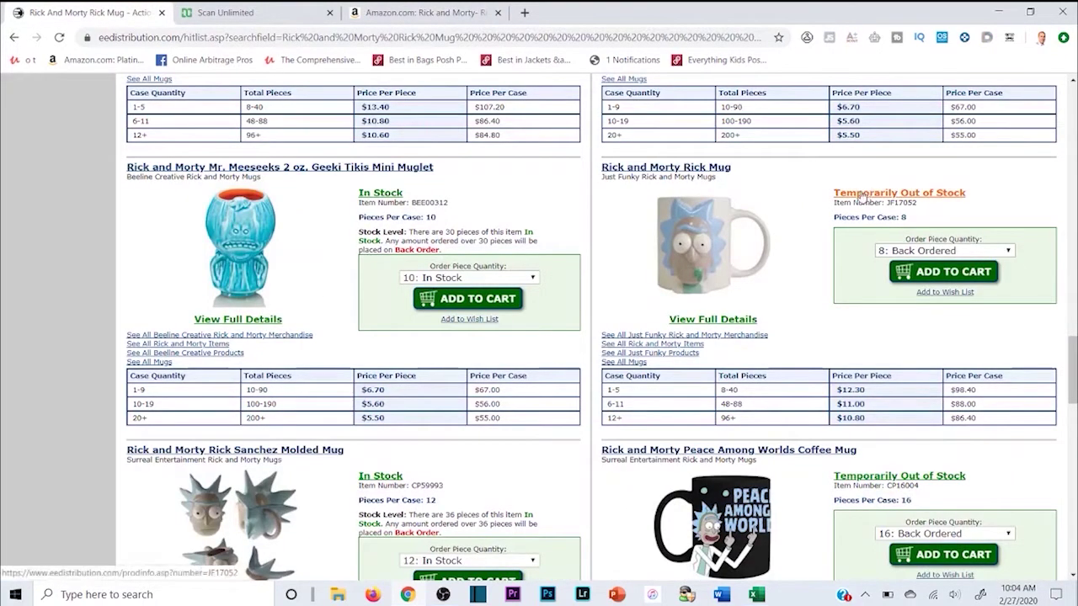
left_click_drag(842, 199, 985, 194)
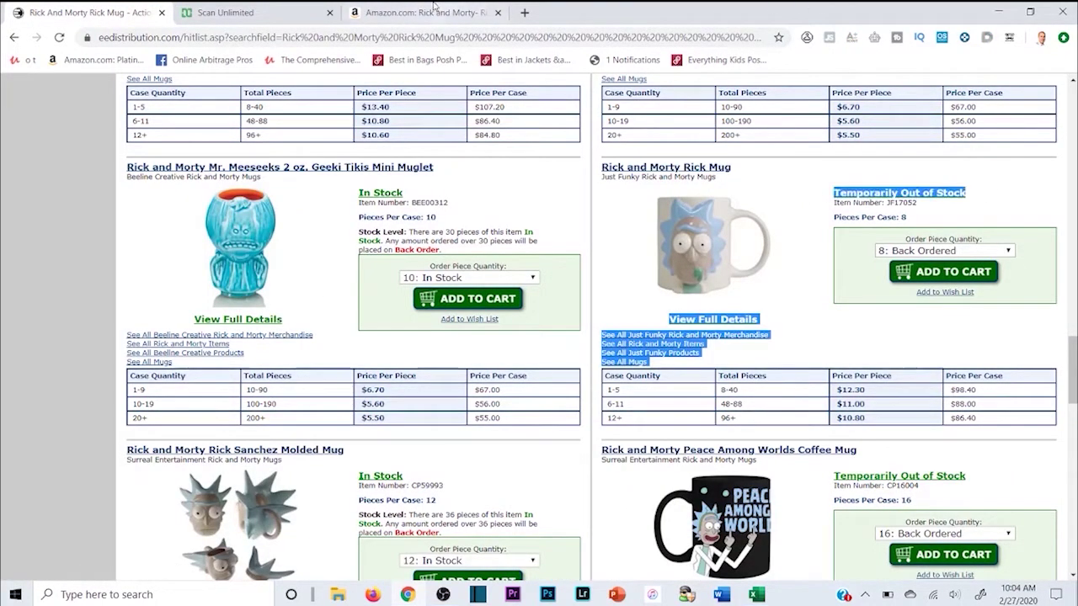
left_click(75, 141)
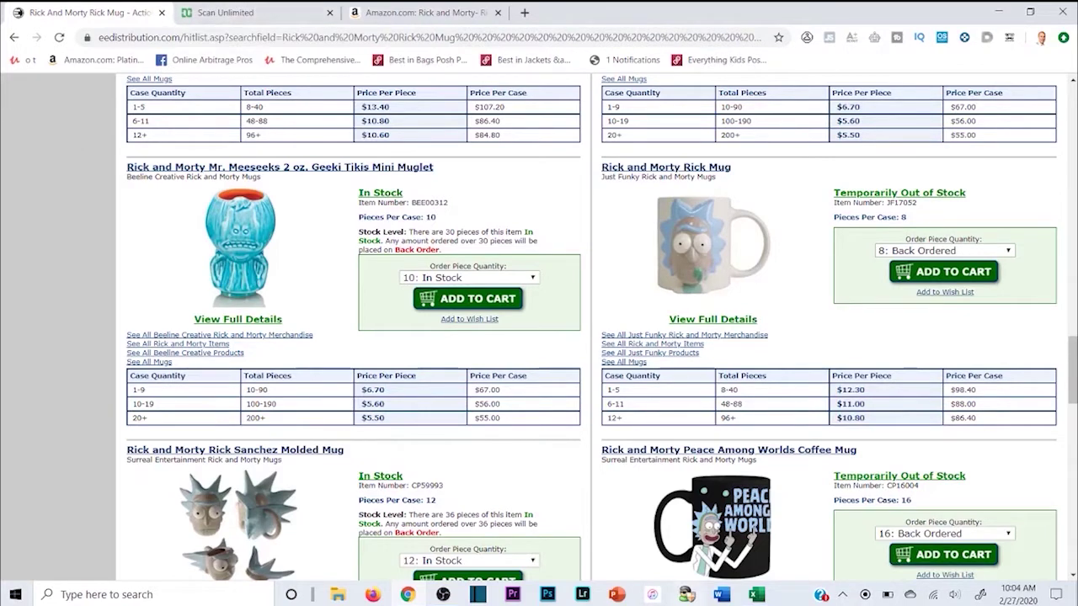
Close the search in the Excel workbook, inspect the Rick Mug's UPC in B6039, and return to its Amazon listing in the browser
left_click(754, 595)
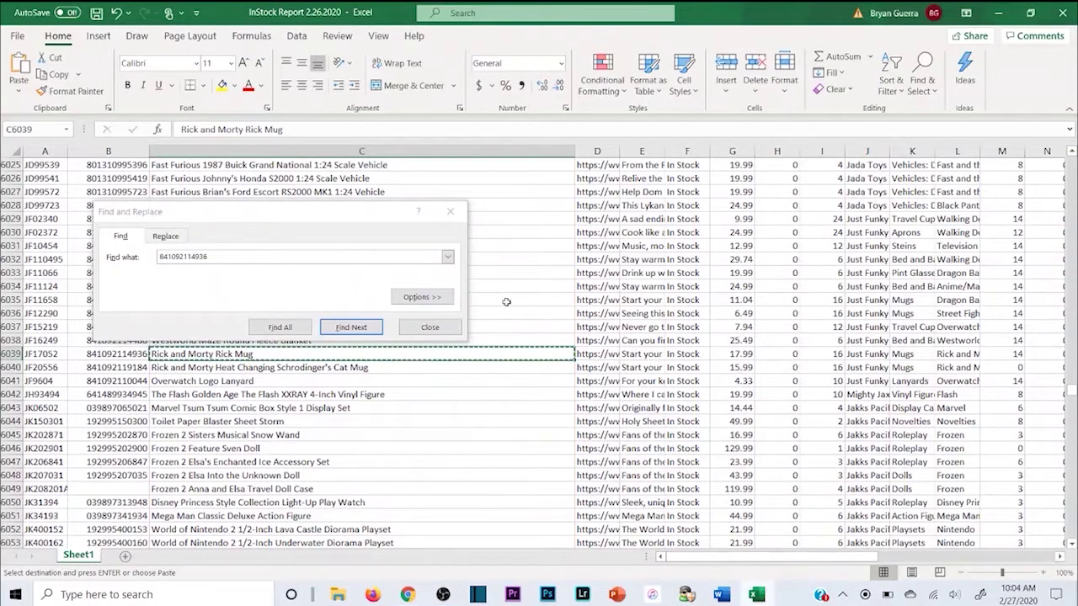
left_click(418, 326)
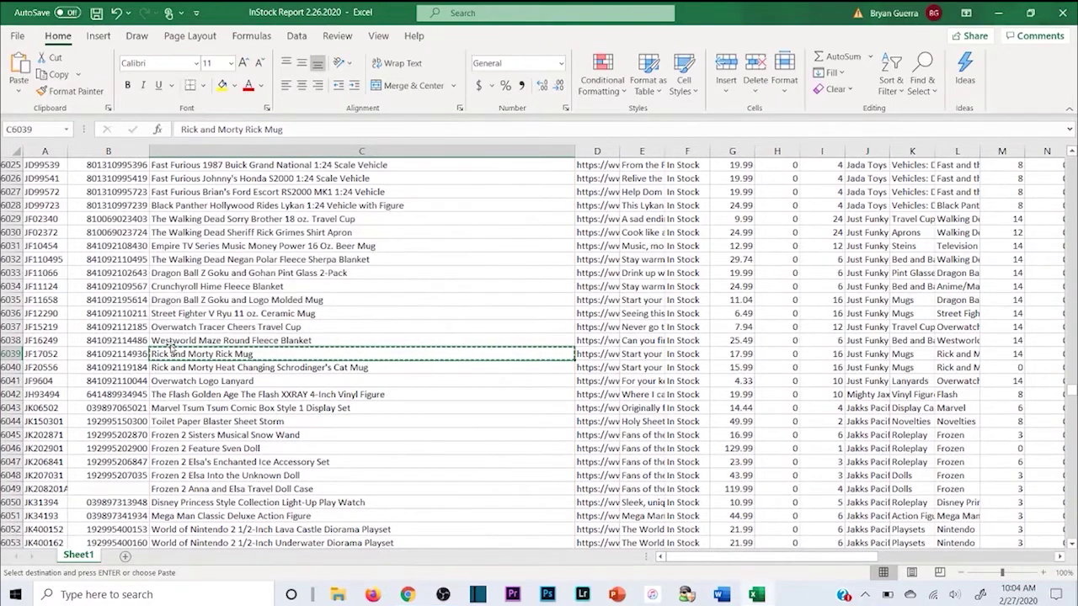
left_click(165, 340)
double_click(143, 354)
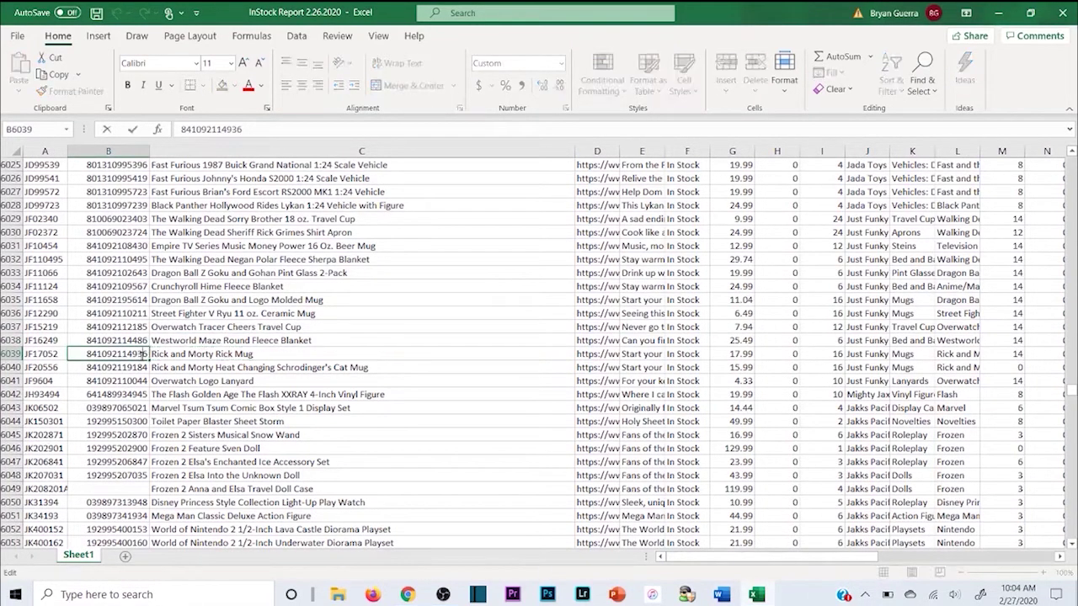
left_click(172, 354)
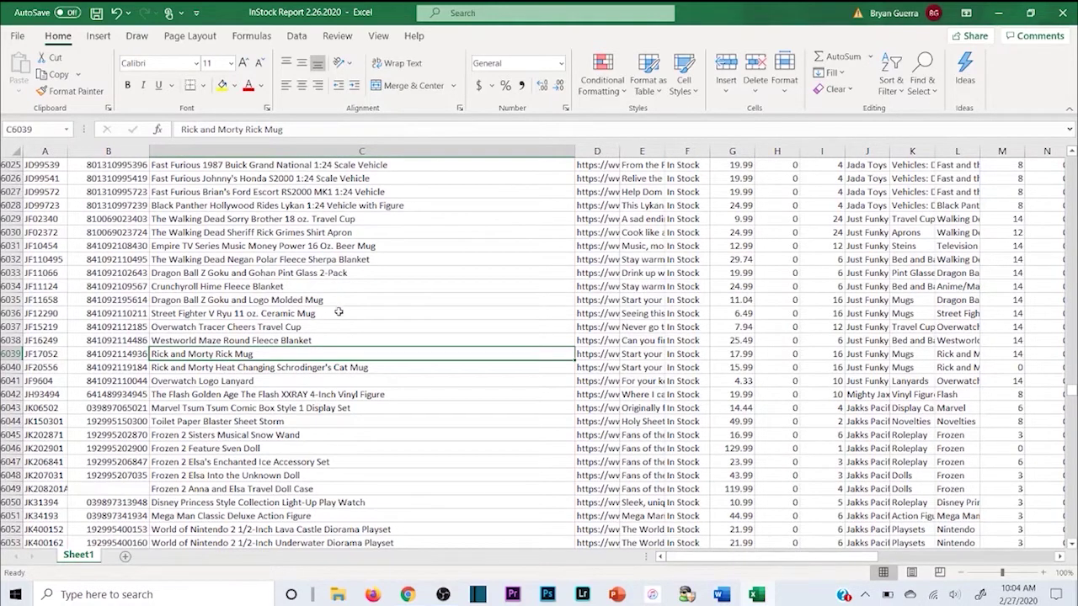
left_click(420, 600)
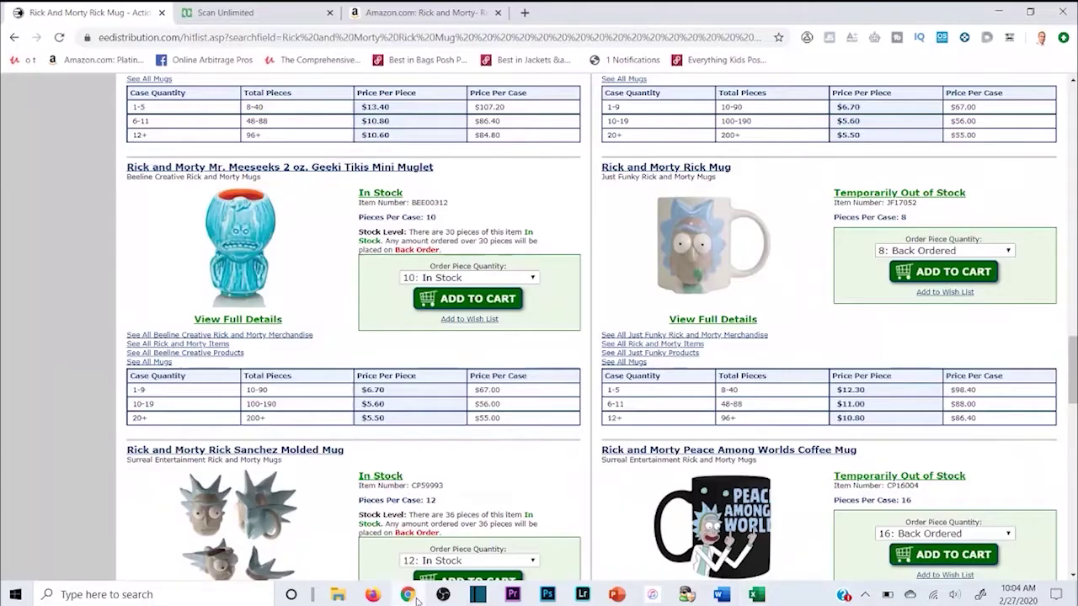
left_click(421, 14)
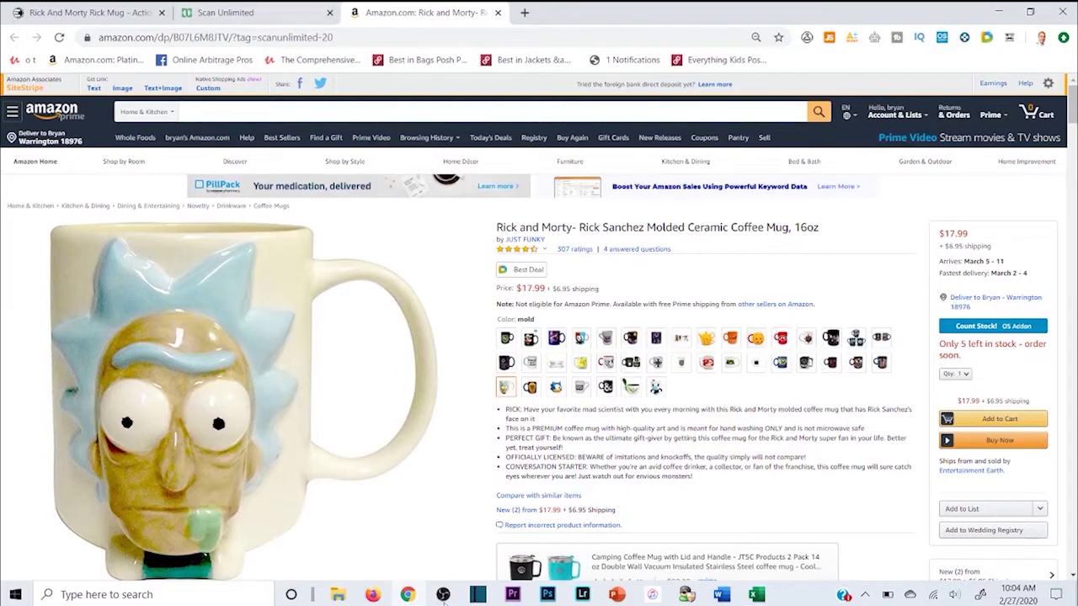
Compare the Rick Sanchez mug's Amazon listing with its row in the ScanUnlimited results
scroll(796, 472, "down", 1)
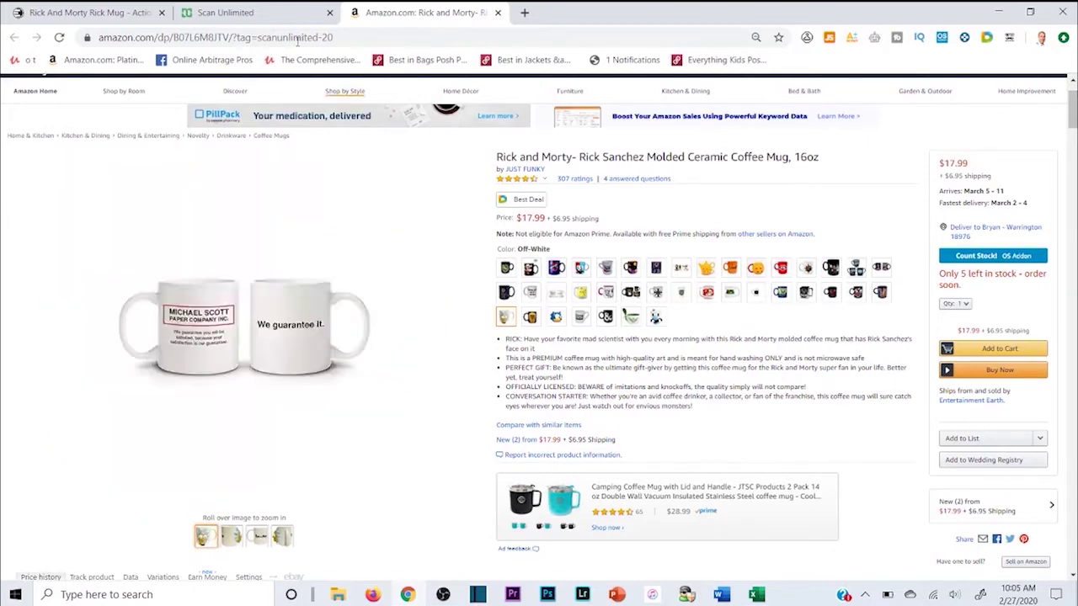
left_click(225, 12)
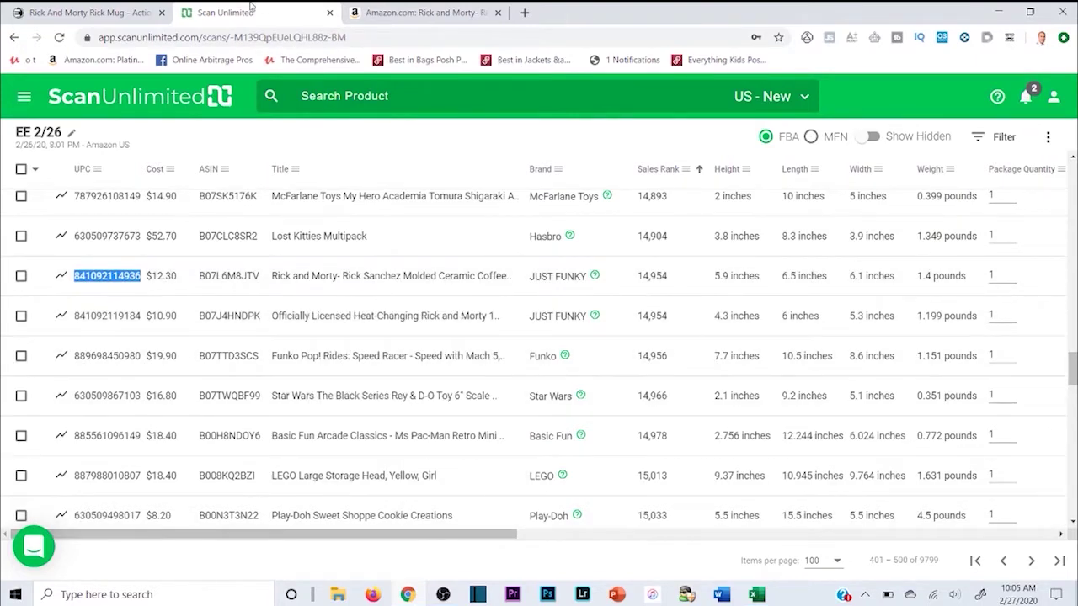
left_click(421, 12)
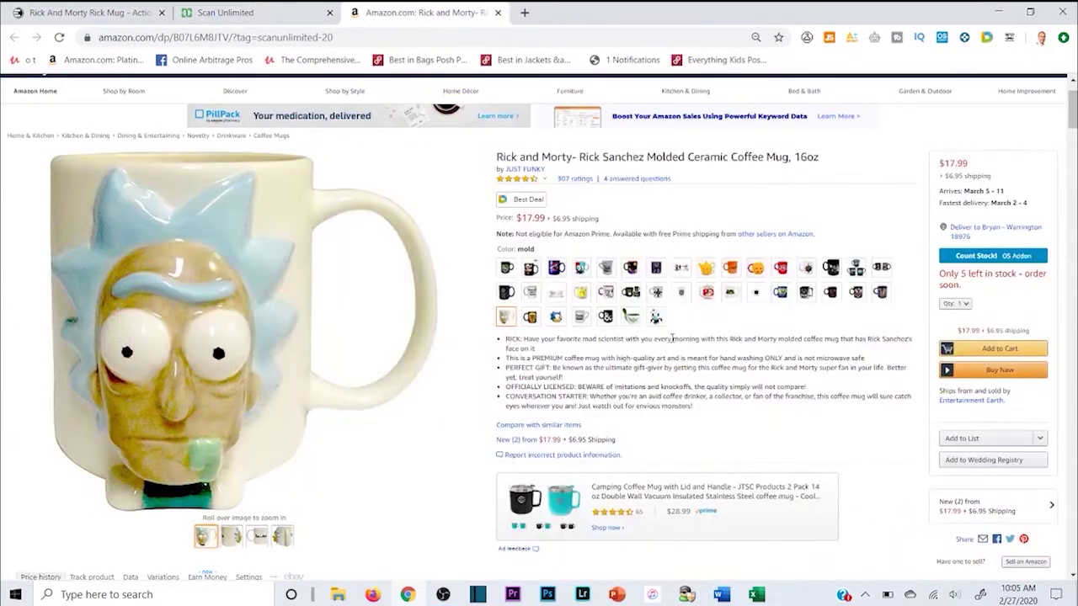
left_click(225, 13)
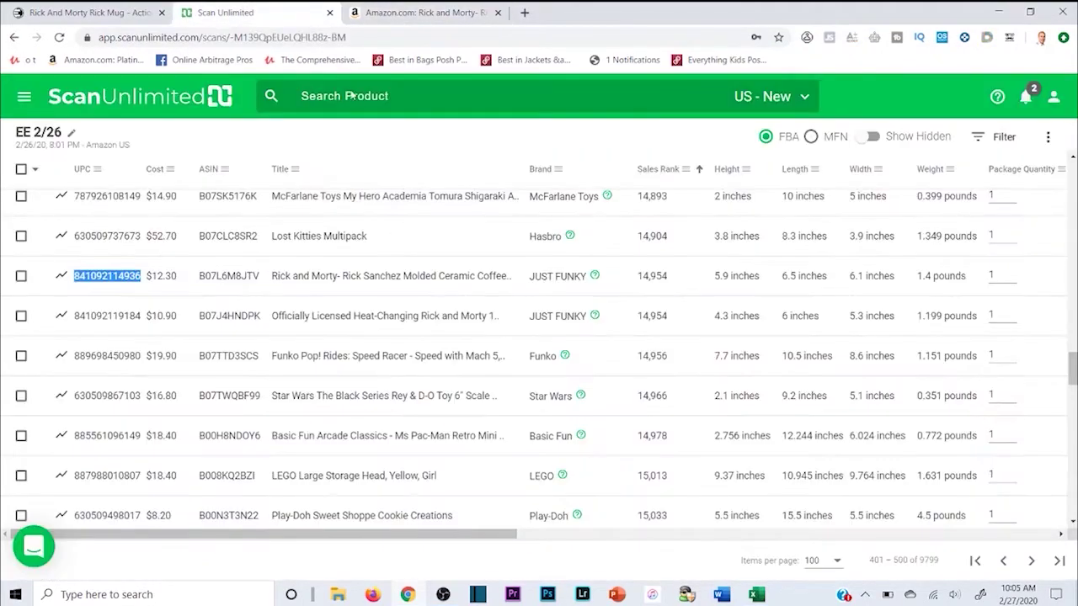
Check Net Profit and ROI for the remaining products on the 401 – 500 page and load the next results page
left_click_drag(363, 537, 912, 537)
scroll(935, 341, "down", 10)
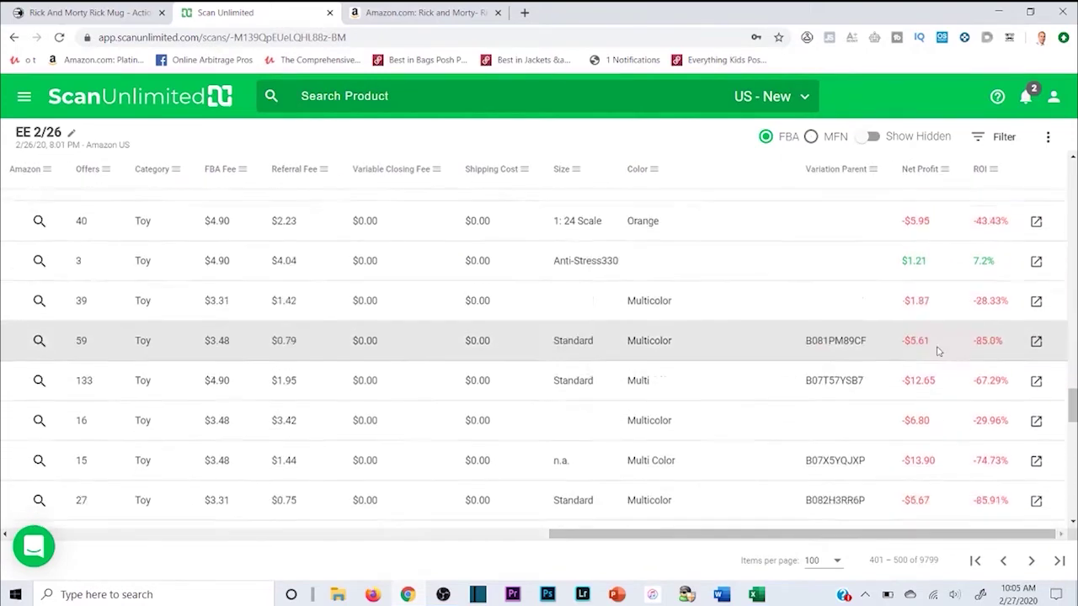
scroll(941, 354, "down", 8)
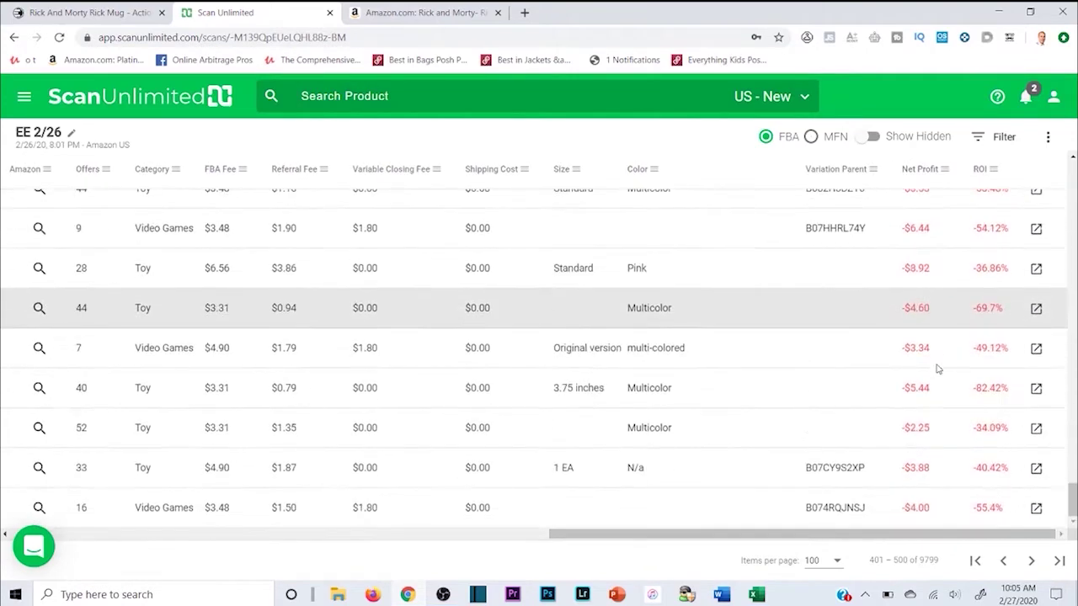
left_click(1031, 561)
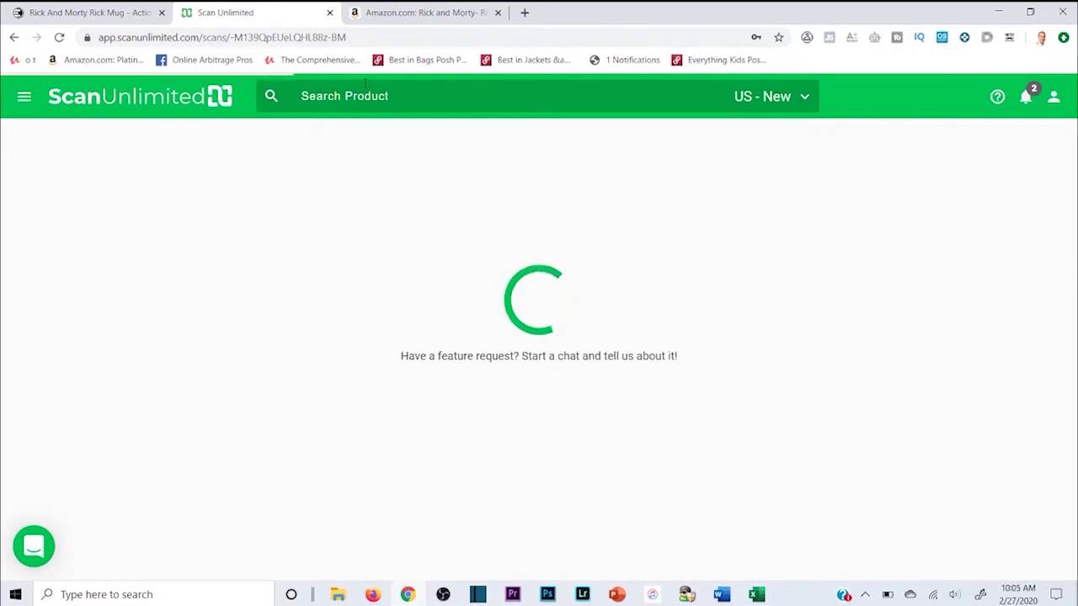
Close the mug's Amazon listing and return to the beginning of EE Distribution's Rick and Morty Rick Mug search results
left_click(498, 13)
left_click(18, 11)
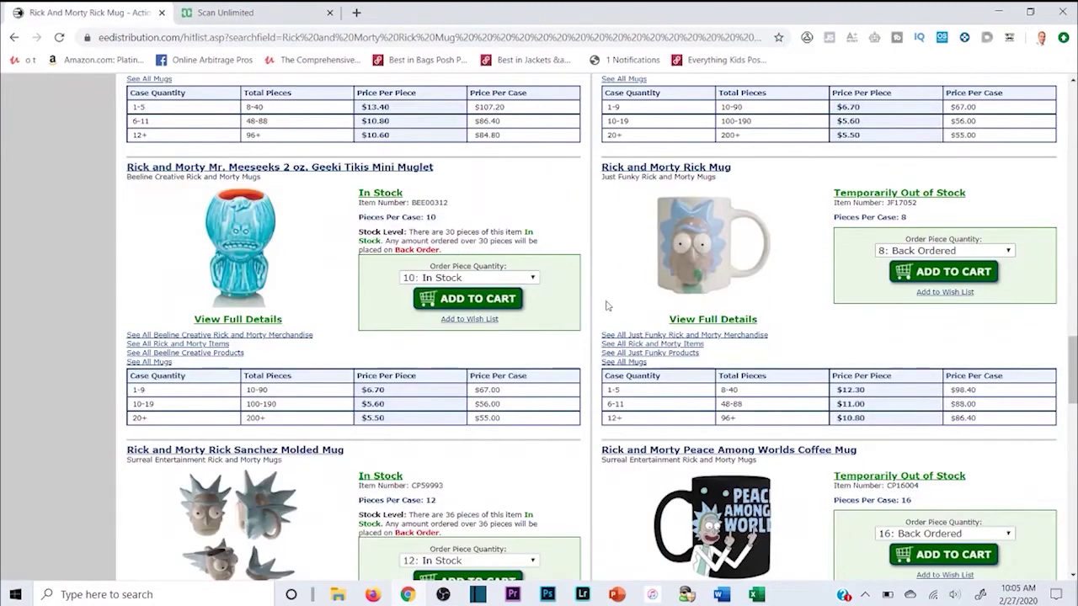
scroll(352, 238, "up", 10)
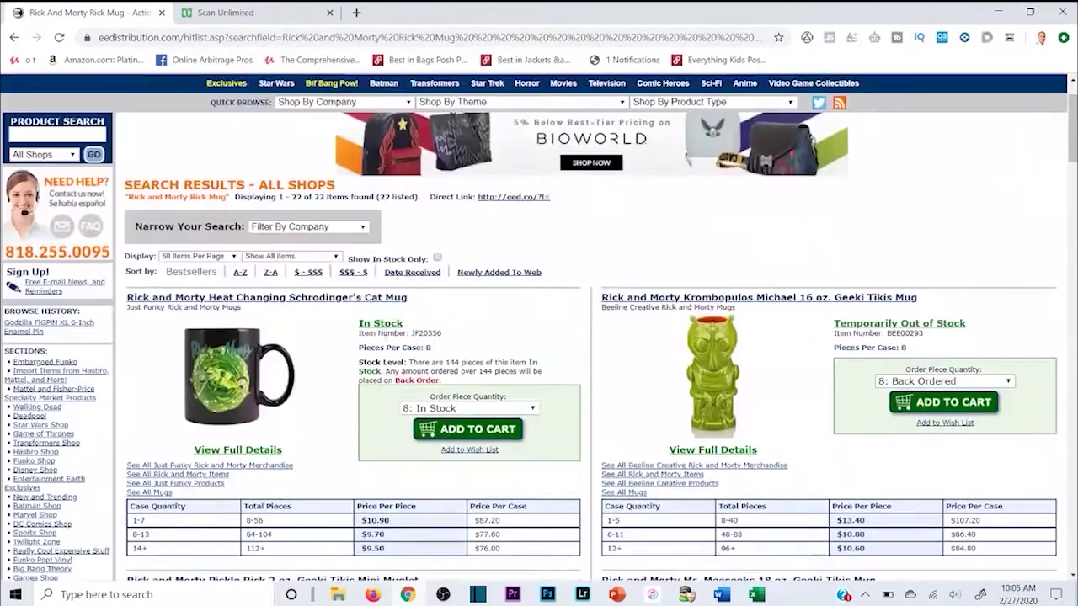
scroll(193, 182, "up", 2)
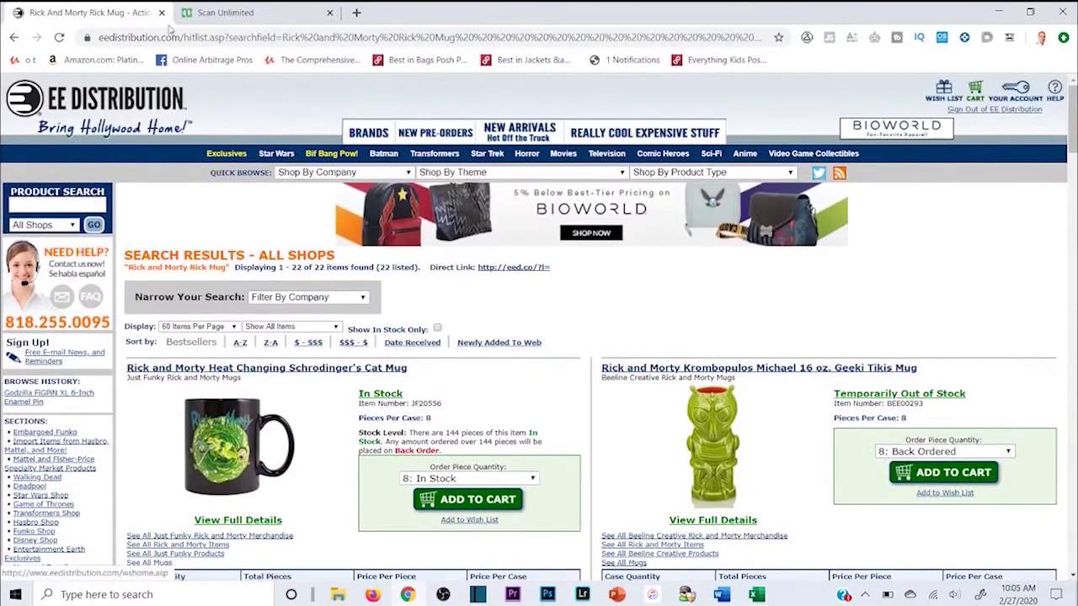
left_click(216, 12)
left_click(68, 12)
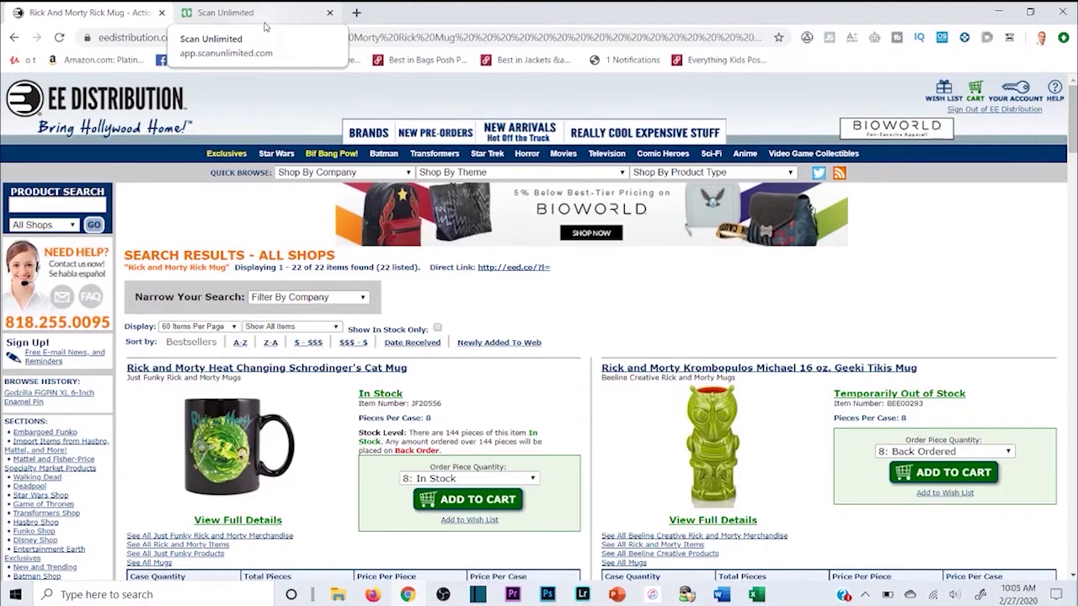
key("ctrl+Tab")
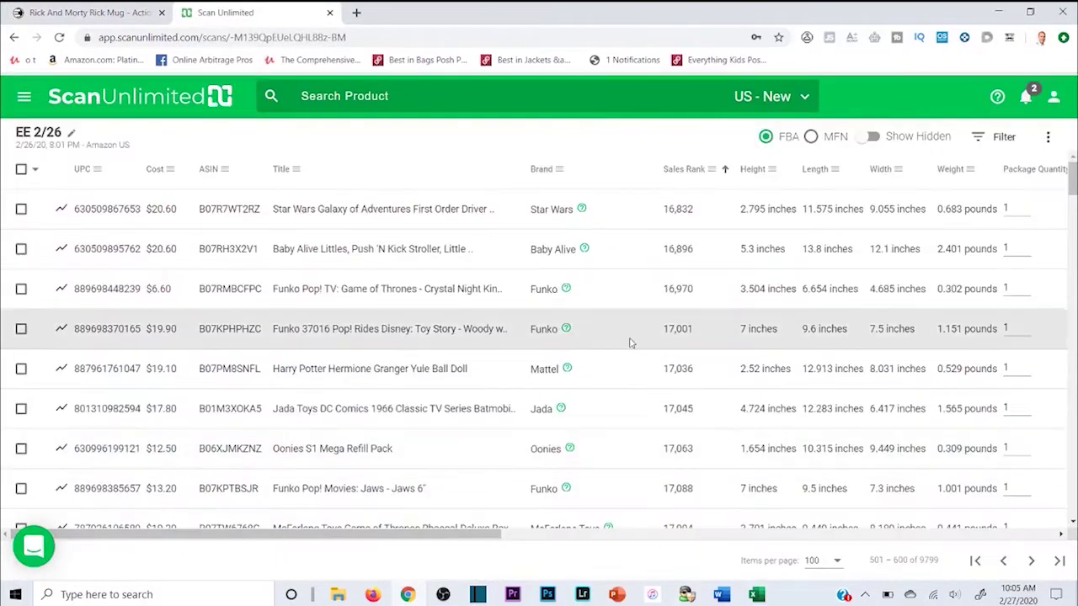
left_click(95, 9)
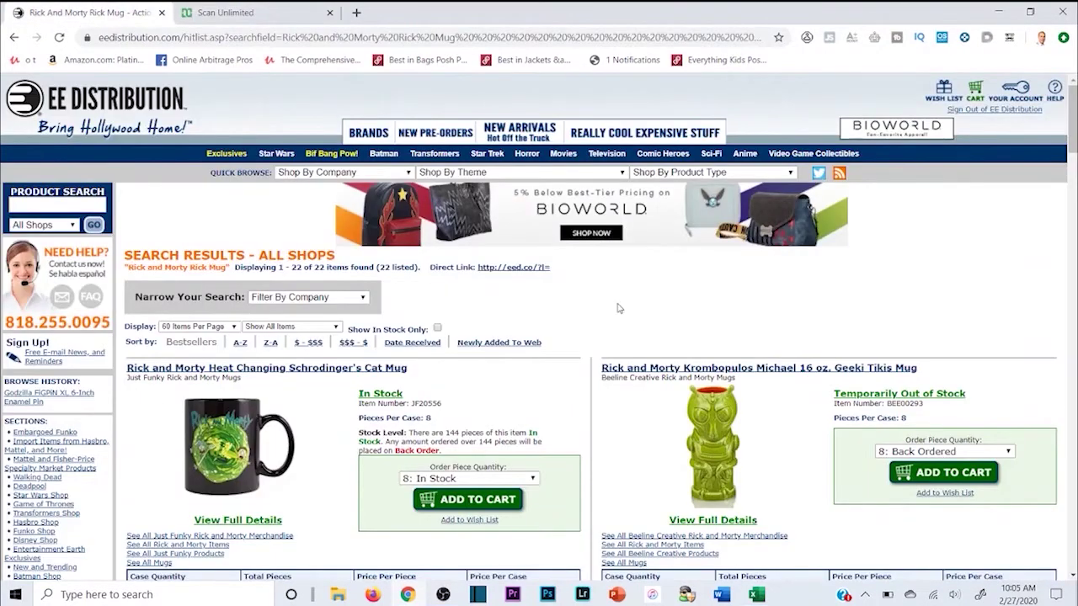
left_click(754, 595)
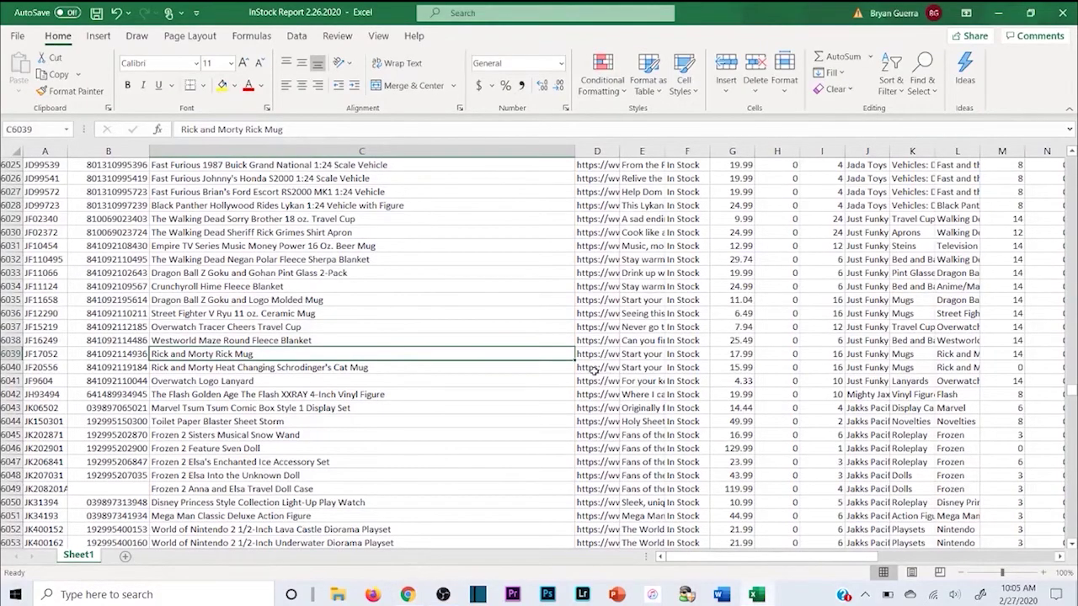
left_click(998, 12)
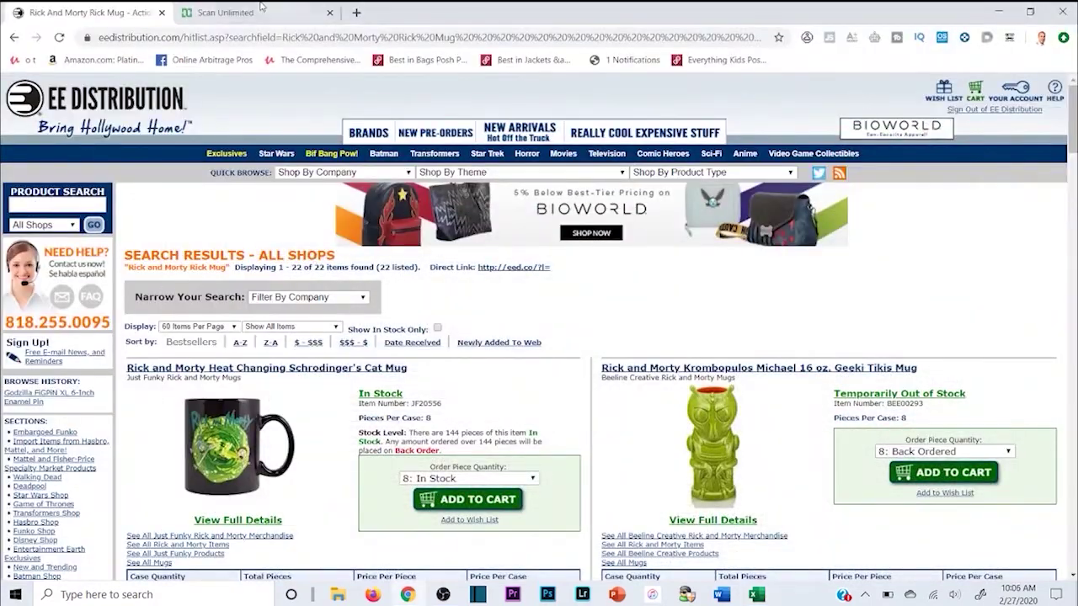
Look through Net Profit and ROI for products 501 – 600 in ScanUnlimited and identify the profitable items by title
key("ctrl+Tab")
left_click_drag(486, 535, 1044, 535)
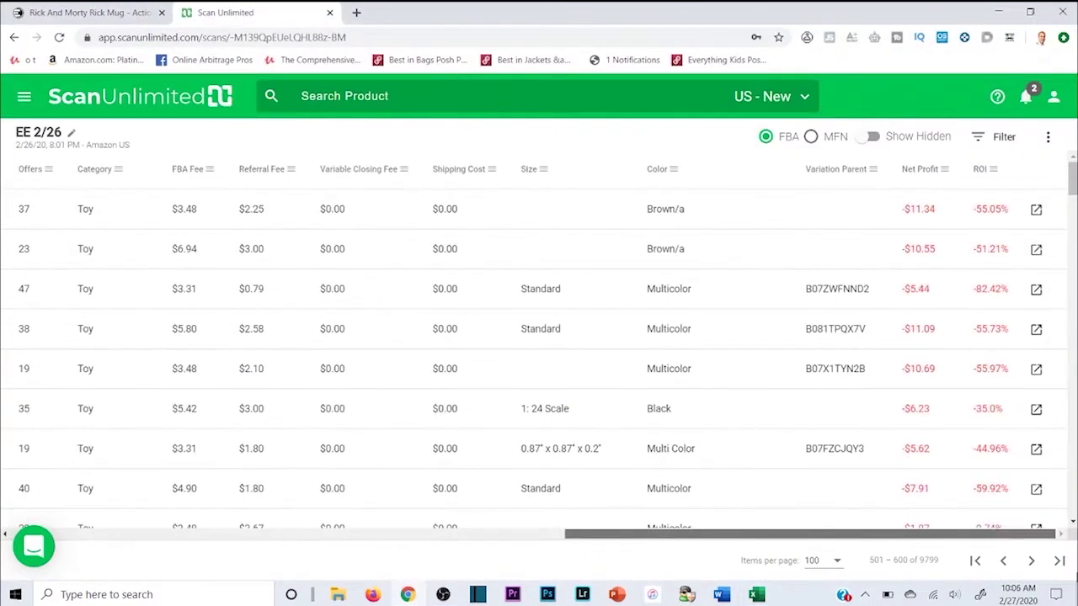
scroll(1064, 434, "down", 15)
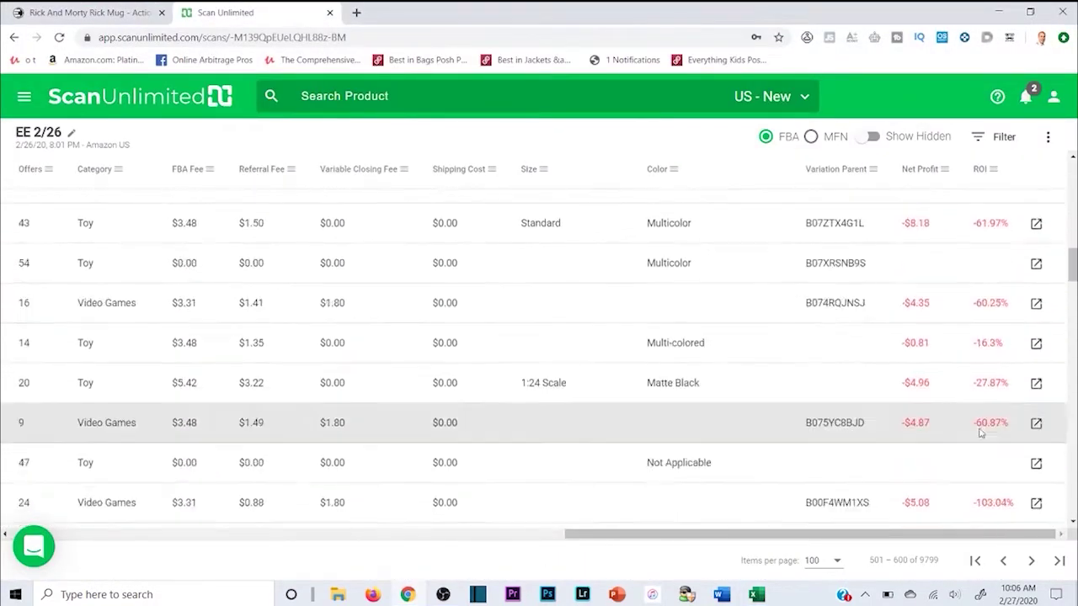
scroll(978, 434, "down", 15)
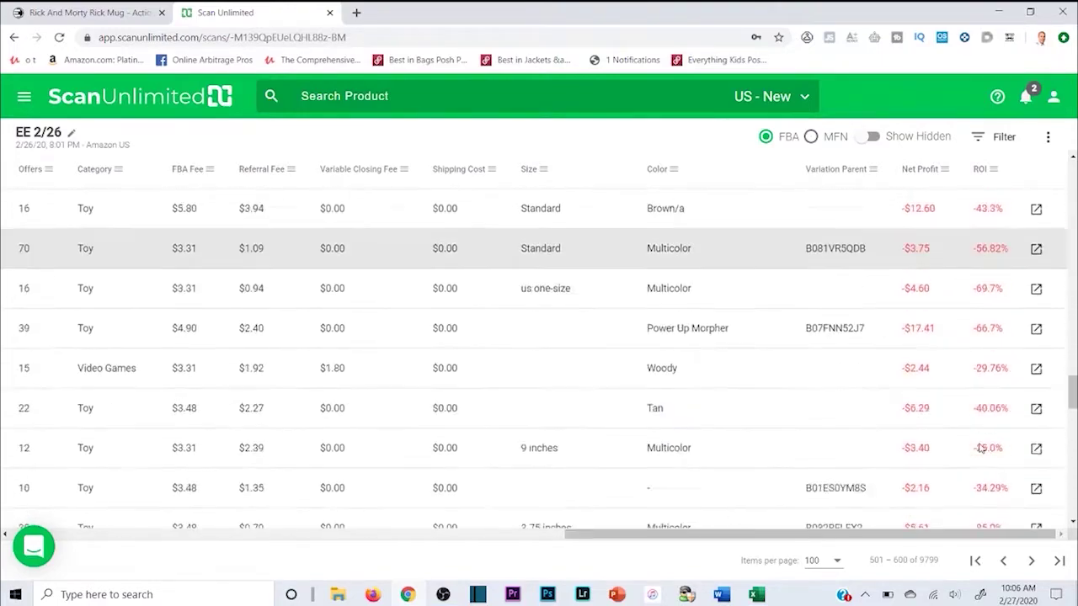
scroll(977, 451, "down", 15)
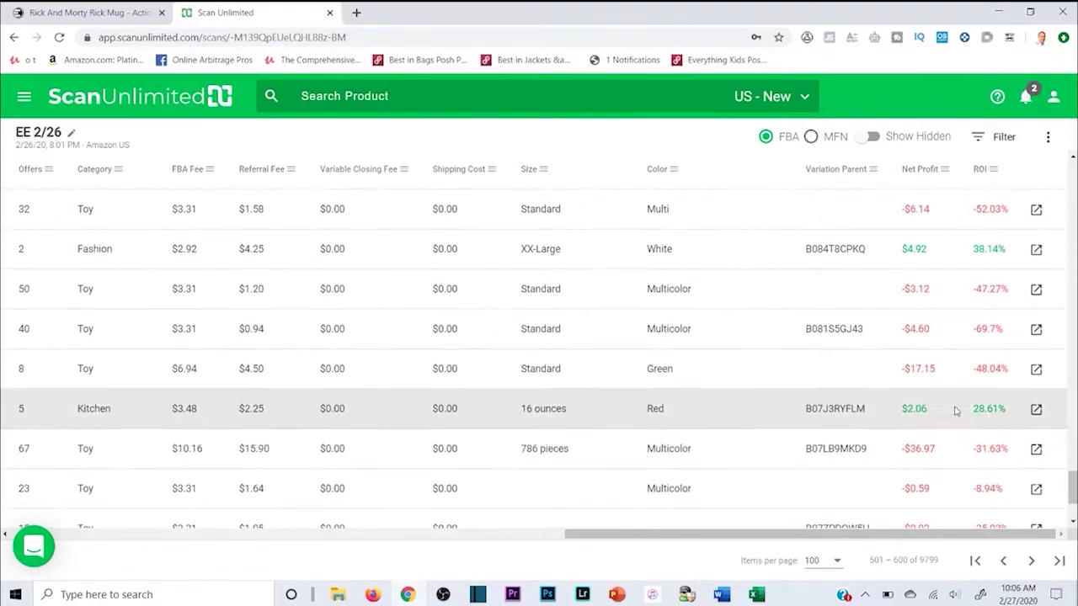
left_click_drag(791, 534, 232, 529)
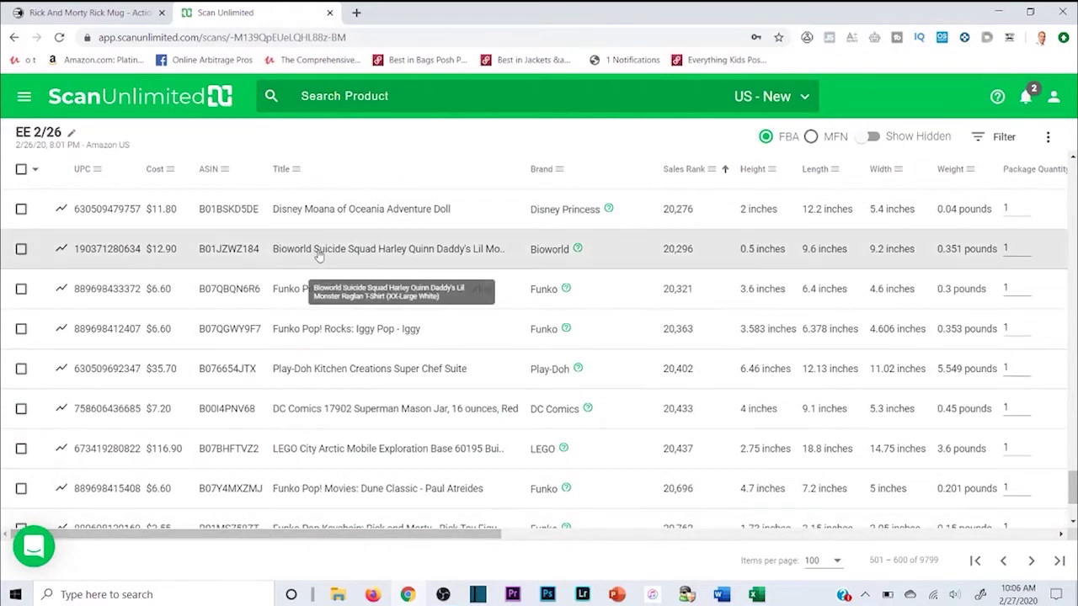
Open the Bioworld Suicide Squad Harley Quinn shirt's Amazon listing and copy its UPC from ScanUnlimited
left_click(318, 251)
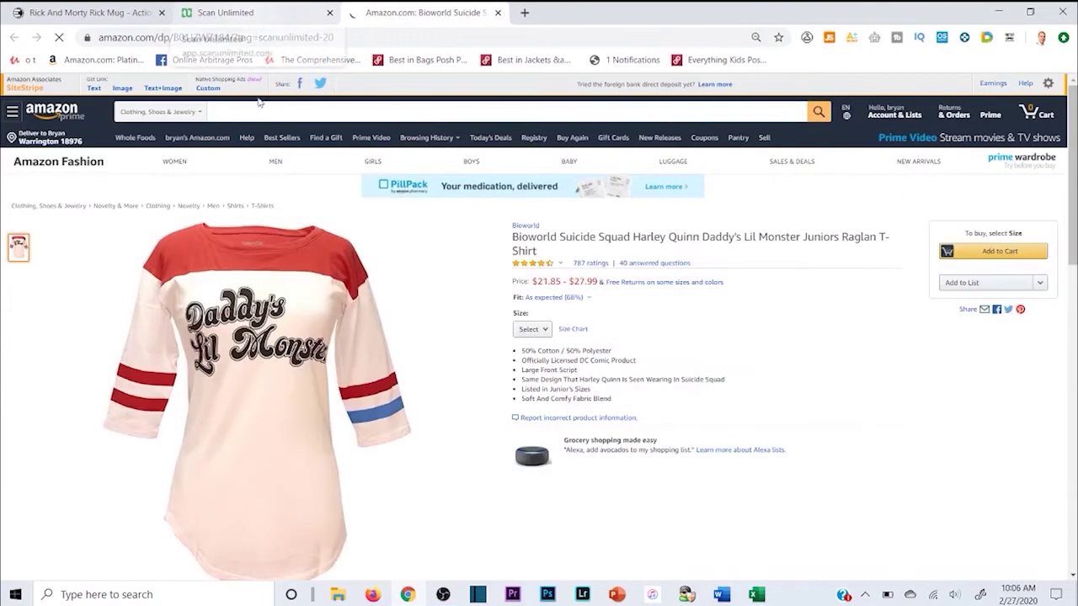
left_click(307, 13)
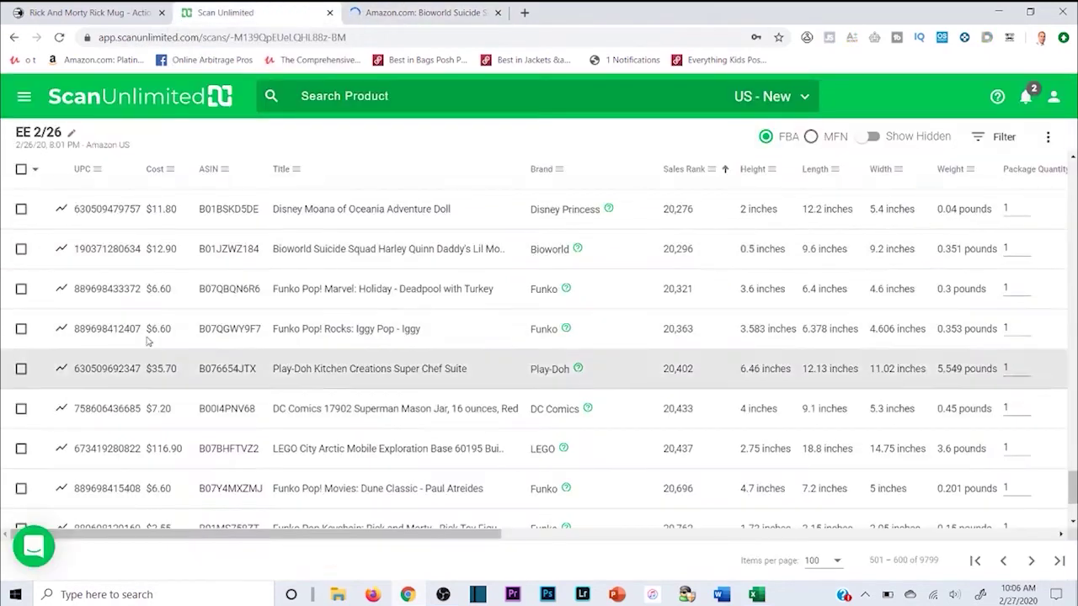
double_click(126, 248)
right_click(141, 250)
left_click(160, 258)
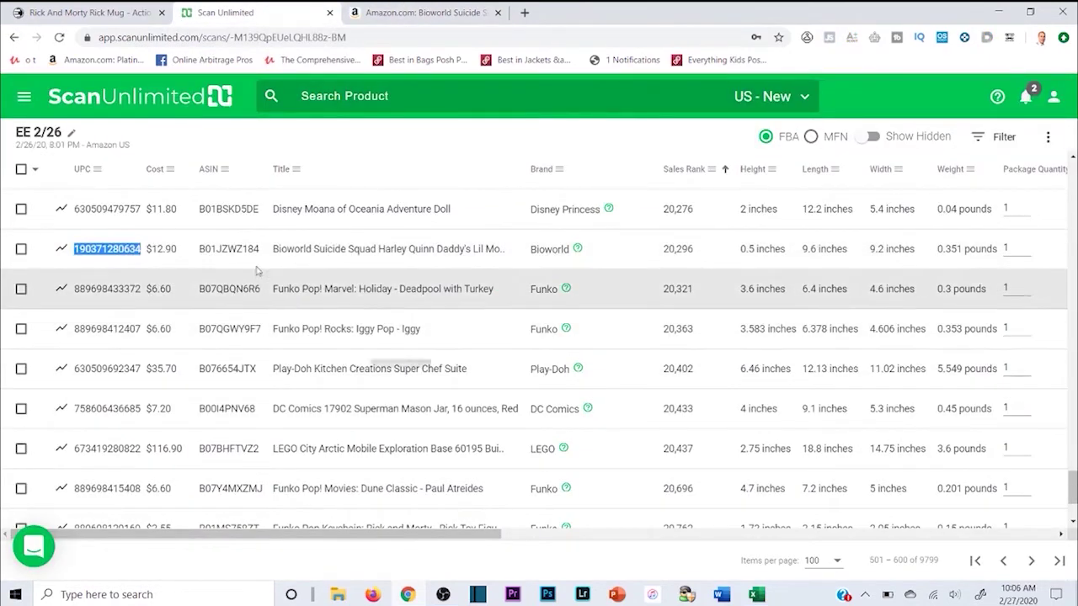
left_click(755, 595)
key("ctrl+f")
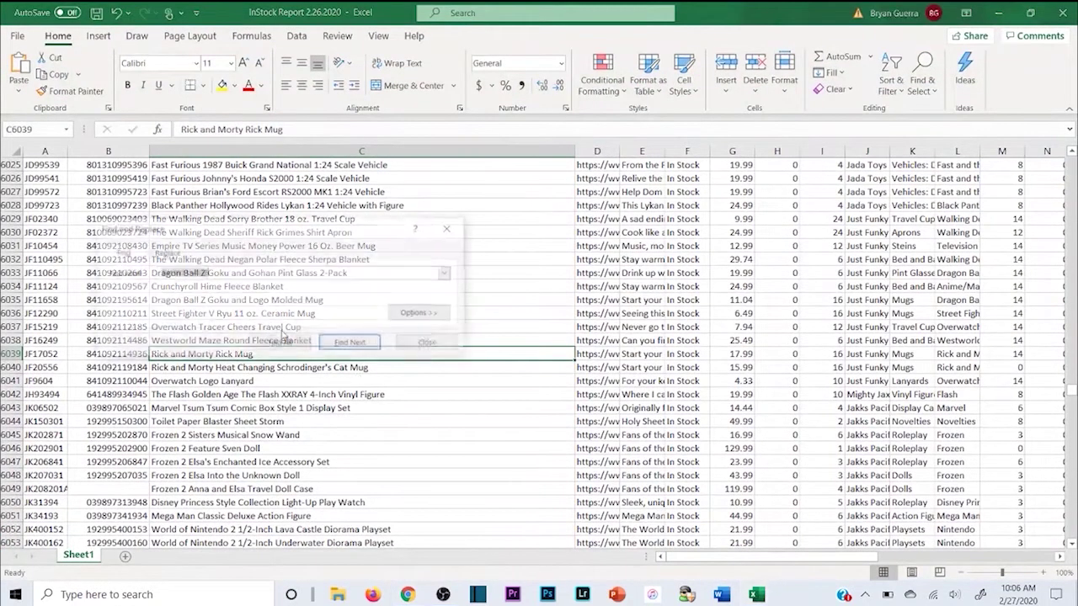
key("ctrl+v")
left_click(351, 327)
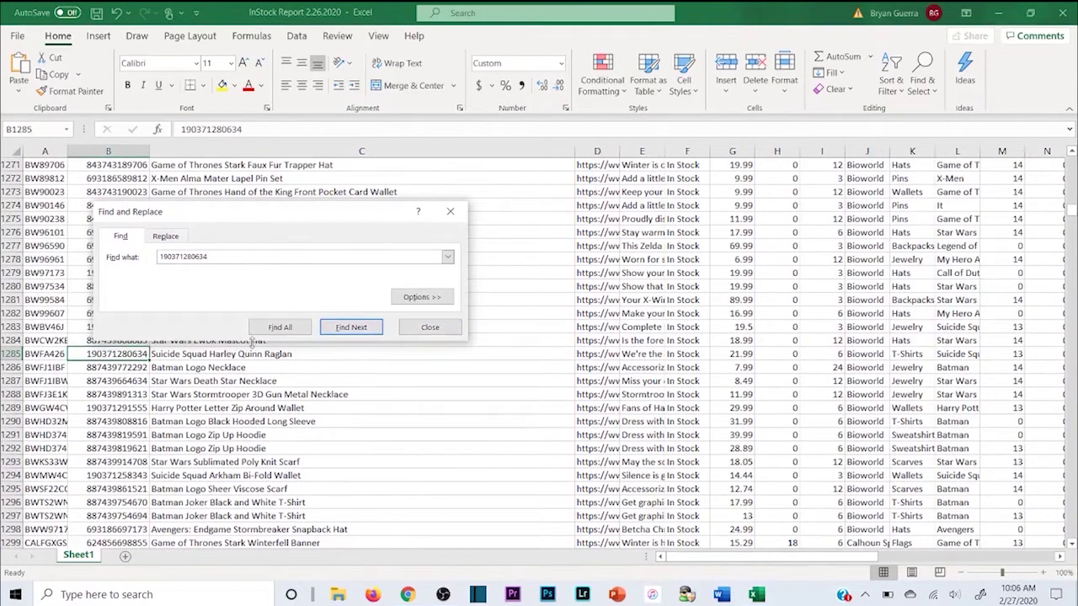
left_click(245, 355)
key("ctrl+c")
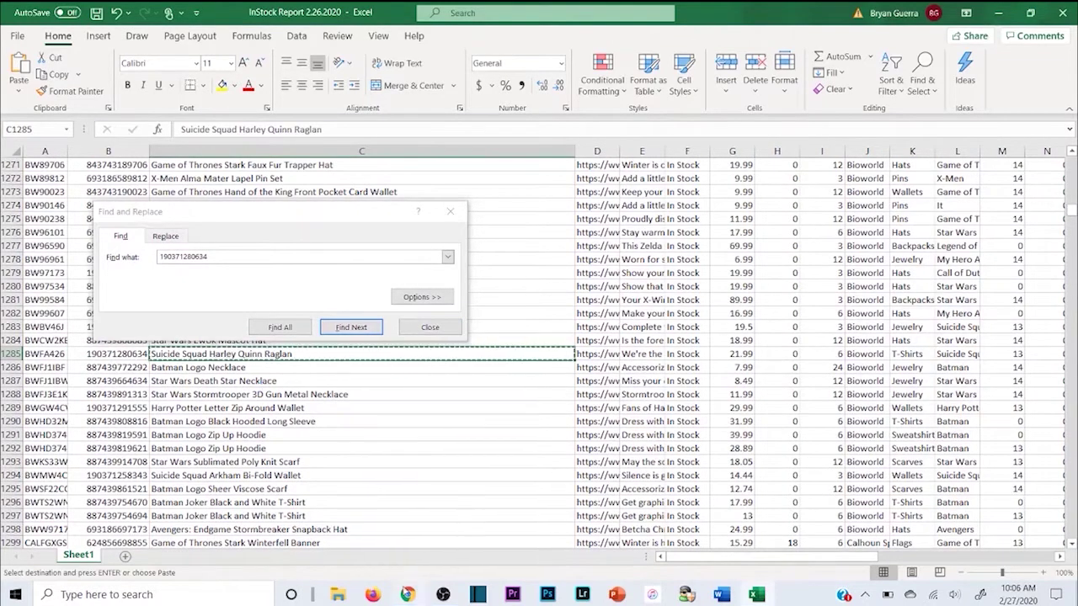
Search EE Distribution in the browser for Suicide Squad Harley Quinn Raglan and open its product page
key("alt+Tab")
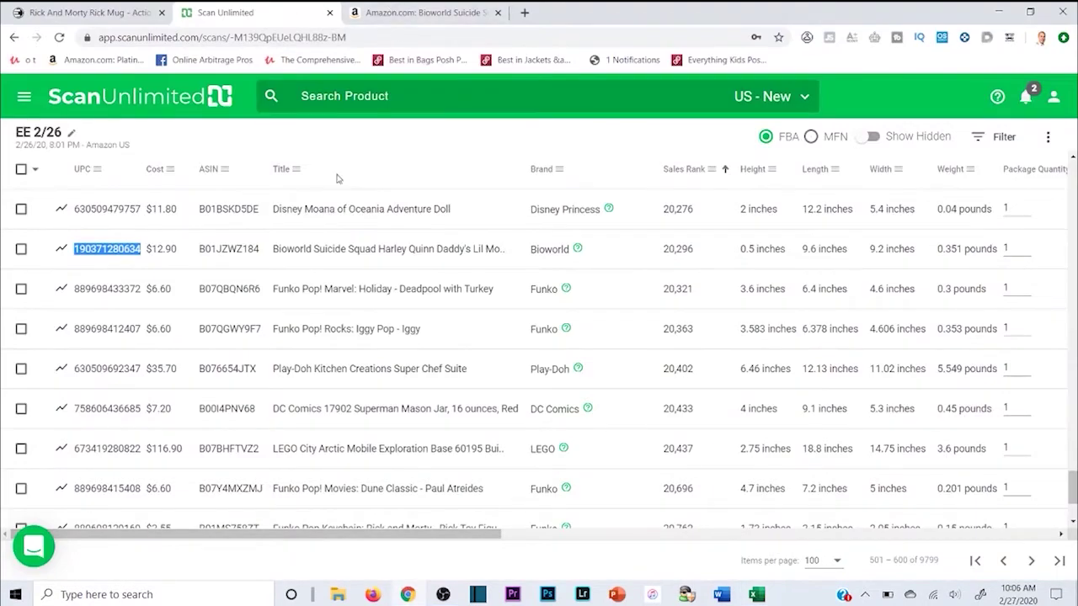
left_click(65, 10)
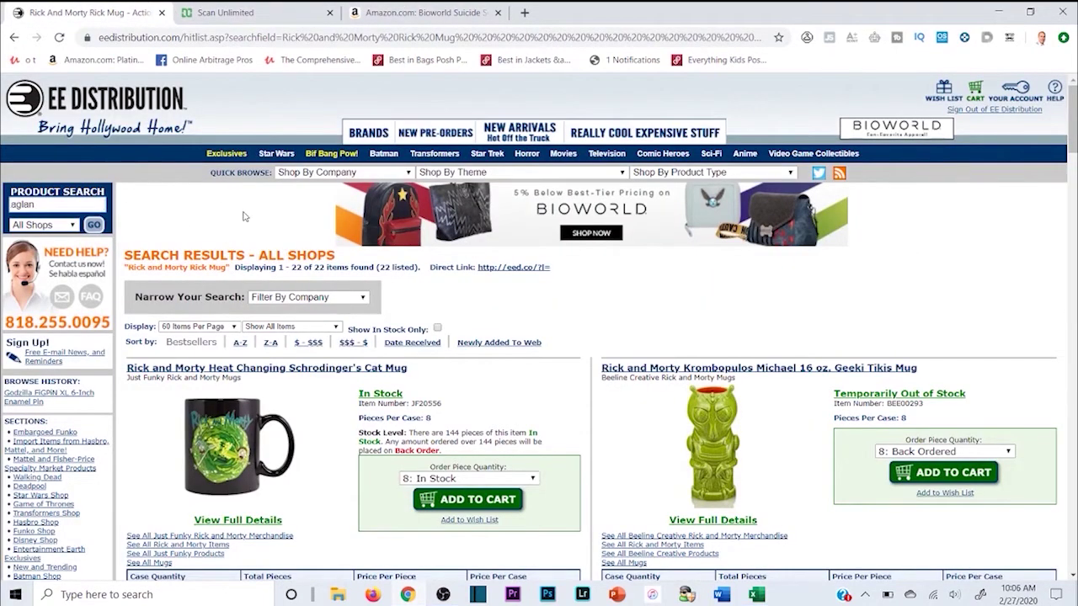
key("F5")
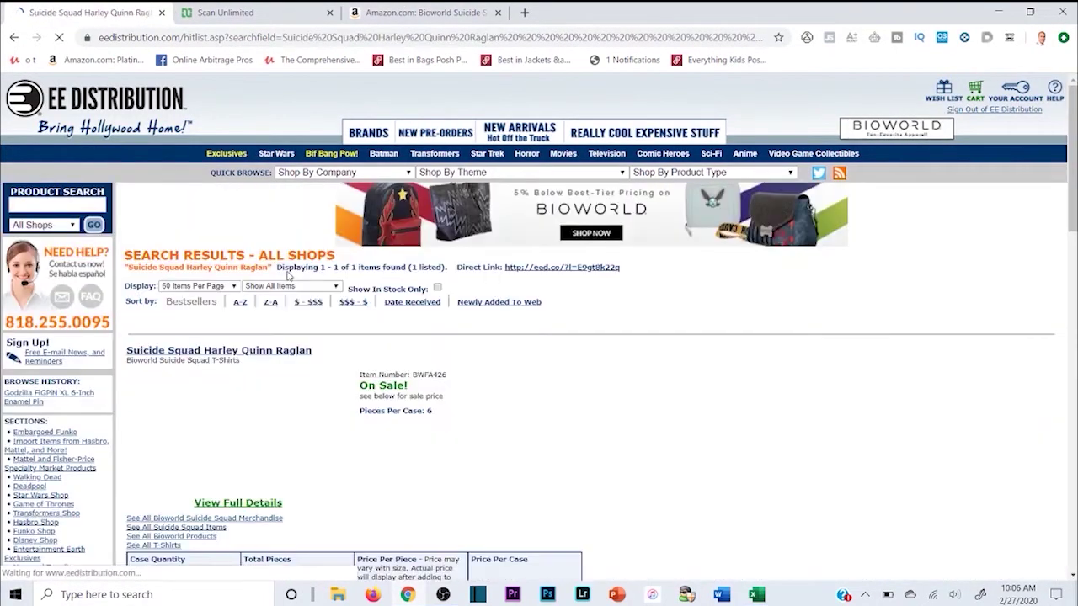
scroll(364, 382, "down", 1)
left_click(363, 383)
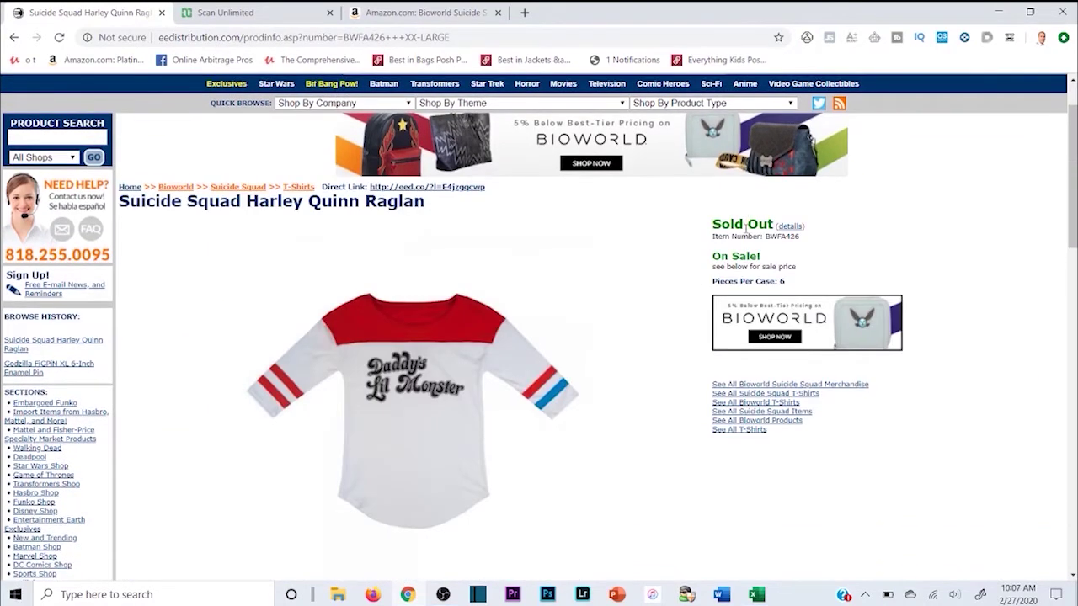
Review the profit columns in the ScanUnlimited results and copy the UPC of the Monopoly Grab and Go Game (Travel Size)
left_click(221, 12)
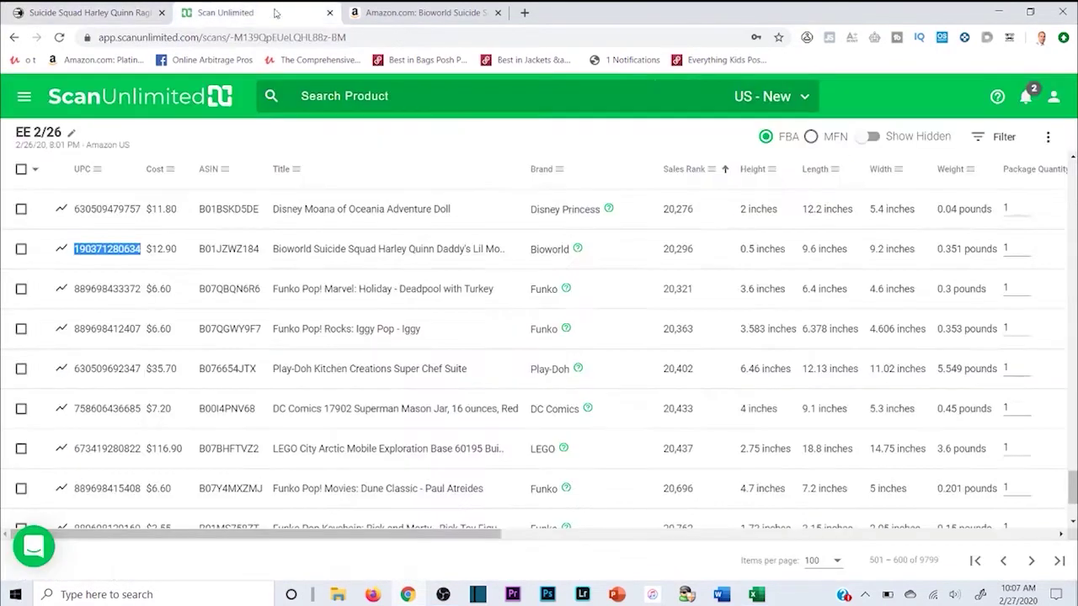
left_click_drag(362, 533, 927, 534)
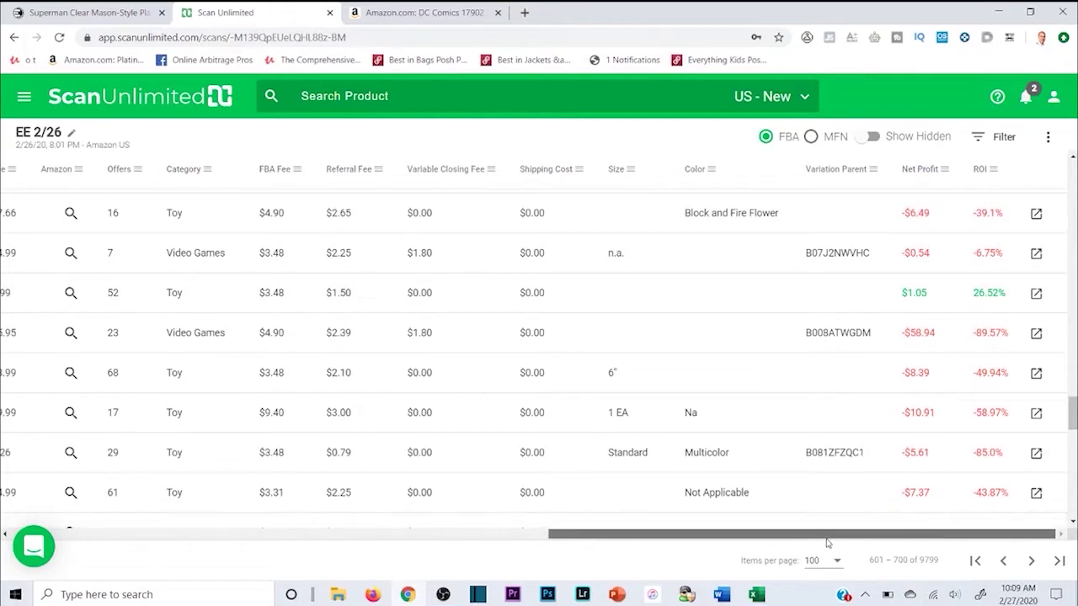
left_click_drag(827, 543, 149, 510)
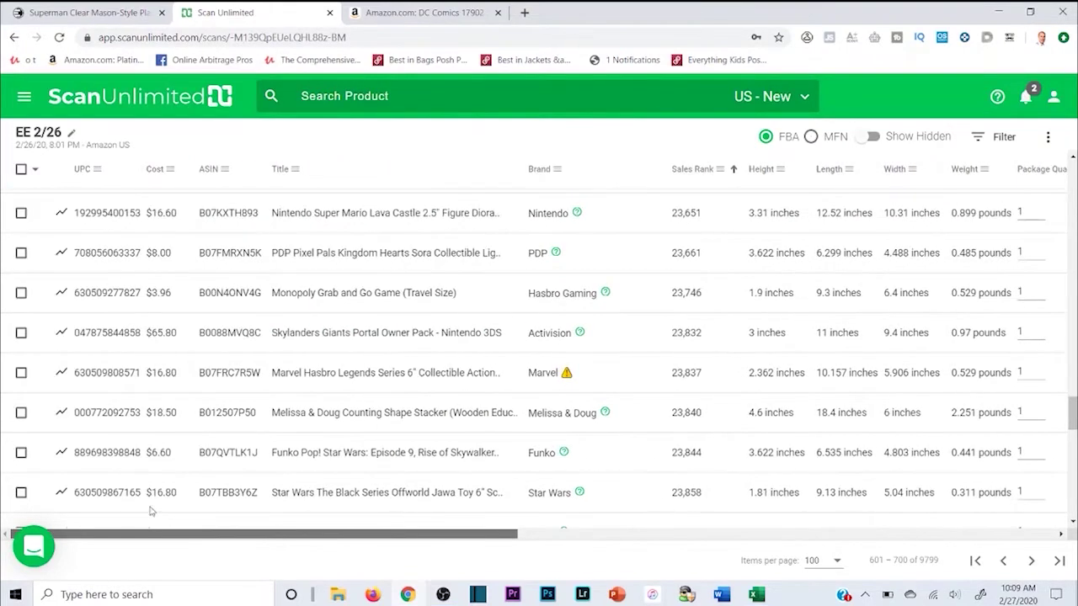
double_click(113, 292)
right_click(111, 290)
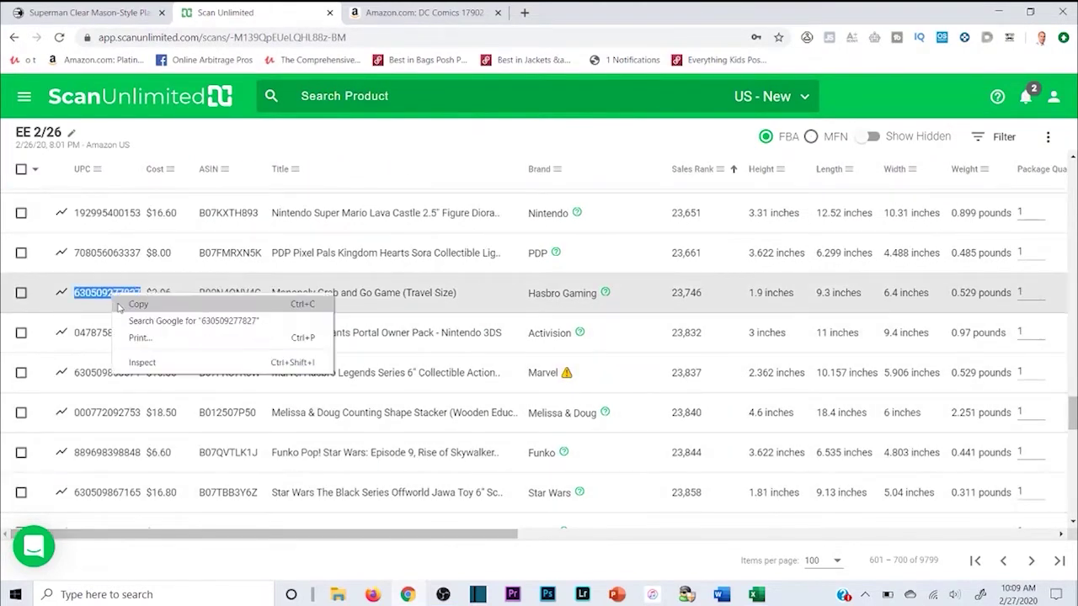
left_click(152, 301)
Open the Monopoly Grab and Go Game's Amazon listing, close the DC Comics one, and check the price and price history
left_click(337, 291)
key("ctrl+shift+Tab")
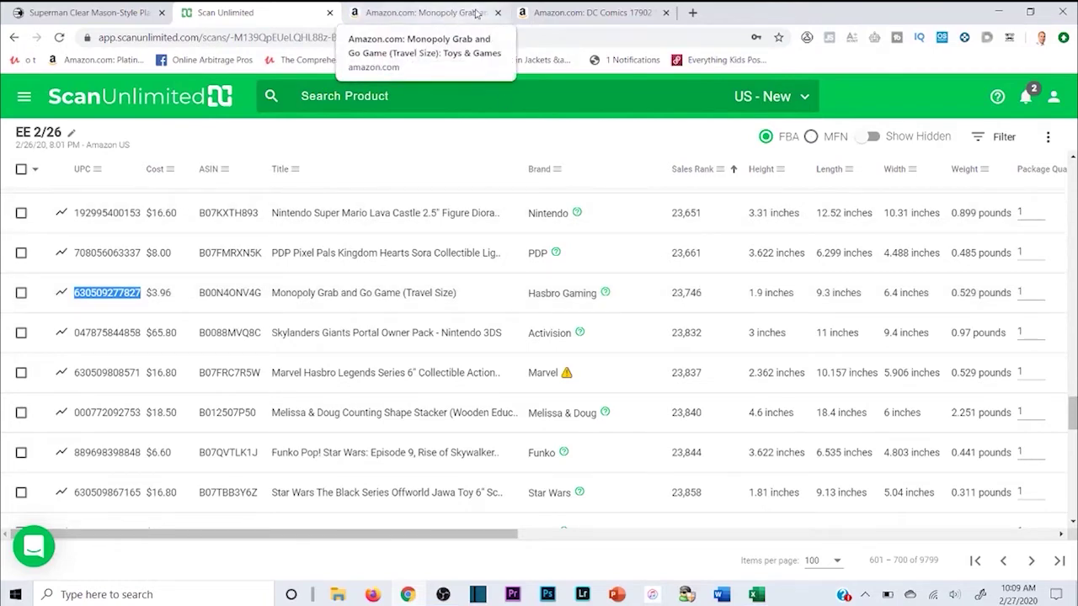
left_click(460, 7)
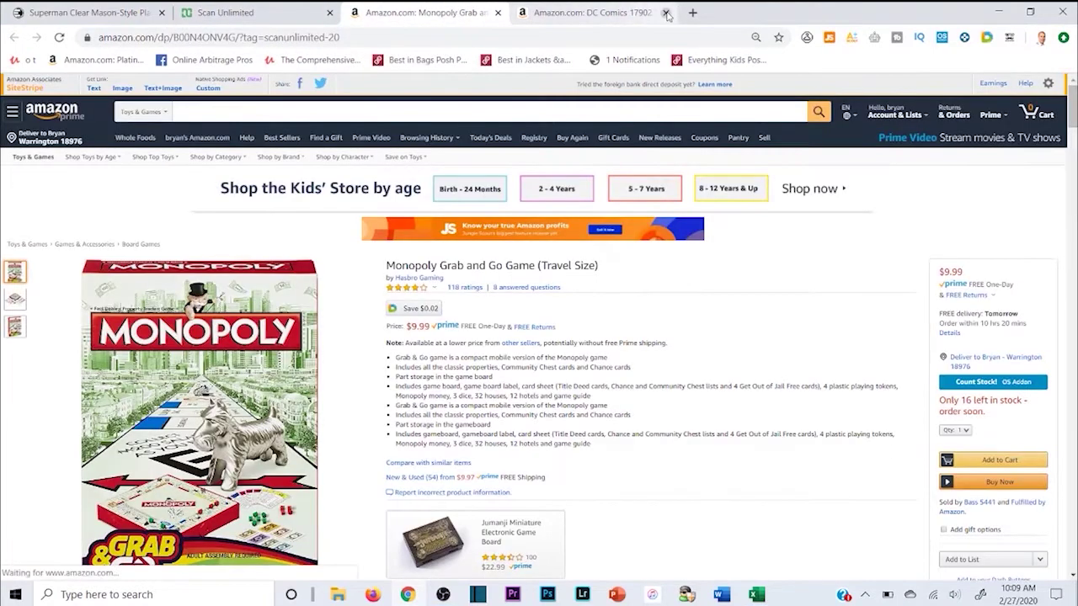
scroll(396, 413, "down", 2)
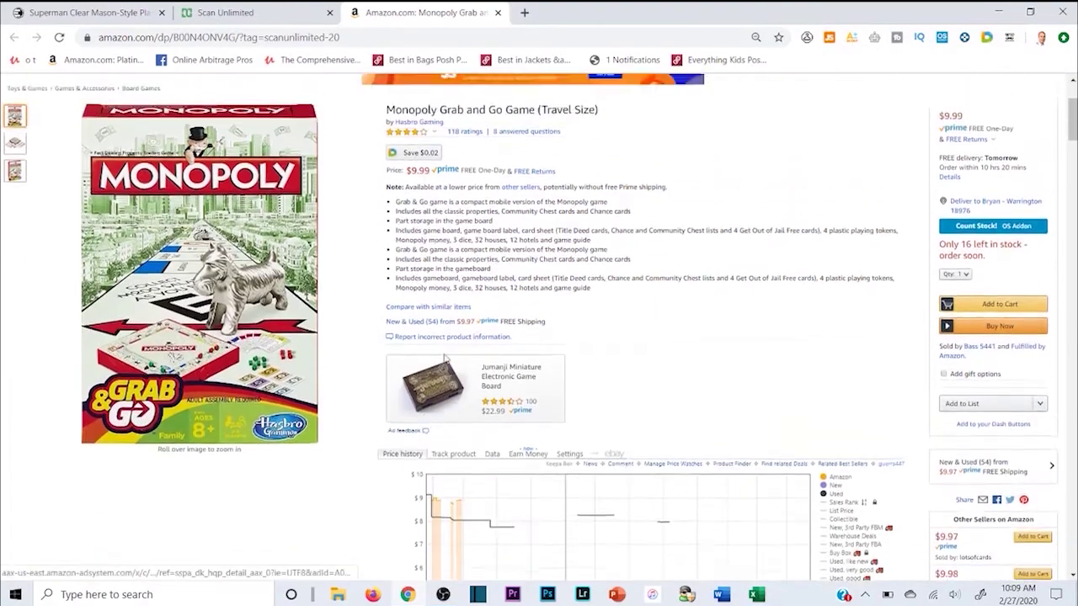
left_click(747, 596)
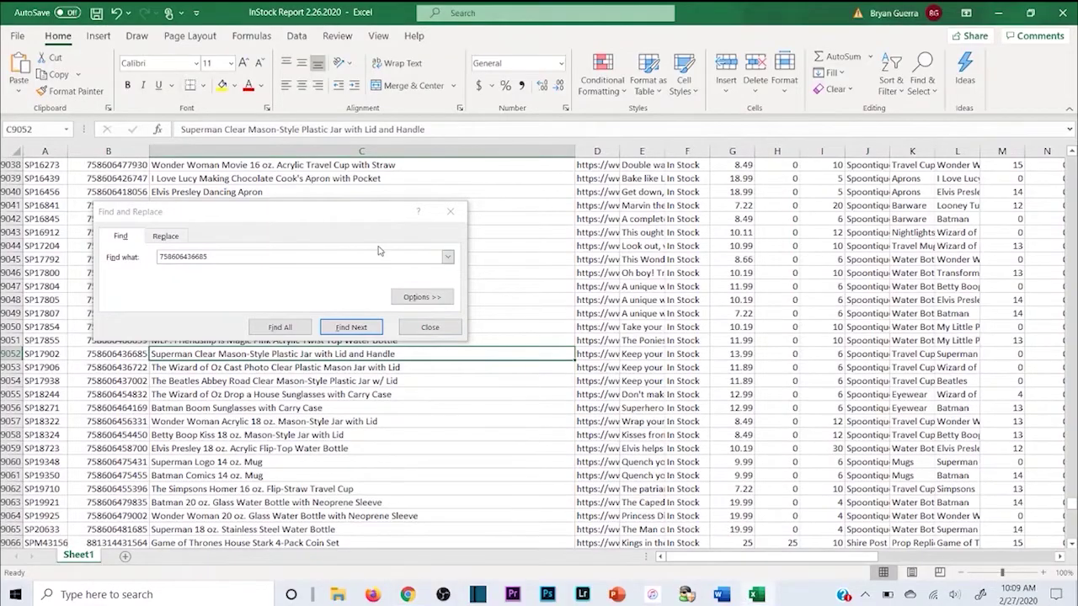
left_click(327, 327)
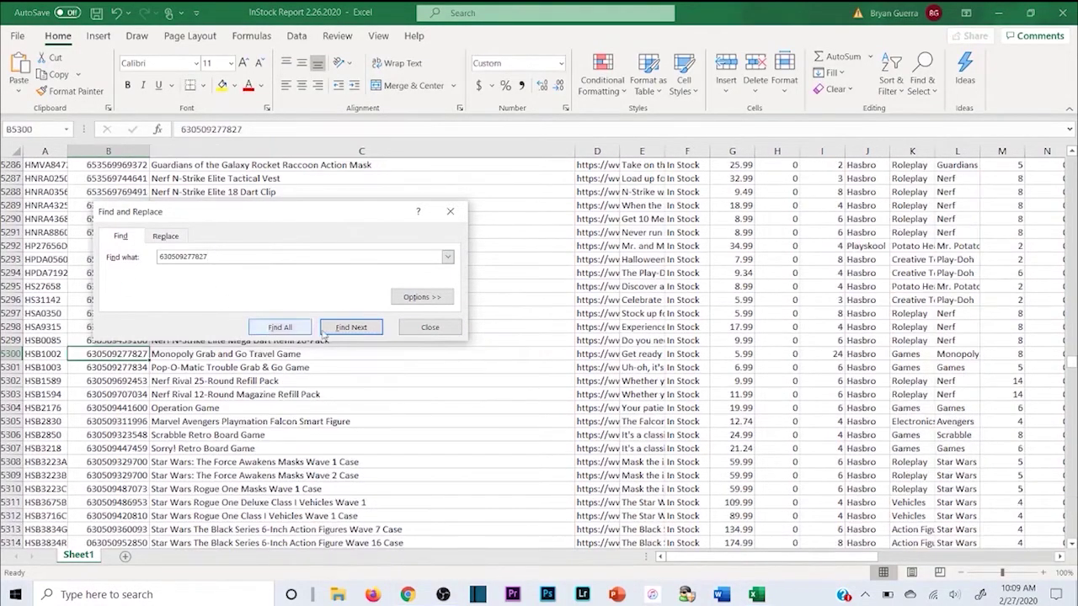
left_click(285, 353)
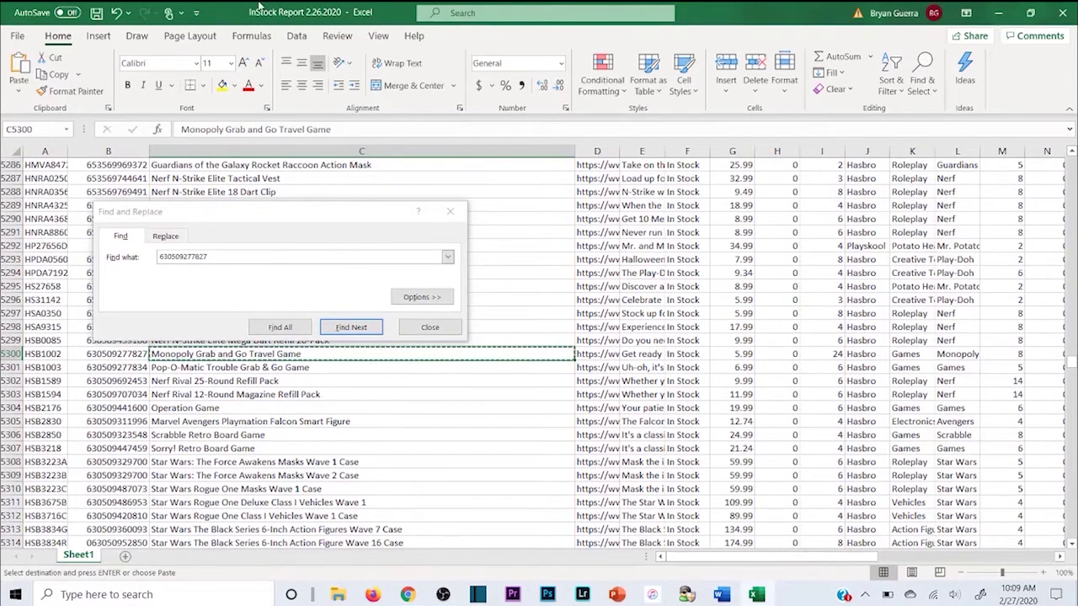
Return to ScanUnlimited in Chrome and check the title and brand of the Monopoly Grab and Go row
left_click(409, 594)
key("ctrl+shift+Tab")
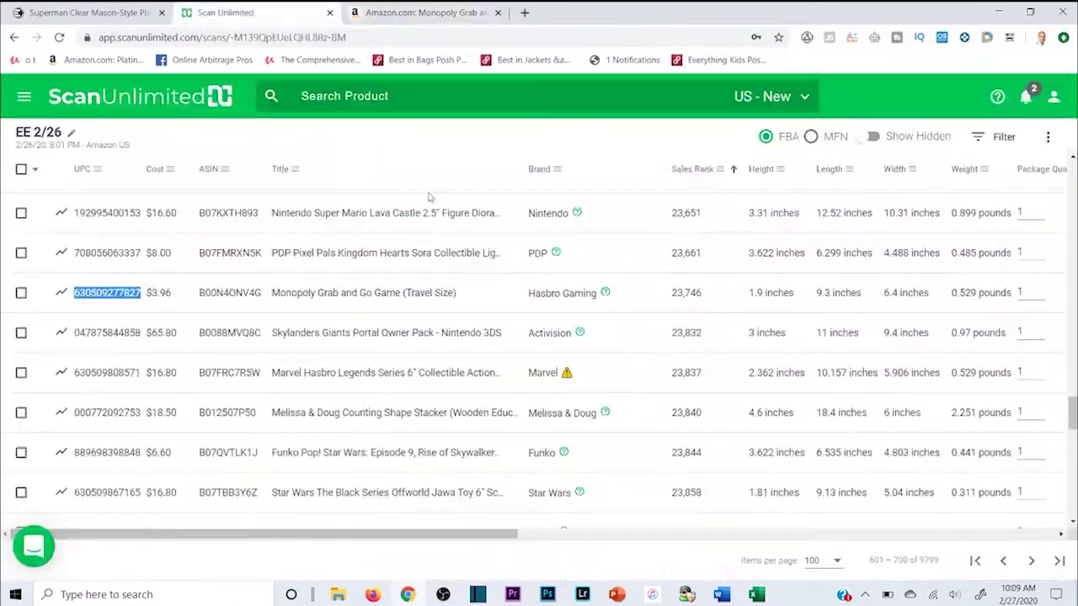
left_click(271, 293)
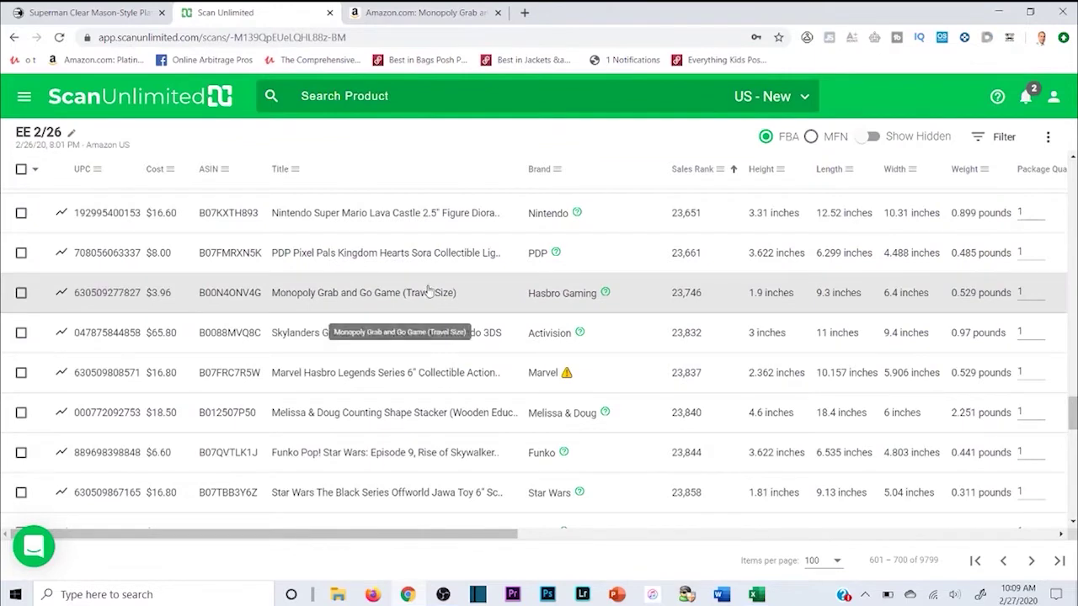
double_click(542, 293)
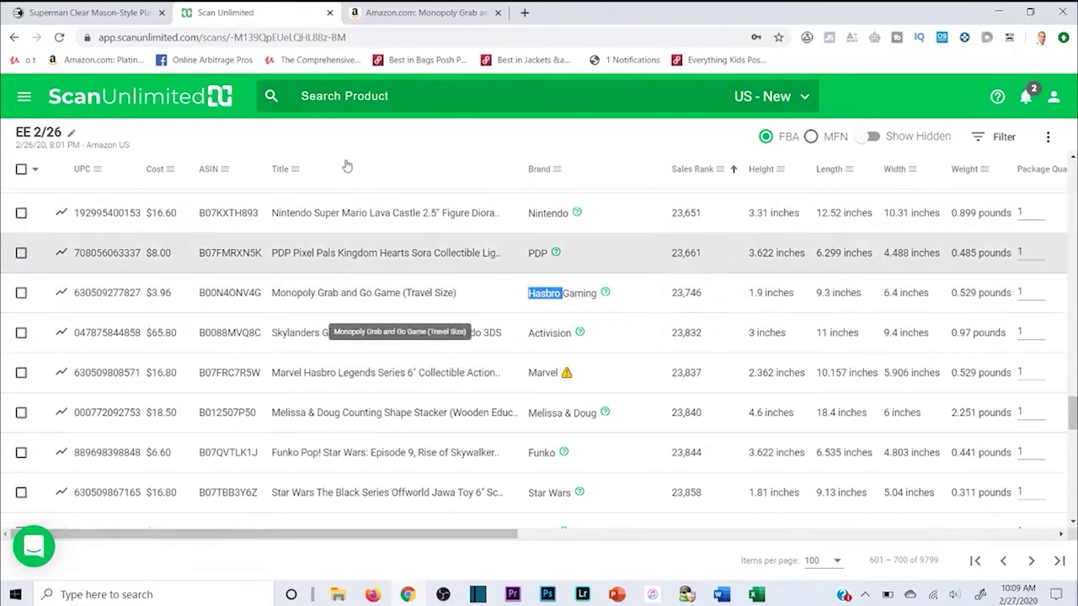
Search EE Distribution for "Monopoly Grab and Go Travel Game" and check the product's stock status
left_click(126, 12)
scroll(53, 95, "up", 2)
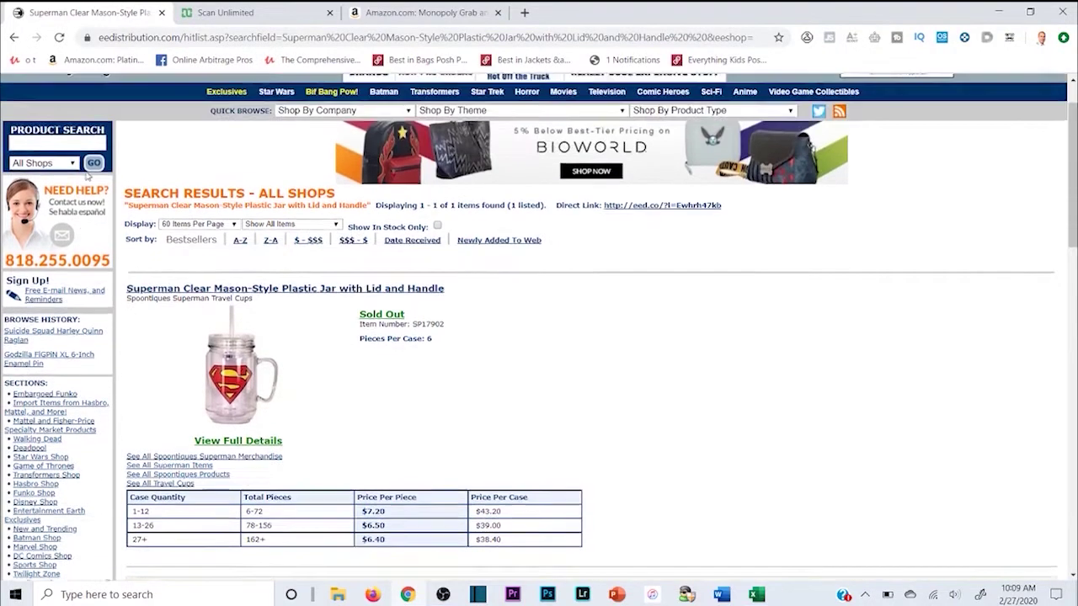
type("game")
key("Return")
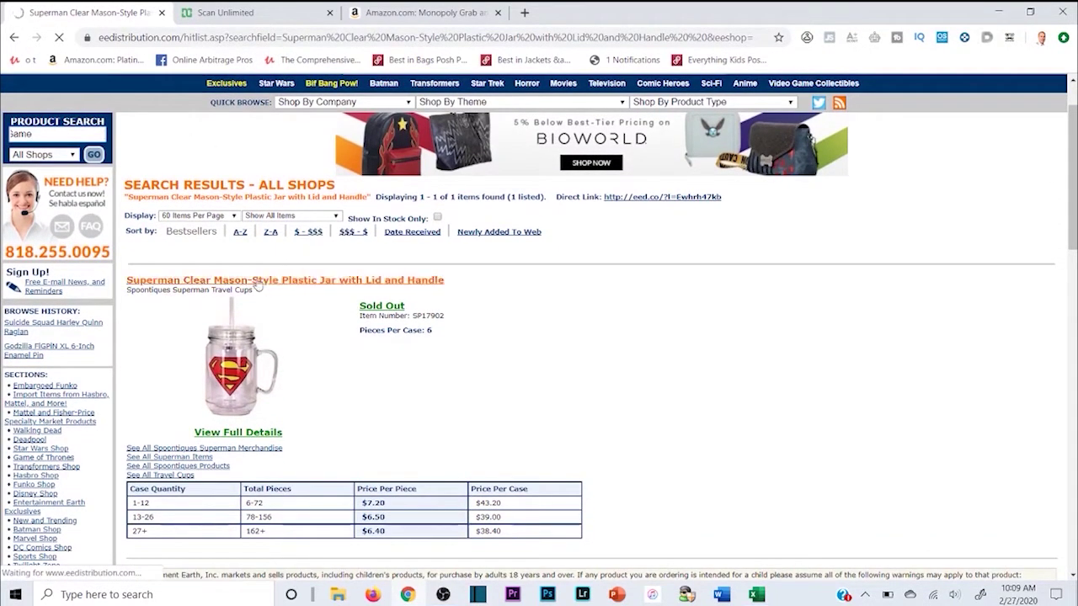
scroll(449, 221, "down", 3)
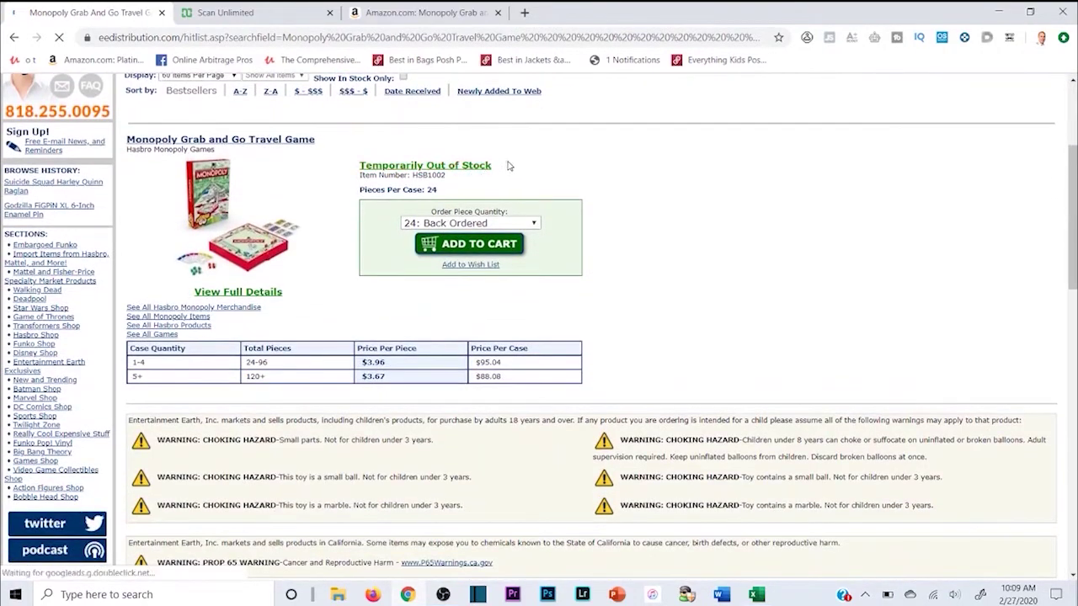
left_click_drag(513, 169, 354, 163)
left_click(373, 145)
Close the Monopoly game's Amazon listing and return to the ScanUnlimited results
left_click(421, 13)
left_click(244, 13)
left_click(495, 13)
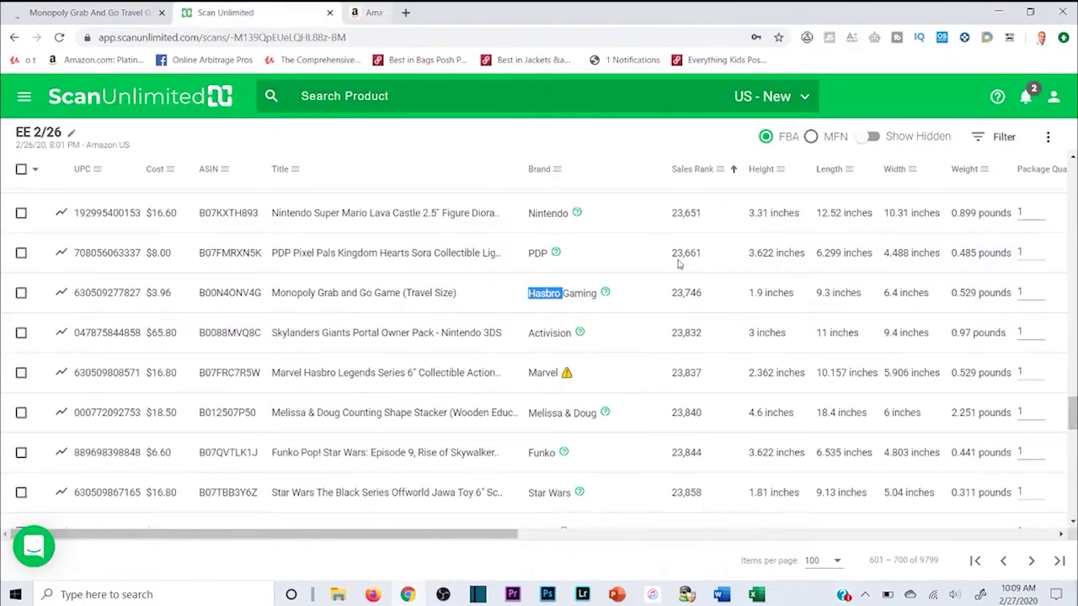
Review net profit and ROI for the remaining products in results 601–700, and advance to the next page of results
left_click_drag(362, 534, 910, 533)
scroll(969, 433, "down", 10)
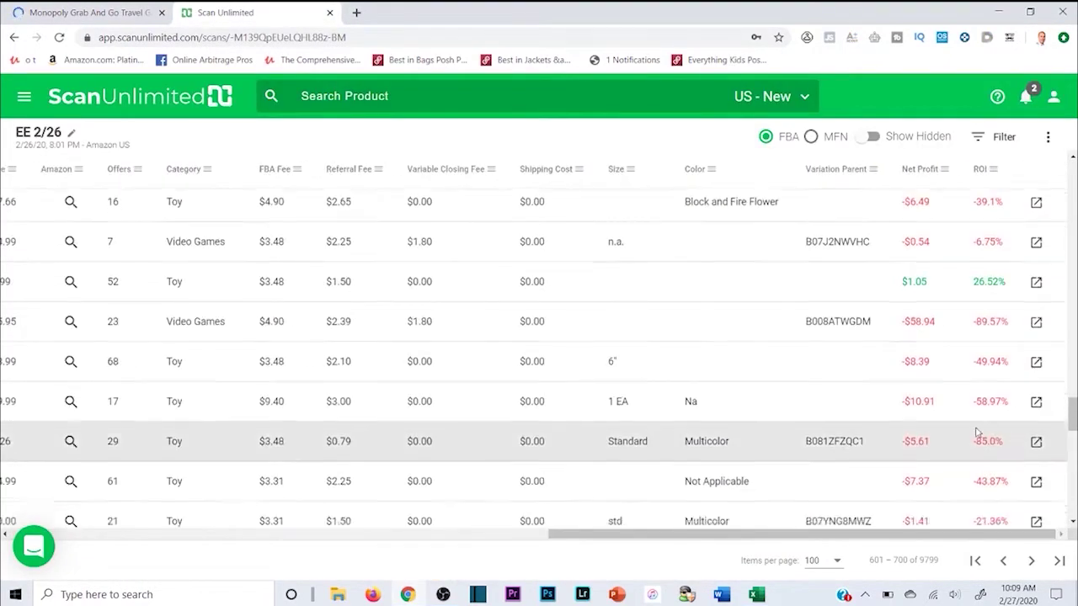
scroll(939, 432, "up", 2)
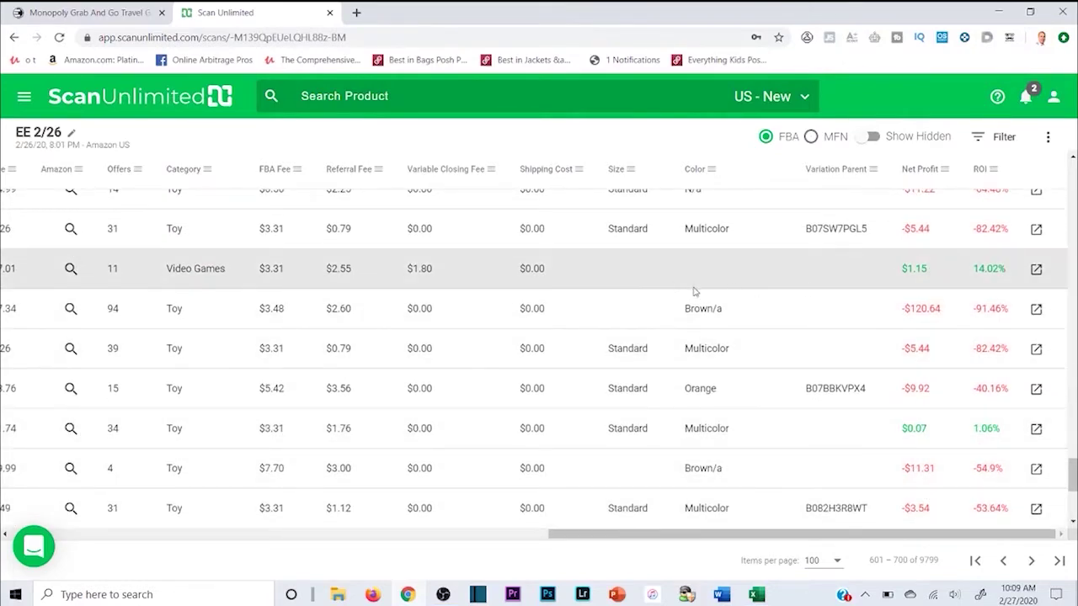
scroll(834, 344, "down", 5)
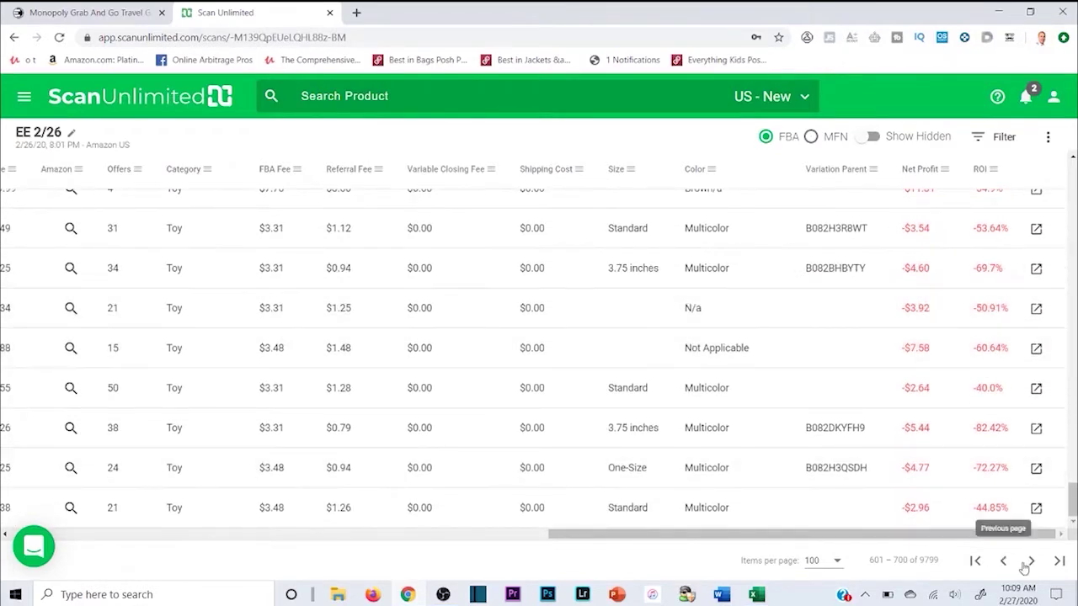
left_click(1029, 561)
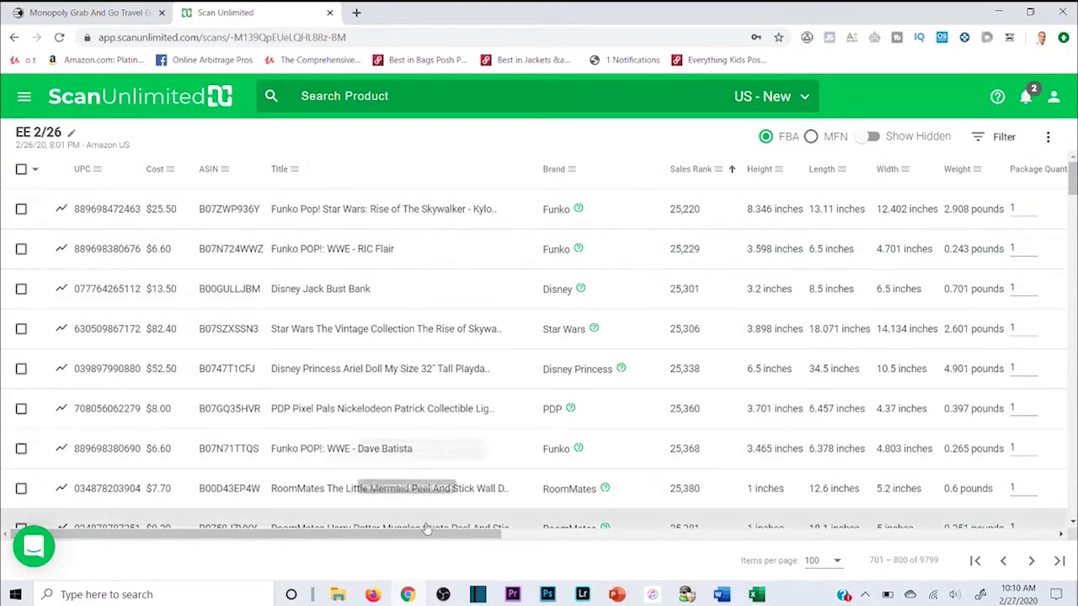
Review net profit and ROI in results 701–800 and highlight the net profit of the Fatigue Green One-Size item
left_click_drag(435, 546, 994, 539)
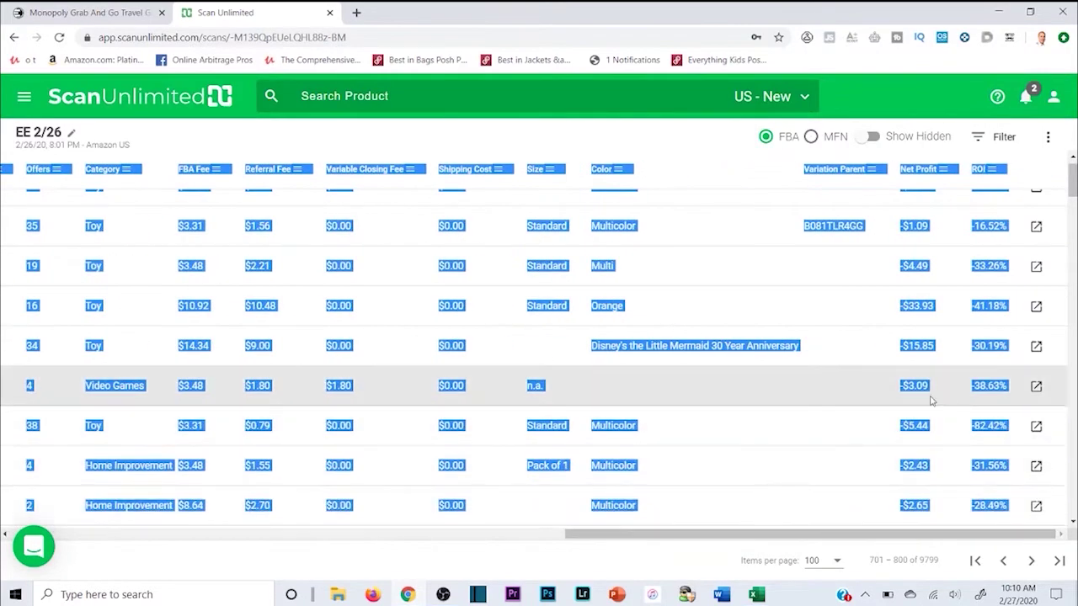
left_click(1003, 231)
scroll(952, 295, "down", 20)
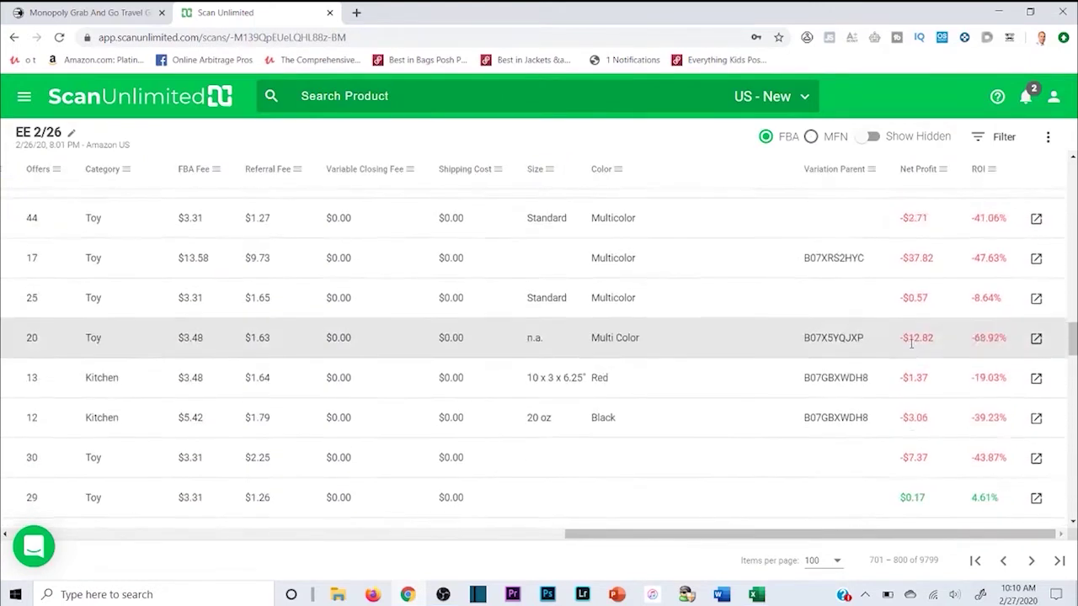
scroll(916, 341, "down", 5)
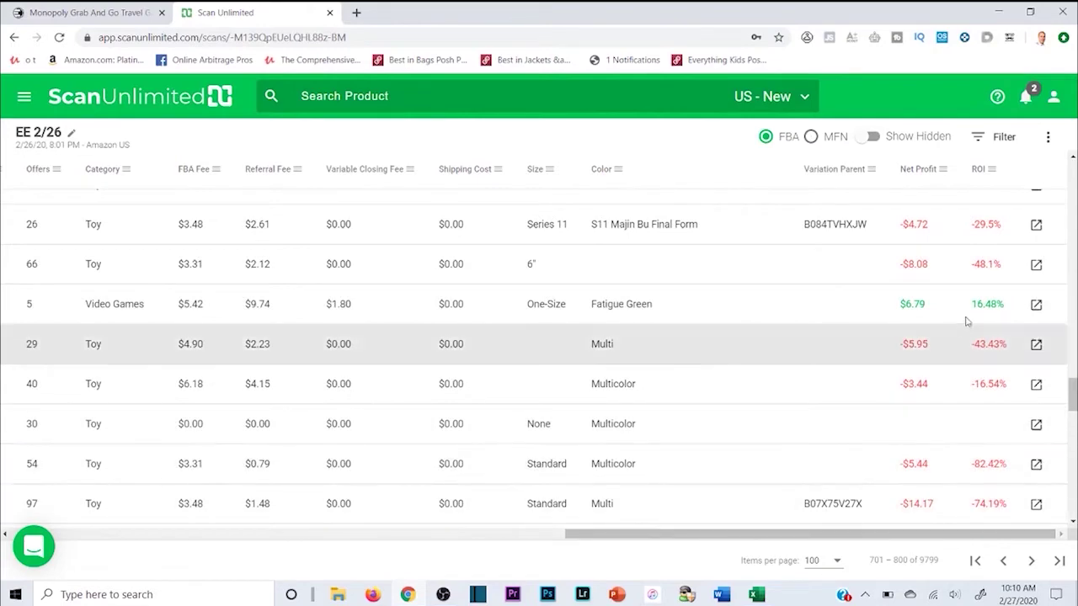
double_click(912, 304)
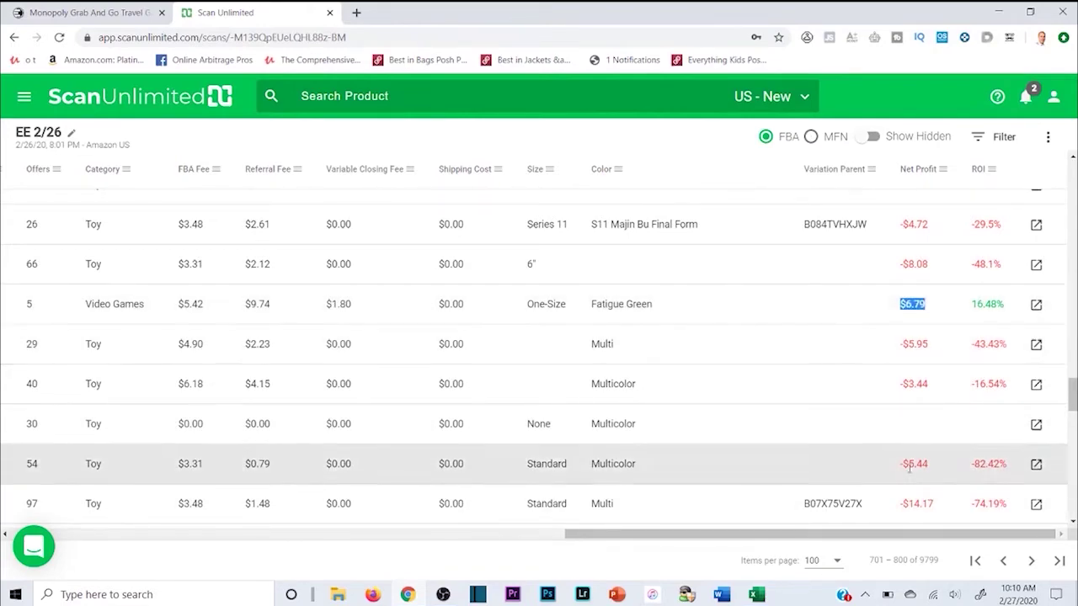
left_click_drag(869, 534, 277, 503)
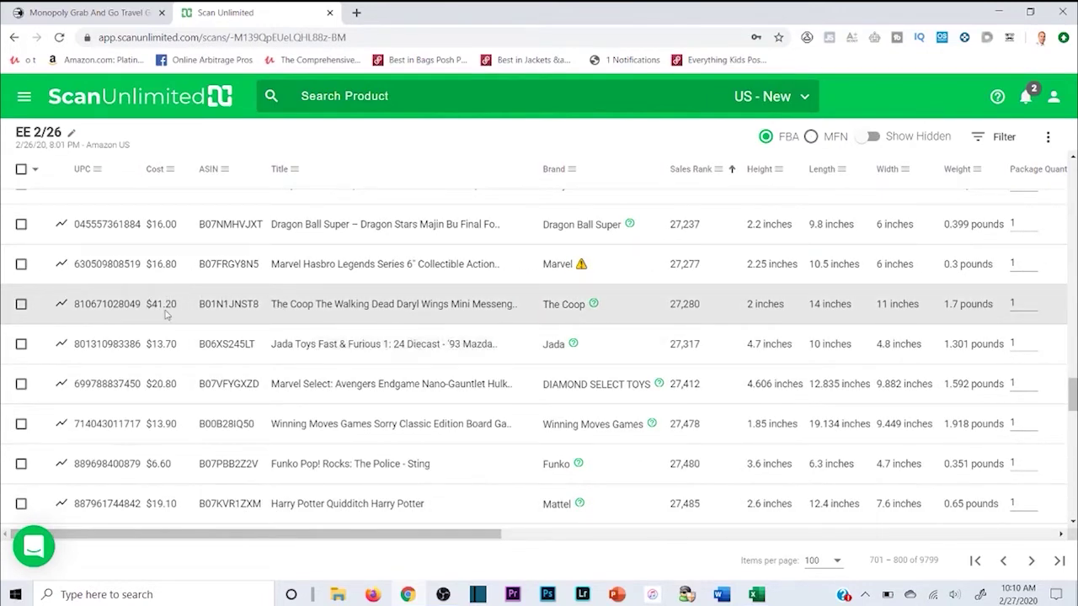
left_click(228, 304)
key("ctrl+shift+Tab")
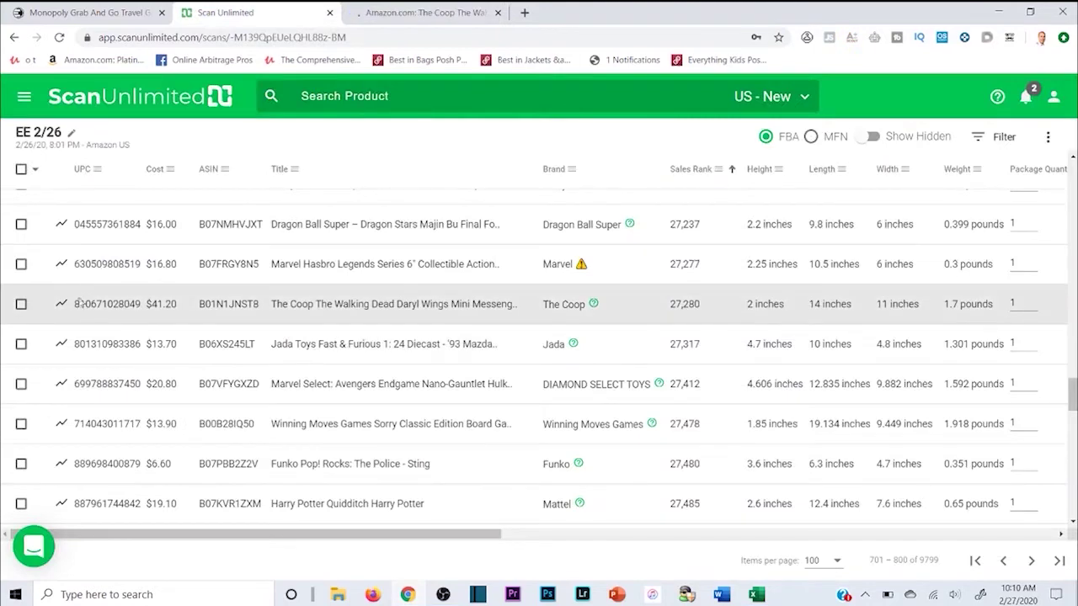
double_click(102, 306)
right_click(109, 306)
left_click(126, 315)
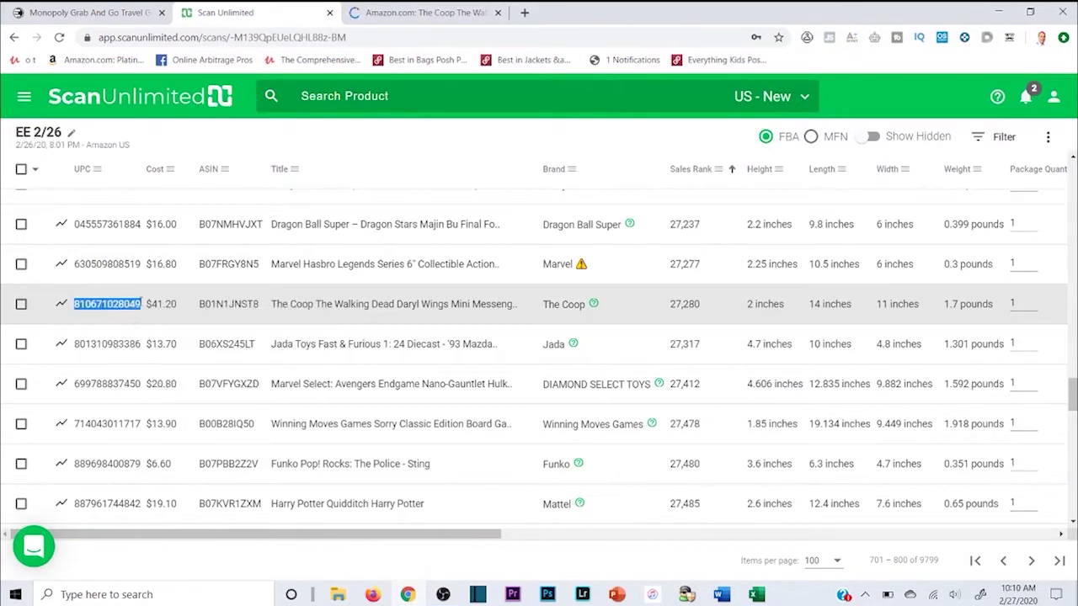
left_click(390, 10)
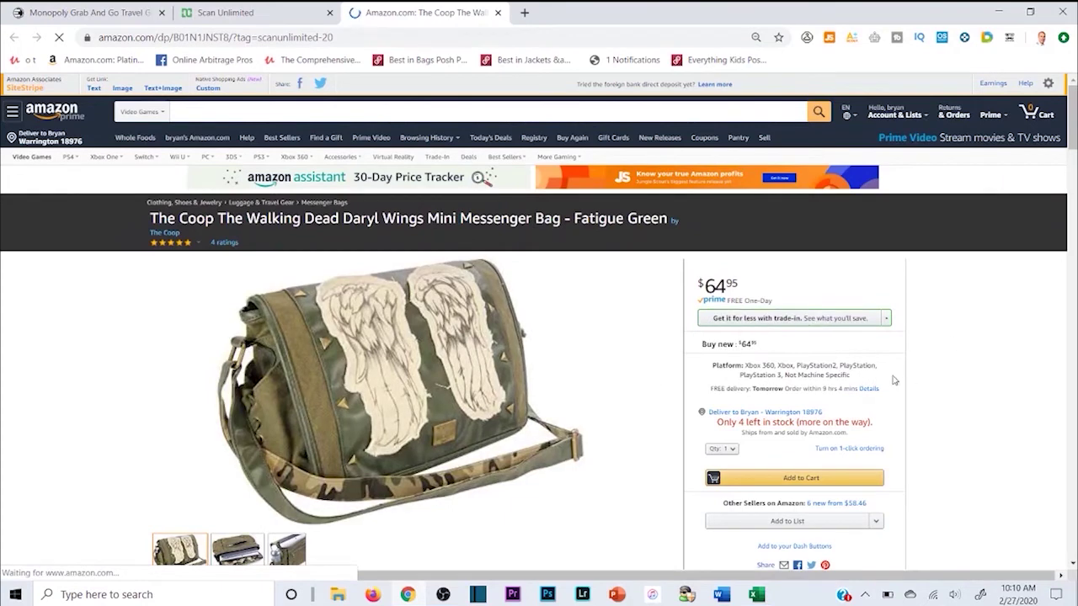
left_click(236, 12)
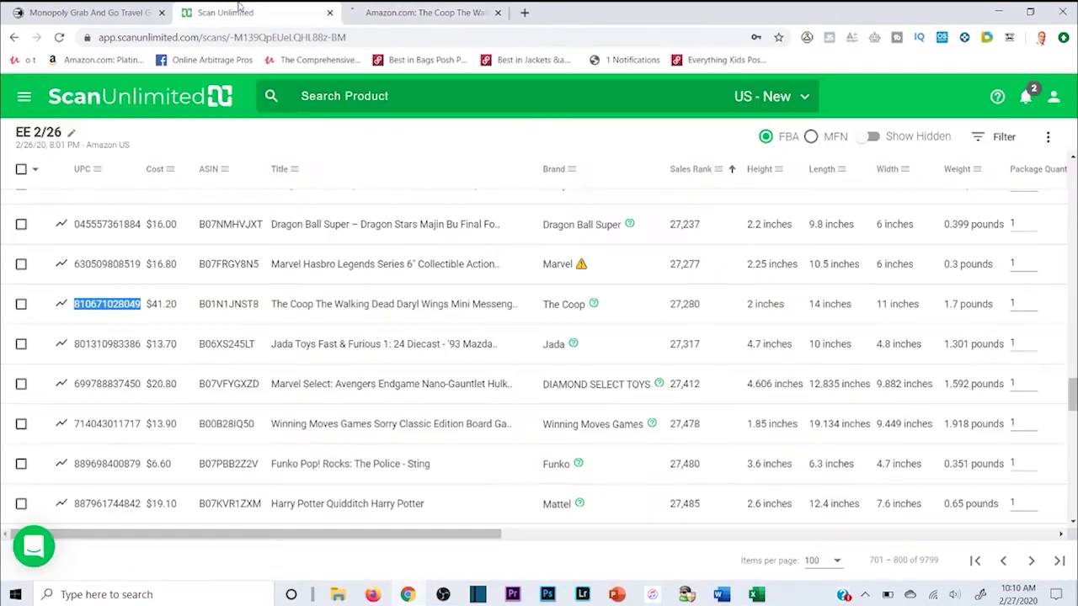
Get the bag's title from the Excel stock report and search EE Distribution for "The Walking Dead Daryl Dixon Green Mini Messenger Bag"
left_click(756, 595)
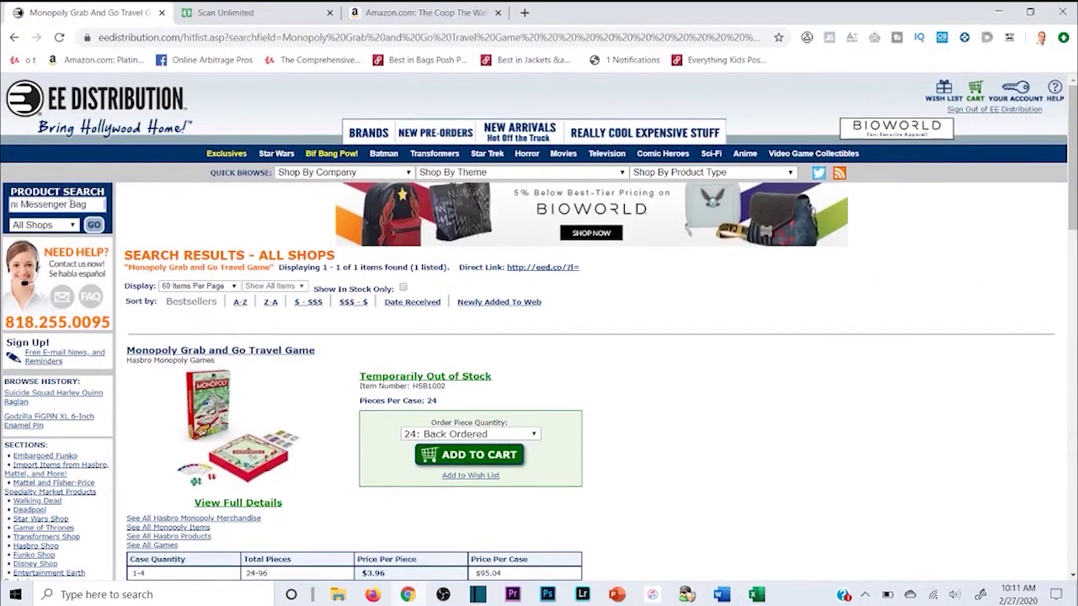
key("Return")
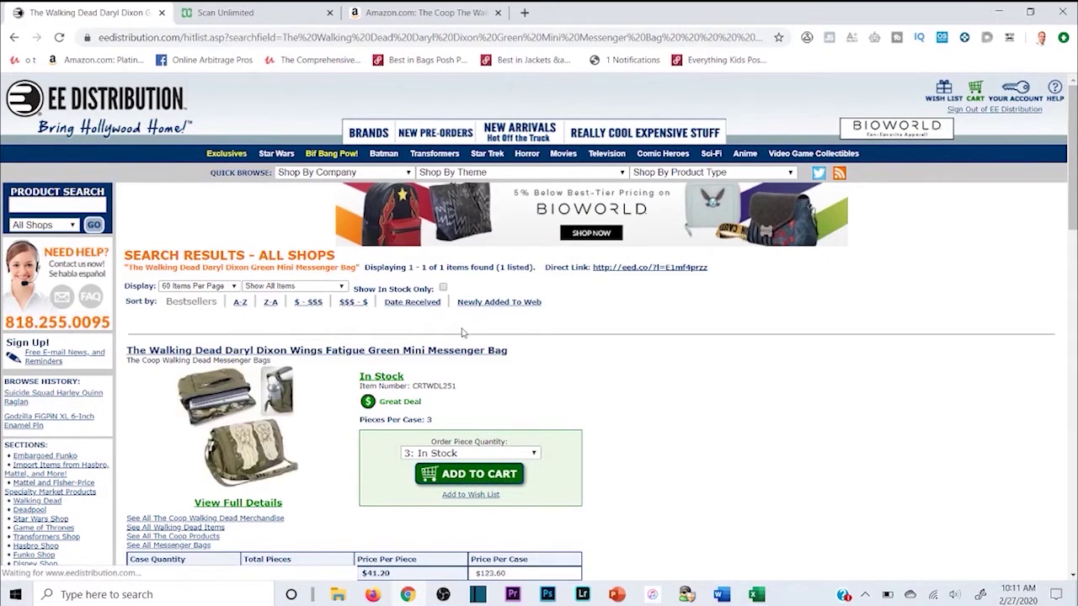
scroll(459, 337, "down", 2)
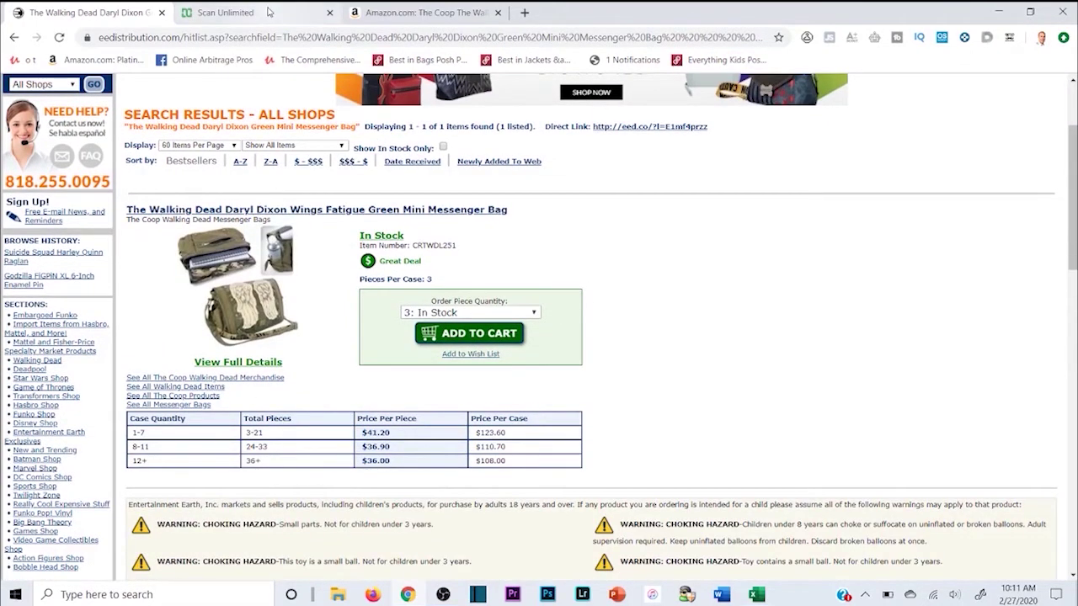
Compare the messenger bag's cost, net profit and ROI in the ScanUnlimited results
left_click(221, 12)
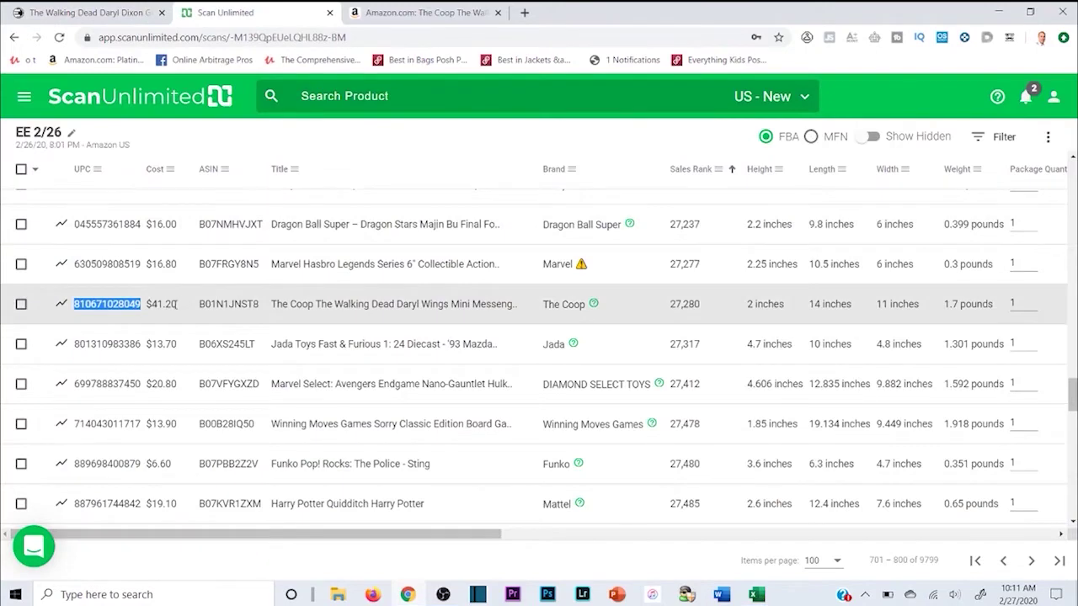
scroll(857, 508, "right", 10)
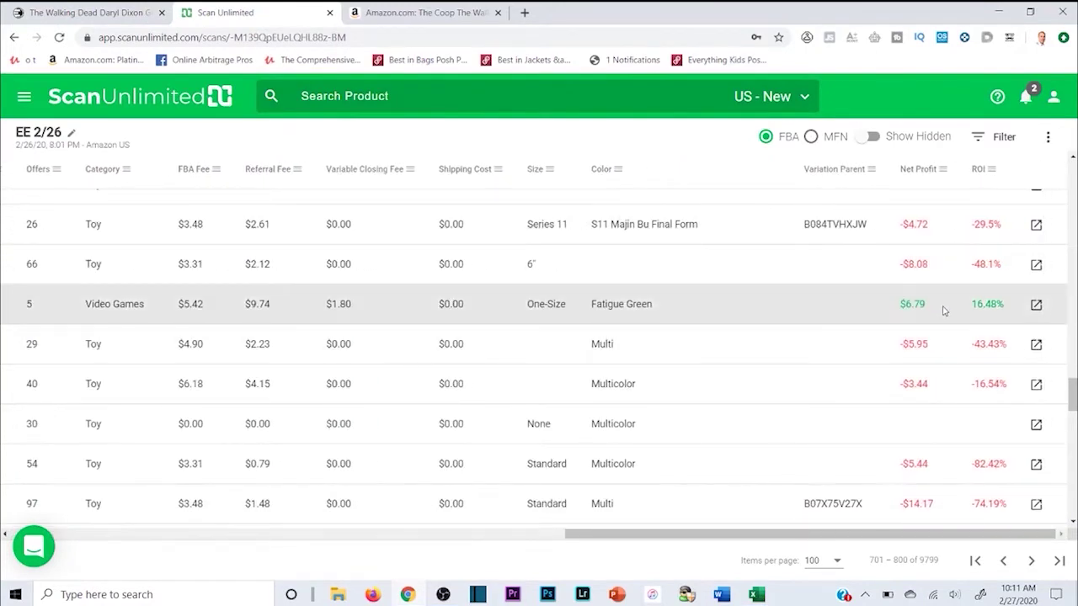
Check the Daryl Wings messenger bag's Best Sellers Rank and price history on its Amazon listing, and close the listing
left_click_drag(742, 534, 433, 558)
left_click(425, 12)
scroll(982, 199, "down", 10)
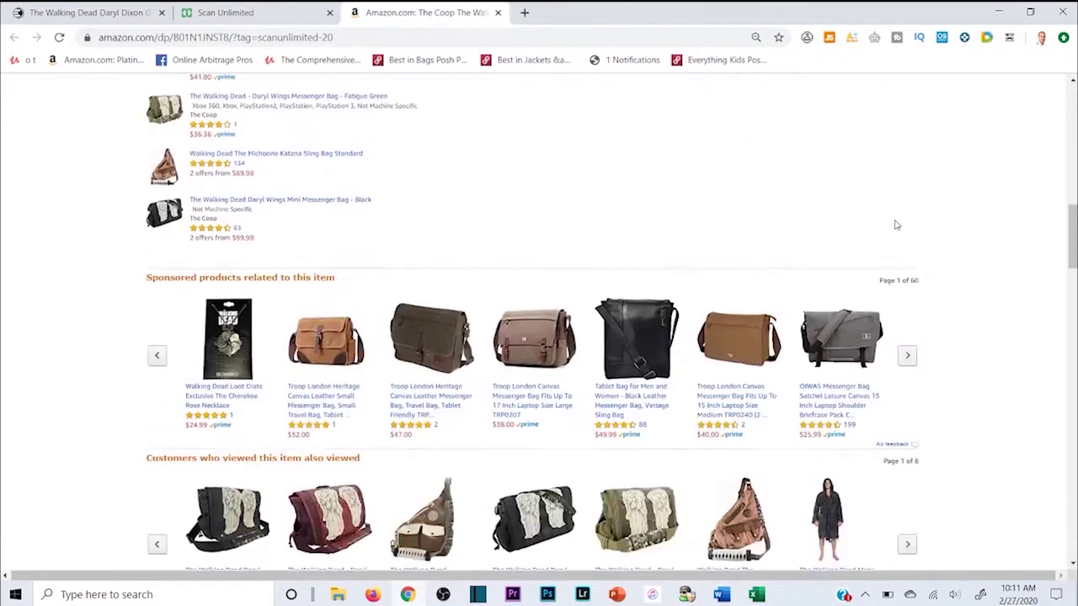
scroll(896, 225, "down", 7)
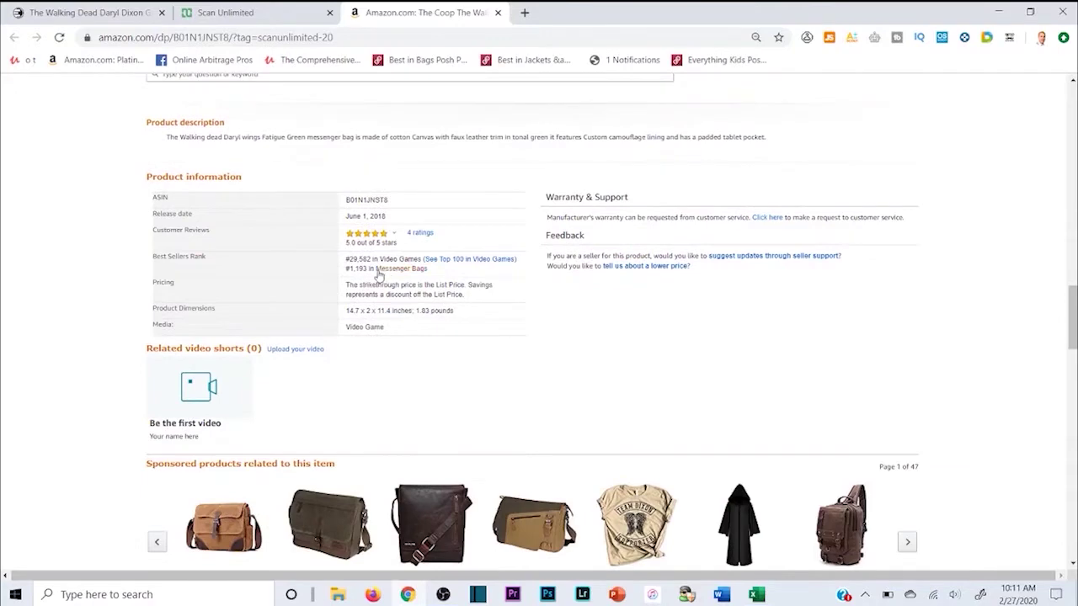
scroll(505, 104, "up", 10)
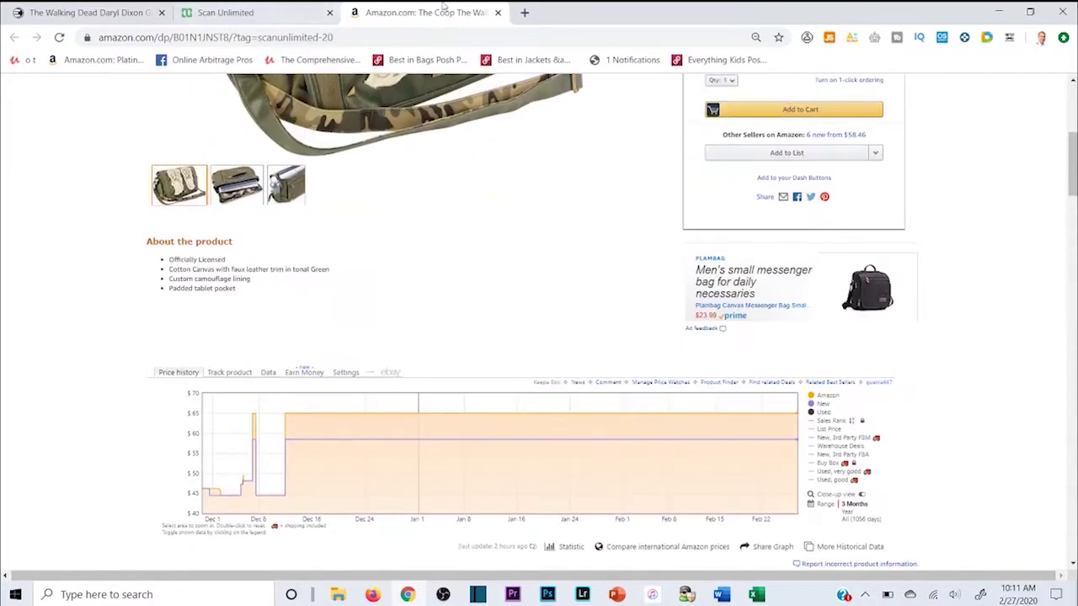
left_click(499, 13)
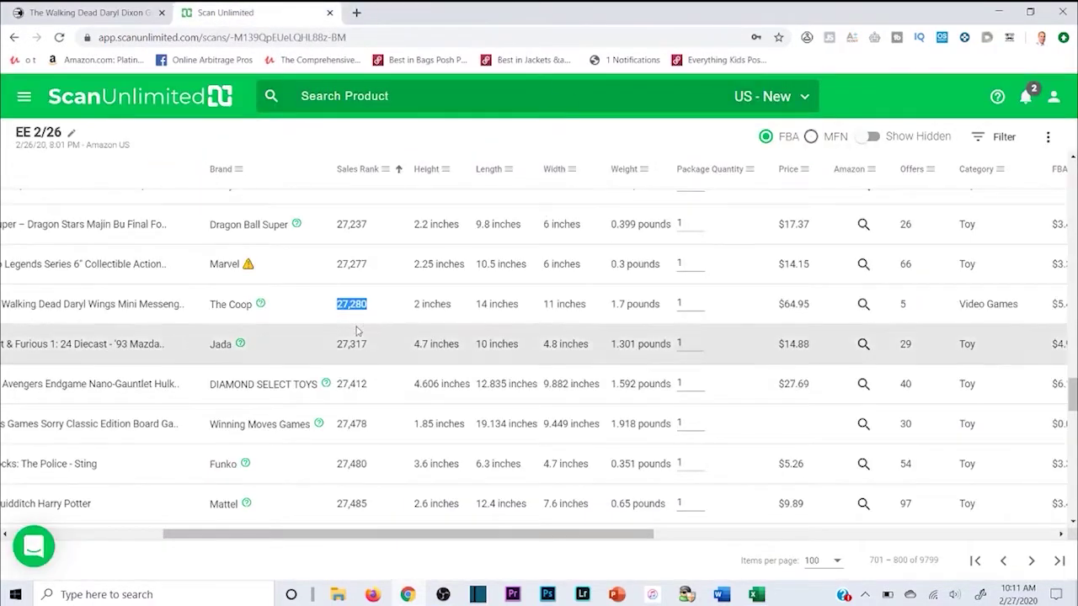
Compare the bag's sales rank and cost in ScanUnlimited with its price on the EE Distribution search results page
left_click(410, 298)
left_click_drag(543, 530, 379, 533)
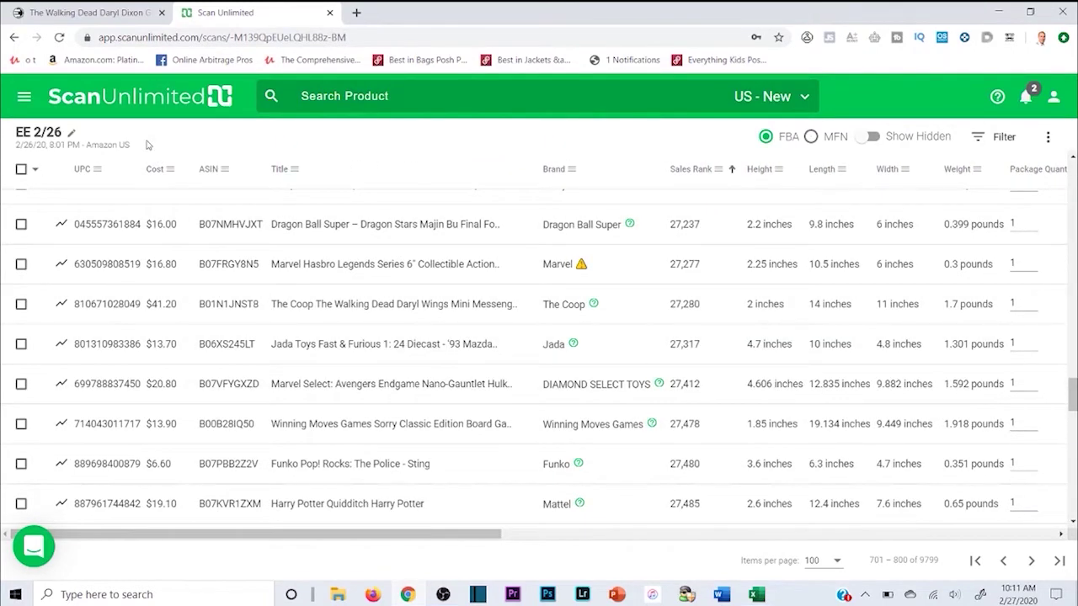
left_click(93, 13)
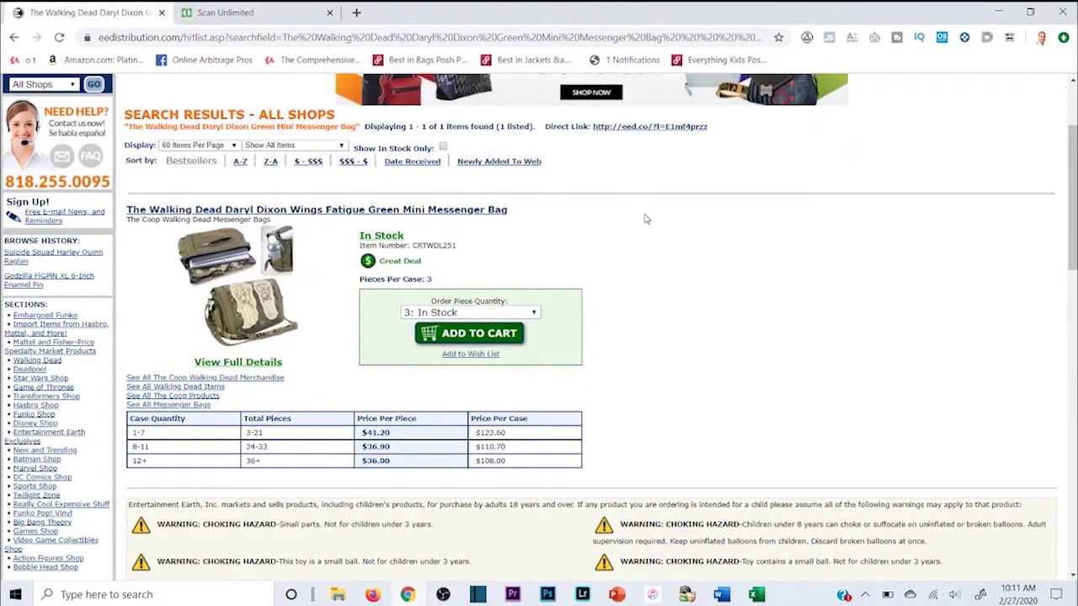
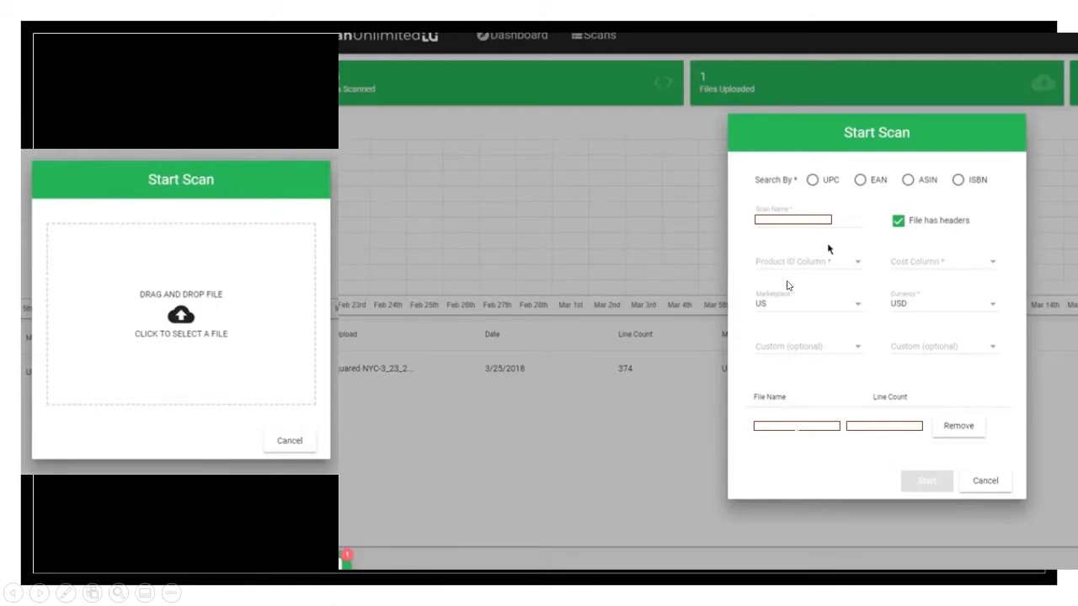
Switch to the InStock Report in Excel, select the whole UPC column, and return to the PowerPoint slide show
key("super")
left_click(757, 592)
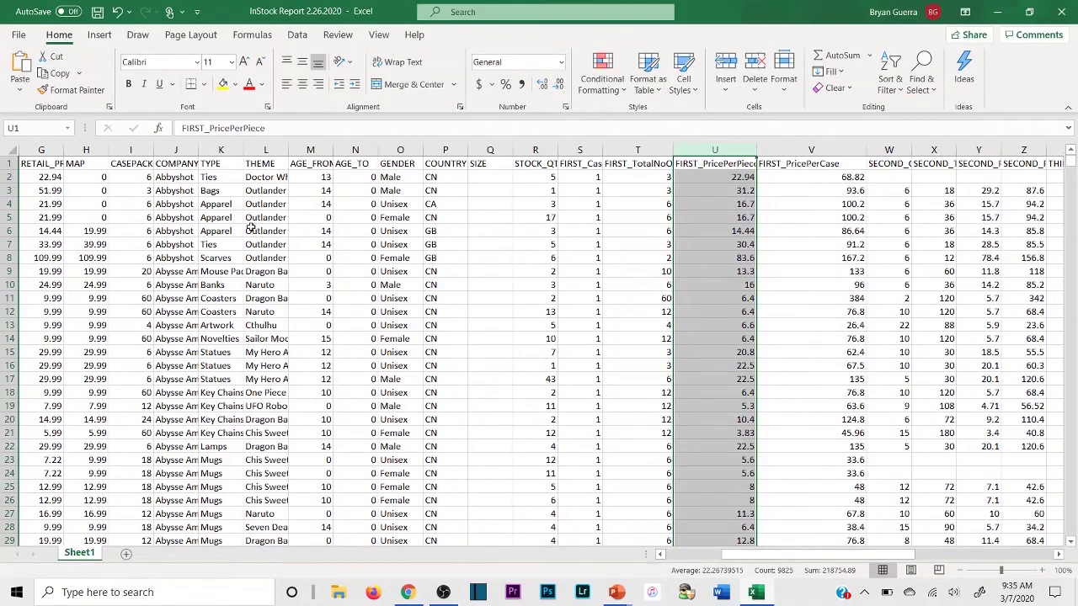
left_click_drag(733, 554, 674, 554)
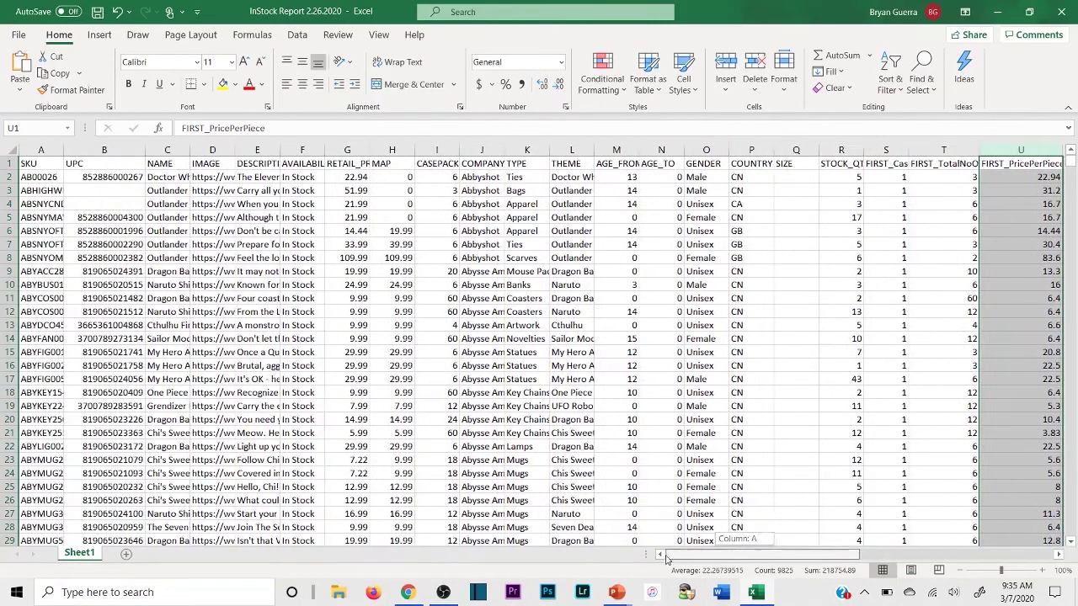
left_click(85, 151)
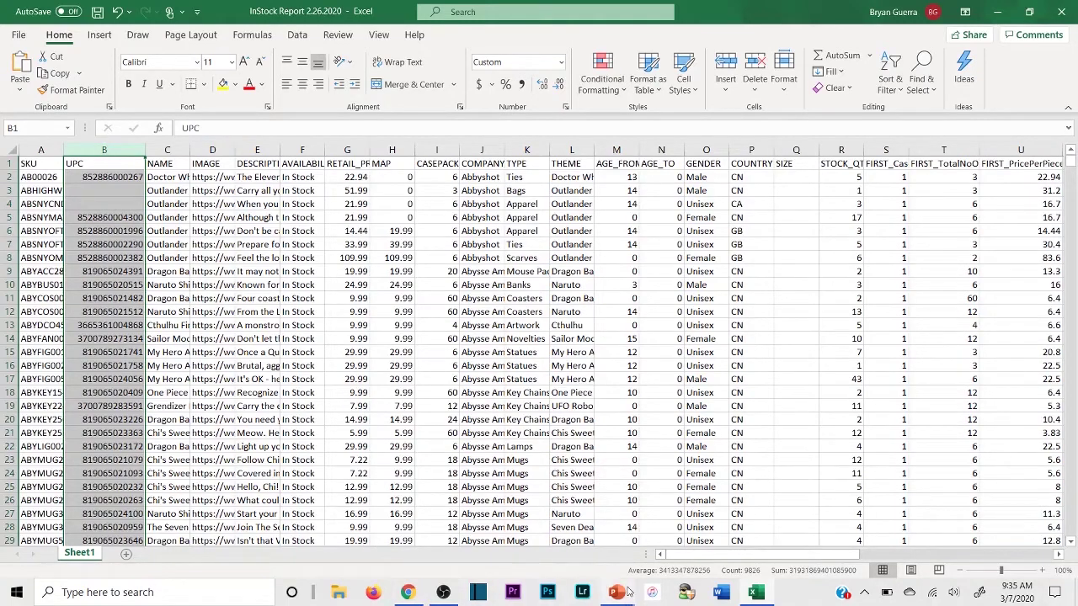
mouse_move(627, 592)
left_click(695, 515)
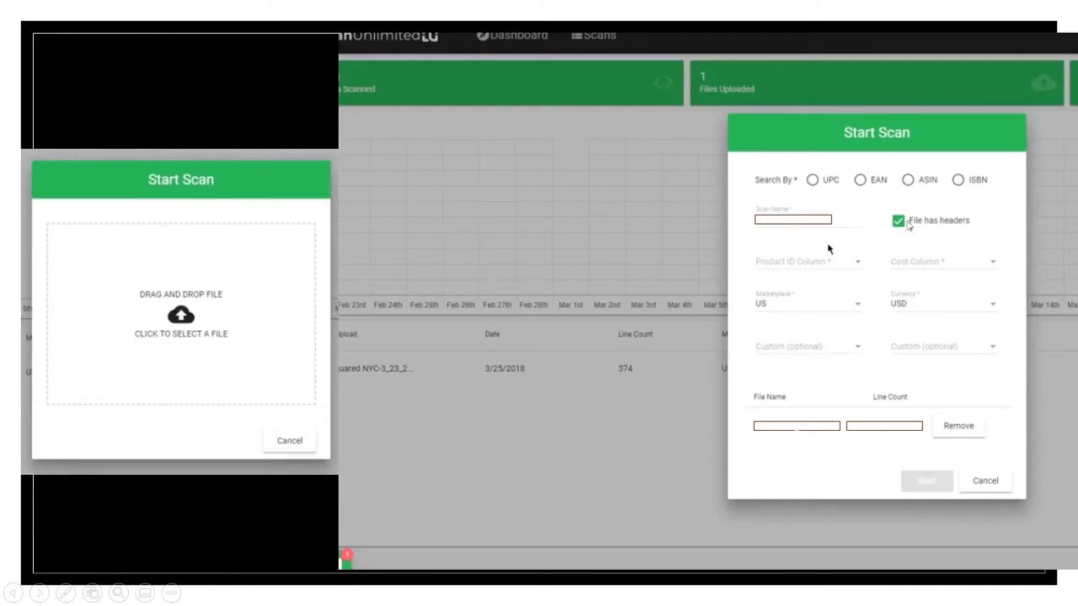
Switch to the InStock Report in Excel and delete the header row
key("super")
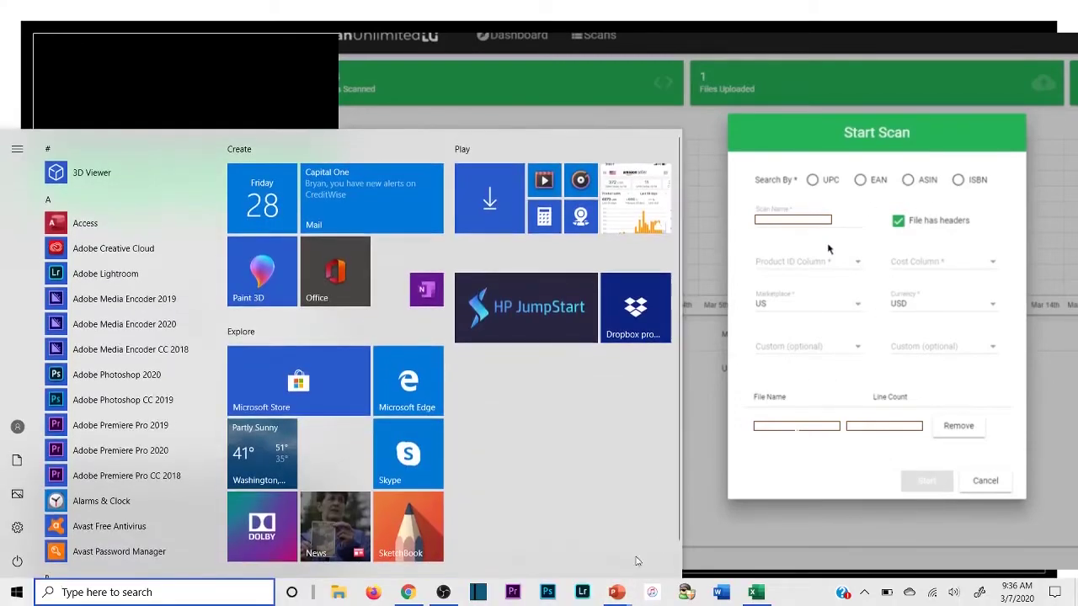
left_click(756, 592)
left_click(296, 204)
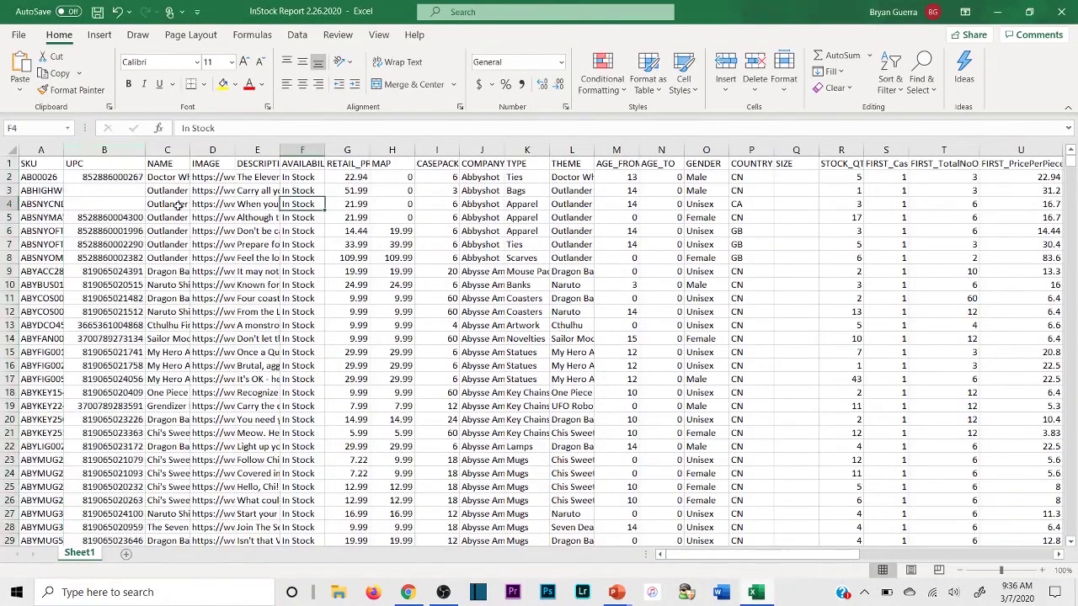
left_click(8, 162)
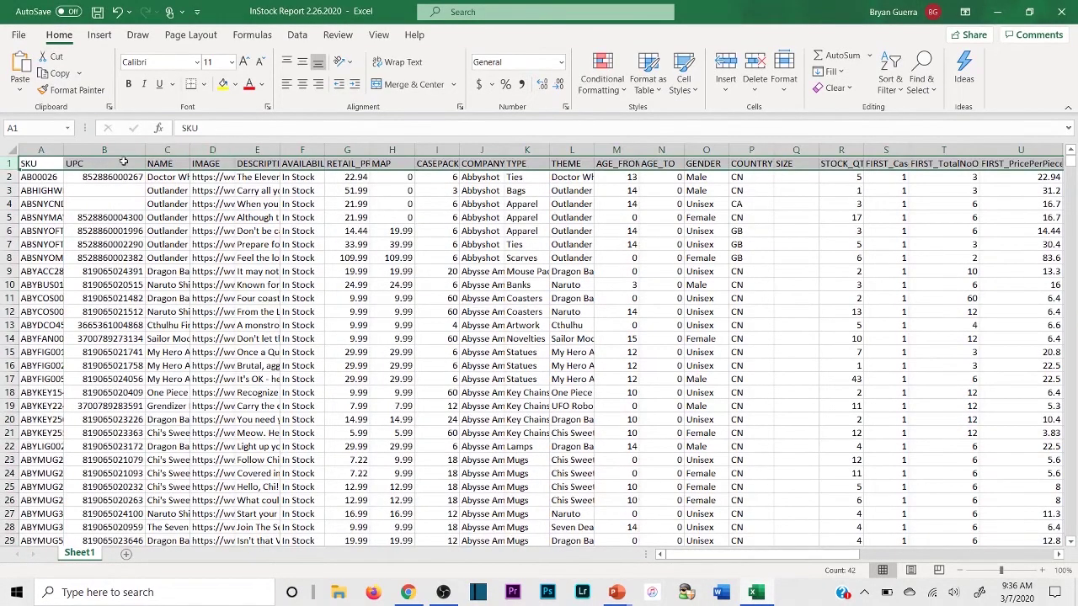
right_click(10, 163)
key("Escape")
key("ctrl+minus")
left_click(93, 204)
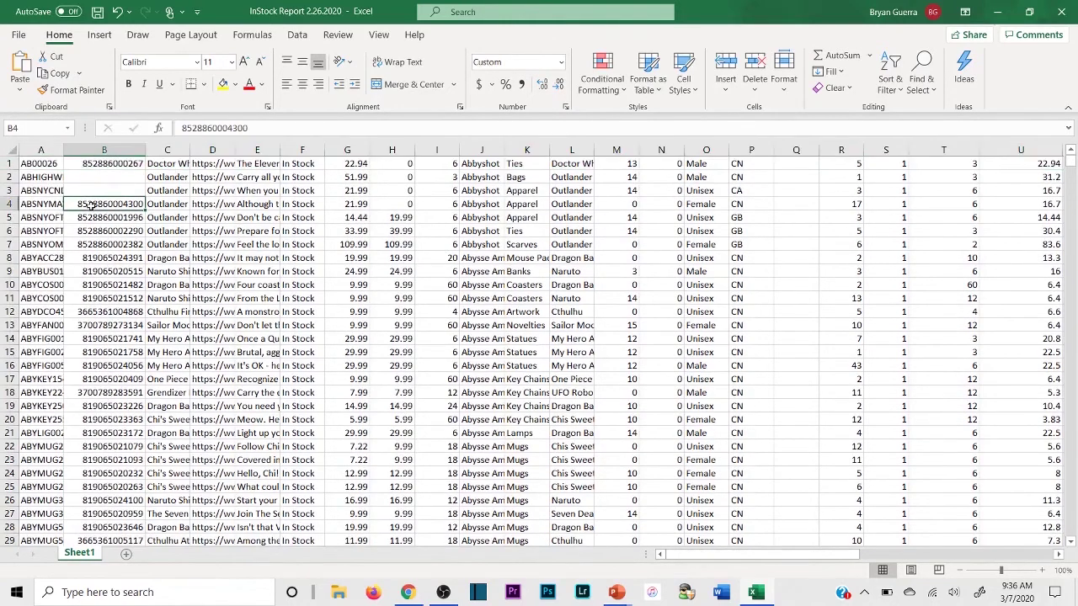
Undo the header row deletion and return to the PowerPoint slide show
key("ctrl+z")
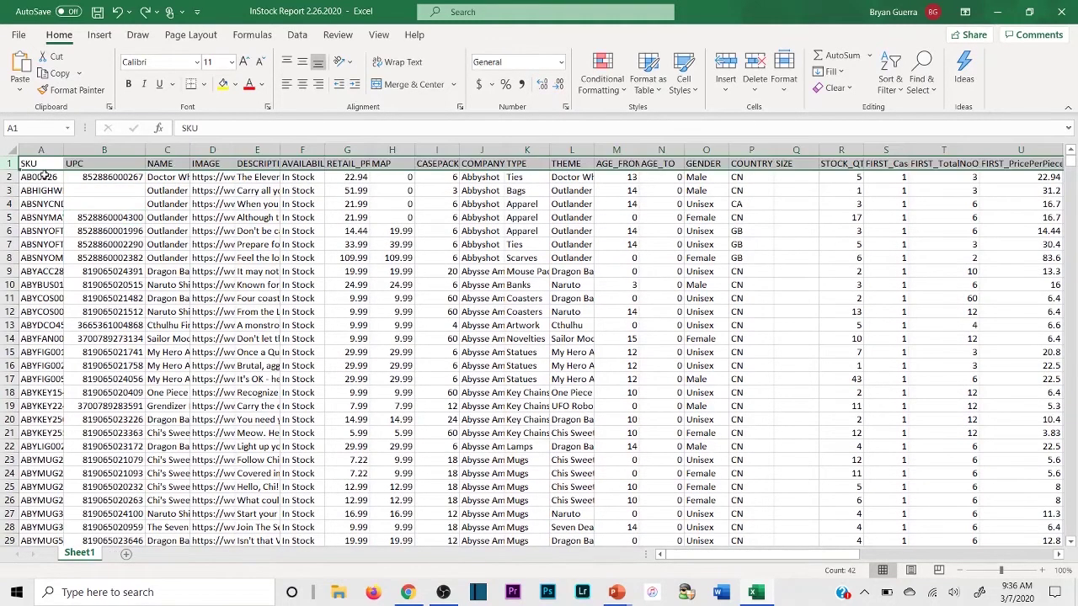
left_click(101, 203)
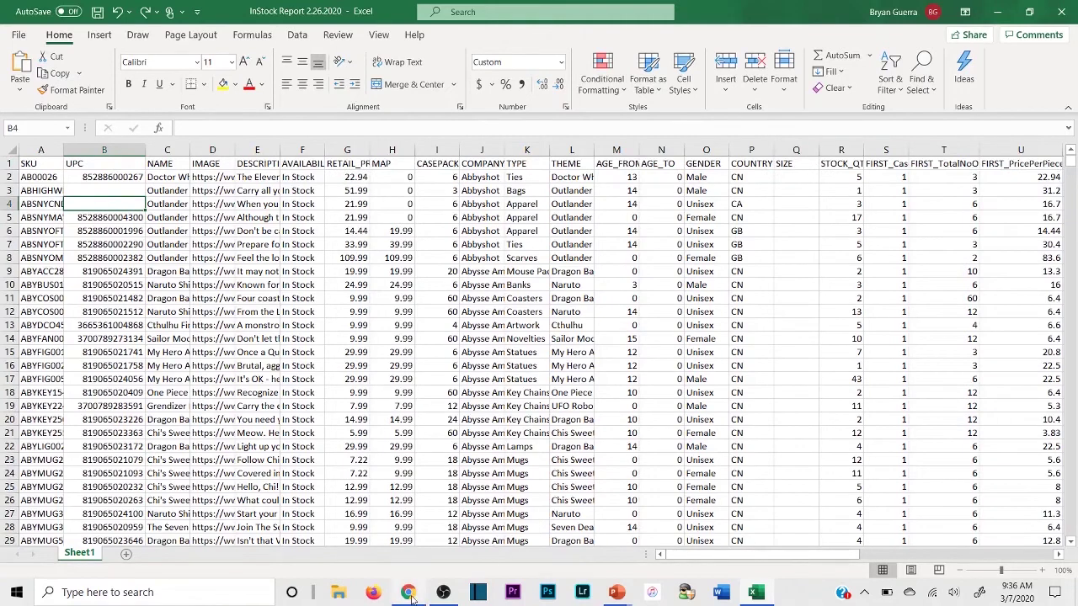
mouse_move(628, 596)
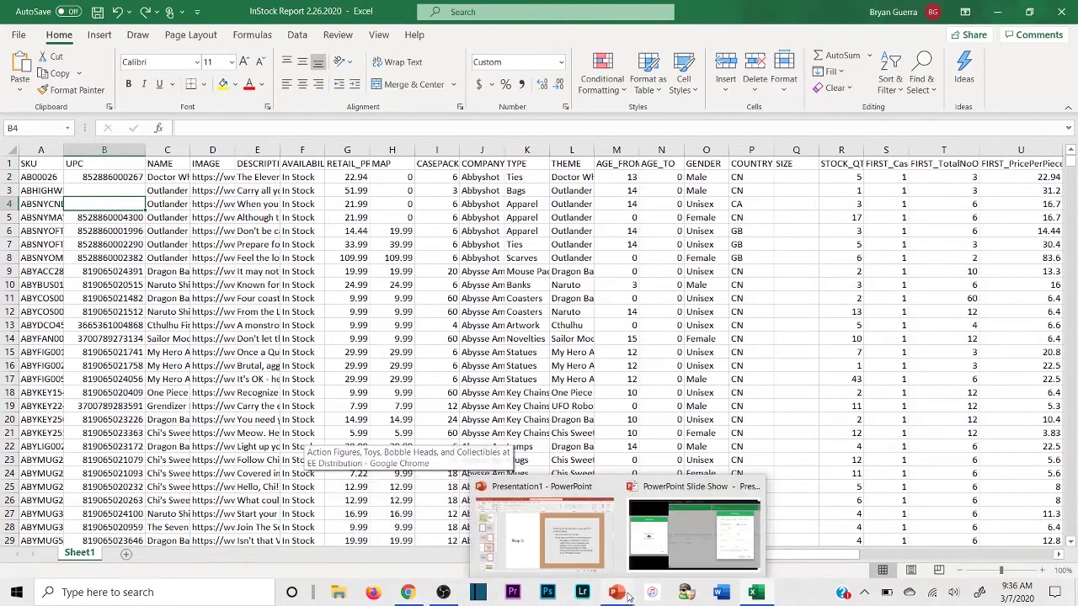
left_click(693, 532)
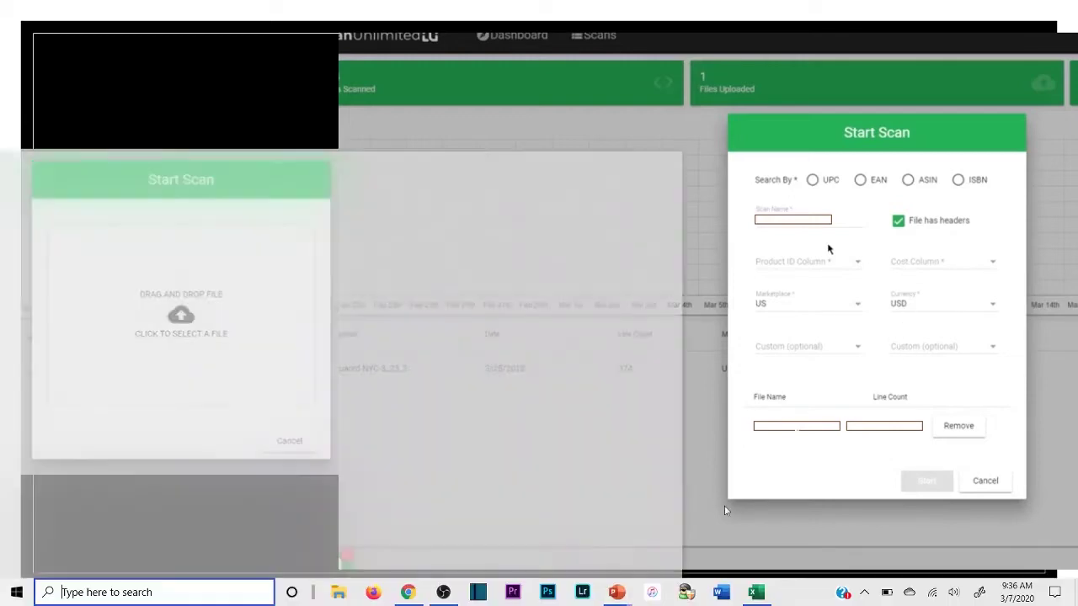
Switch to the InStock Report in Excel, locate the FIRST_PricePerPiece column and its first price, and return to the slide show
key("super")
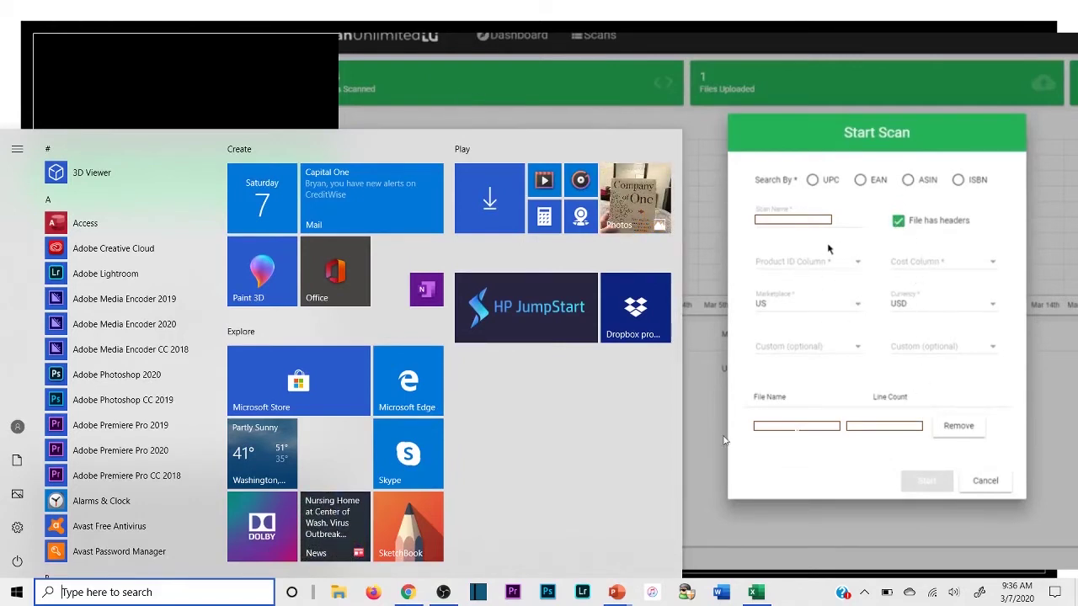
left_click(757, 592)
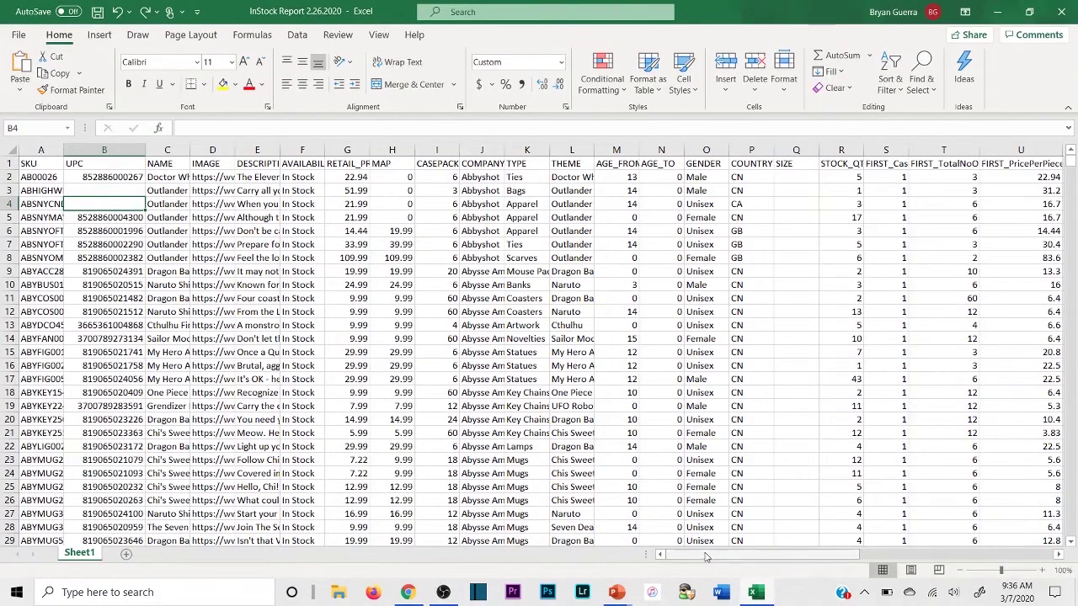
left_click_drag(707, 555, 755, 553)
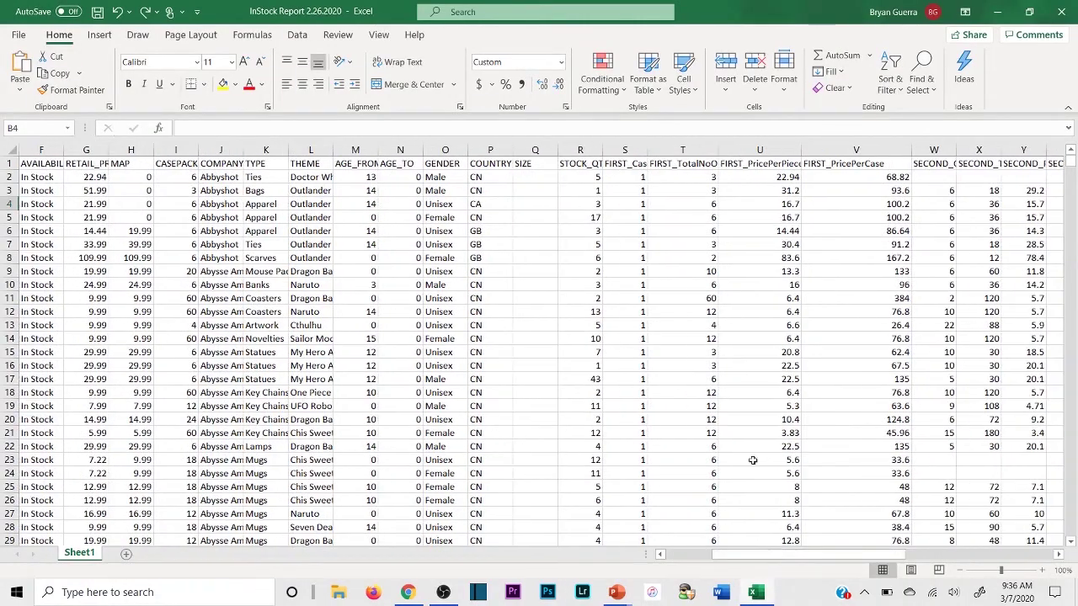
left_click(759, 149)
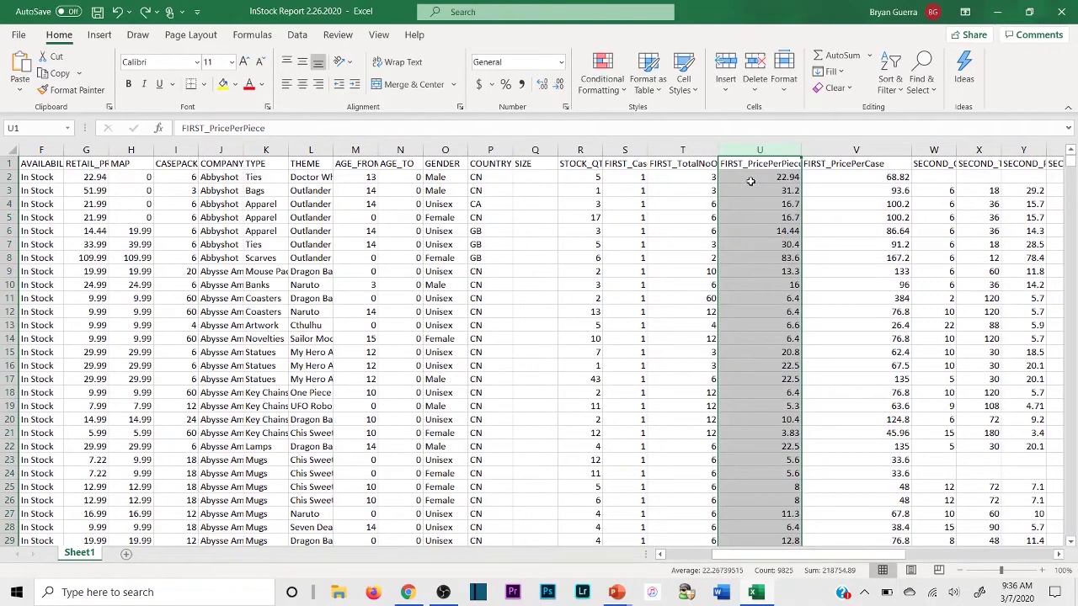
left_click(750, 178)
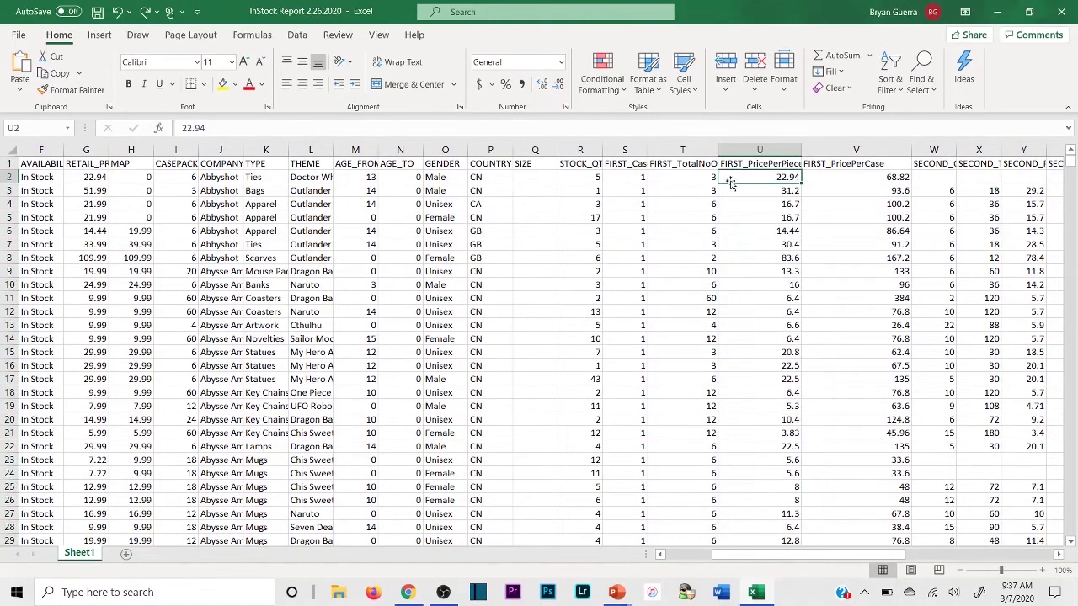
left_click(991, 12)
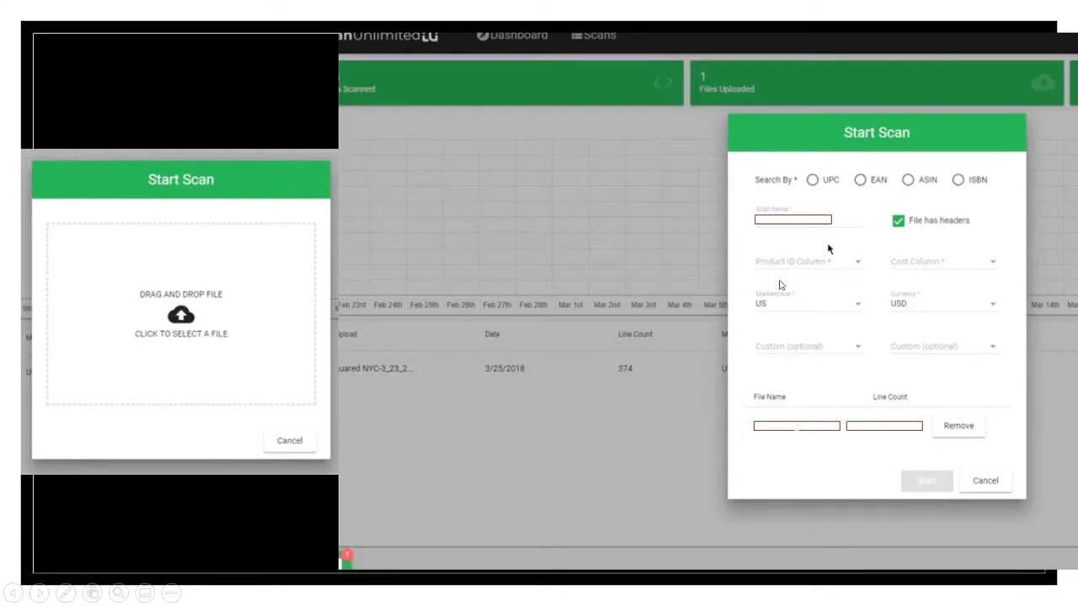
Leave the slide show and stock report for the EE 2/26 scan in ScanUnlimited and look through its best-ranked products
key("super")
left_click(758, 594)
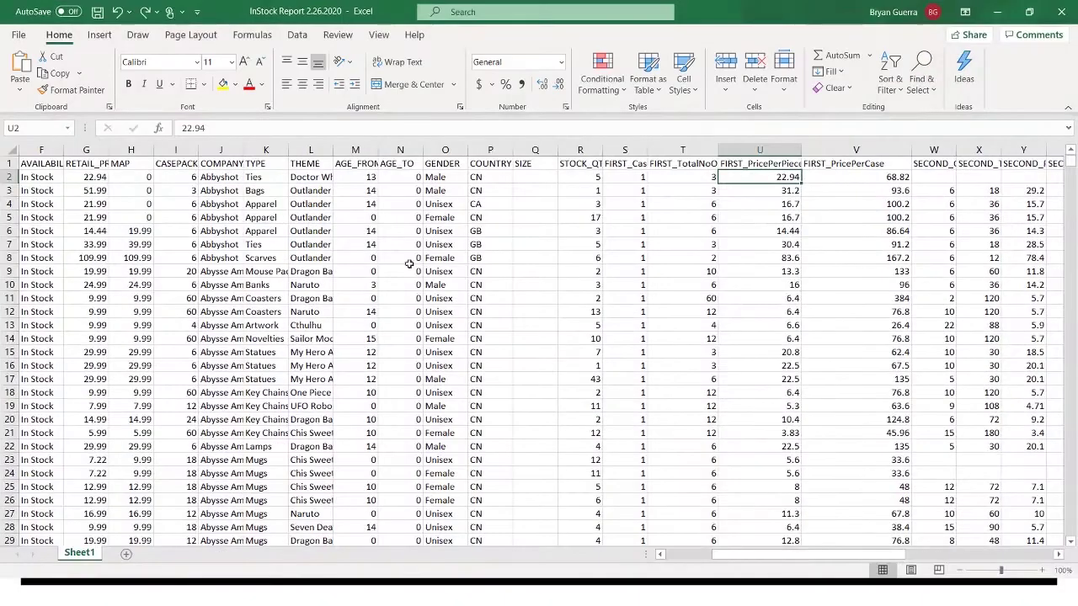
left_click(997, 11)
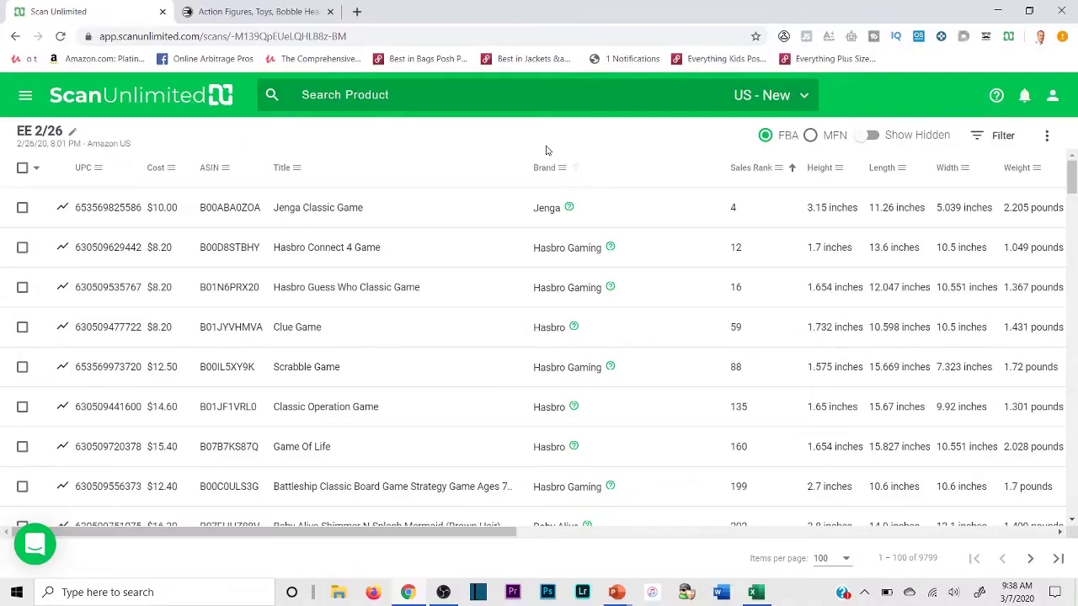
scroll(508, 231, "down", 3)
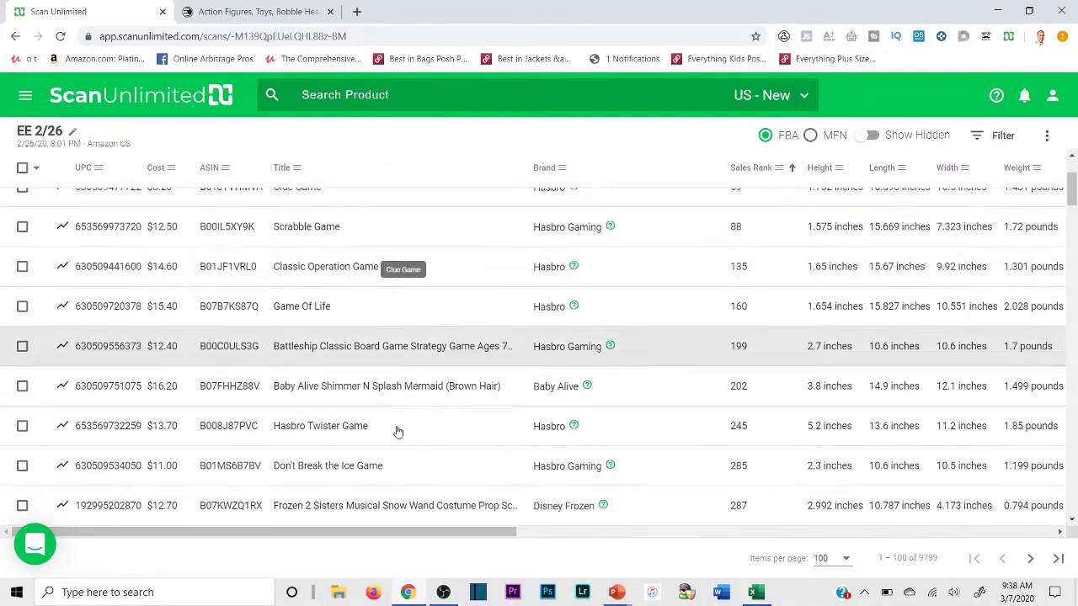
scroll(357, 413, "up", 3)
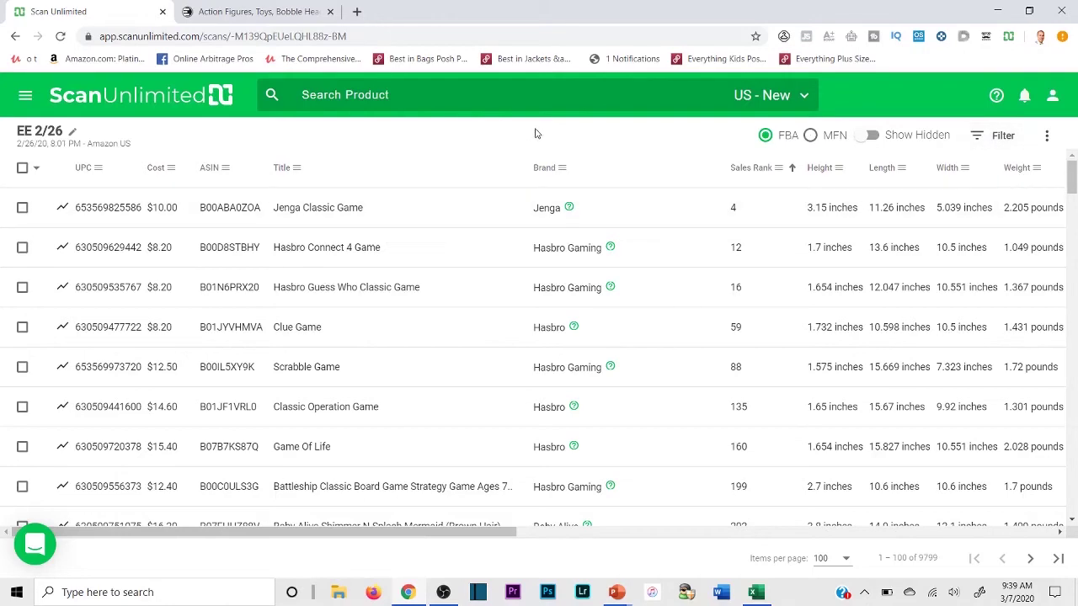
Review the column filters available for the EE 2/26 scan, including Profit and Roi, and close them without applying any
left_click(997, 136)
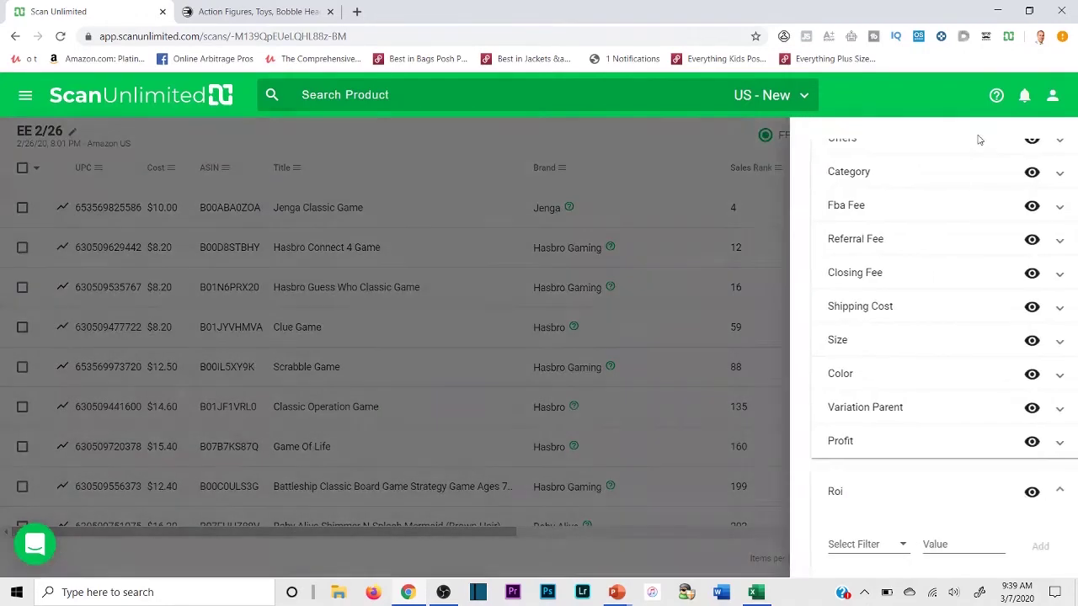
scroll(936, 277, "down", 6)
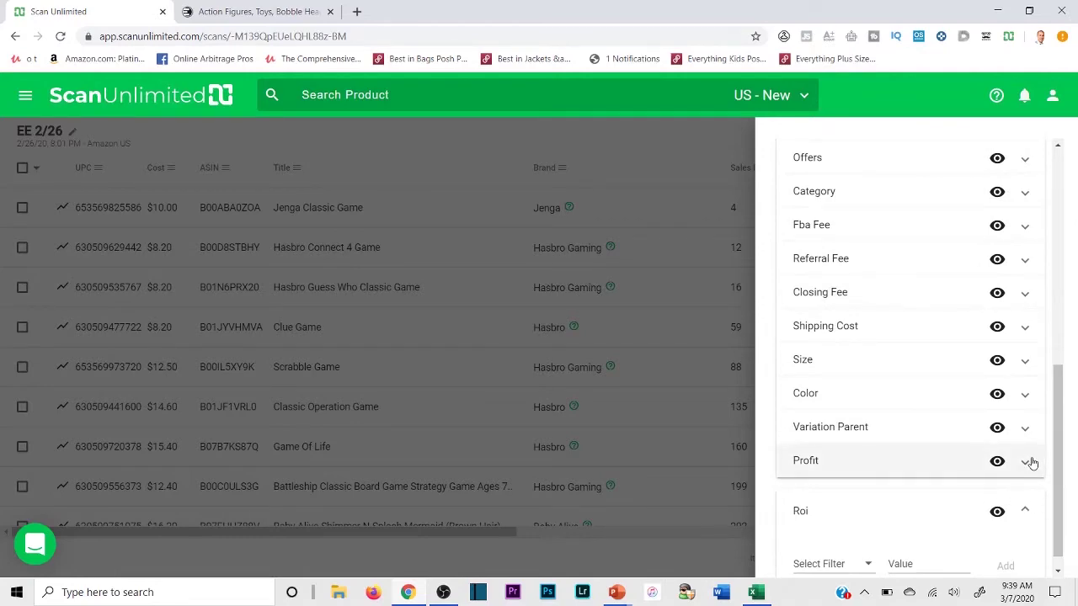
scroll(842, 308, "up", 3)
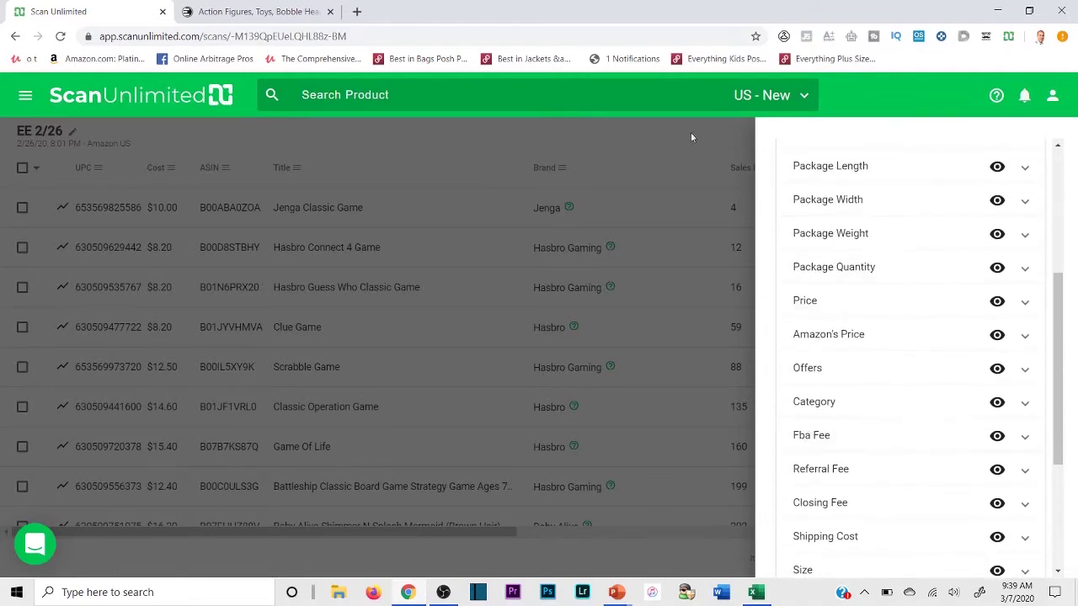
left_click(621, 154)
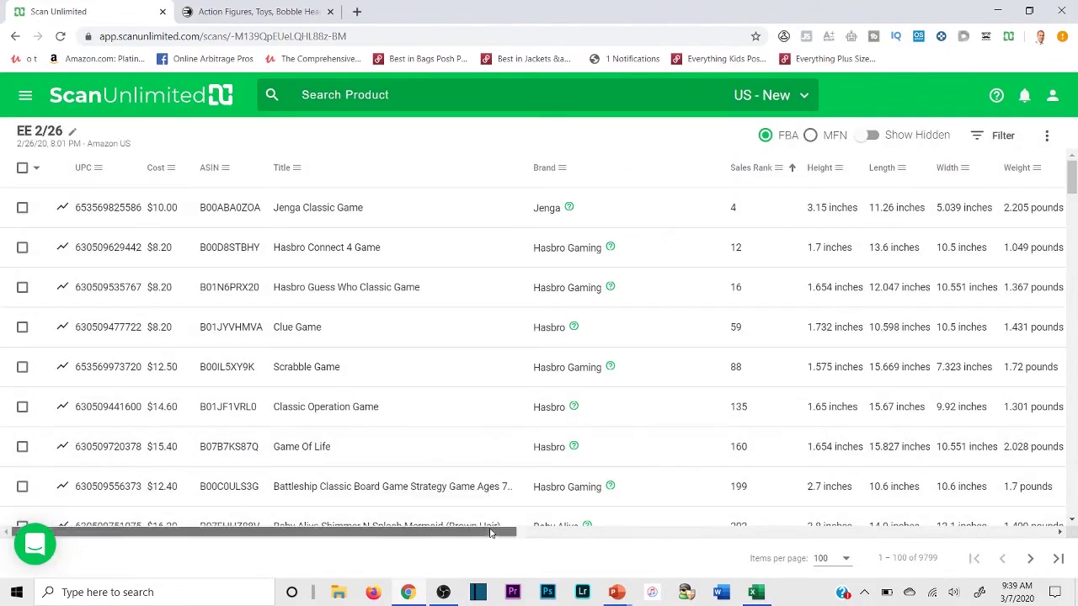
Review the net profit and ROI of the first results and highlight the sales rank of Jenga Classic Game
left_click_drag(505, 531, 1066, 529)
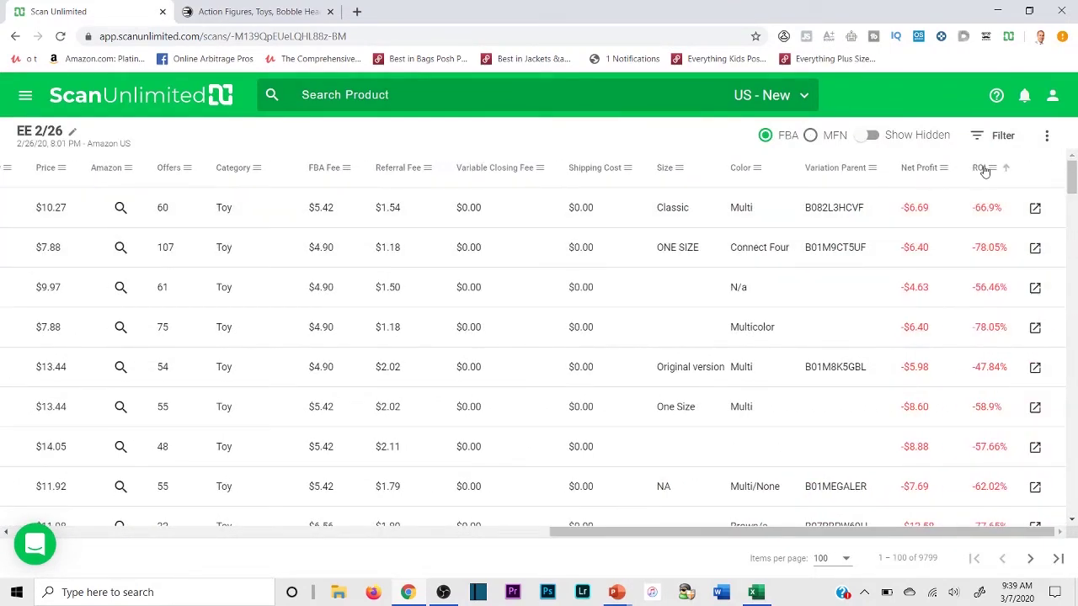
left_click_drag(765, 531, 272, 532)
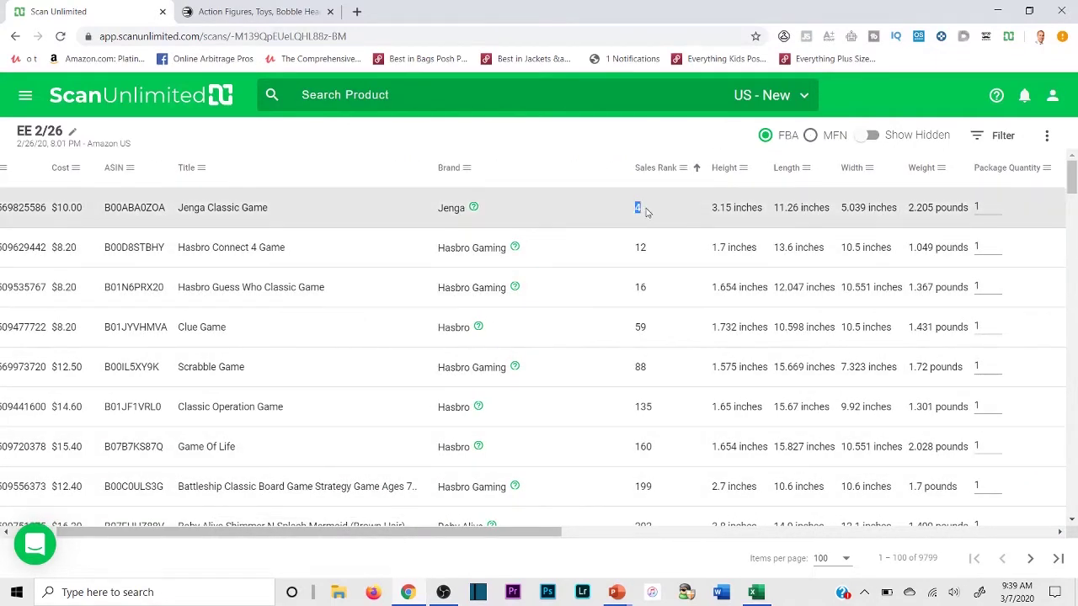
Filter the EE 2/26 scan to products with an Roi greater than 30% and apply the filter
scroll(657, 402, "down", 10)
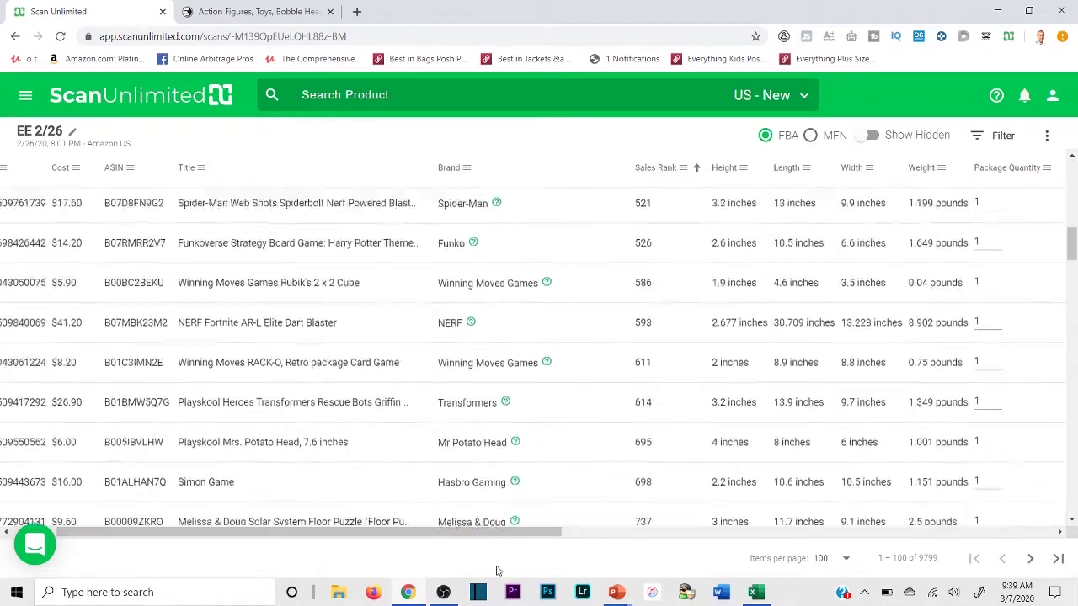
scroll(485, 518, "up", 2)
left_click_drag(481, 531, 976, 532)
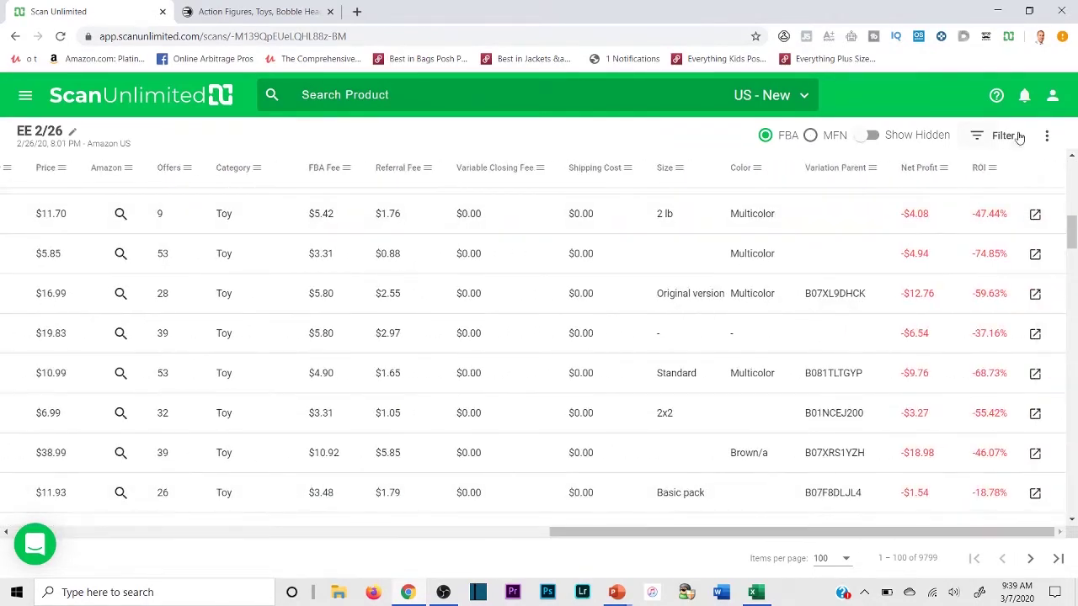
left_click(1004, 136)
scroll(885, 362, "down", 4)
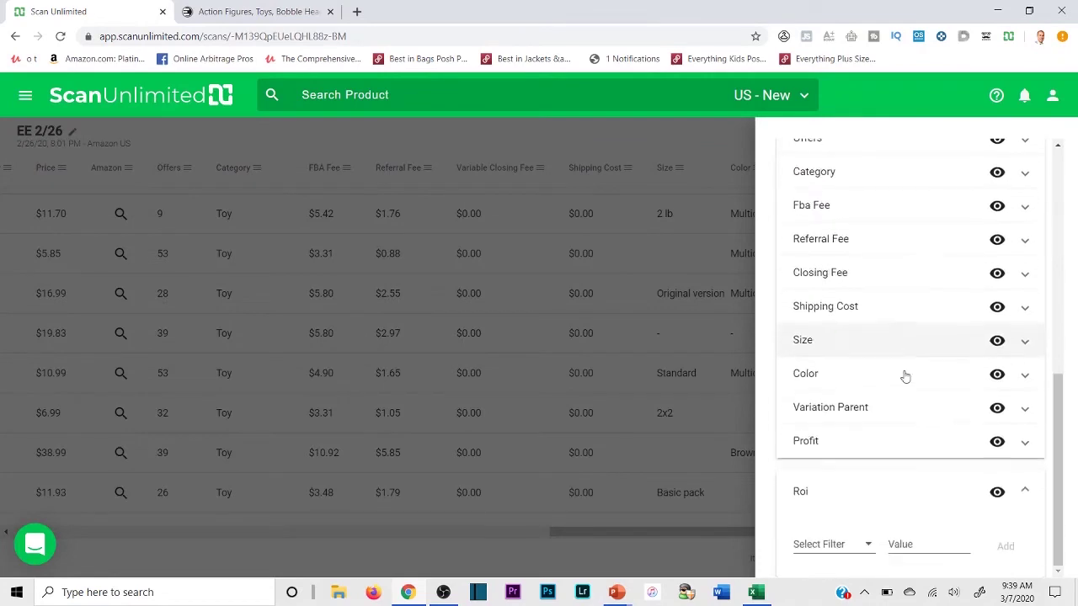
left_click(863, 546)
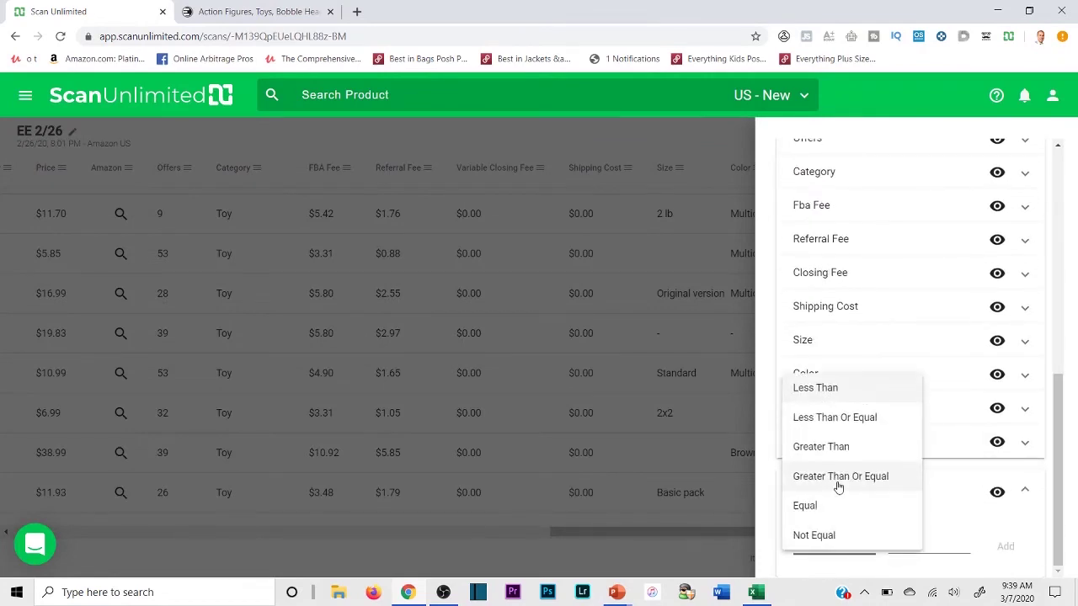
left_click(835, 448)
left_click(908, 548)
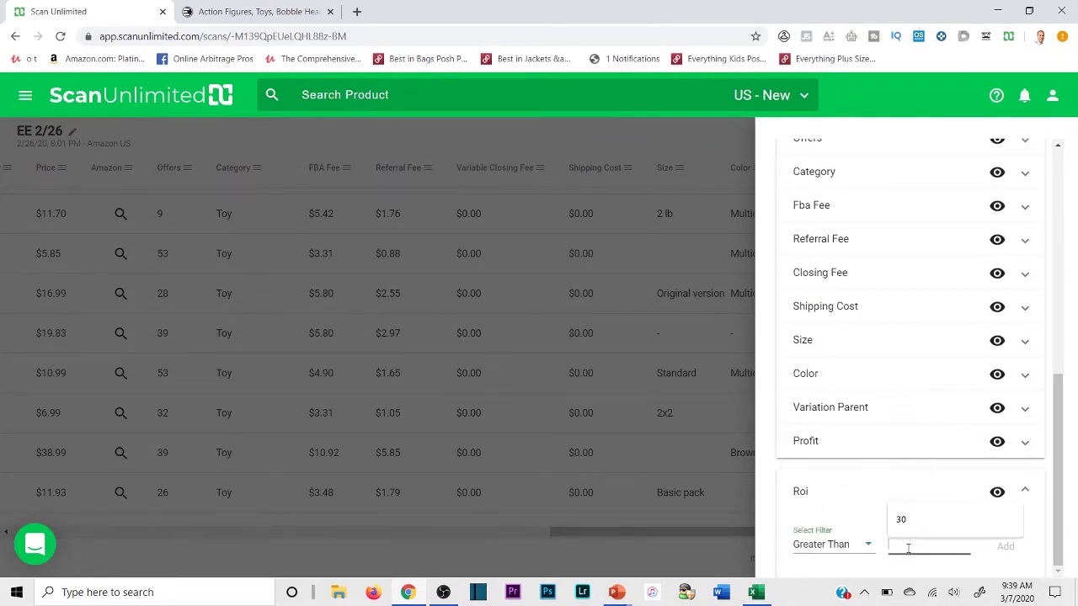
type("30")
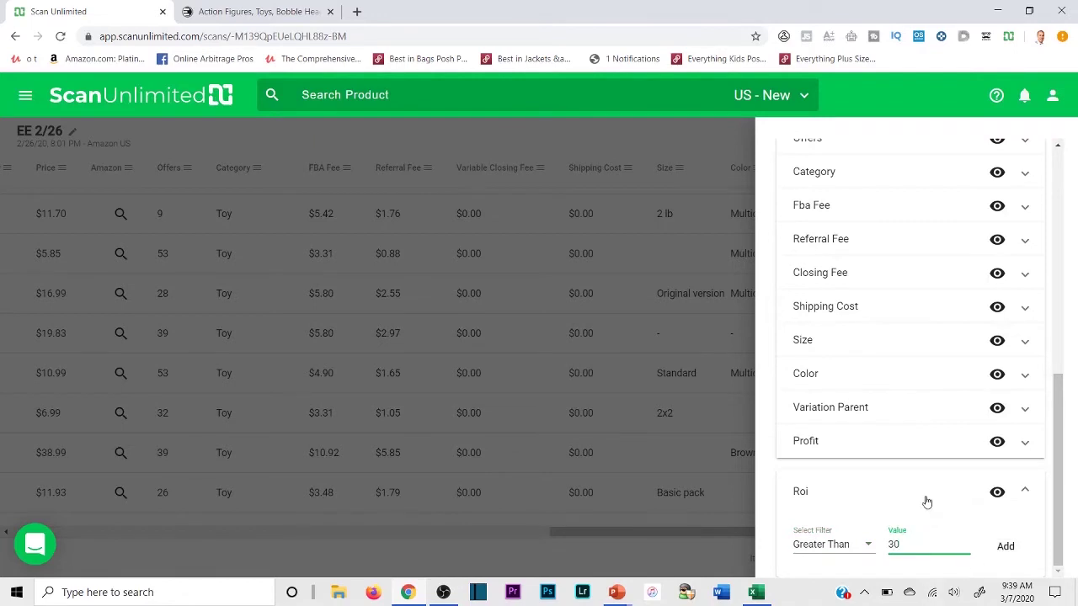
left_click(925, 497)
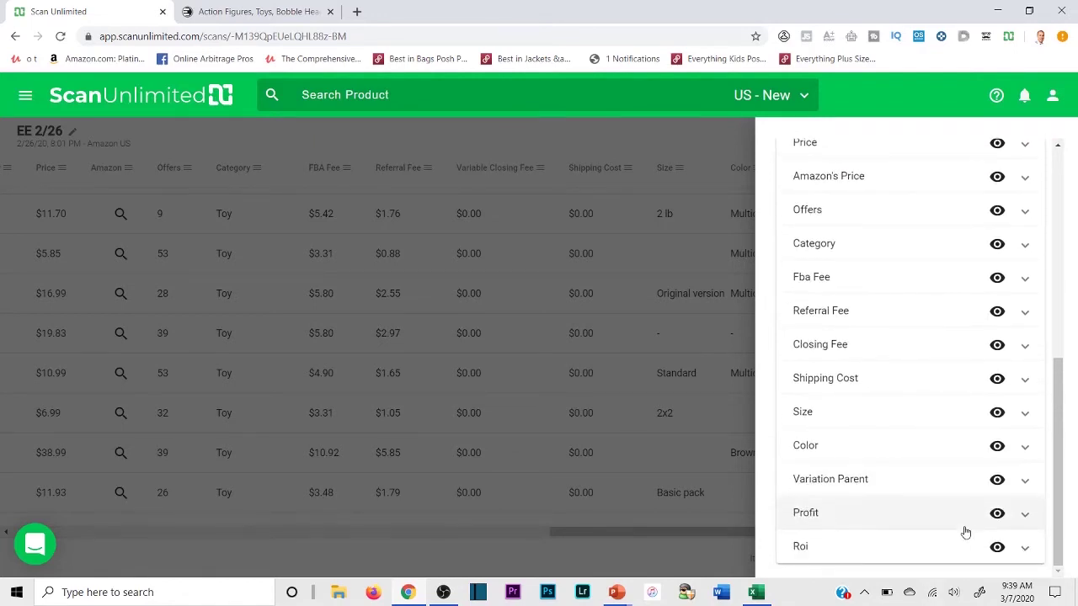
left_click(1026, 547)
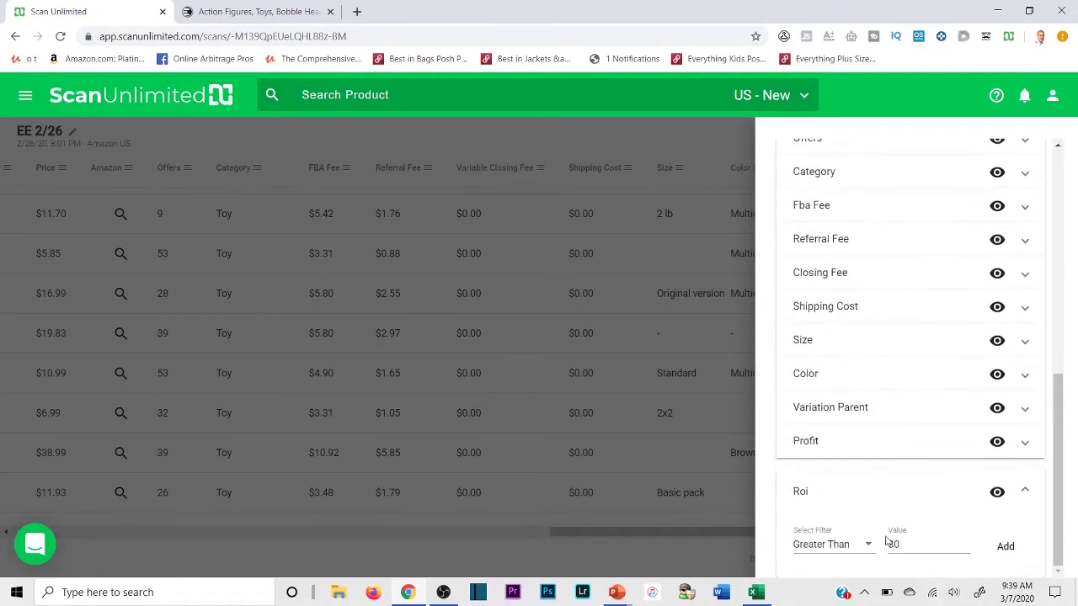
left_click(1006, 547)
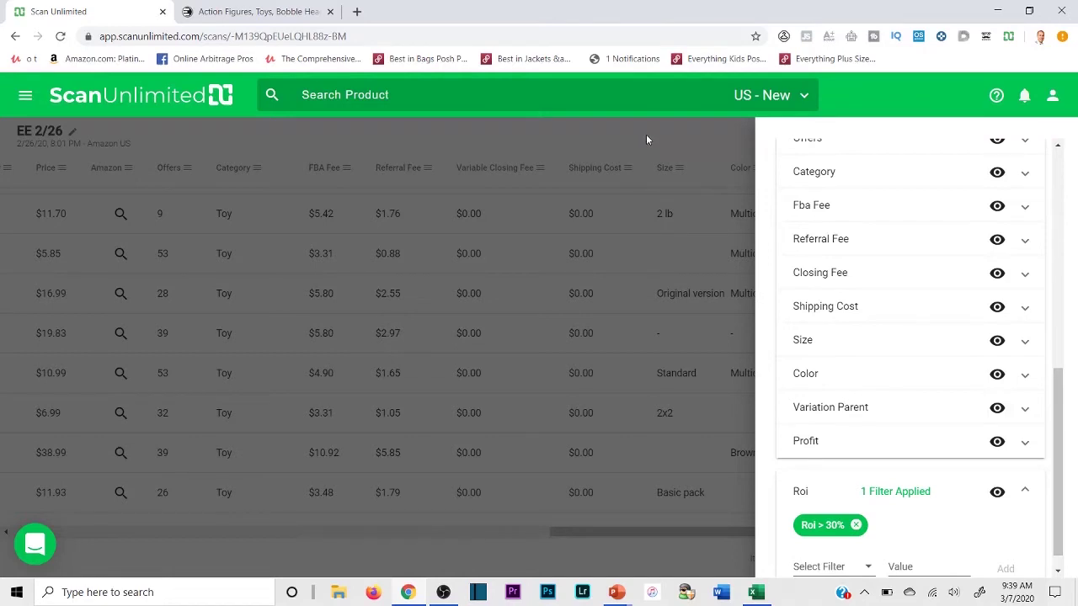
left_click(540, 137)
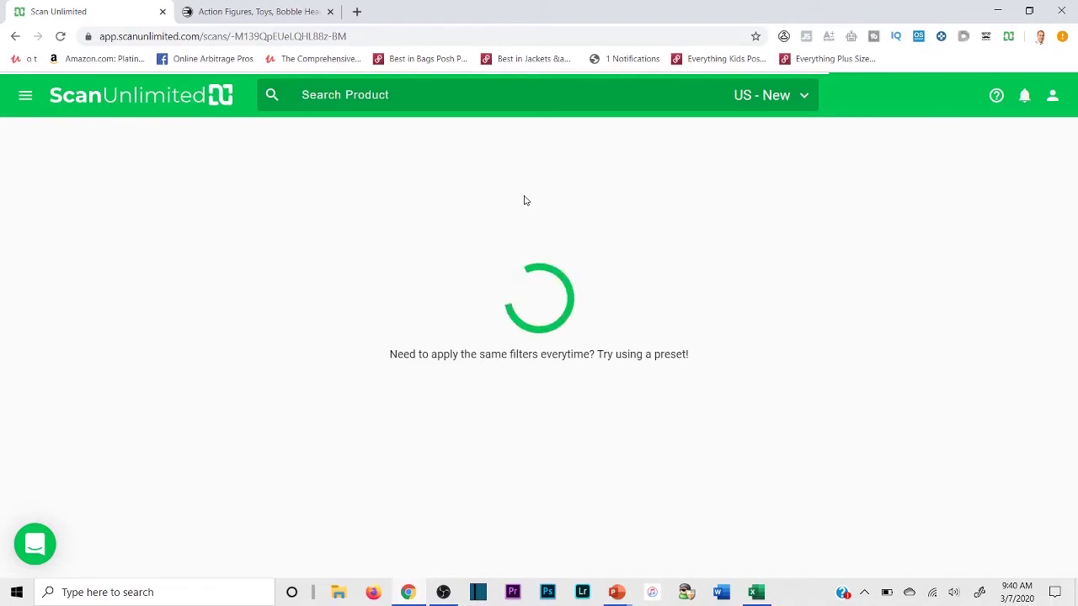
Review the filtered products' net profit and ROI alongside their titles, sales ranks and costs
left_click_drag(387, 533, 942, 549)
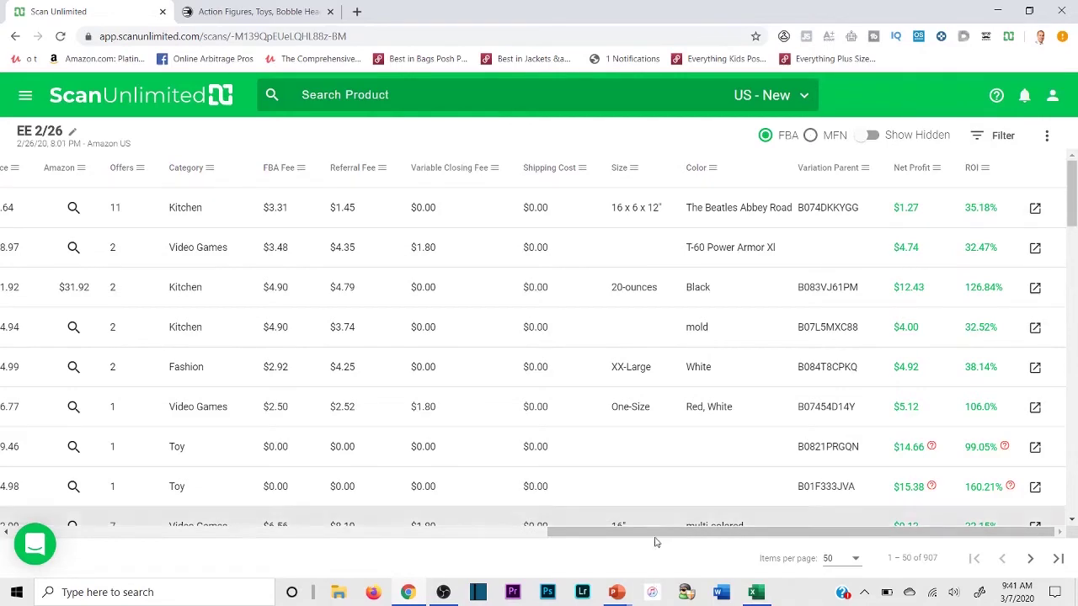
left_click_drag(655, 539, 423, 481)
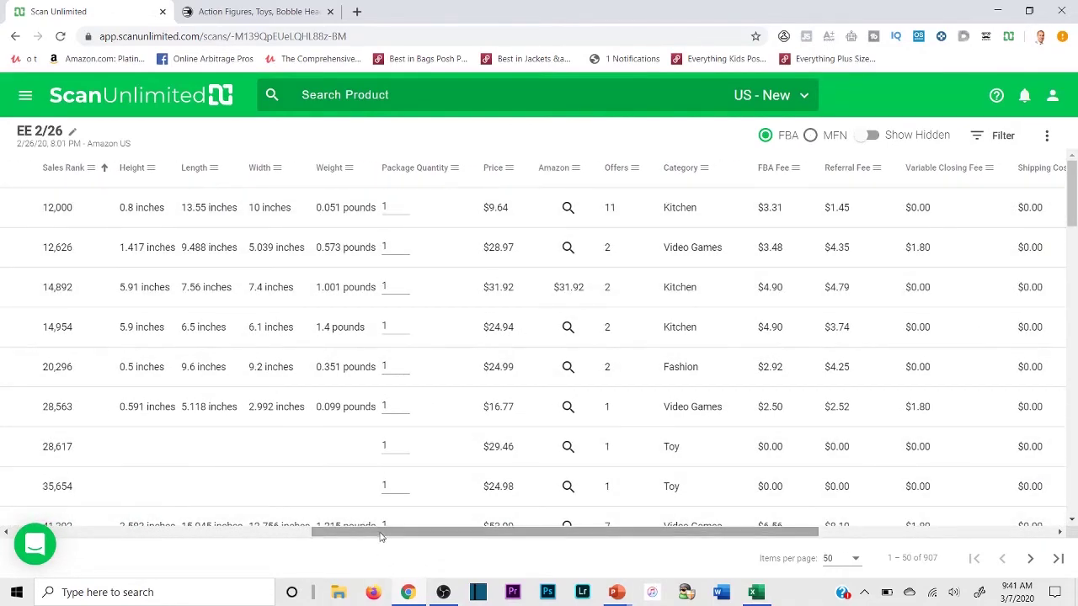
left_click_drag(380, 536, 203, 532)
scroll(337, 337, "down", 1)
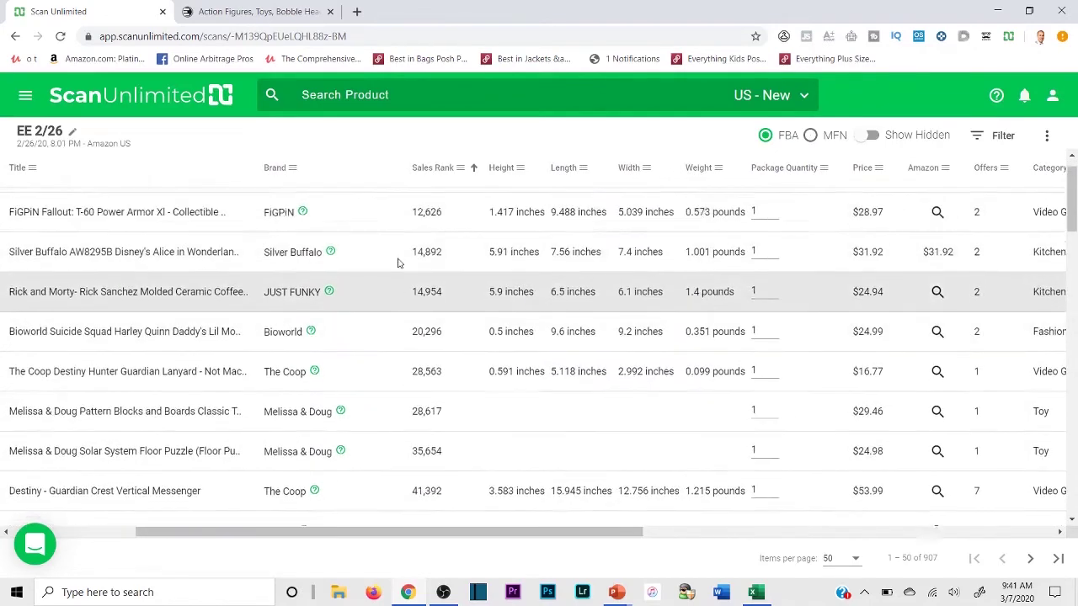
scroll(396, 244, "up", 1)
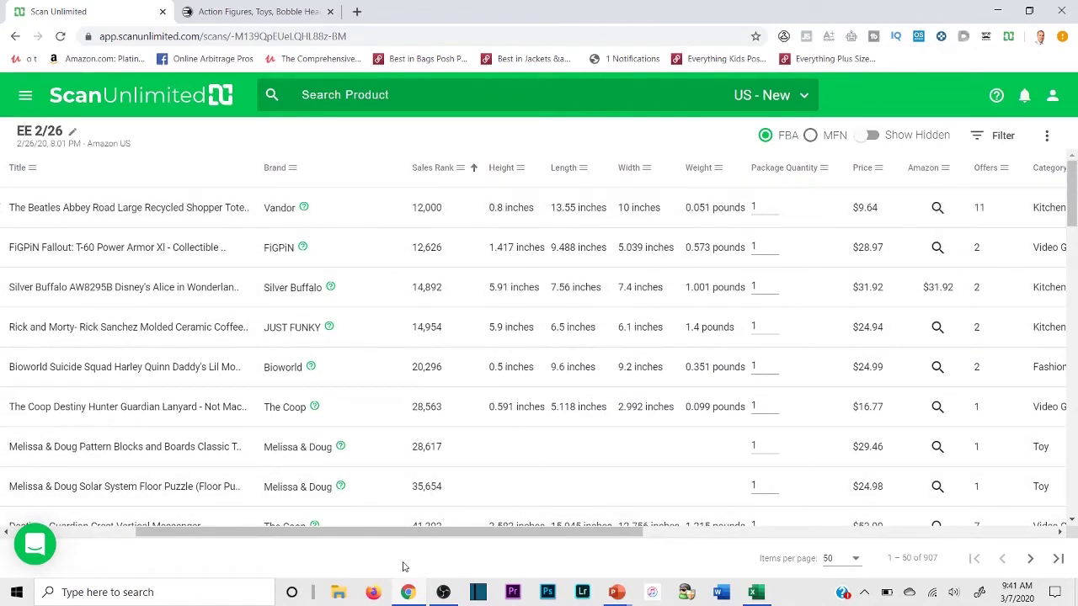
left_click_drag(408, 536, 851, 529)
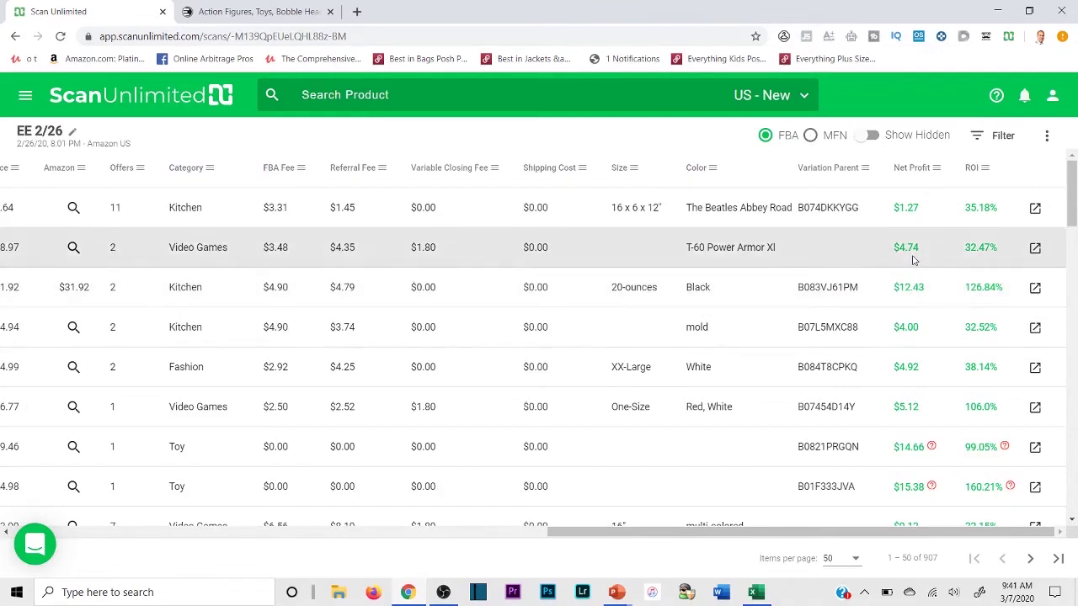
left_click_drag(812, 533, 230, 494)
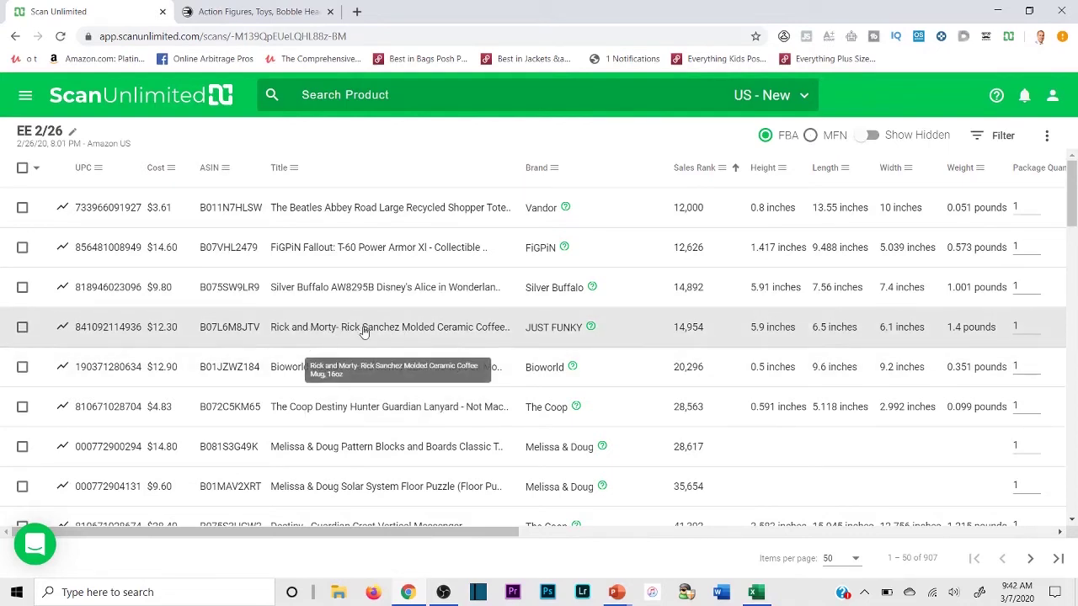
Highlight the net profit of the Destiny - Guardian Crest Vertical Messenger and open its Amazon listing
left_click_drag(261, 533, 860, 515)
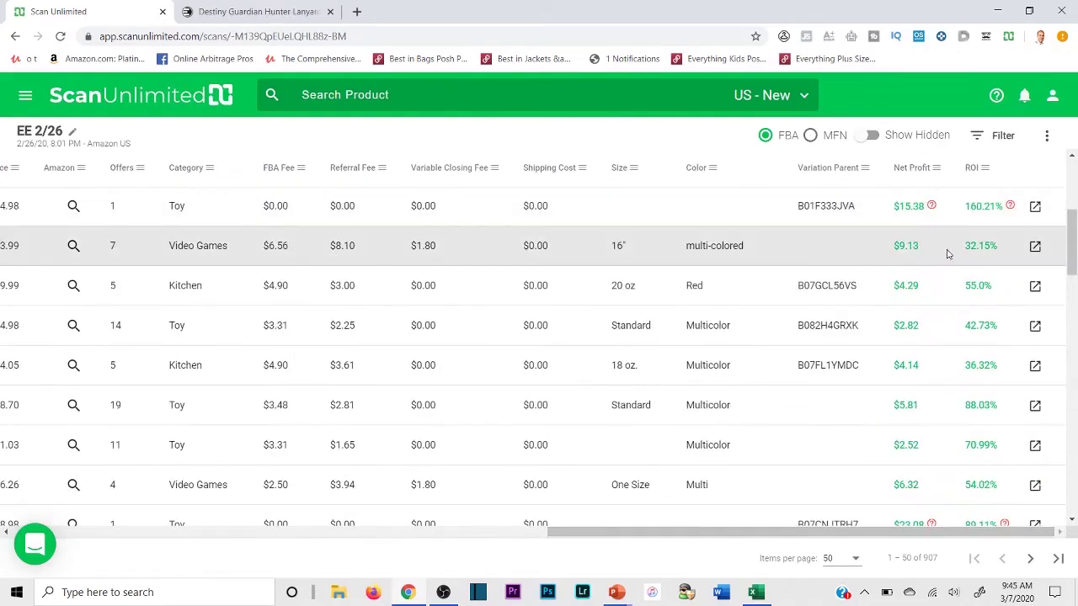
left_click_drag(930, 245, 891, 245)
left_click_drag(844, 532, 283, 528)
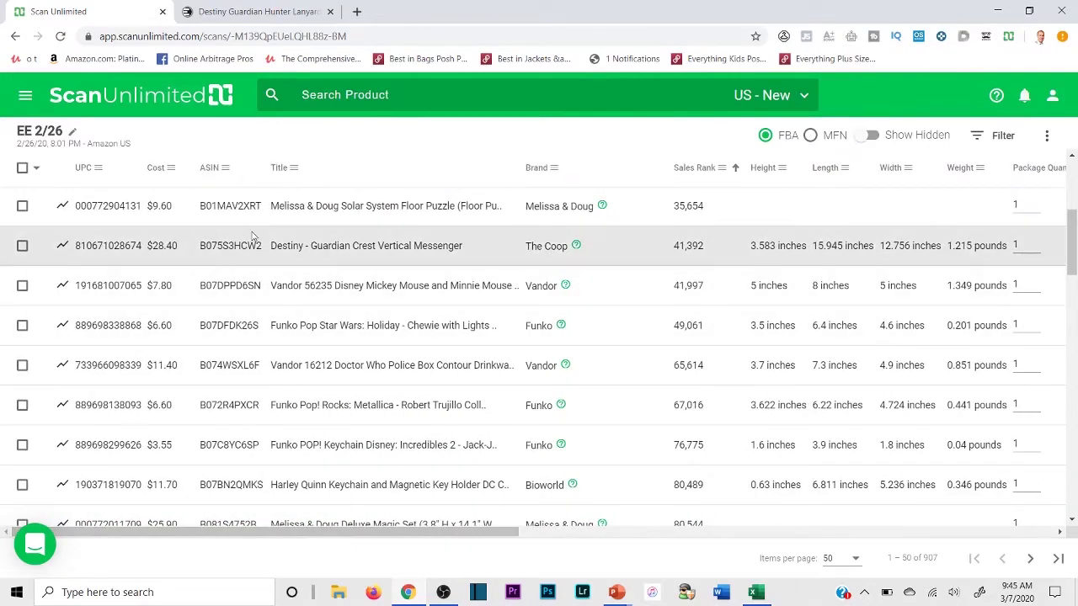
left_click(339, 248)
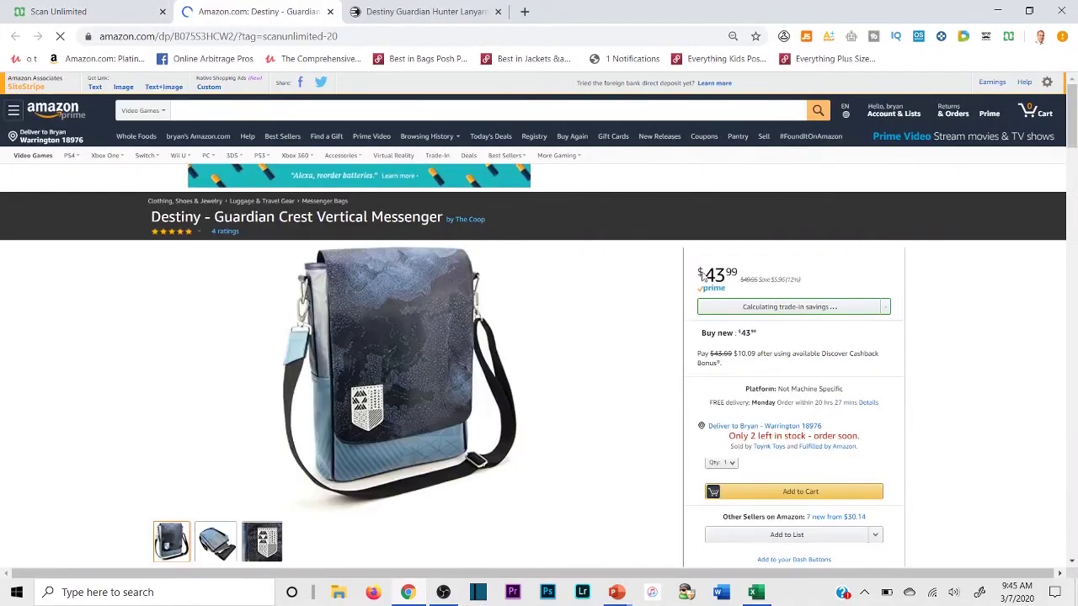
Return to the EE 2/26 scan and copy the UPC of the Destiny - Guardian Crest Vertical Messenger
left_click(51, 7)
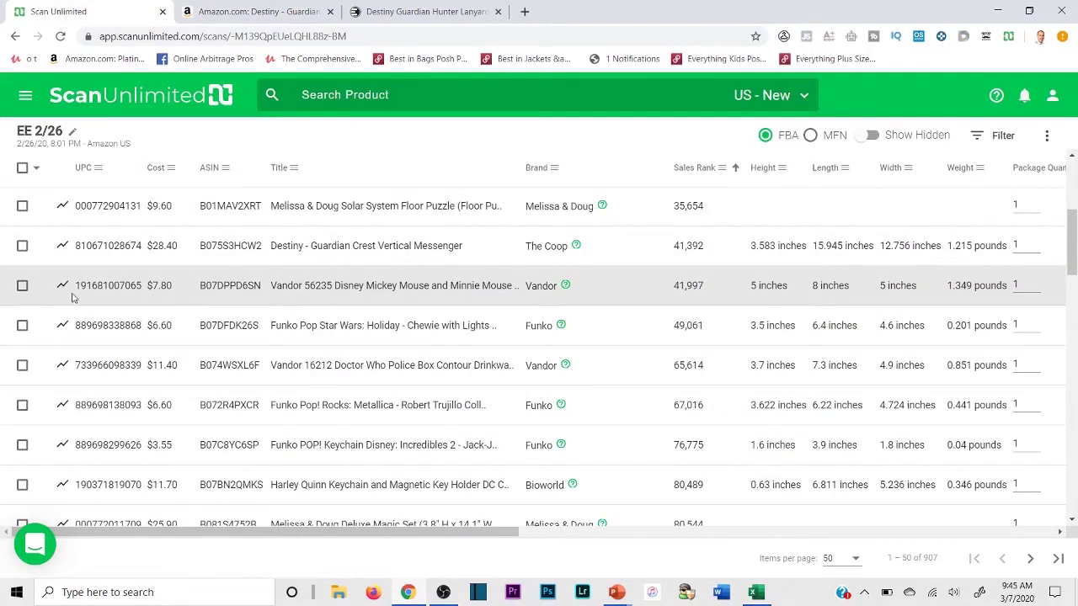
left_click_drag(76, 245, 152, 249)
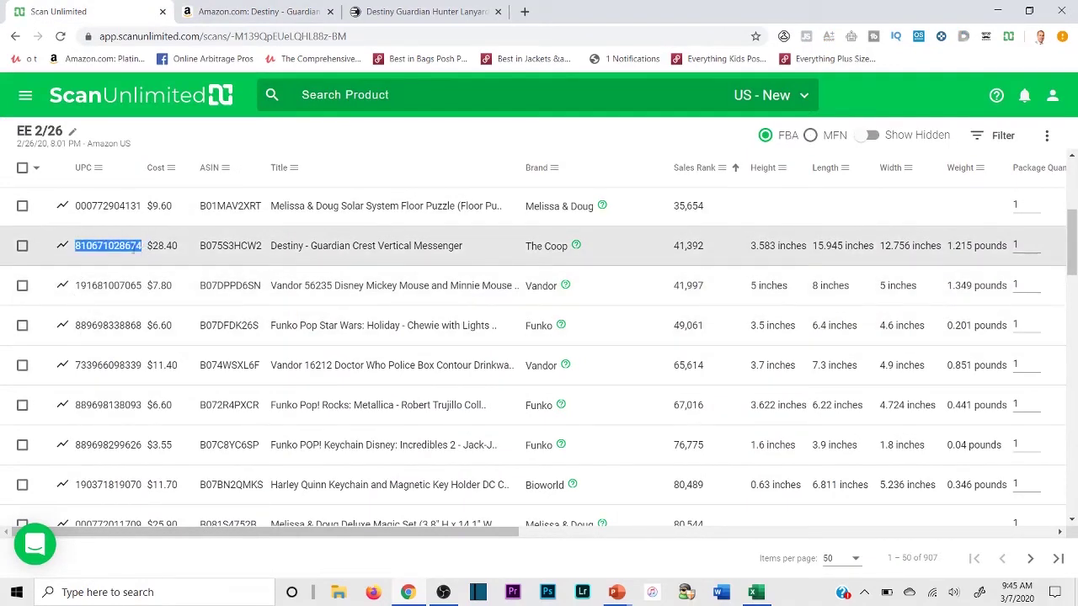
right_click(133, 251)
left_click(154, 254)
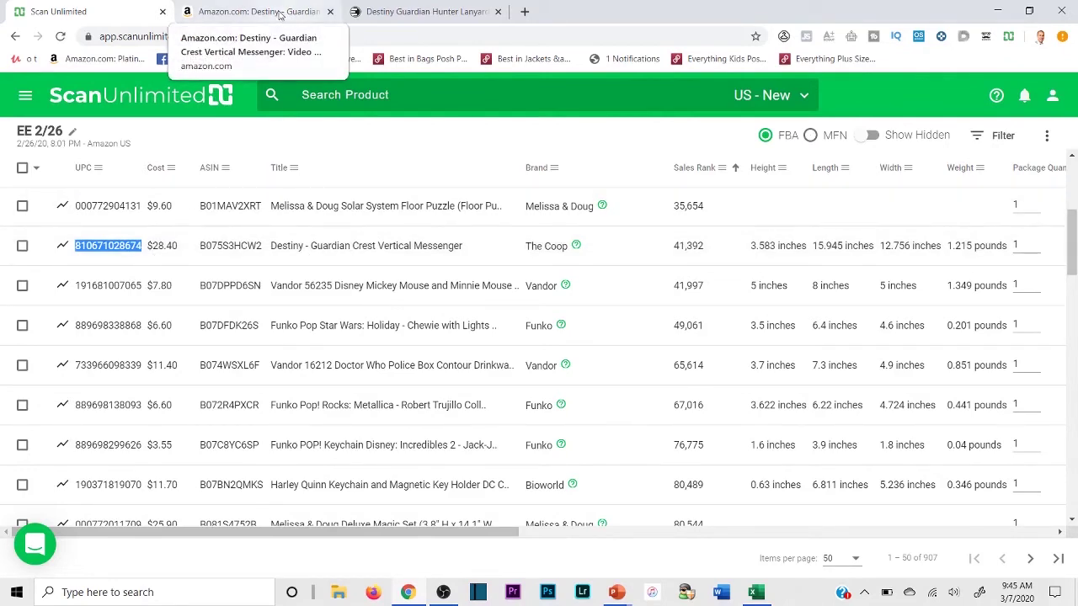
Switch to the InStock Report in Excel, find the copied UPC, and copy the matching product's title
left_click(755, 593)
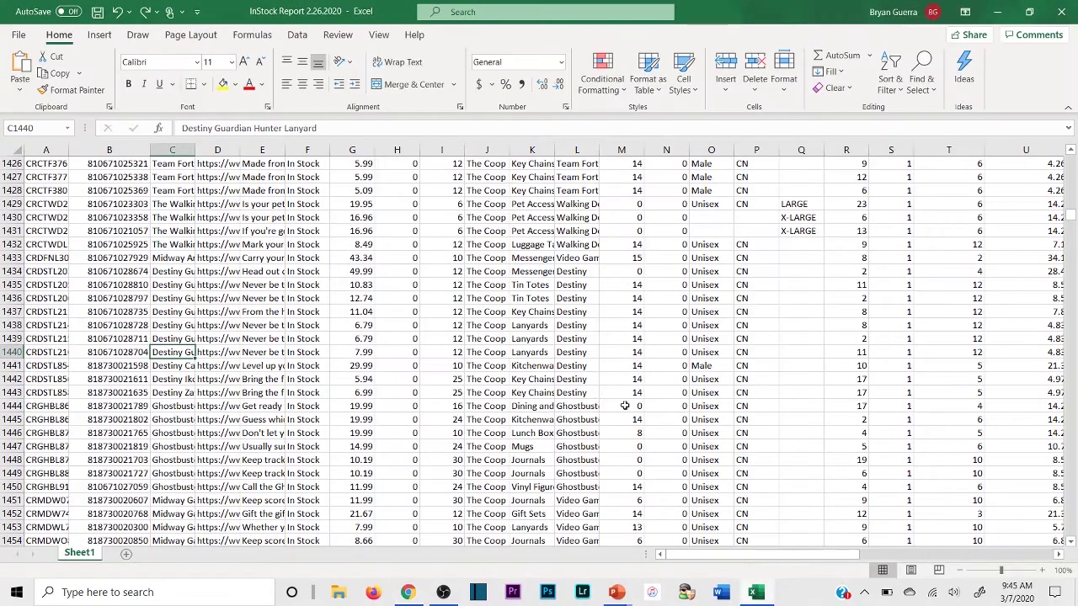
key("ctrl+f")
key("ctrl+v")
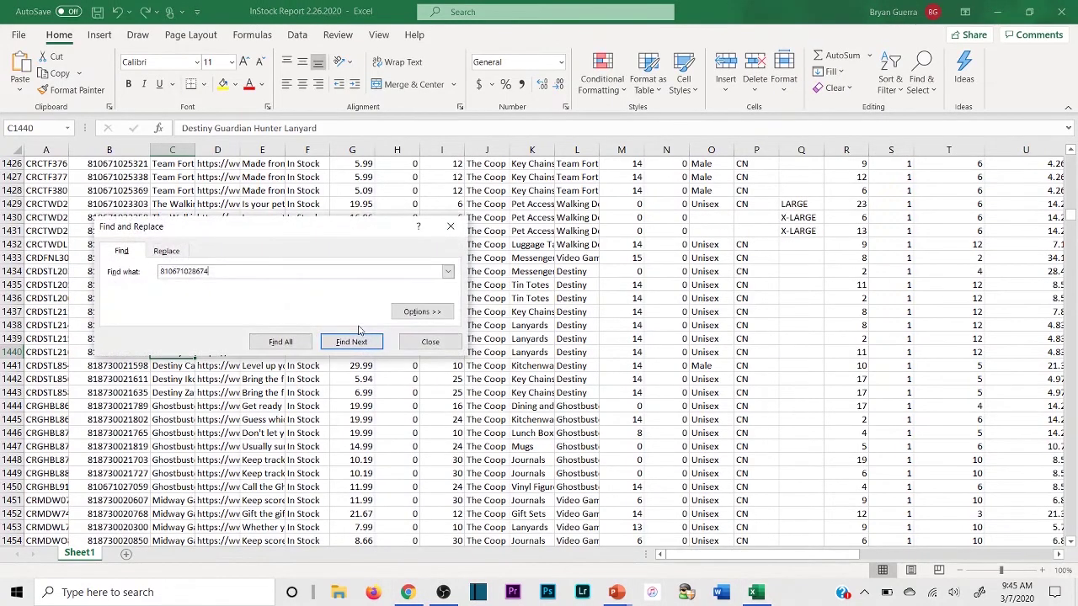
left_click(359, 343)
left_click(487, 341)
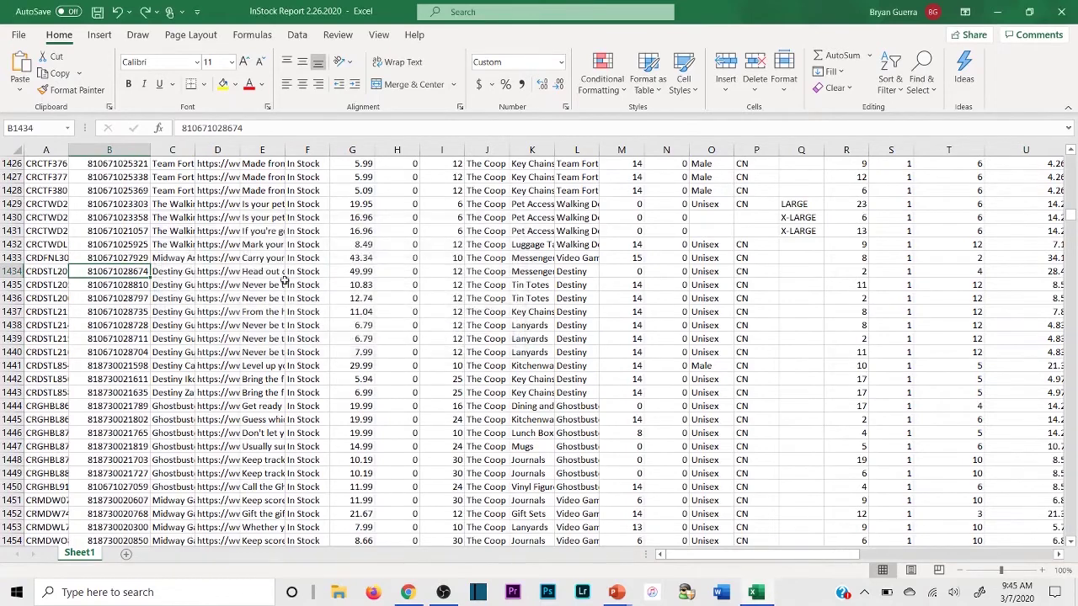
left_click(177, 267)
key("ctrl+c")
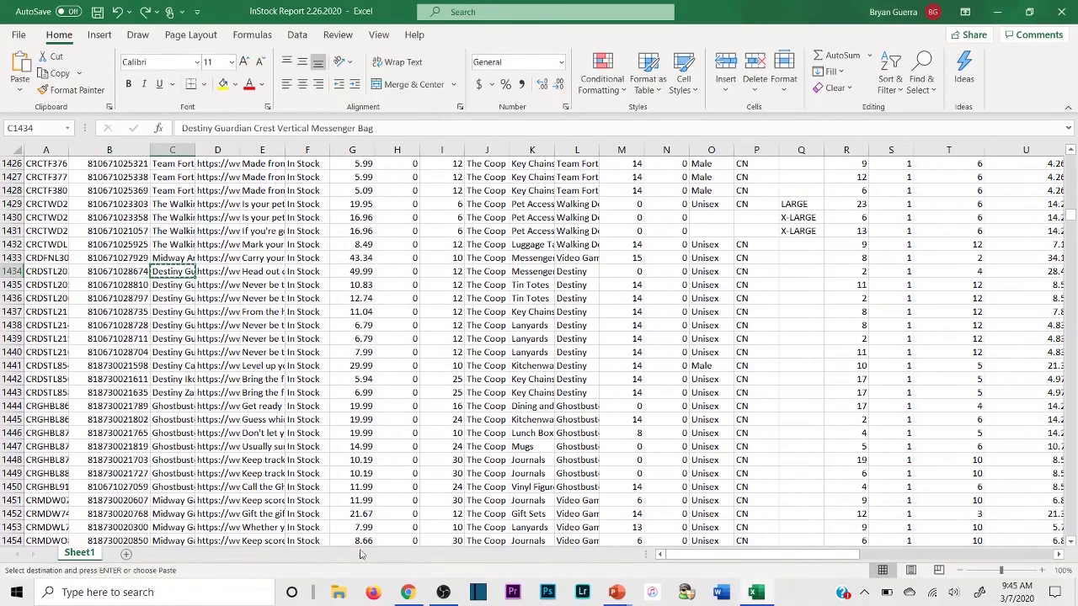
Switch to EE Distribution in Chrome and search all shops for "Destiny Guardian Crest Vertical Messenger Bag"
left_click(407, 590)
left_click(257, 11)
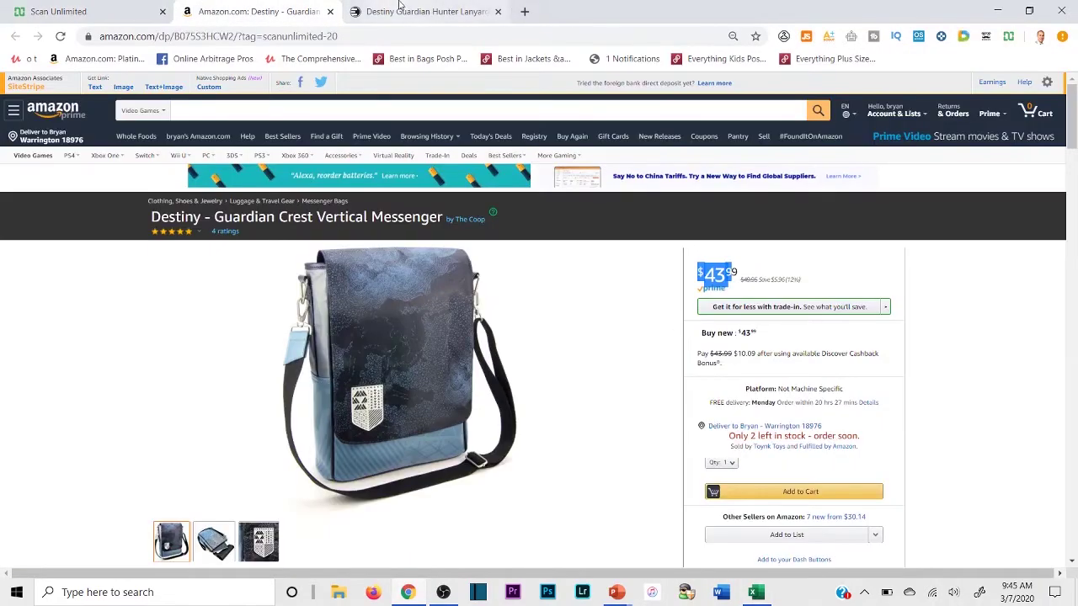
left_click(426, 11)
scroll(67, 152, "up", 2)
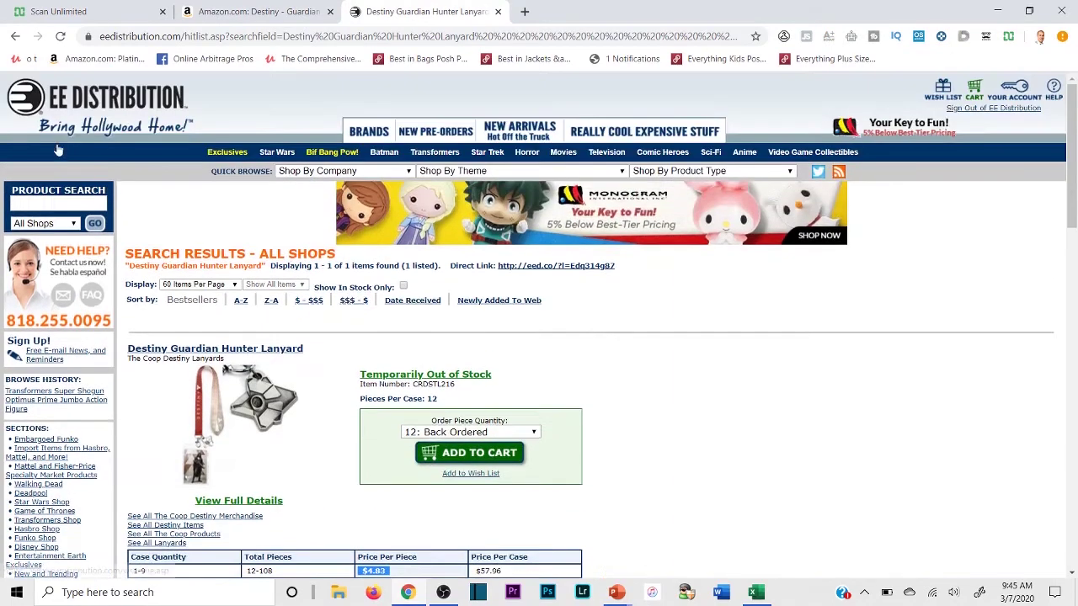
left_click(61, 200)
key("ctrl+v")
key("Return")
scroll(84, 195, "down", 1)
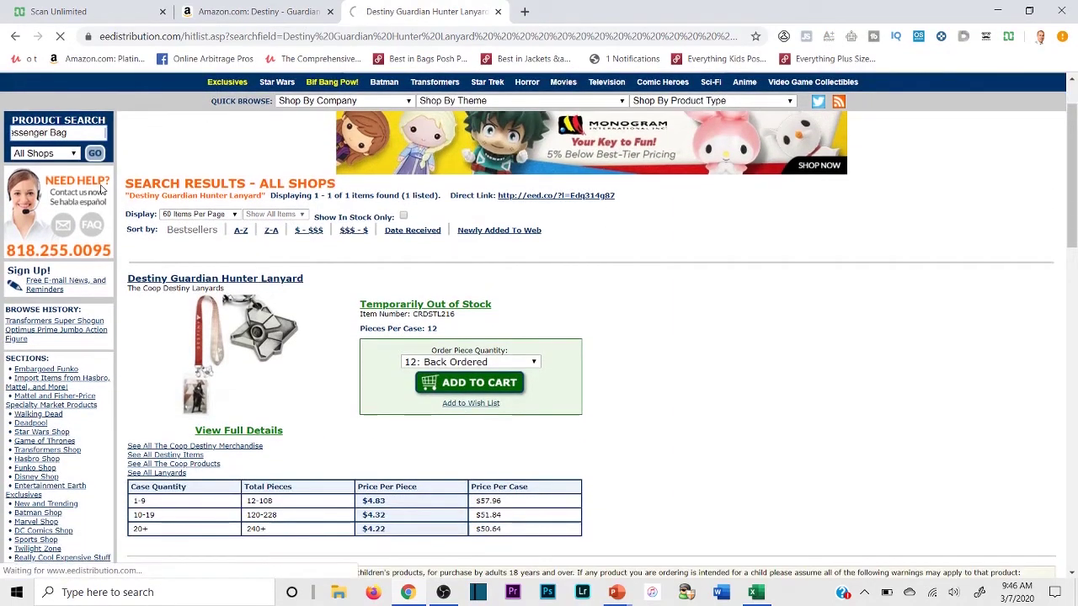
scroll(430, 298, "down", 1)
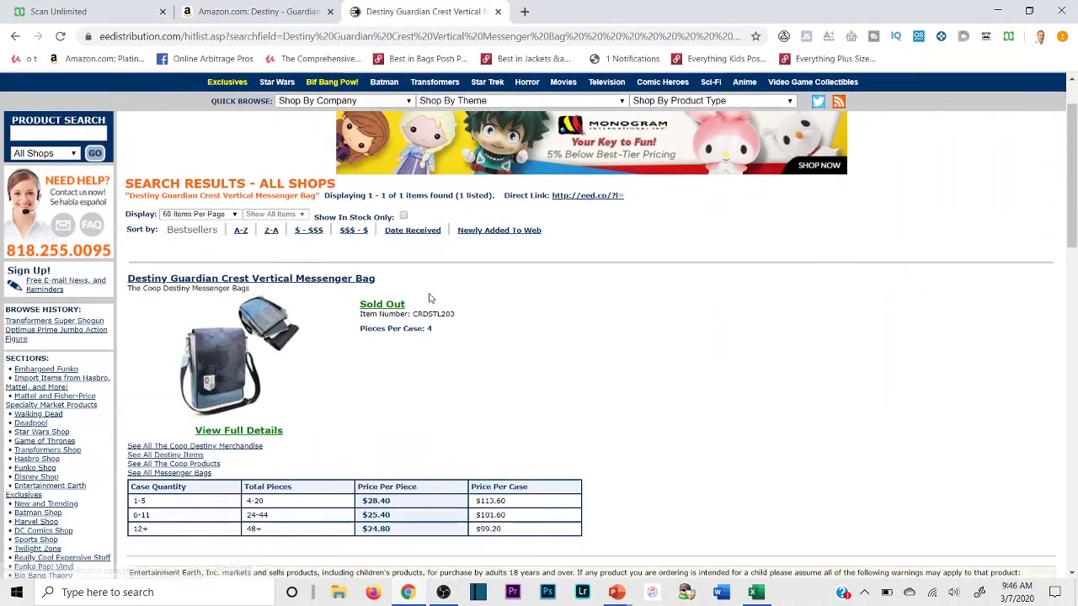
Check the messenger bag's row in the InStock Report in Excel and return to its EE Distribution search result
left_click(766, 582)
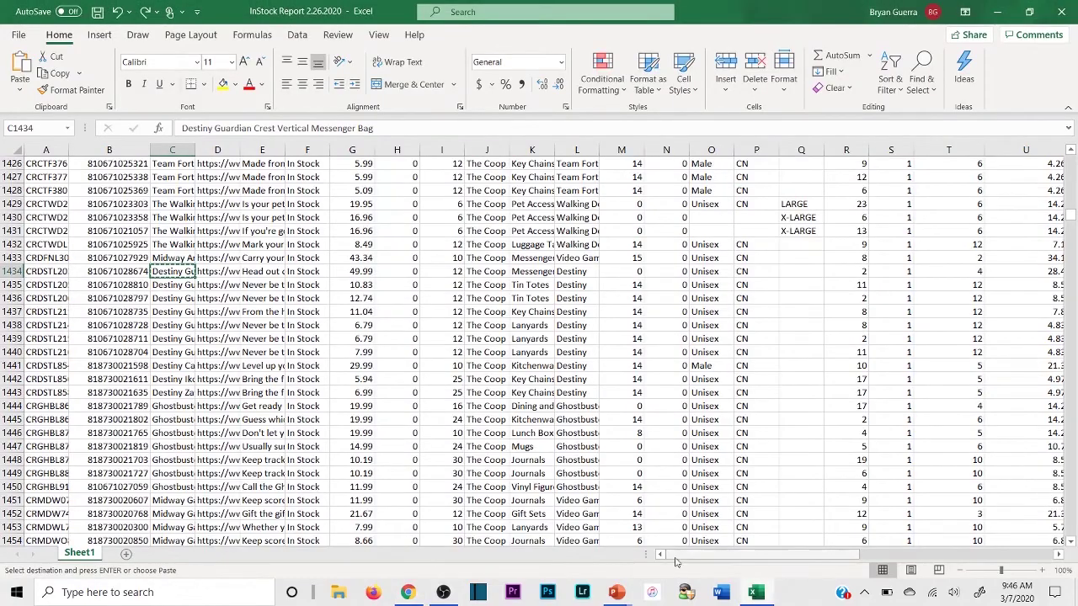
left_click(580, 444)
left_click(403, 591)
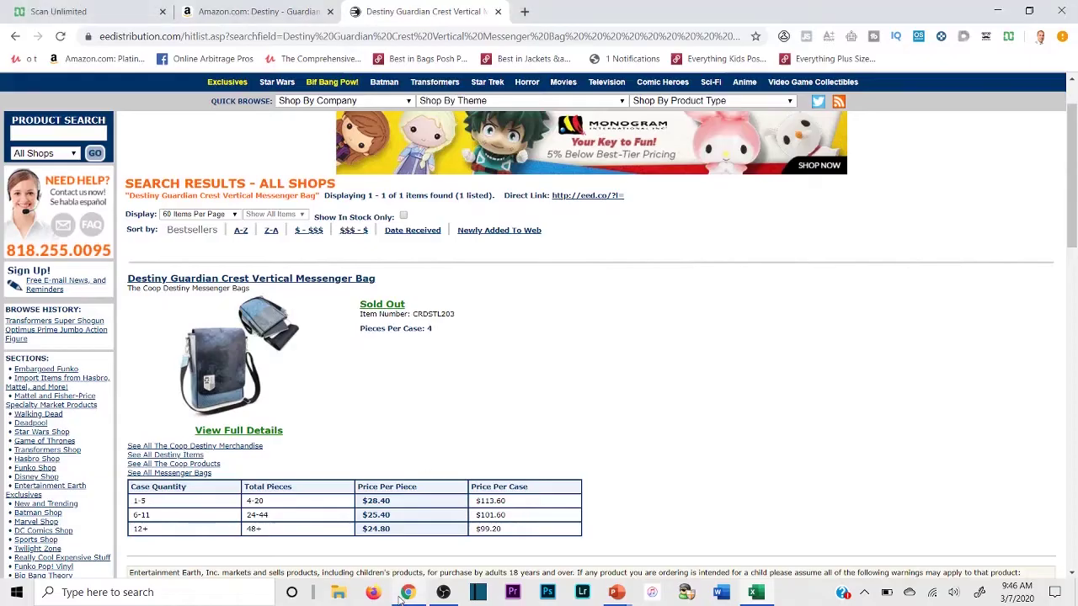
Return to the EE 2/26 scan and review the net profit and ROI of the products after the messenger bag
left_click(58, 11)
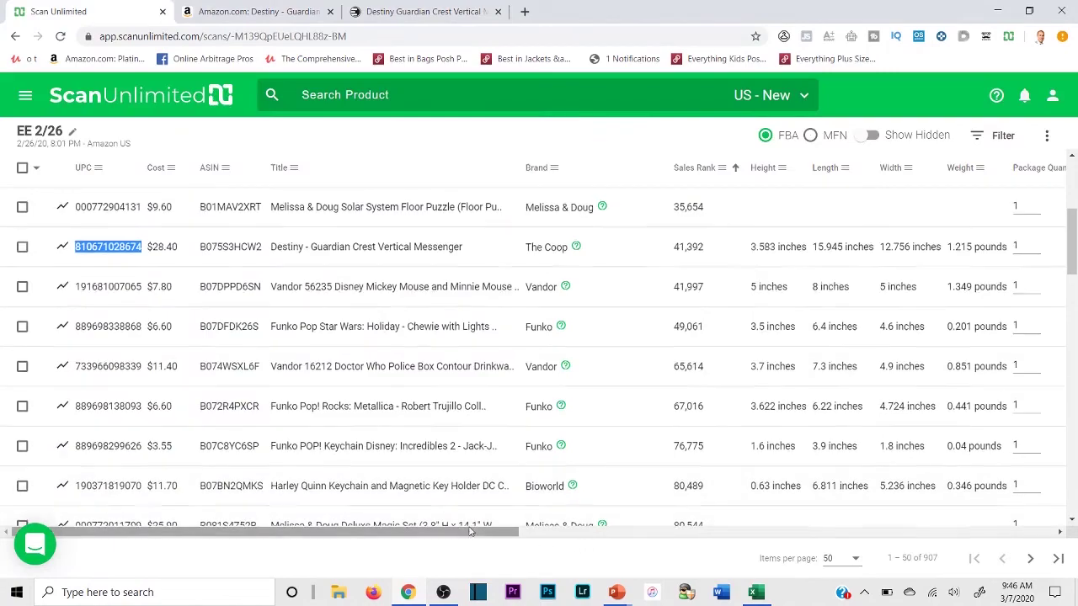
scroll(658, 508, "up", 1)
scroll(843, 421, "right", 6)
mouse_move(1073, 511)
left_mouse_down()
mouse_move(975, 541)
mouse_move(1074, 528)
left_mouse_up()
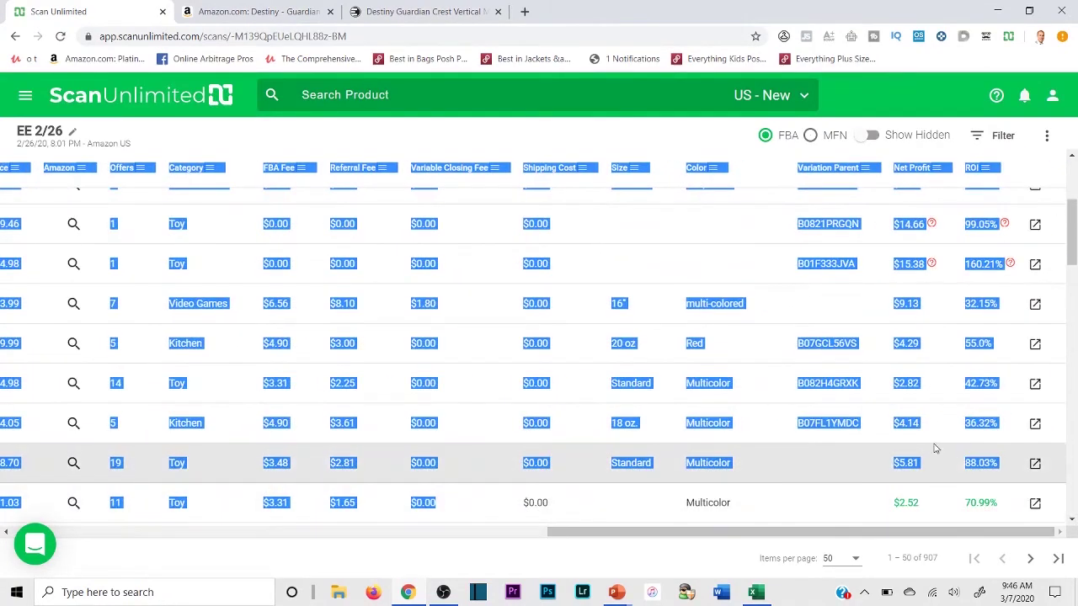
scroll(851, 345, "down", 2)
left_click(866, 292)
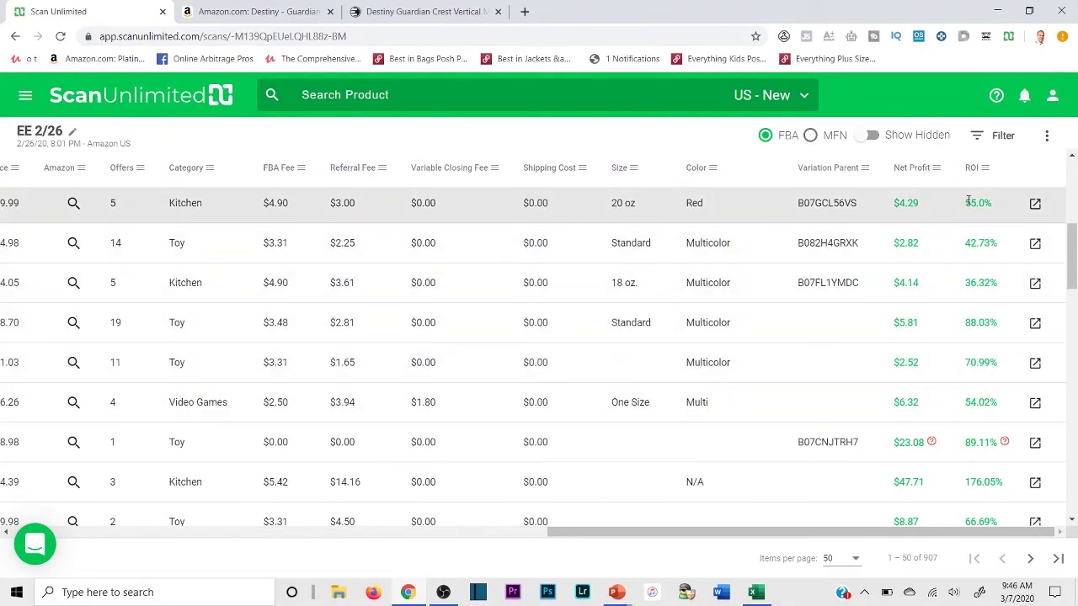
Open the Amazon listing of the Vandor 56235 Mickey and Minnie Mouse holiday mug and check its Best Sellers Rank
left_click_drag(806, 533, 160, 464)
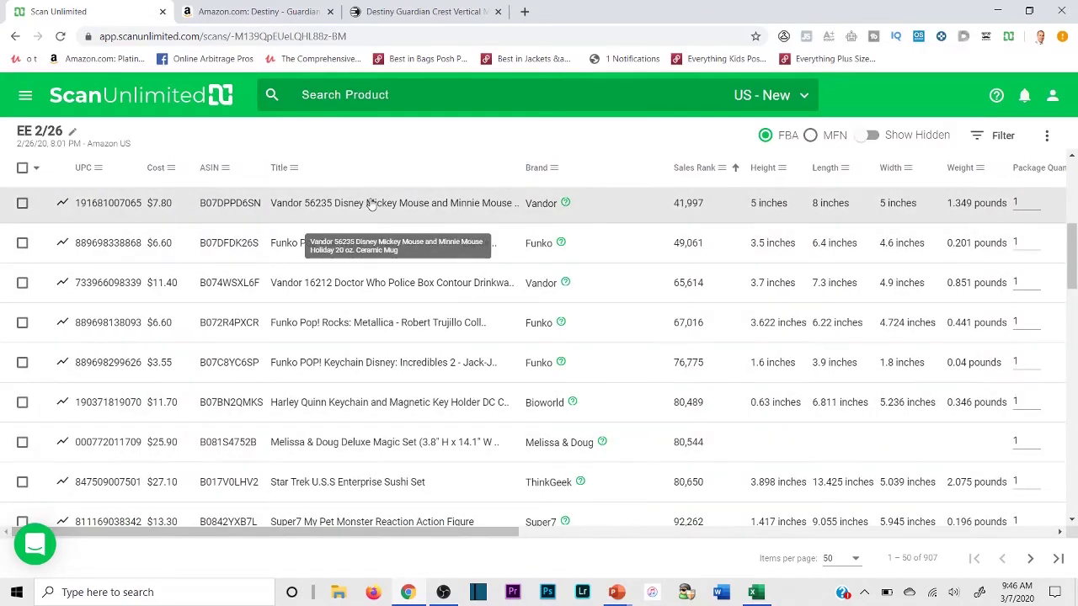
left_click(367, 209)
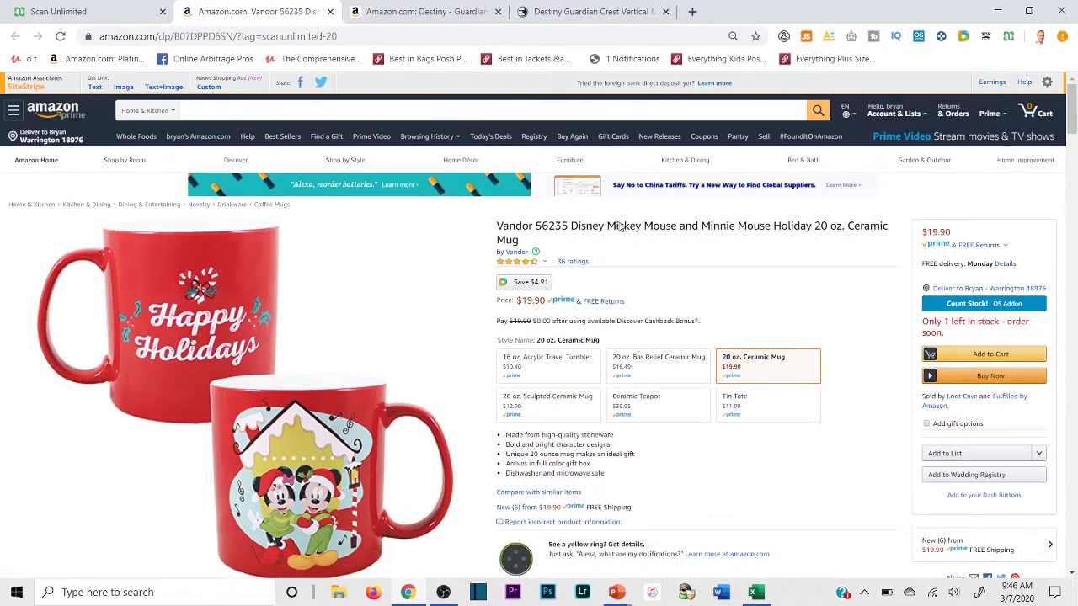
scroll(1077, 212, "down", 3)
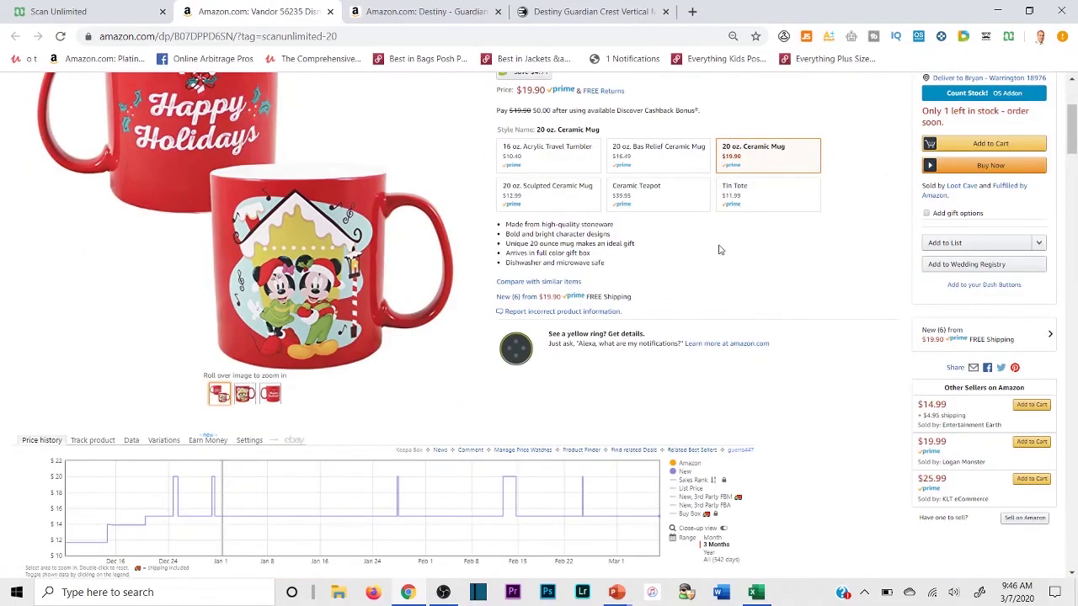
scroll(720, 250, "up", 1)
scroll(478, 320, "down", 7)
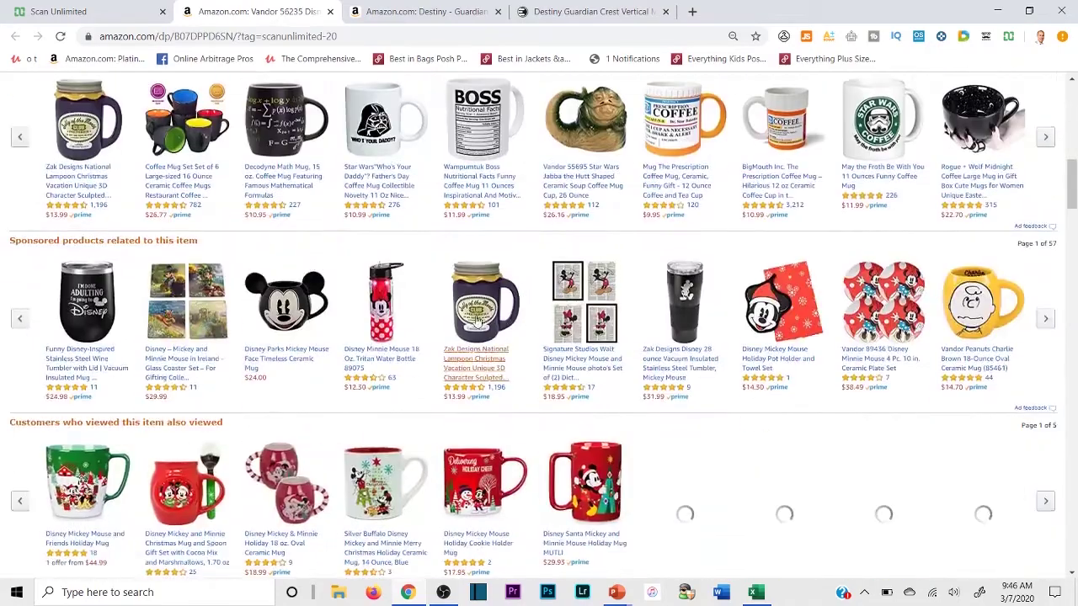
scroll(478, 320, "down", 10)
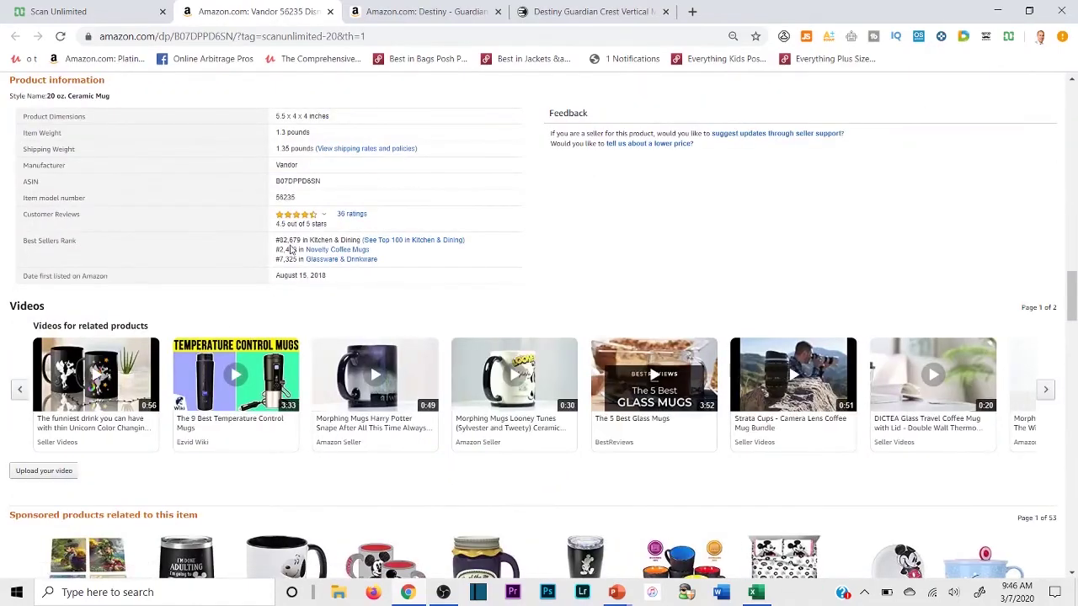
left_click_drag(277, 242, 304, 242)
left_click(544, 226)
Check the mug's estimated monthly sales with JungleScout and return to the main product details
left_click(806, 37)
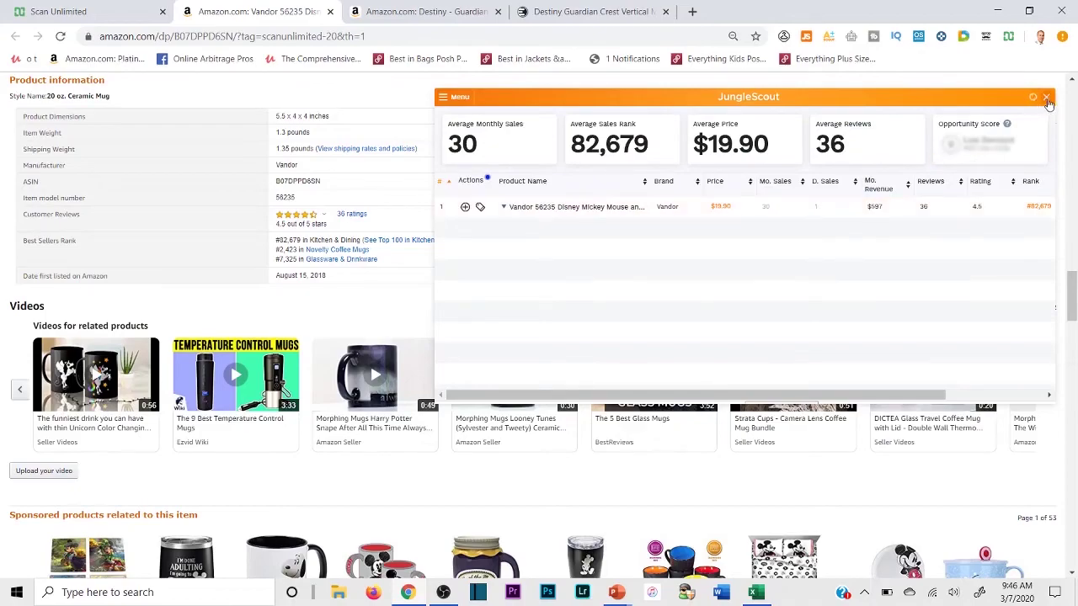
scroll(817, 223, "up", 4)
scroll(823, 229, "up", 3)
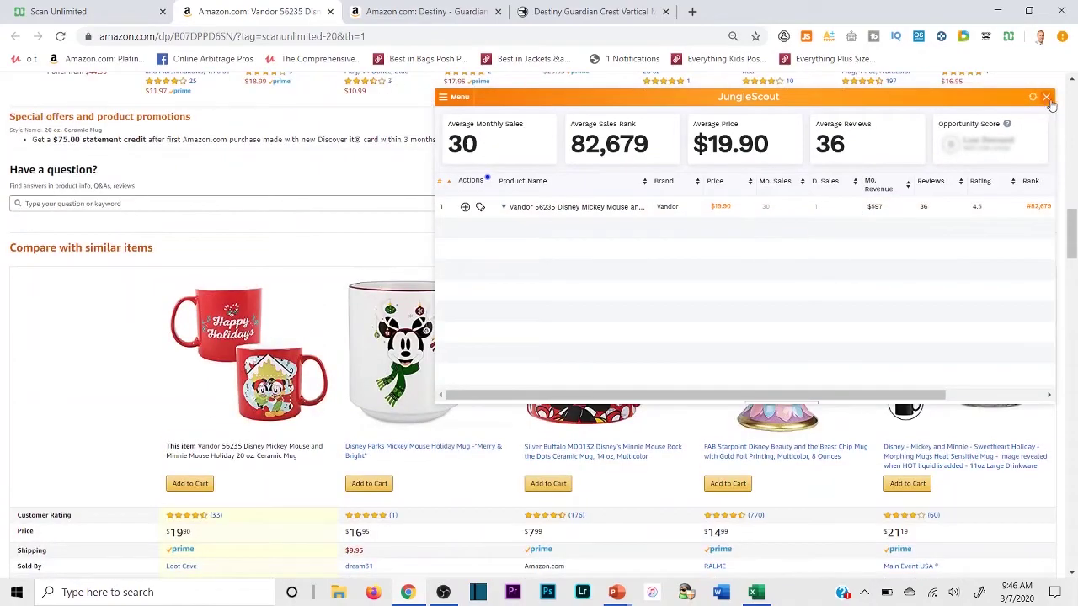
left_click(1047, 99)
scroll(842, 210, "up", 15)
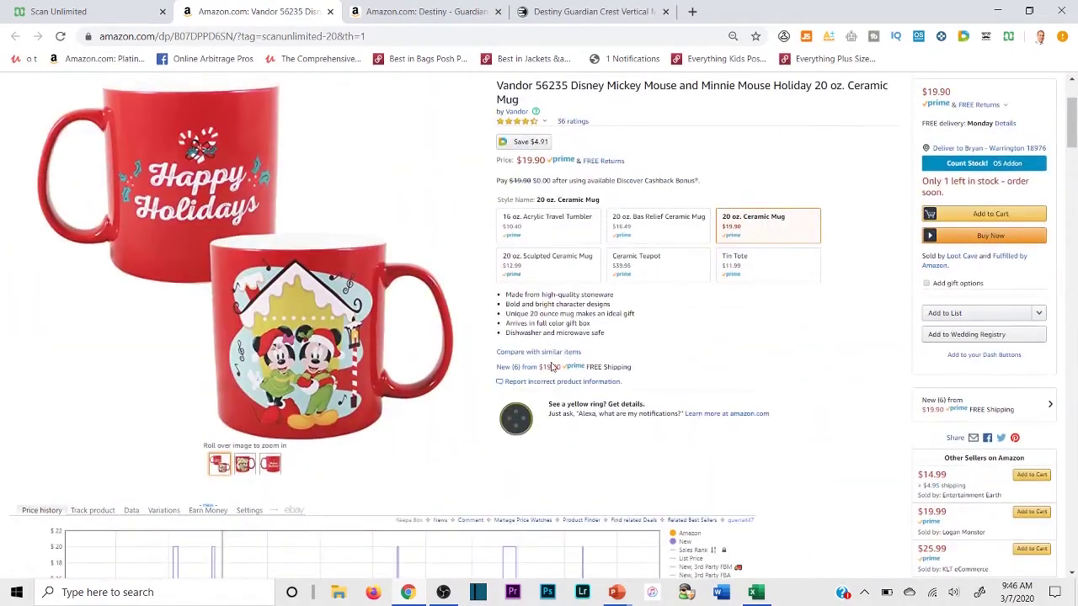
Count the mug's stock per seller with the Count Stock add-on, review the quantities, and close the results
left_click(918, 37)
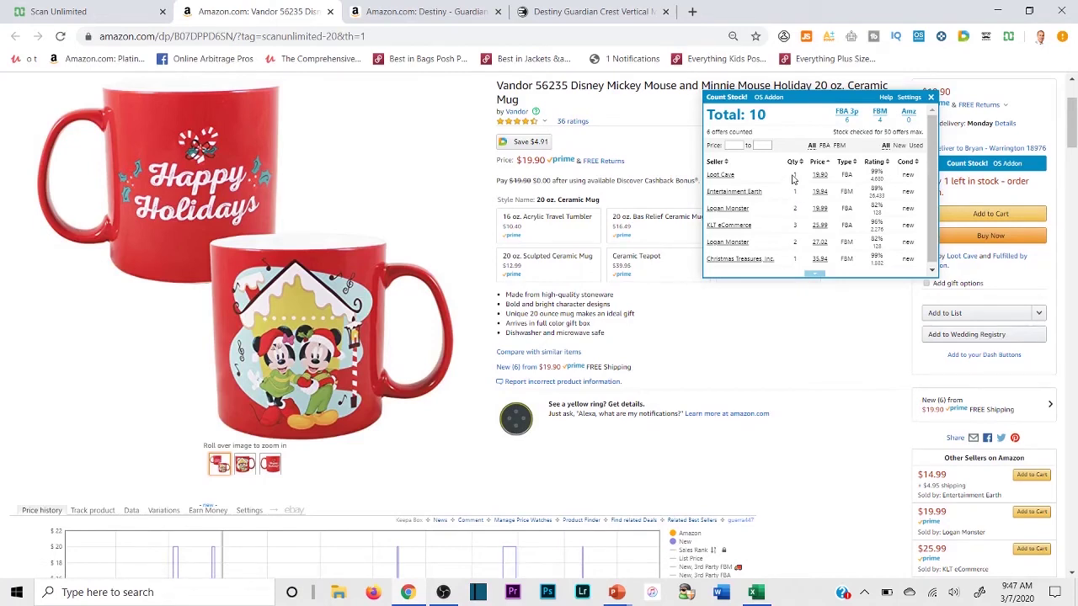
left_click_drag(795, 176, 793, 264)
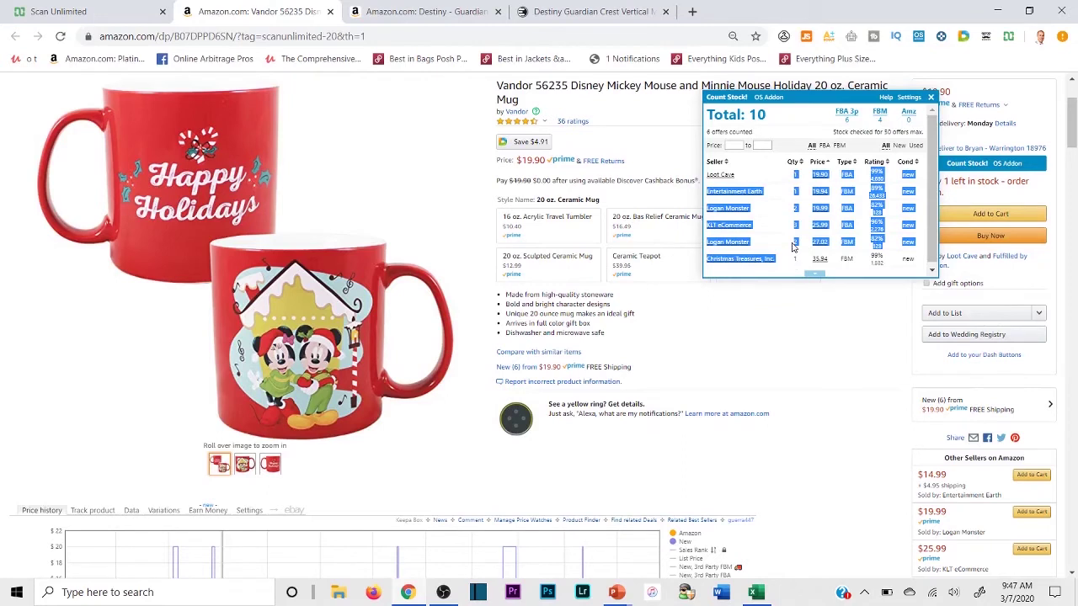
left_click(791, 245)
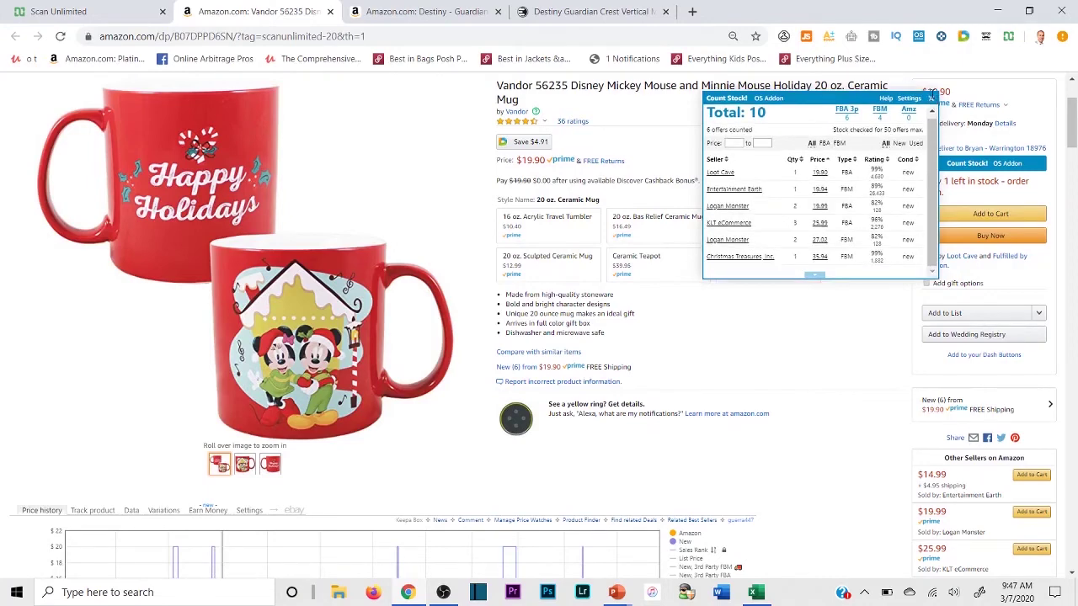
left_click(931, 97)
Open the mug's new offers in a separate tab and limit them to Prime sellers to review the competing prices
right_click(522, 367)
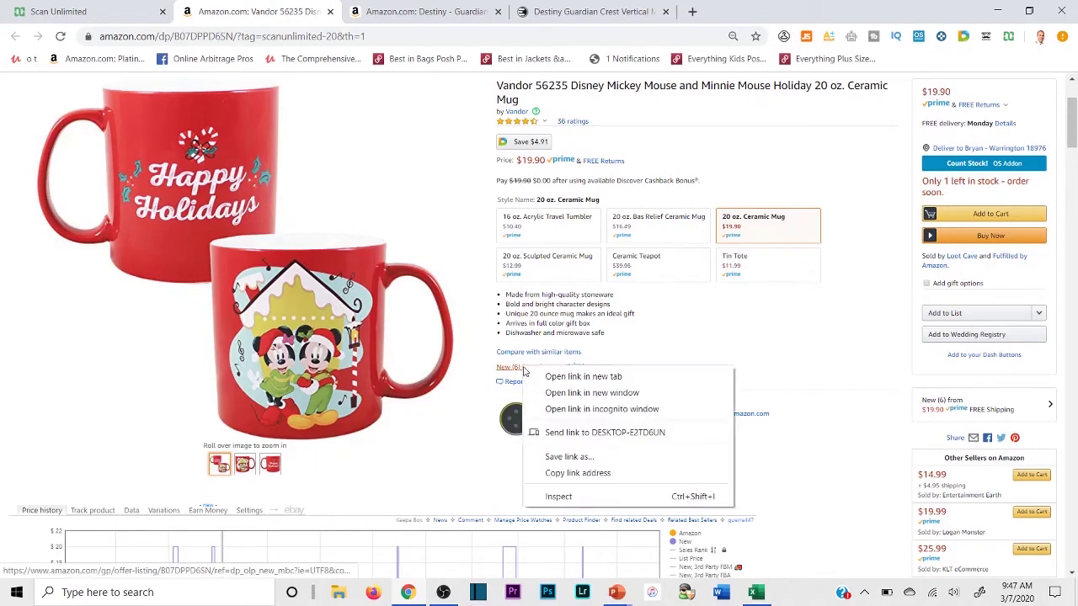
left_click(539, 374)
left_click(401, 7)
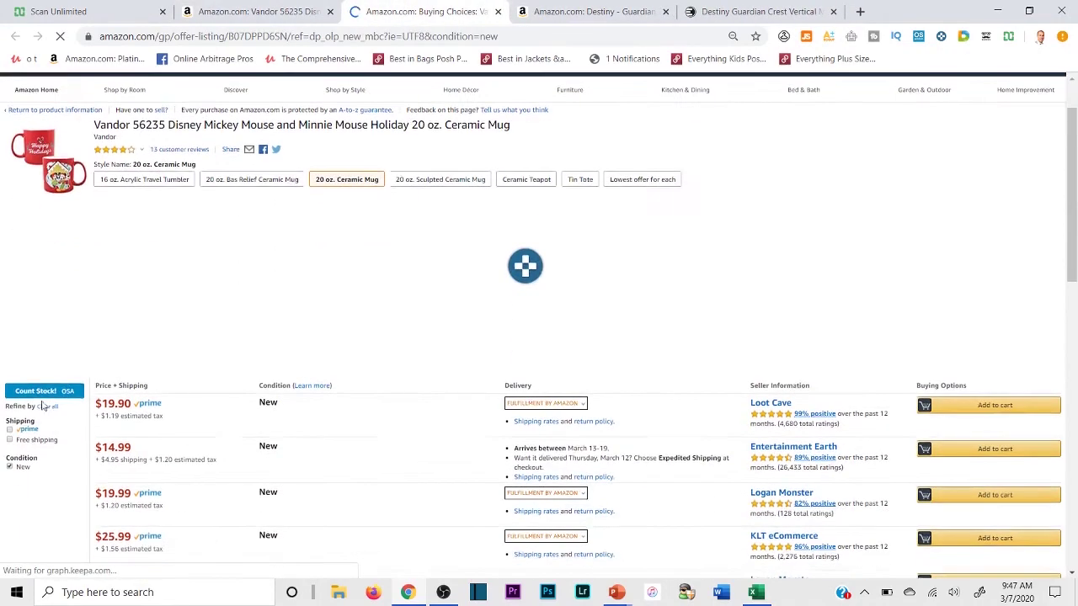
scroll(67, 300, "down", 3)
left_click(9, 301)
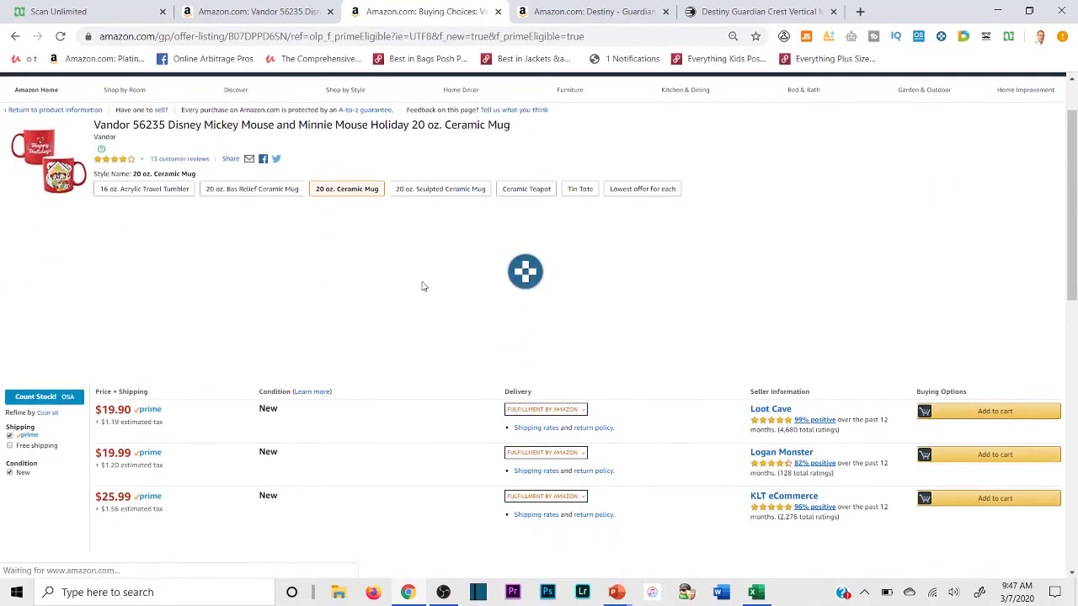
scroll(418, 286, "down", 3)
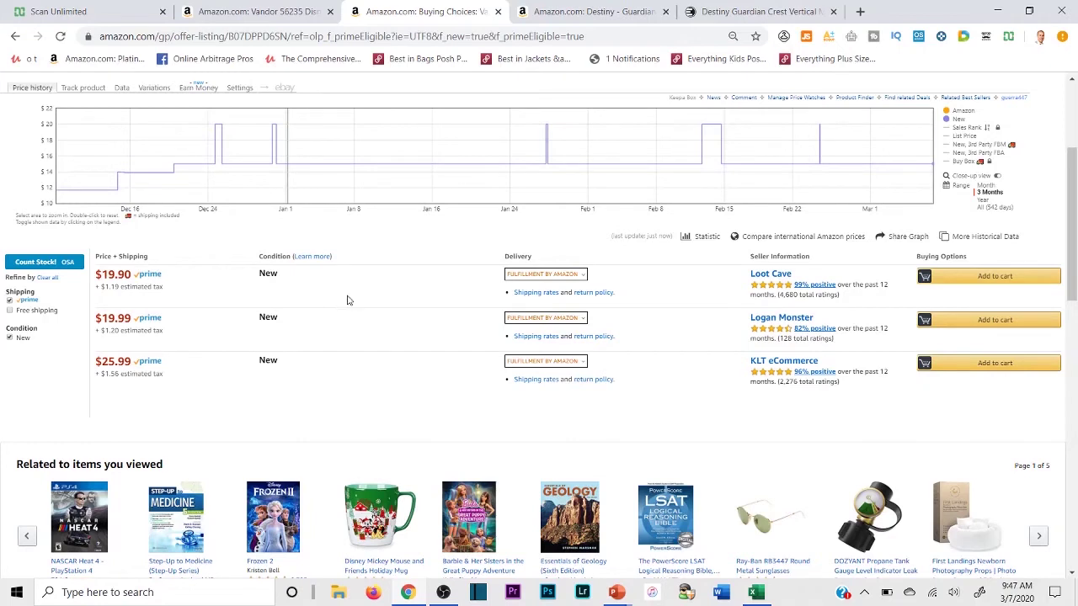
Close the mug's buying-choices tab and the messenger bag's Amazon tab, and return to the mug's listing
left_click(498, 11)
left_click(470, 13)
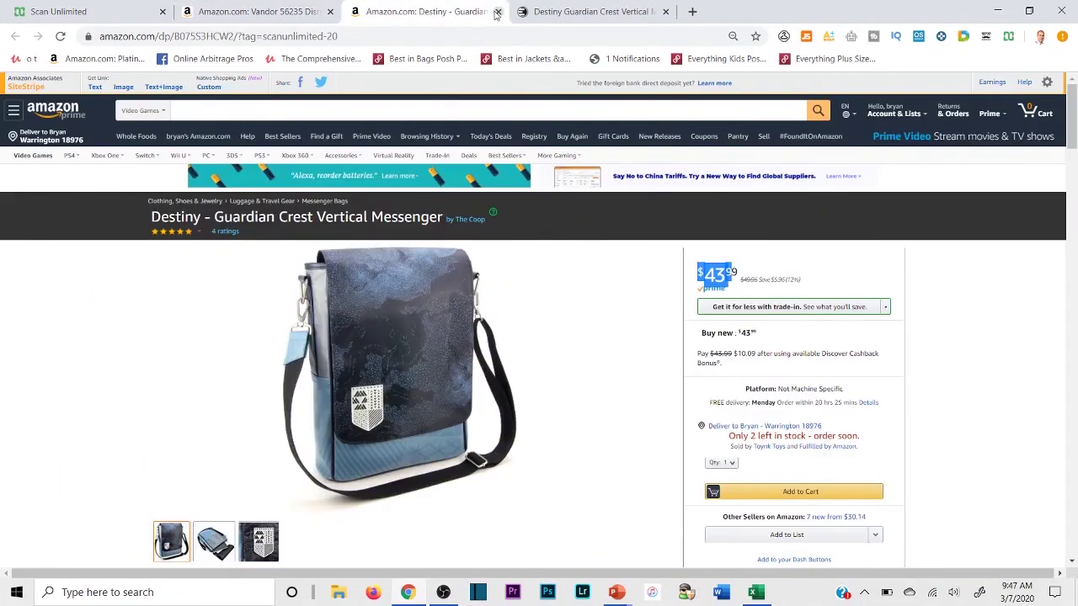
left_click(498, 12)
left_click(253, 12)
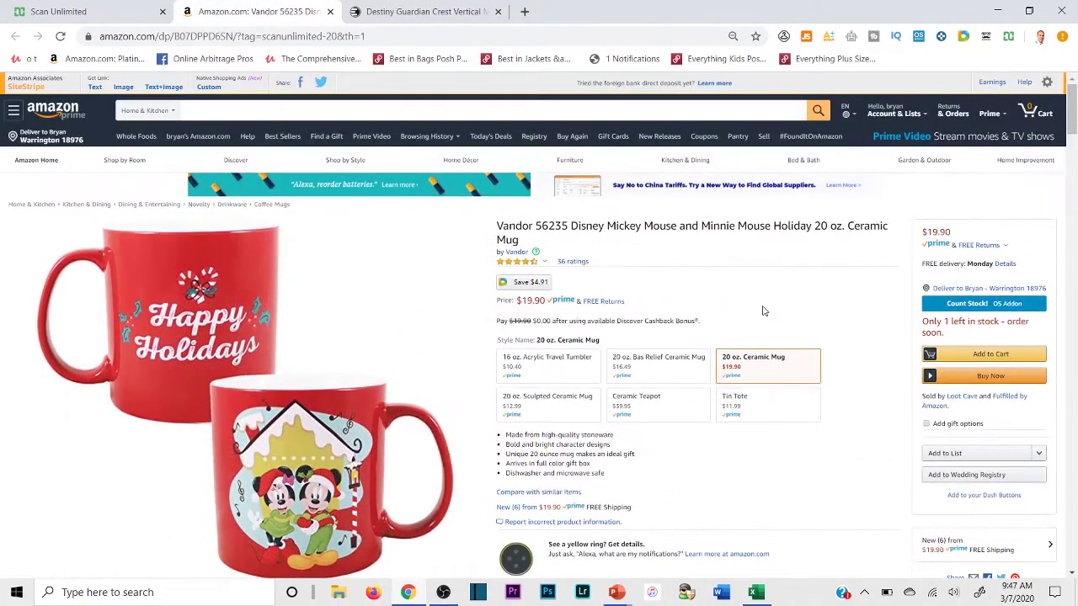
scroll(764, 311, "down", 1)
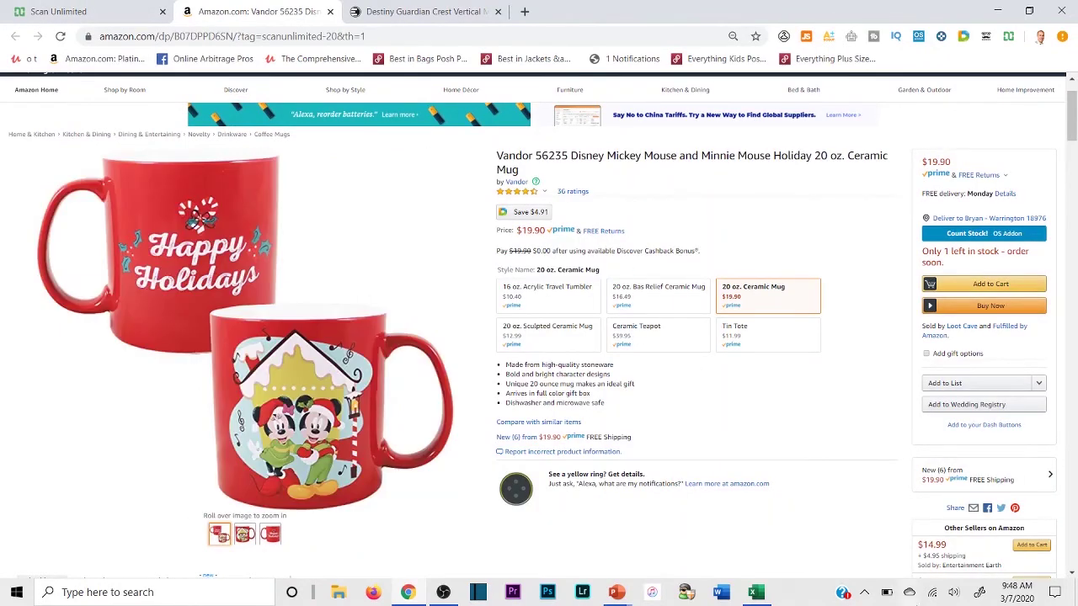
Review the net profit, ROI and sales rank of the first products in the EE 2/26 scan against the mug's listing
left_click(72, 10)
scroll(893, 358, "up", 5)
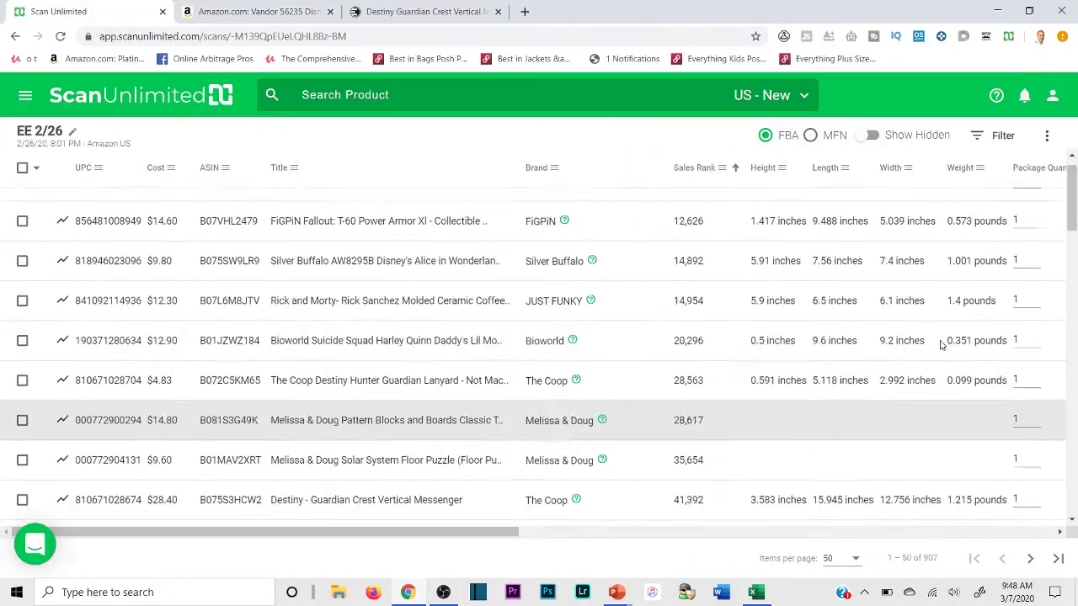
left_click_drag(479, 534, 1063, 354)
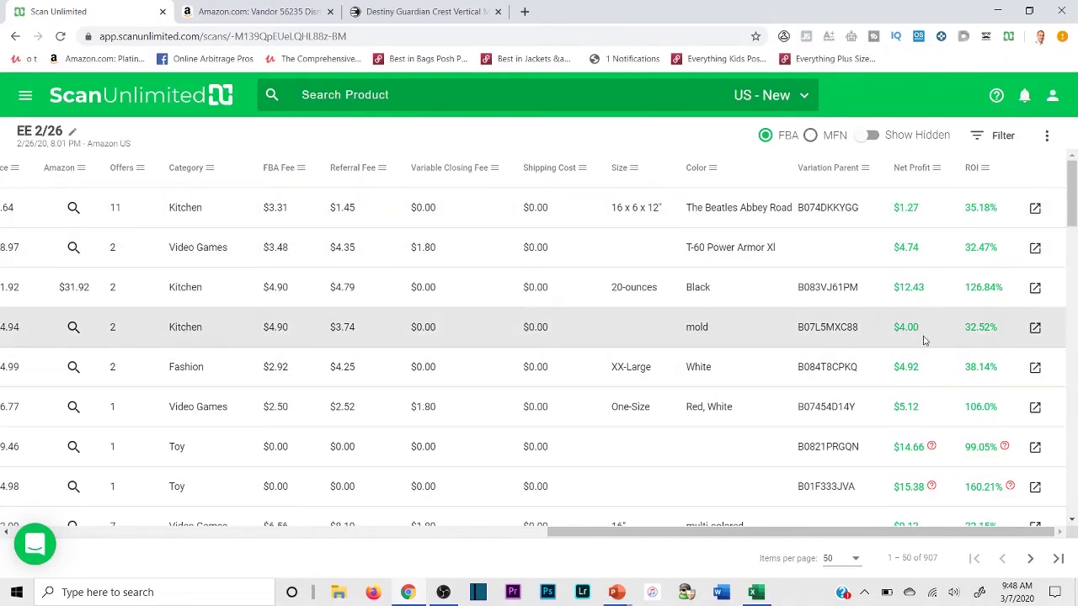
left_click_drag(753, 539, 461, 488)
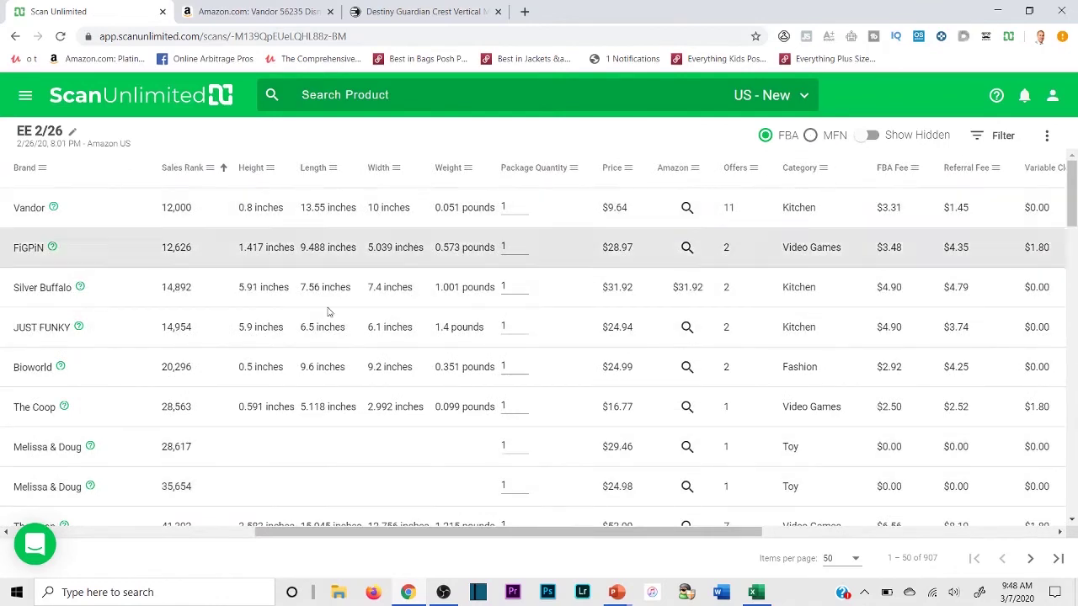
right_click(182, 330)
left_click(176, 316)
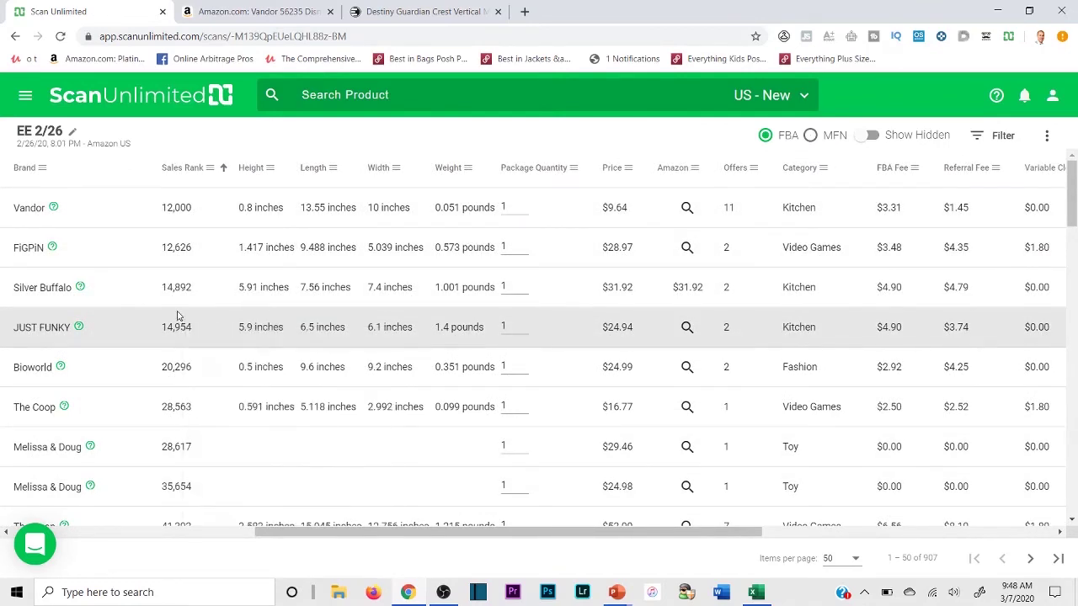
left_click(257, 11)
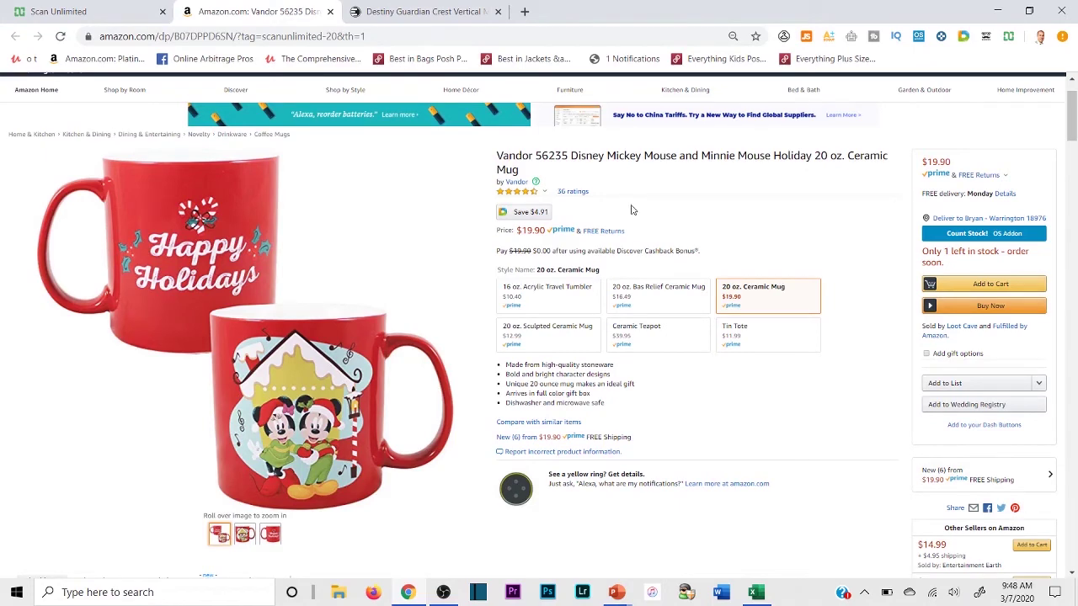
left_click(121, 6)
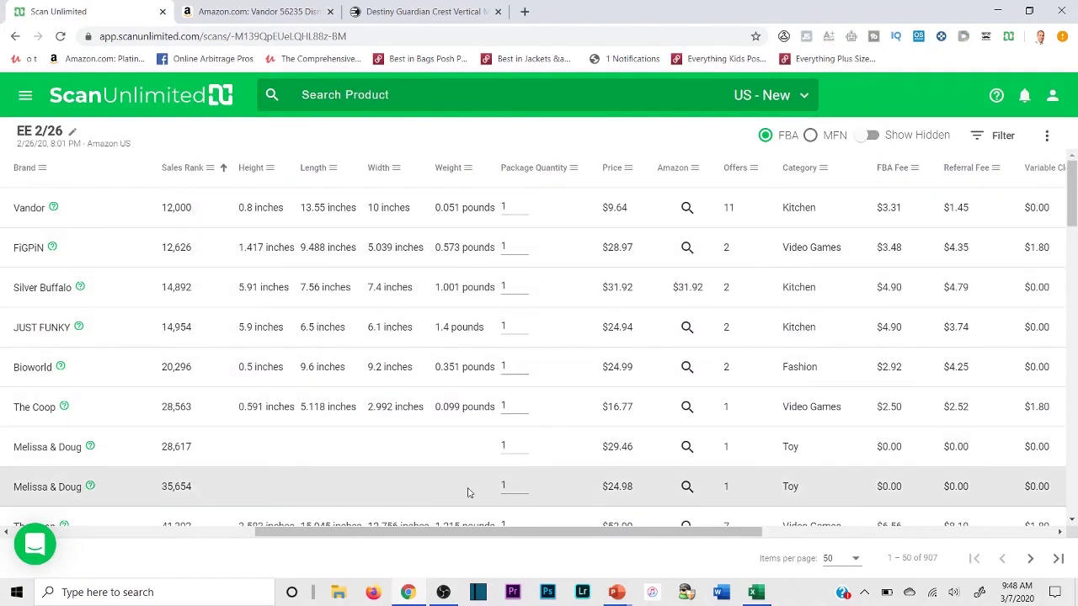
Copy the UPC of the Vandor Mickey and Minnie Mouse mug from the EE 2/26 scan
left_click_drag(471, 533, 764, 532)
scroll(776, 461, "down", 3)
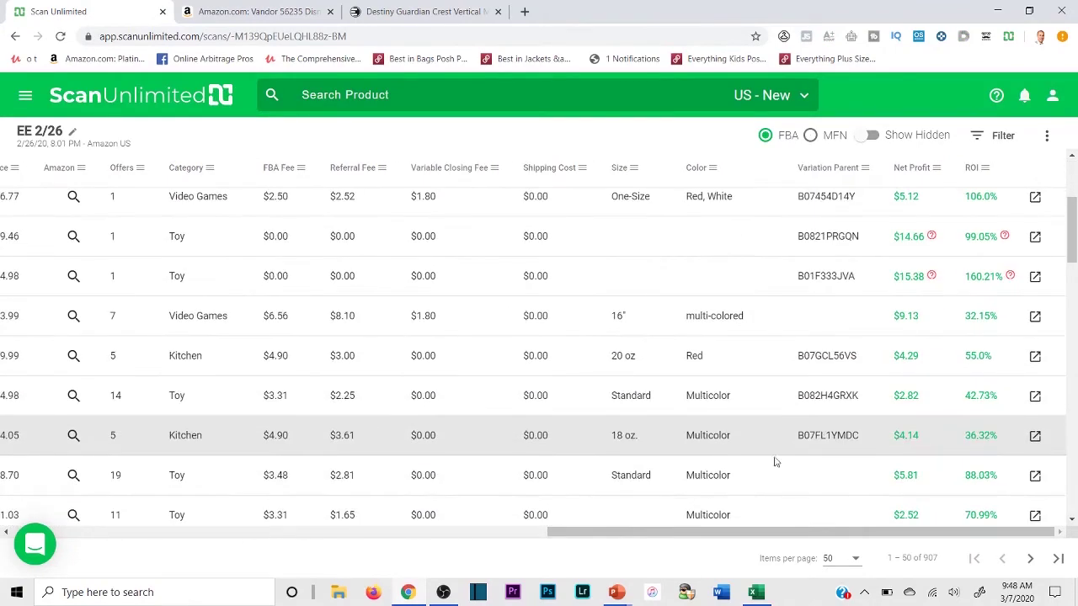
scroll(851, 419, "down", 2)
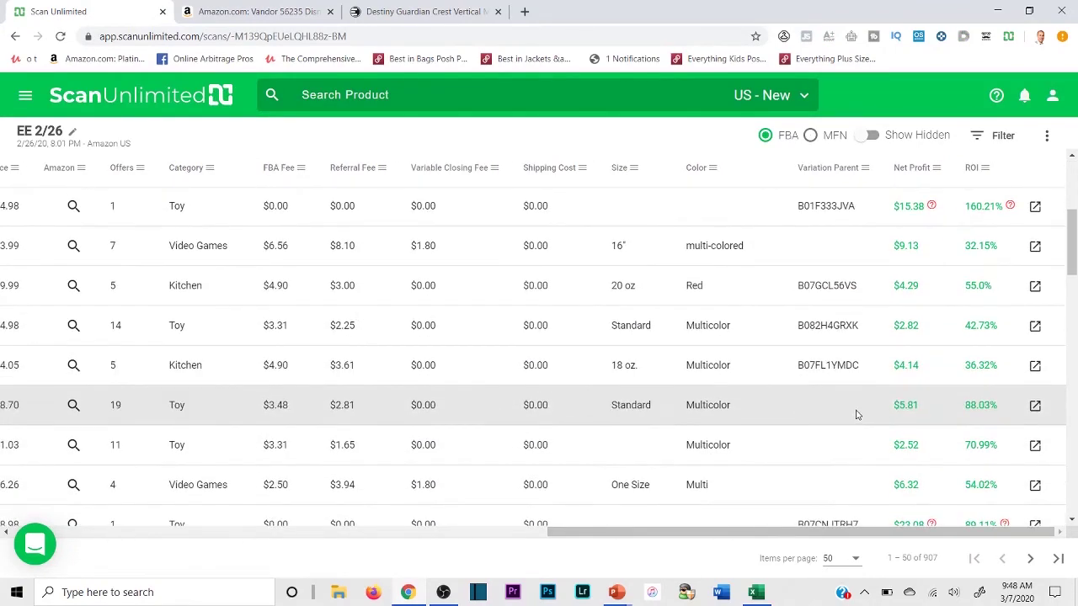
scroll(110, 290, "left", 10)
double_click(111, 286)
right_click(110, 286)
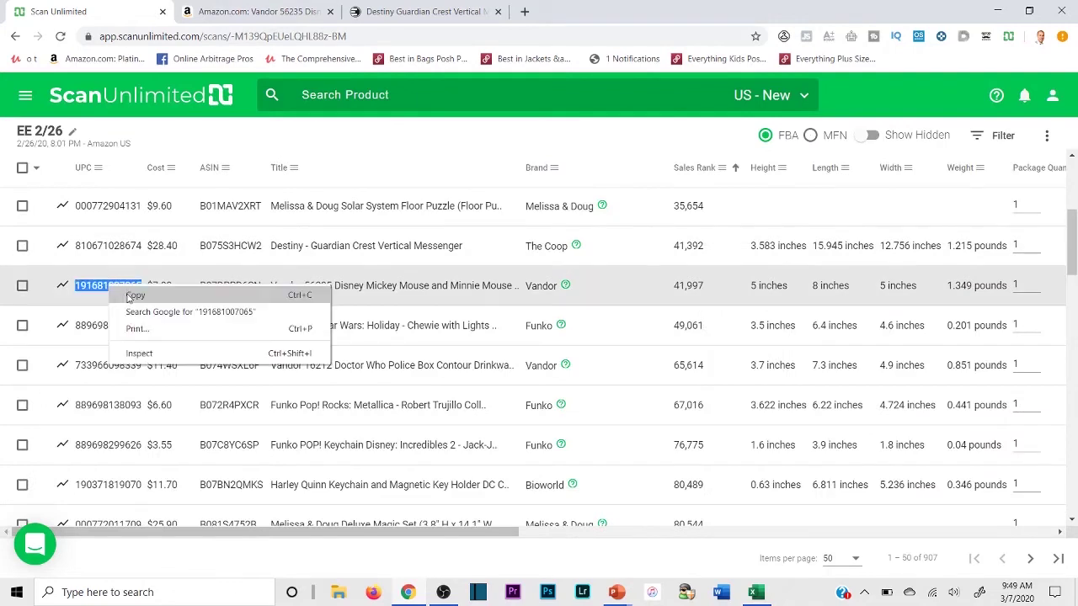
left_click(127, 296)
left_click(756, 592)
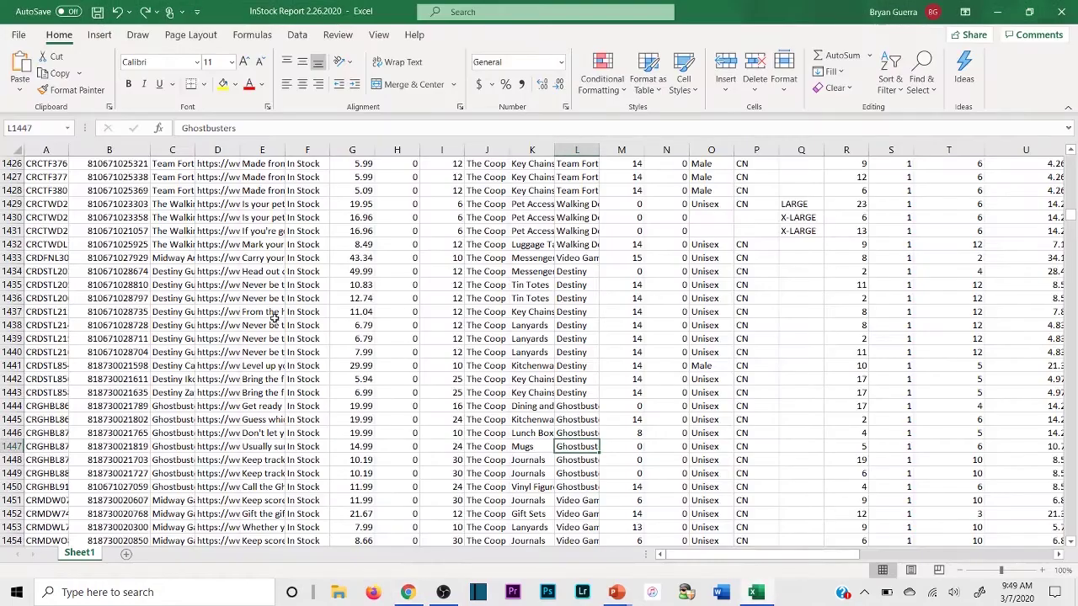
left_click(179, 286)
key("ctrl+f")
key("ctrl+v")
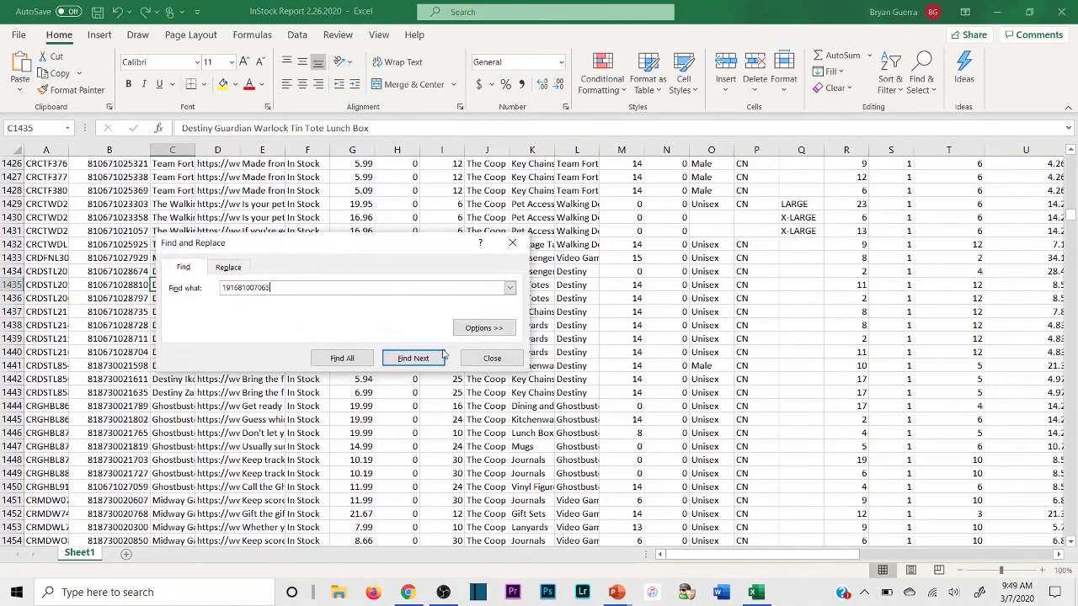
left_click(441, 358)
left_click(492, 358)
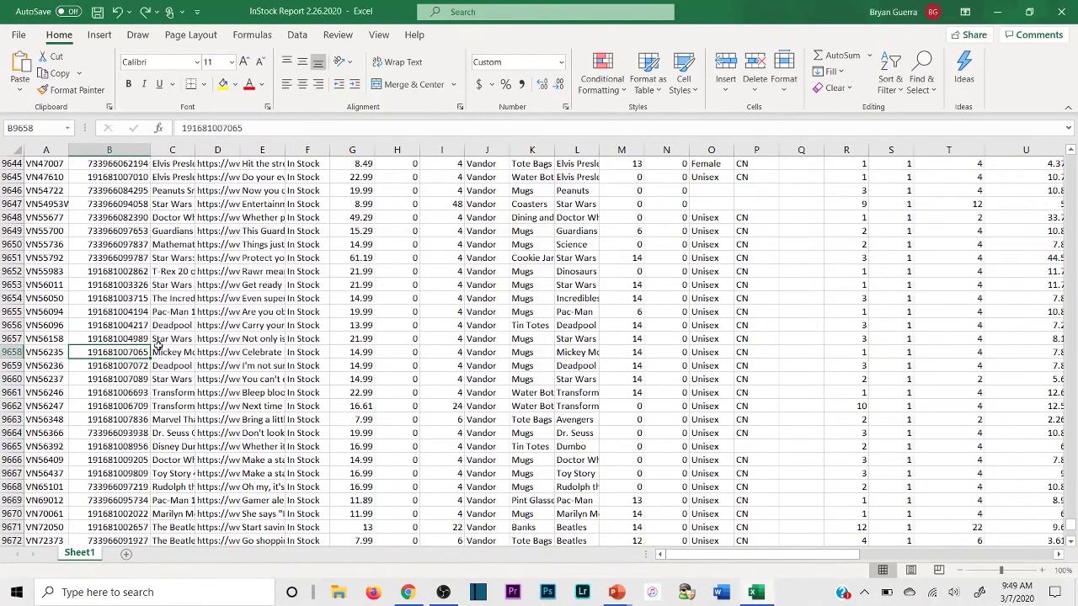
Copy the product title "Mickey Mouse & Minnie Mouse Santa Hat 20 oz. Ceramic Mug" from the matching row
left_click(158, 349)
right_click(160, 351)
left_click(200, 211)
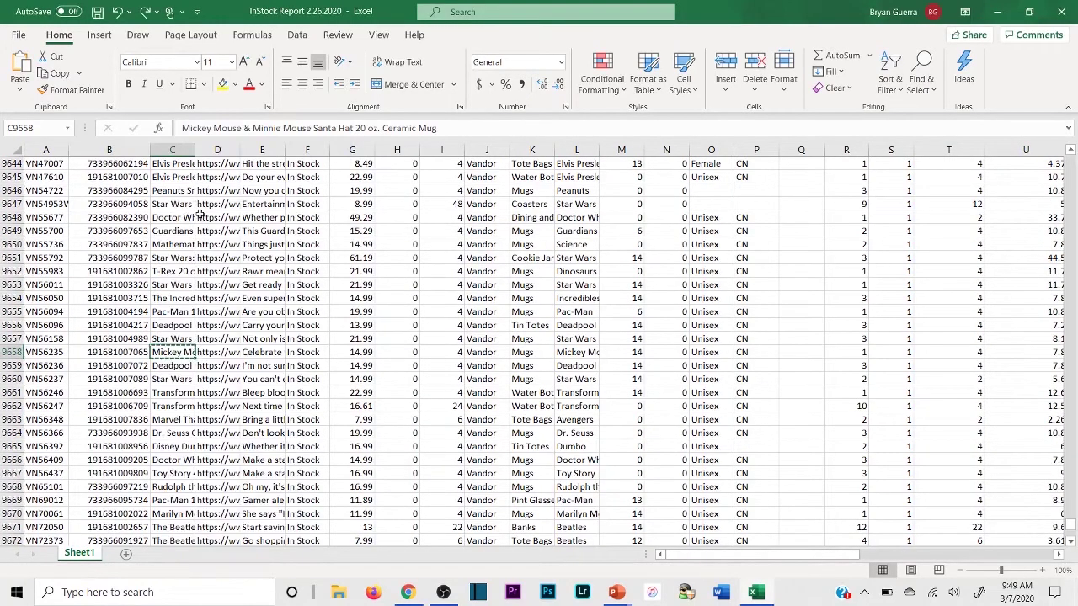
Switch to Chrome and search the EE Distribution site for "Mickey Mouse & Minnie Mouse Santa Hat 20 oz. Ceramic Mug"
left_click(407, 592)
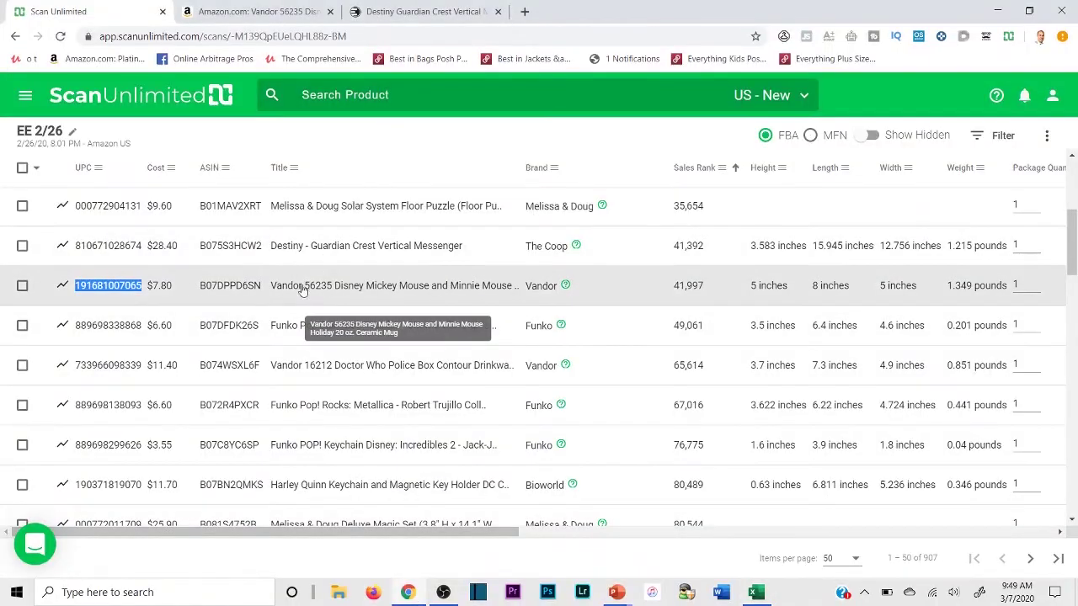
left_click(272, 290)
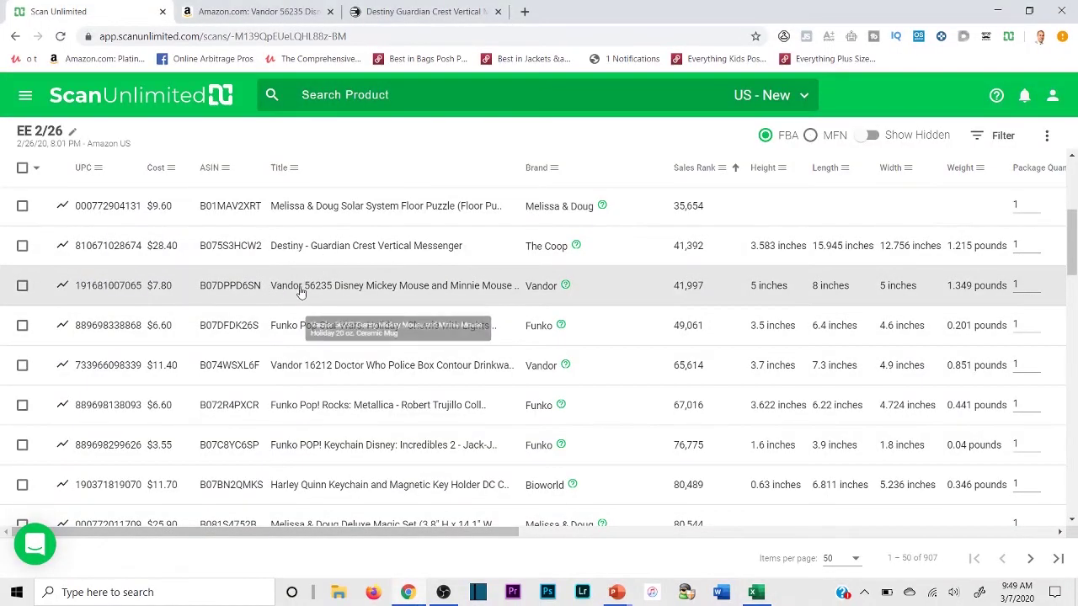
left_click(419, 290)
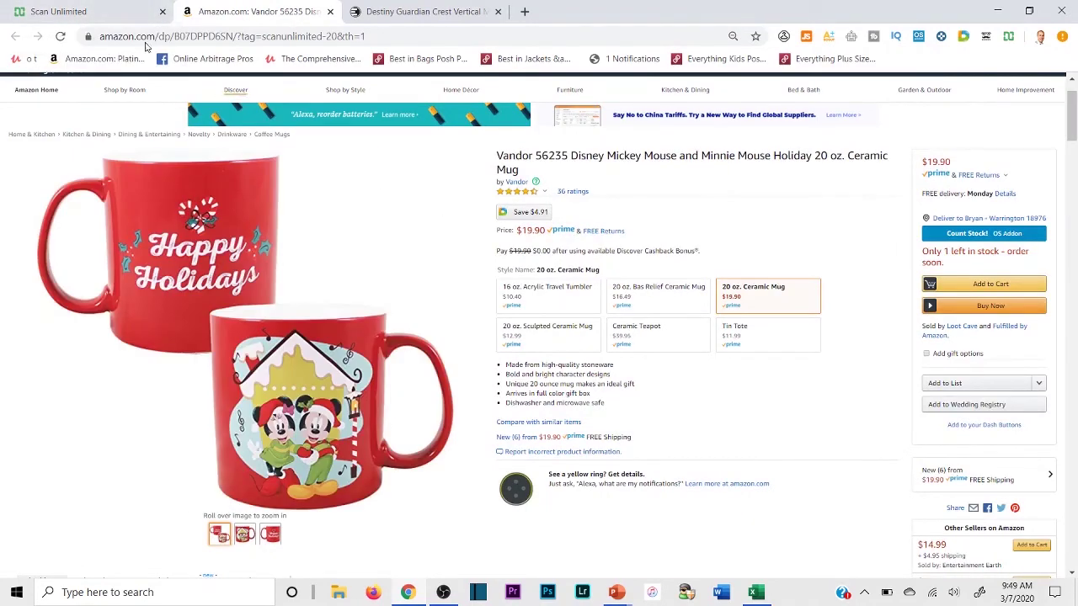
left_click(411, 11)
left_click(71, 136)
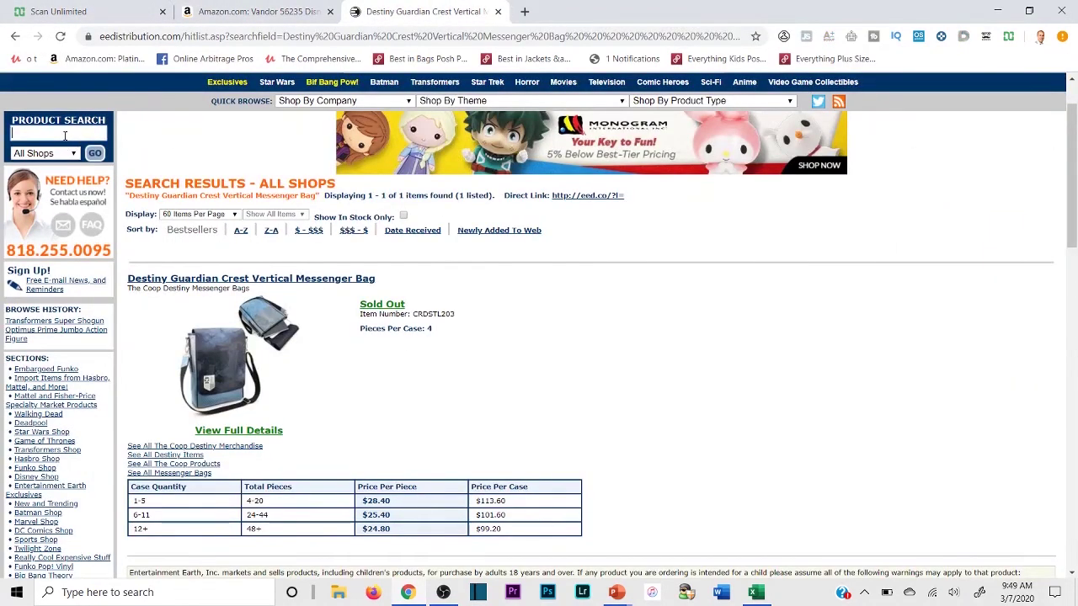
key("ctrl+v")
key("Return")
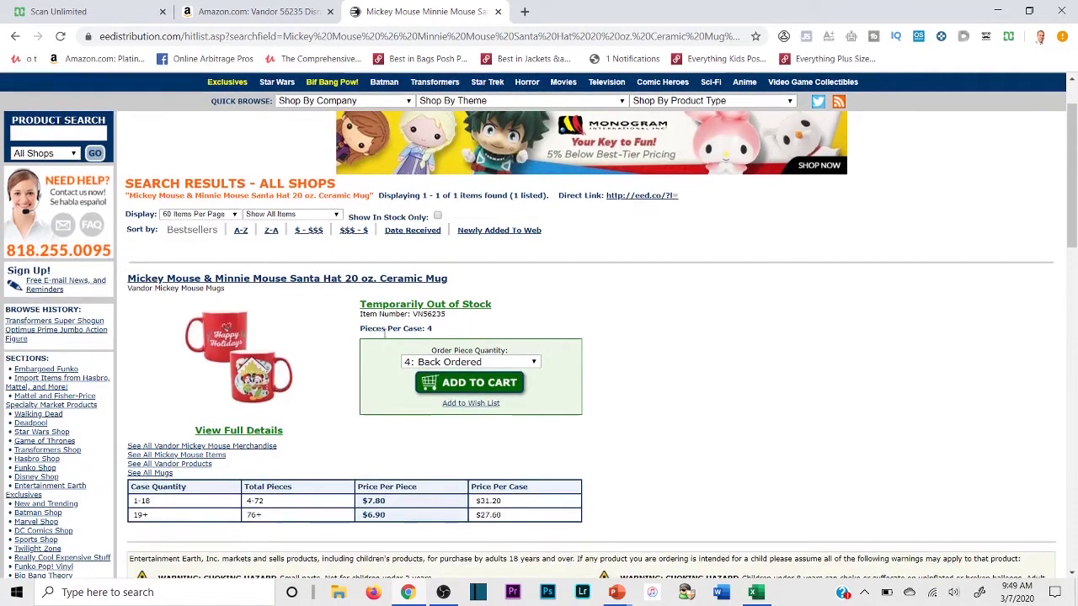
Close the Mickey and Minnie mug's Amazon listing and return to the EE 2/26 scan
left_click(236, 11)
key("ctrl+w")
key("ctrl+1")
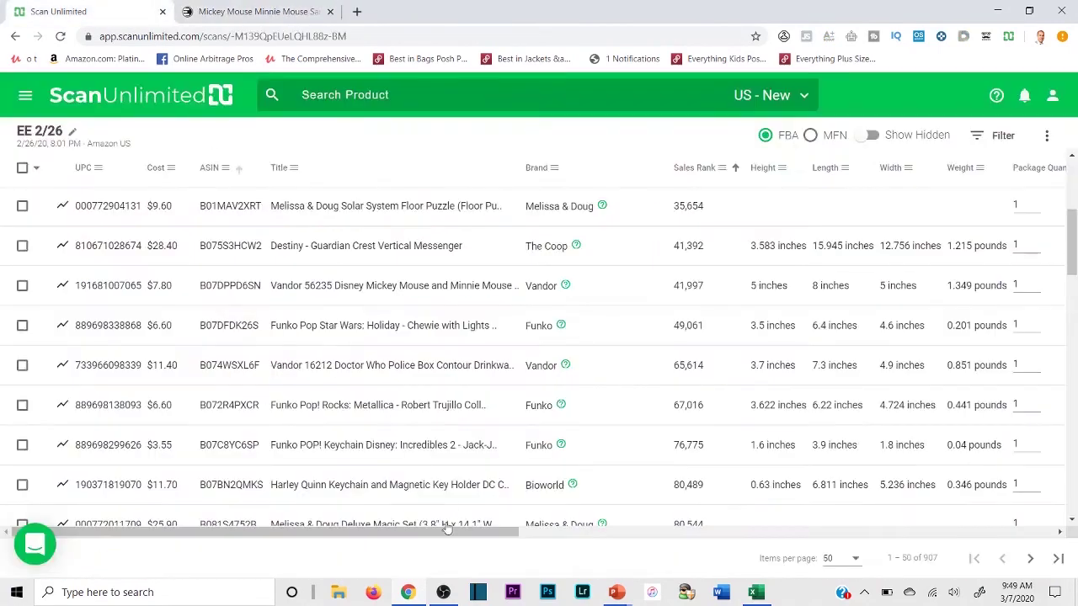
Review the offers, categories, net profit and ROI of the remaining products on the first page of the EE 2/26 scan
left_click_drag(481, 537, 1041, 539)
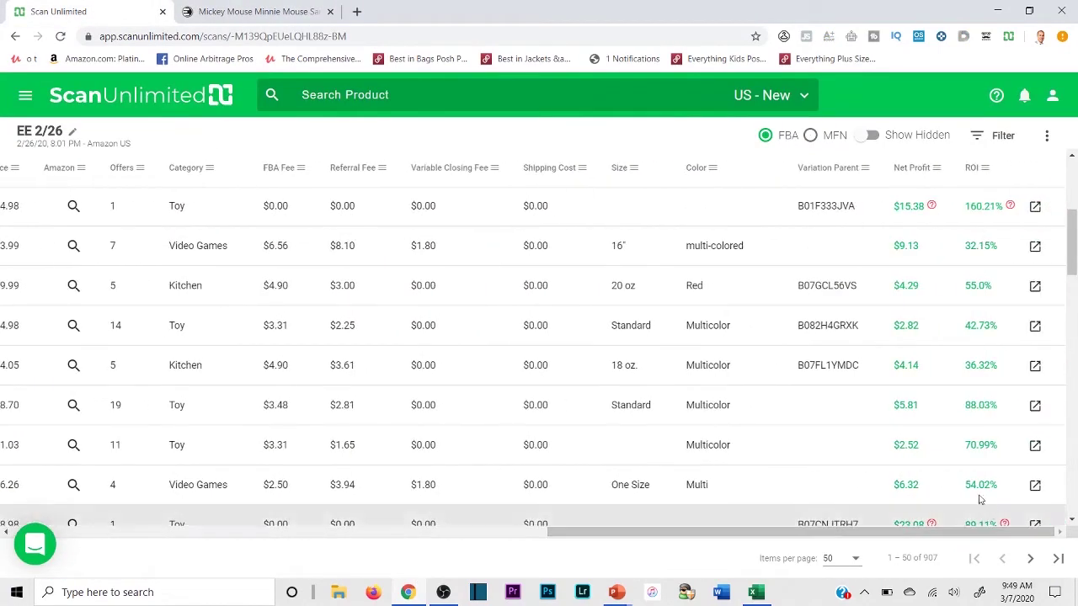
scroll(820, 456, "down", 4)
scroll(820, 457, "down", 2)
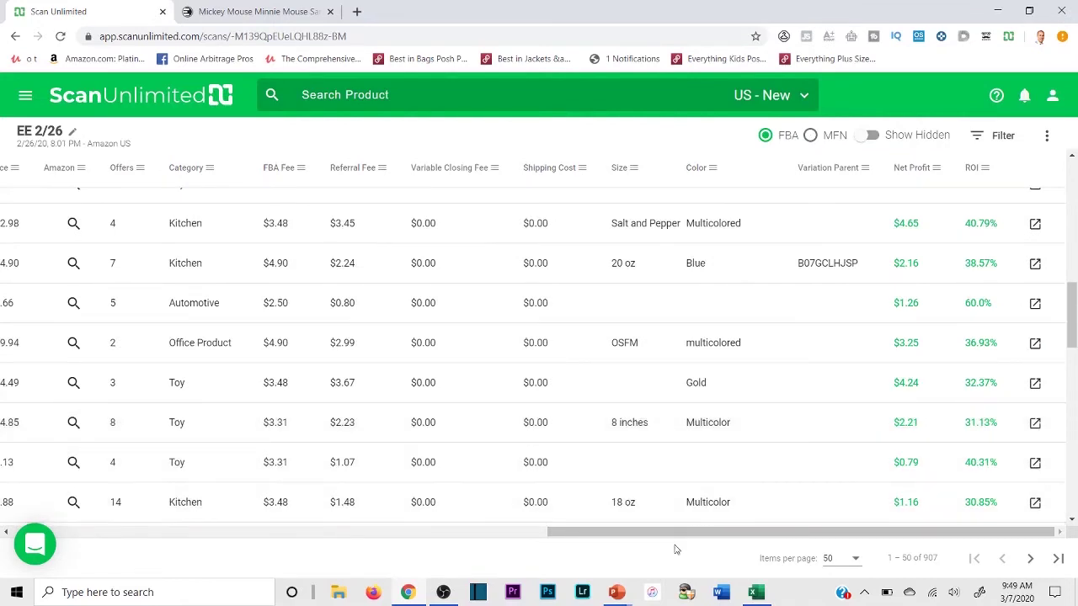
scroll(689, 484, "up", 3)
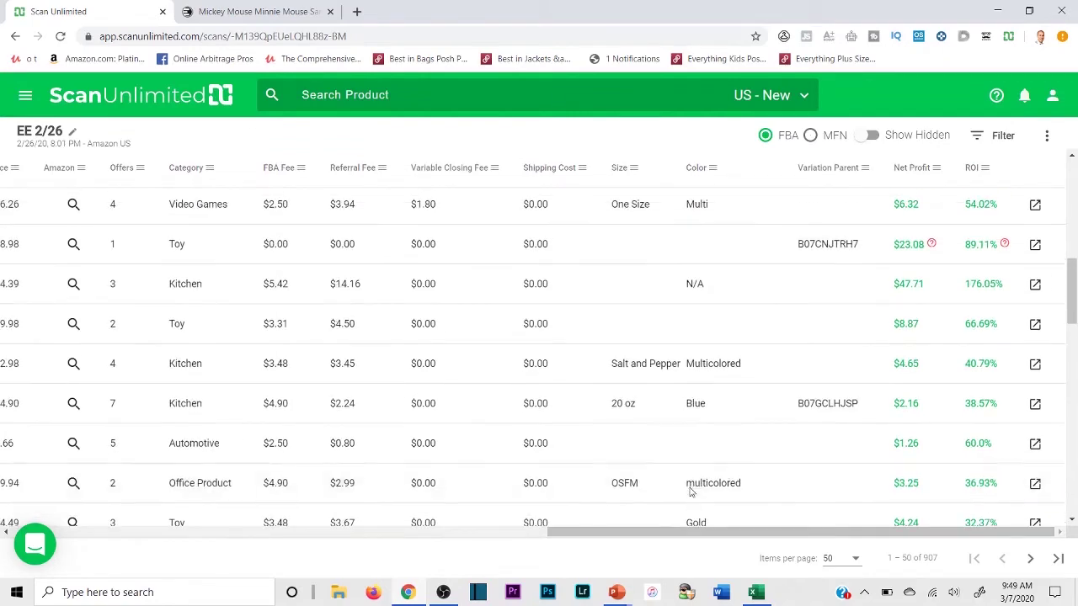
scroll(687, 483, "down", 1)
scroll(702, 400, "down", 10)
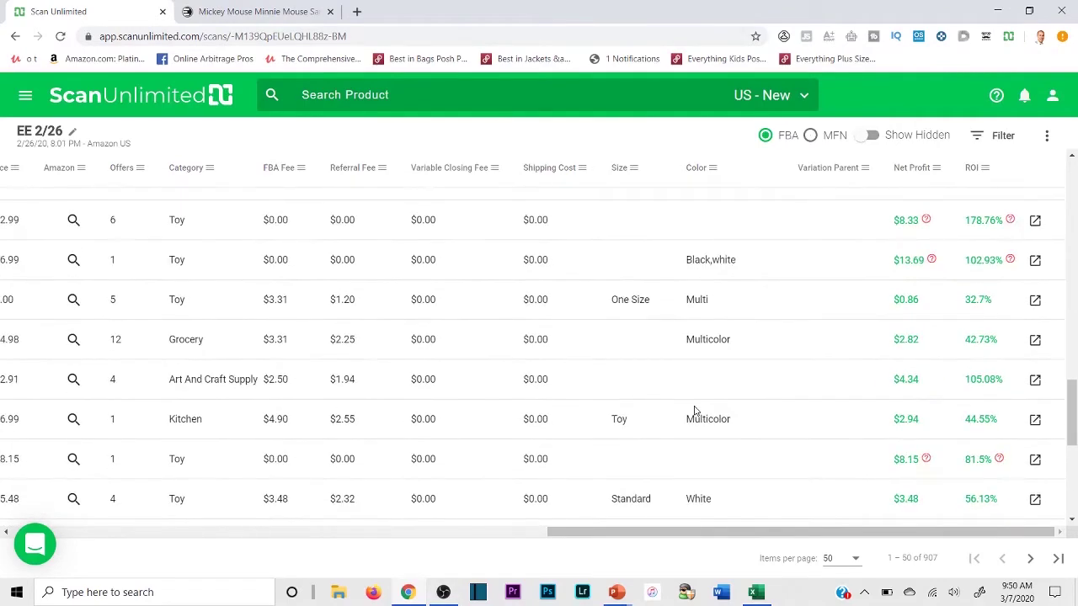
left_click(276, 11)
left_click(93, 12)
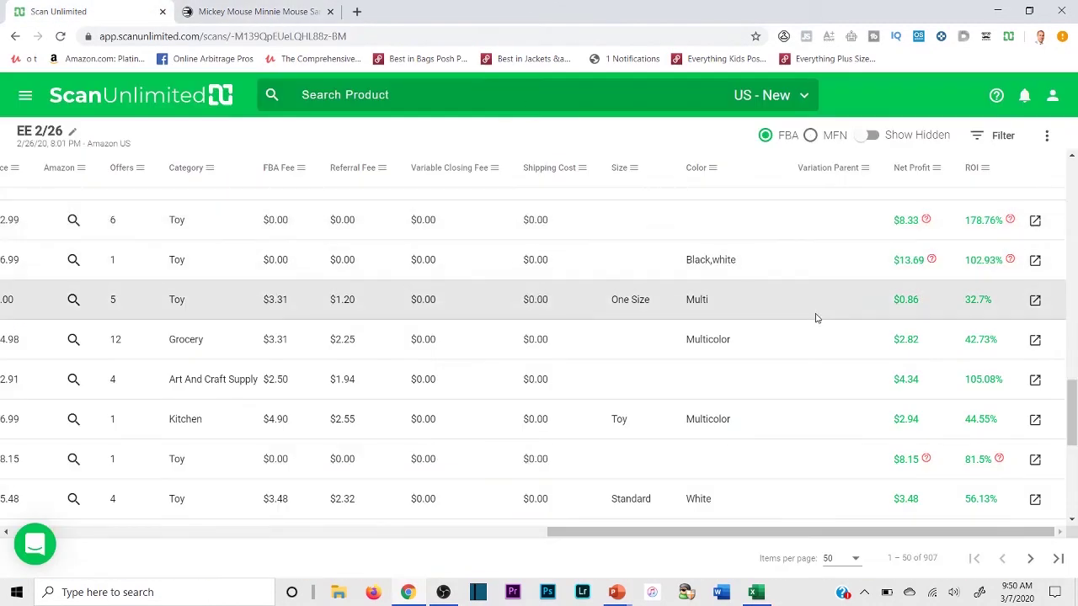
scroll(808, 322, "down", 3)
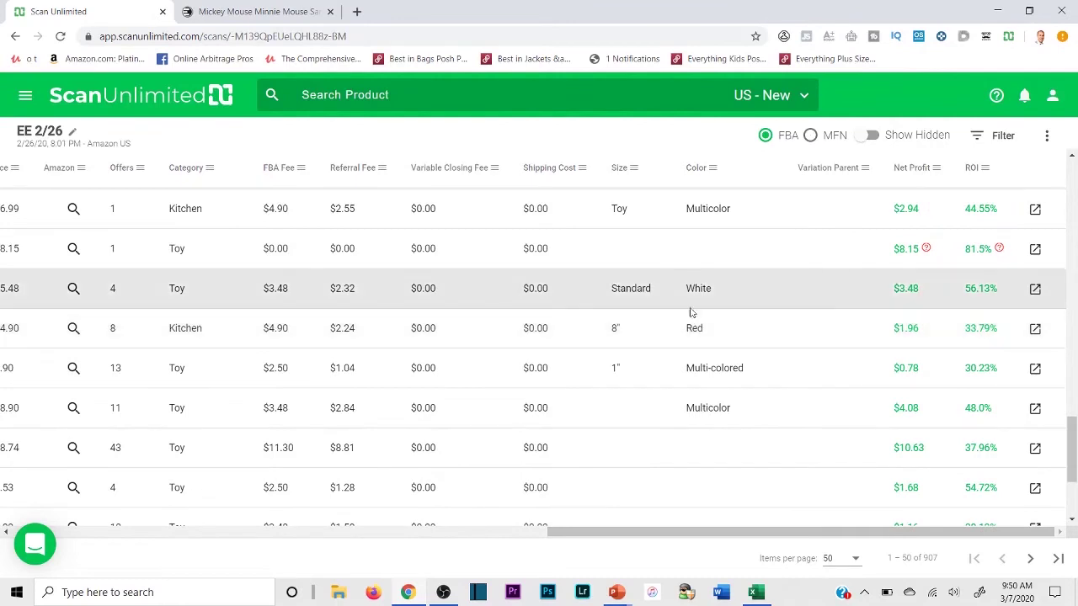
scroll(665, 333, "down", 2)
scroll(636, 335, "down", 1)
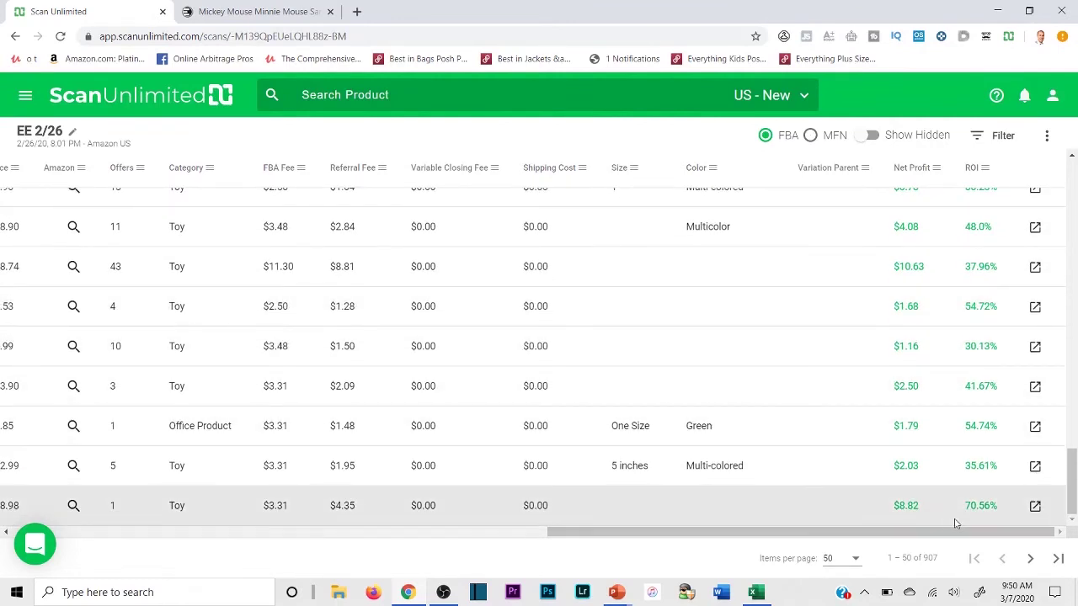
Open the Amazon listing of the Accutime Star Wars Millennium Falcon Pocket Watch and compare its price with the cost in the scan
left_click_drag(895, 532, 278, 529)
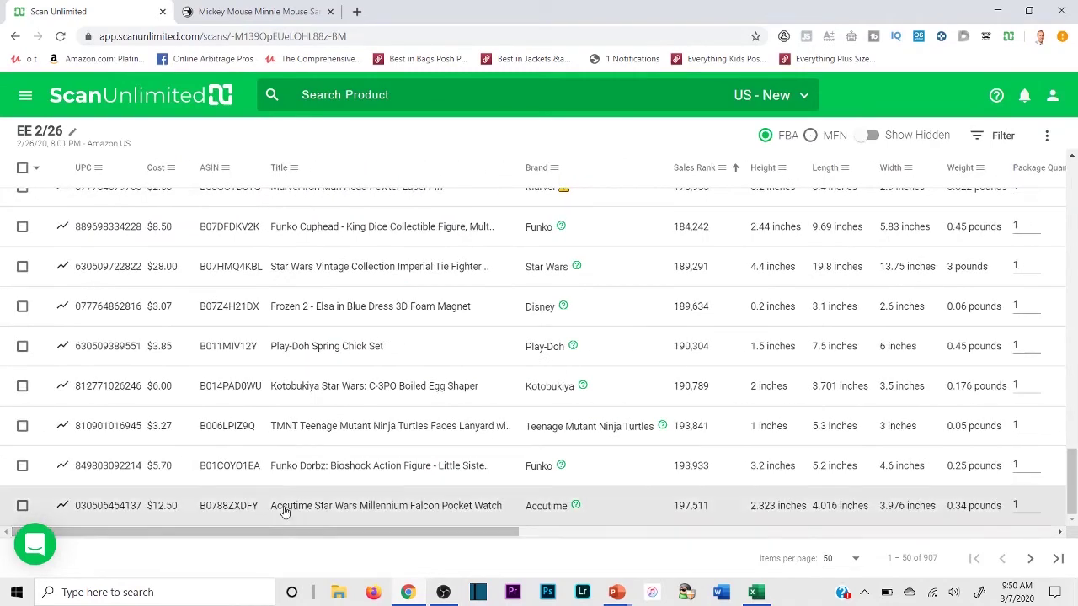
left_click(292, 506)
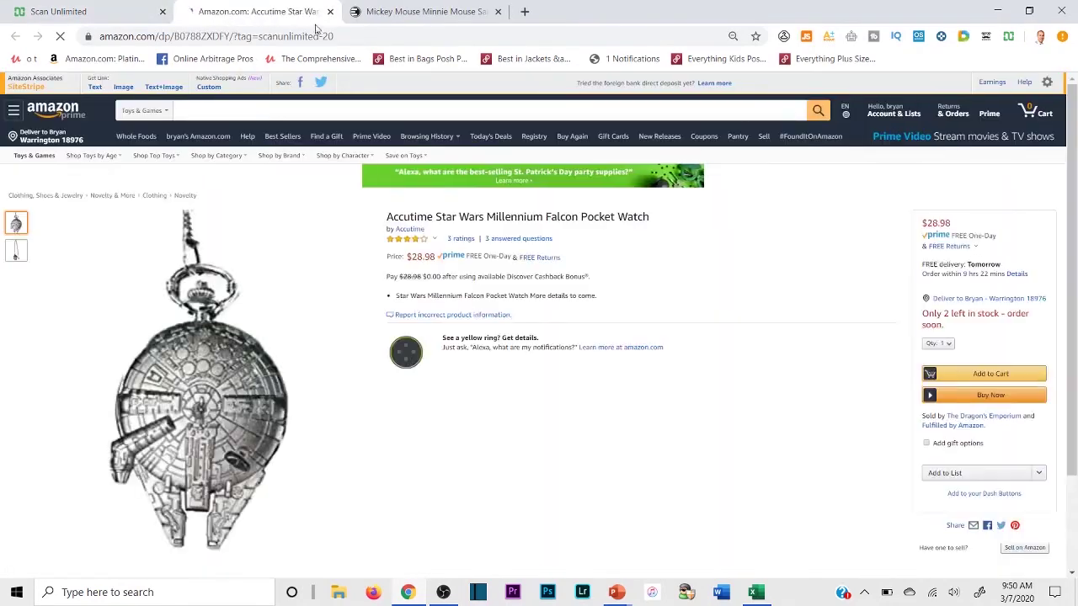
left_click(76, 10)
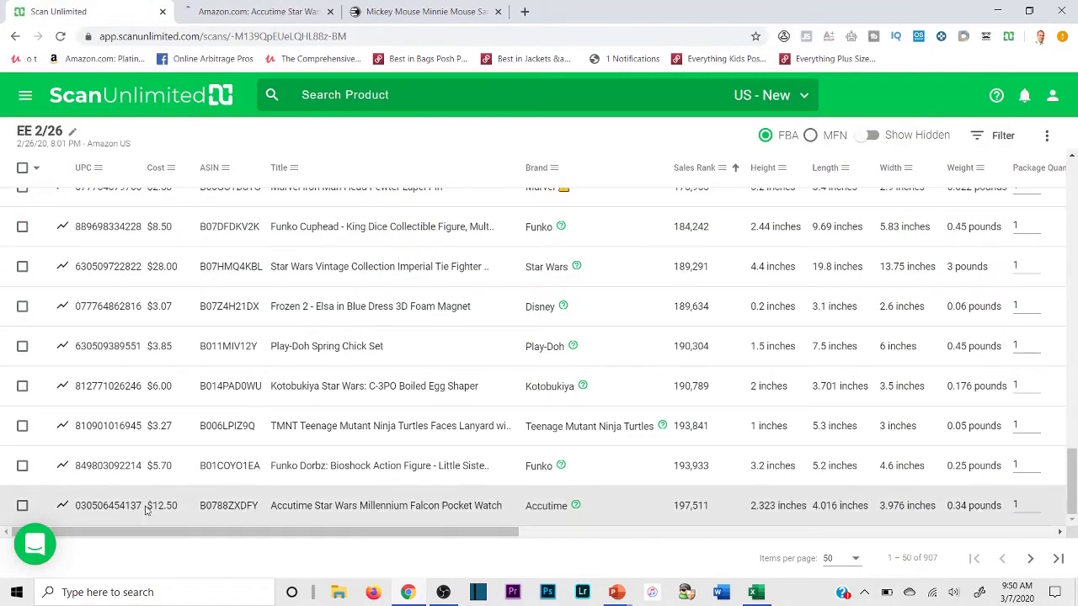
left_click(253, 11)
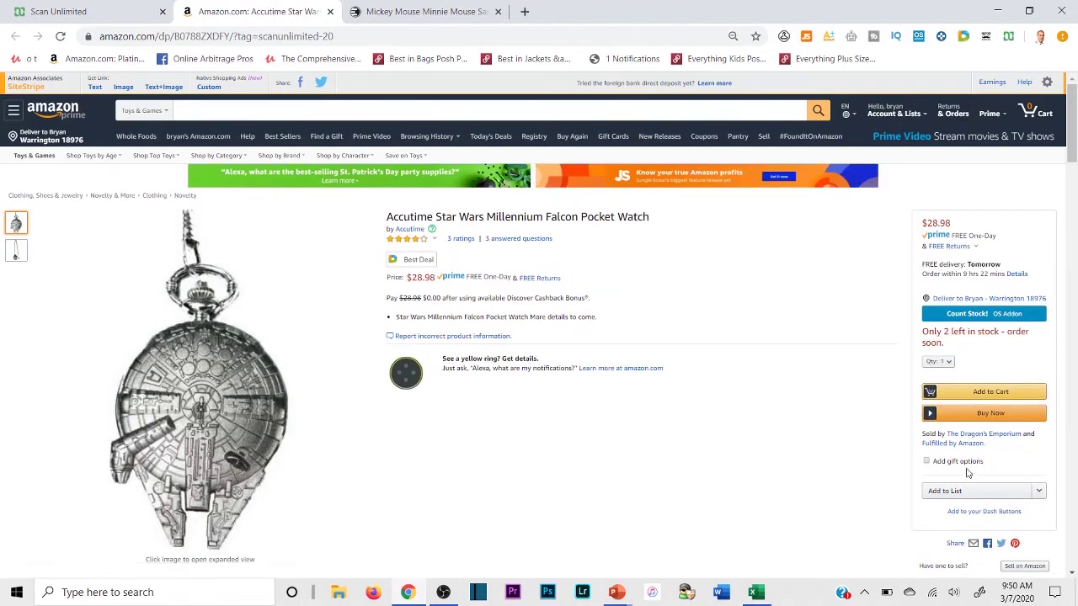
Examine the pocket watch listing's seller, price history and Best Sellers Rank in Toys & Games
scroll(968, 378, "down", 3)
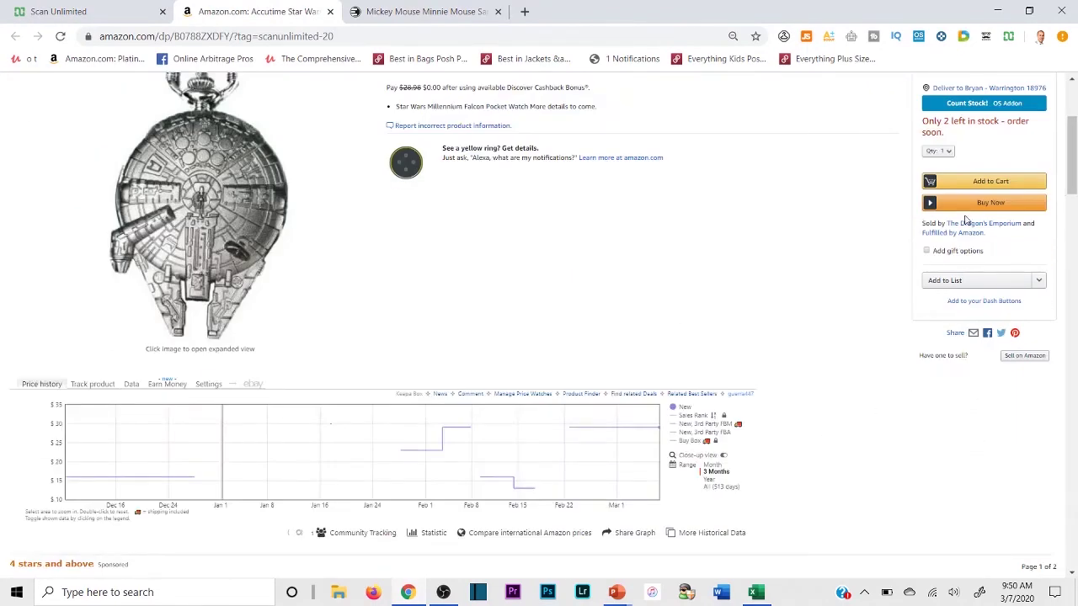
scroll(970, 375, "up", 3)
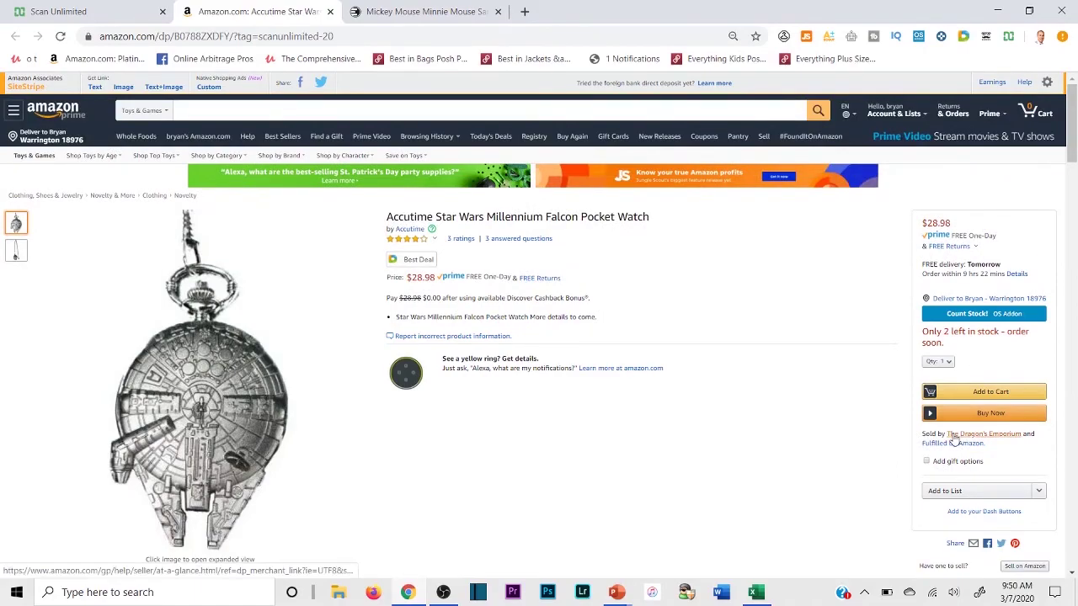
scroll(662, 349, "down", 5)
scroll(511, 328, "down", 10)
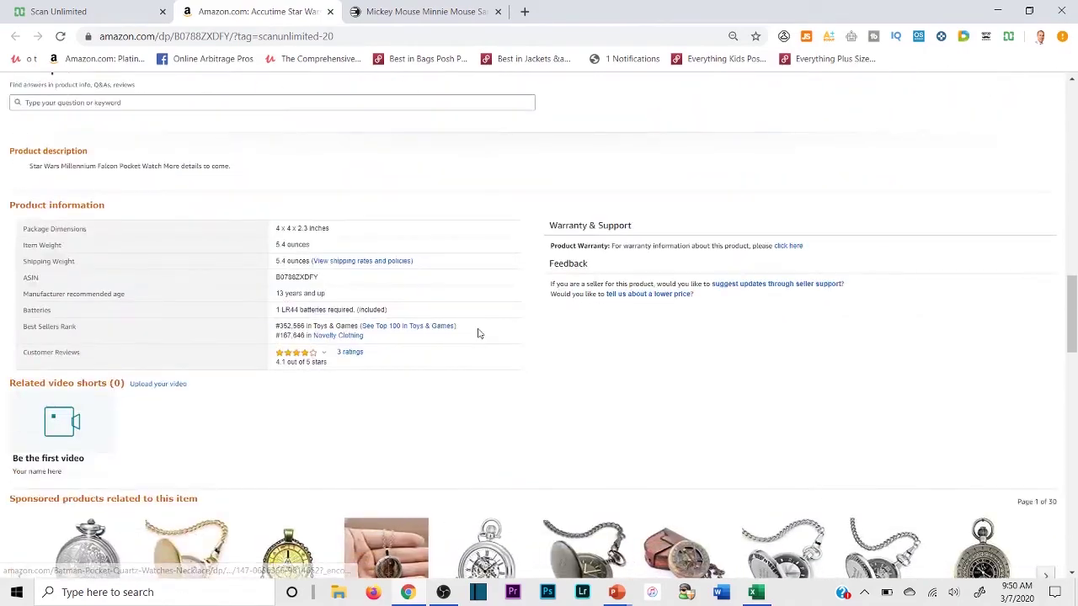
left_click_drag(276, 324, 303, 326)
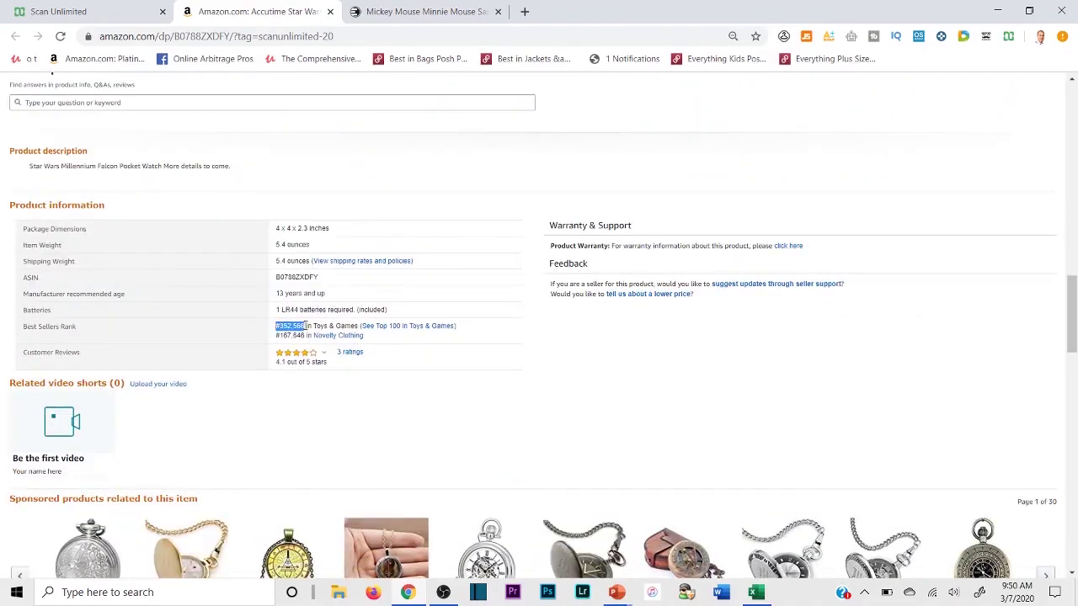
Return to the EE 2/26 scan and review the sales rank, net profit and ROI of the better-ranked products higher in the list
left_click(148, 13)
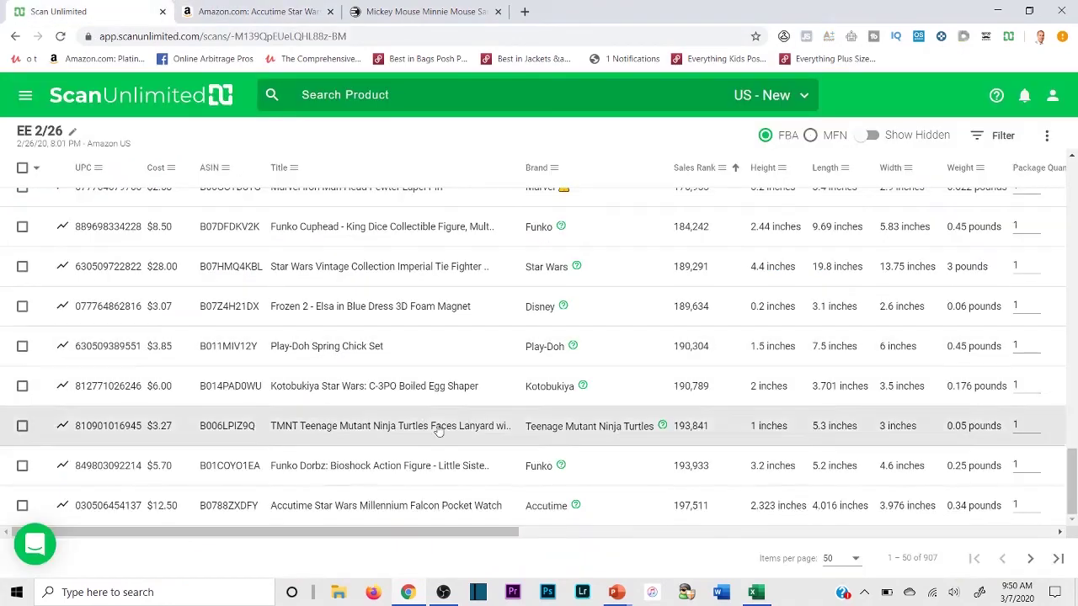
scroll(518, 533, "up", 3)
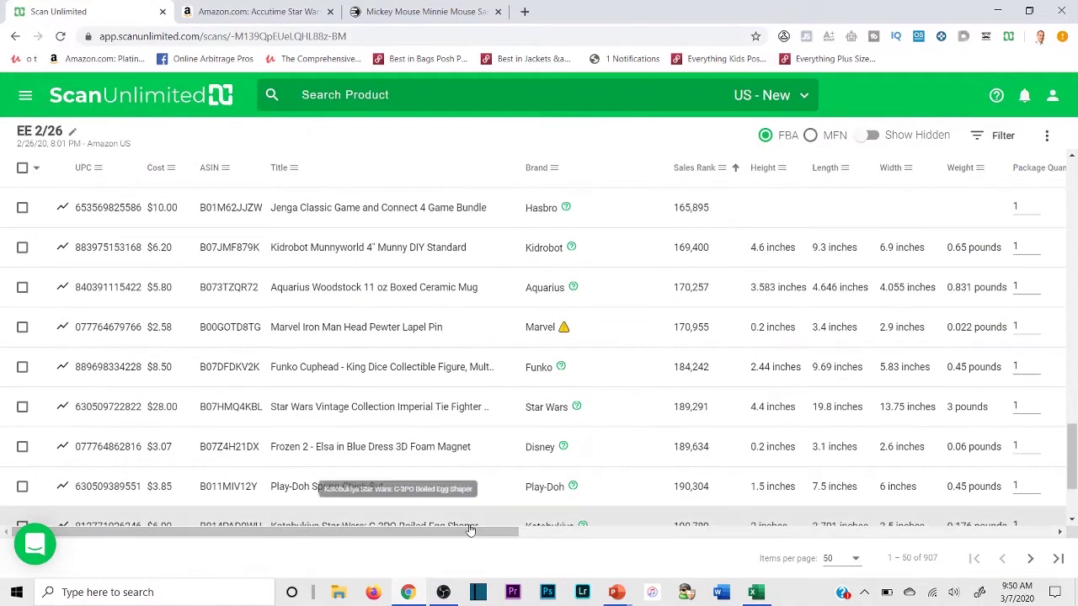
scroll(692, 343, "up", 8)
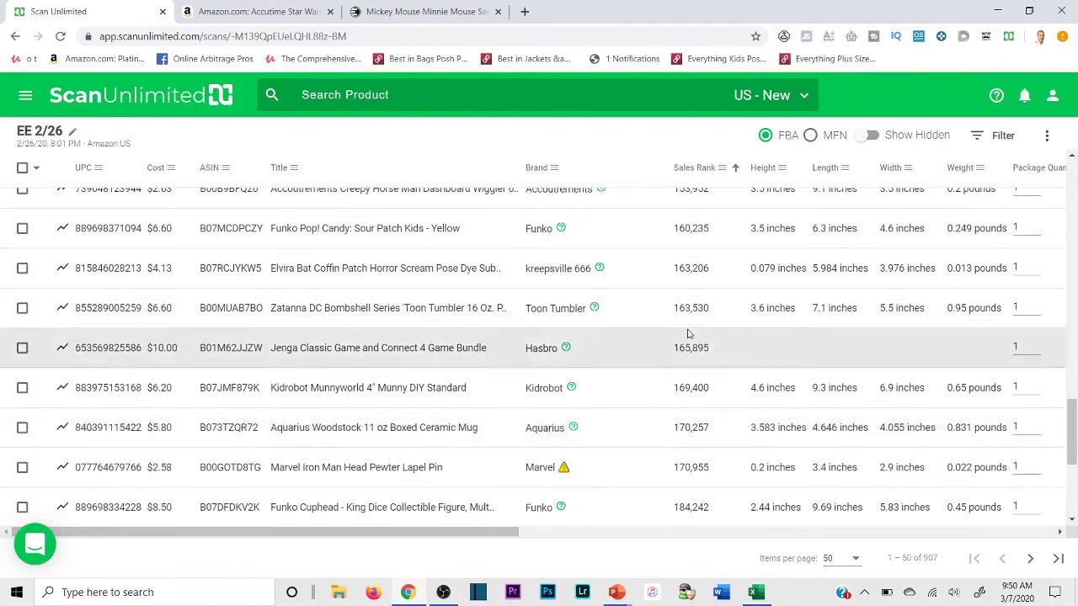
scroll(693, 343, "up", 10)
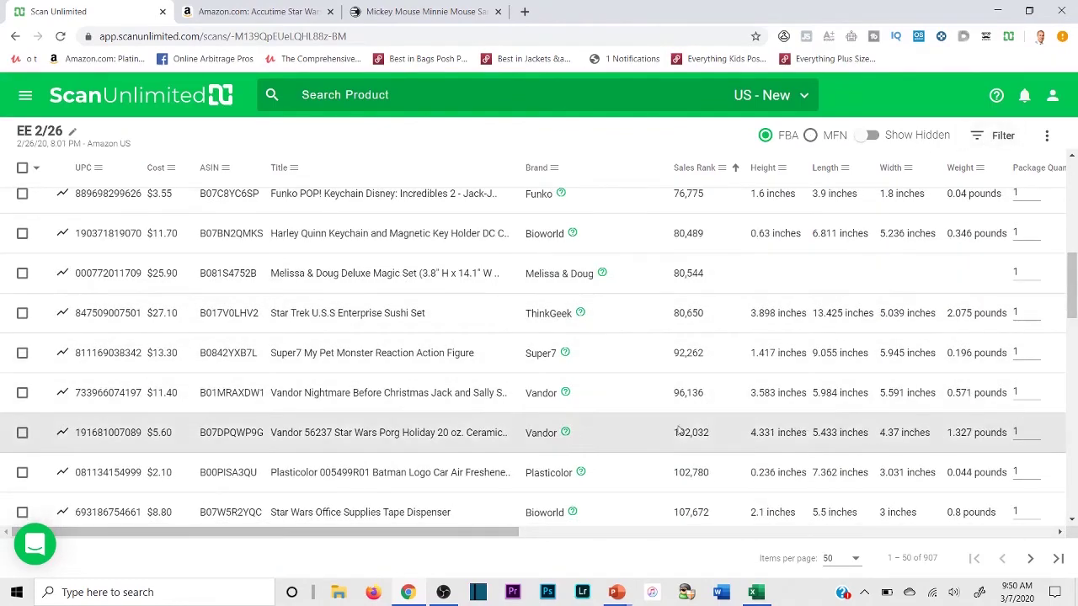
left_click_drag(338, 536, 893, 482)
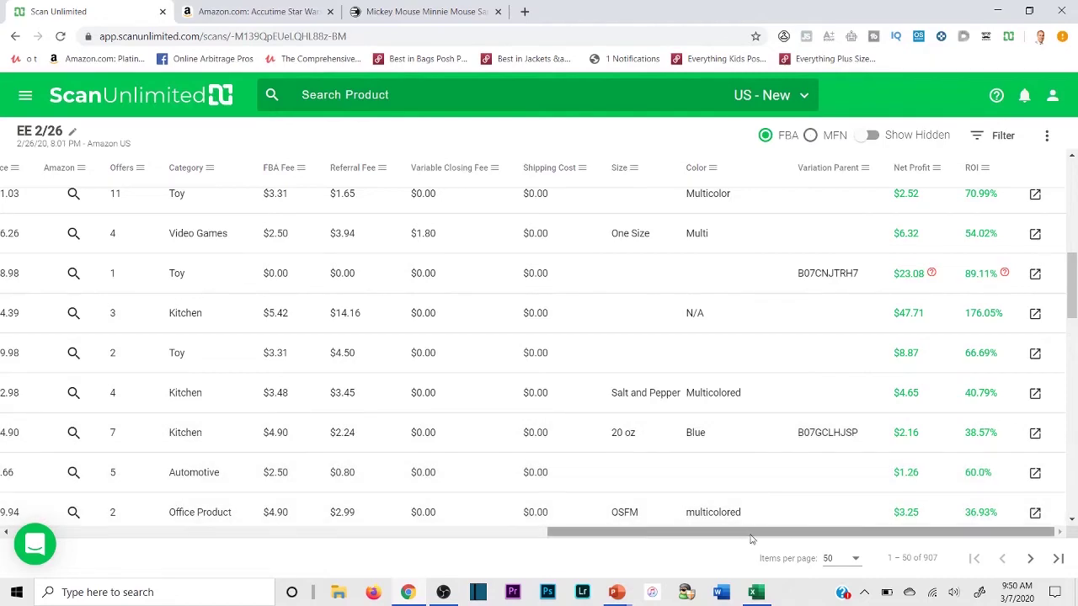
left_click_drag(752, 539, 111, 512)
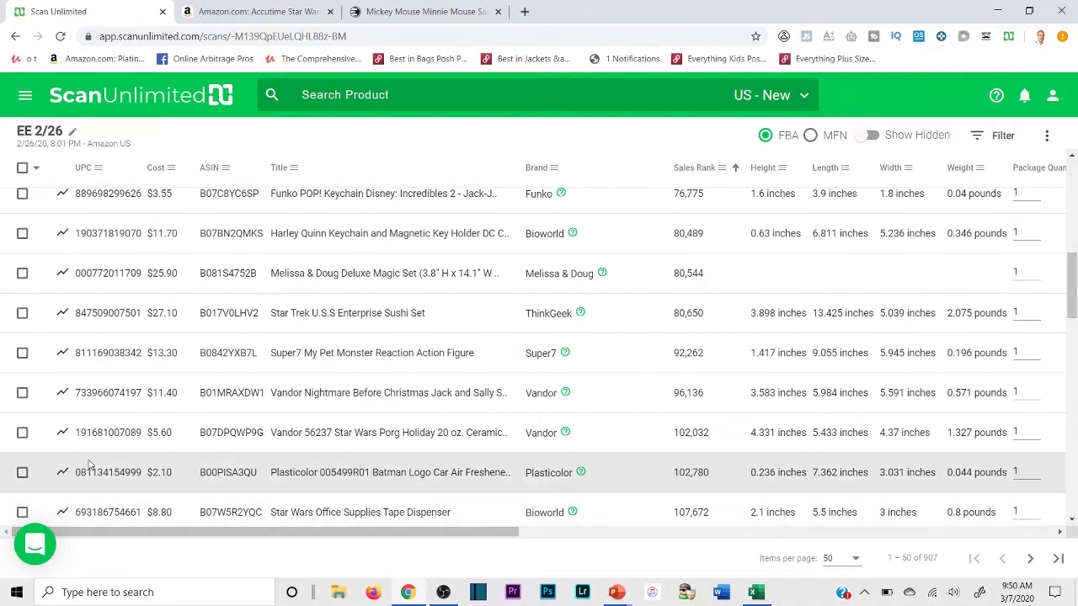
Open the Vandor 56237 Star Wars Porg mug's Amazon listing in place of the pocket watch's and compare its price with the scan cost
left_click(313, 434)
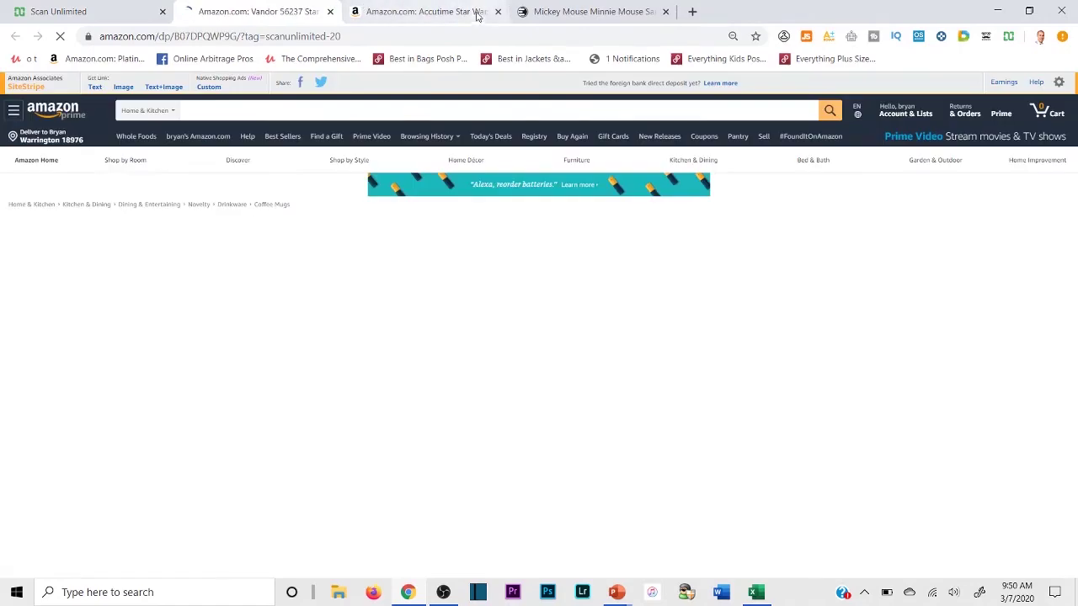
left_click(497, 12)
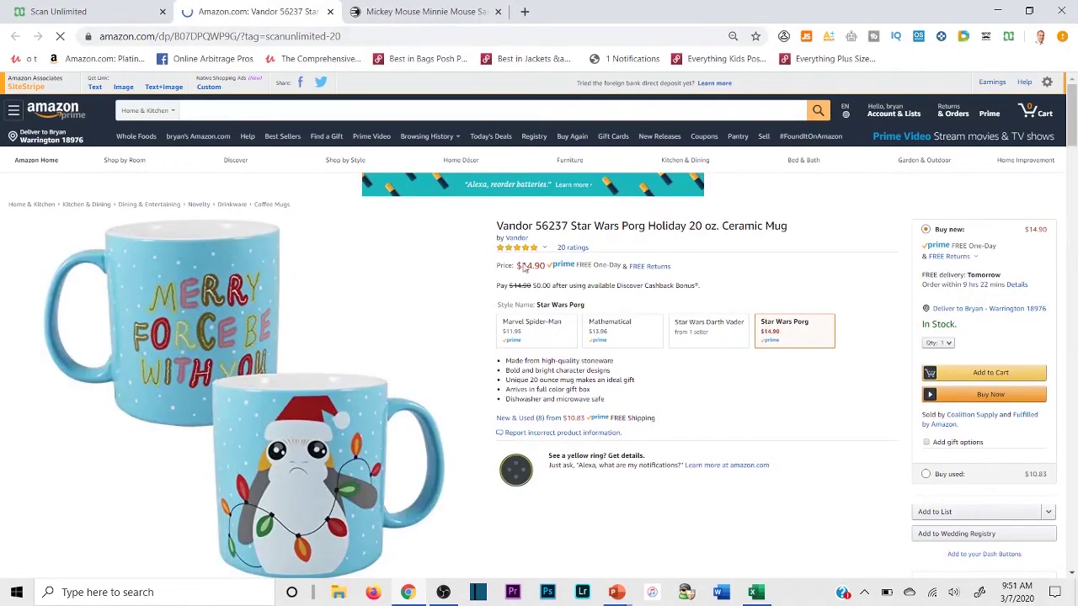
left_click(127, 12)
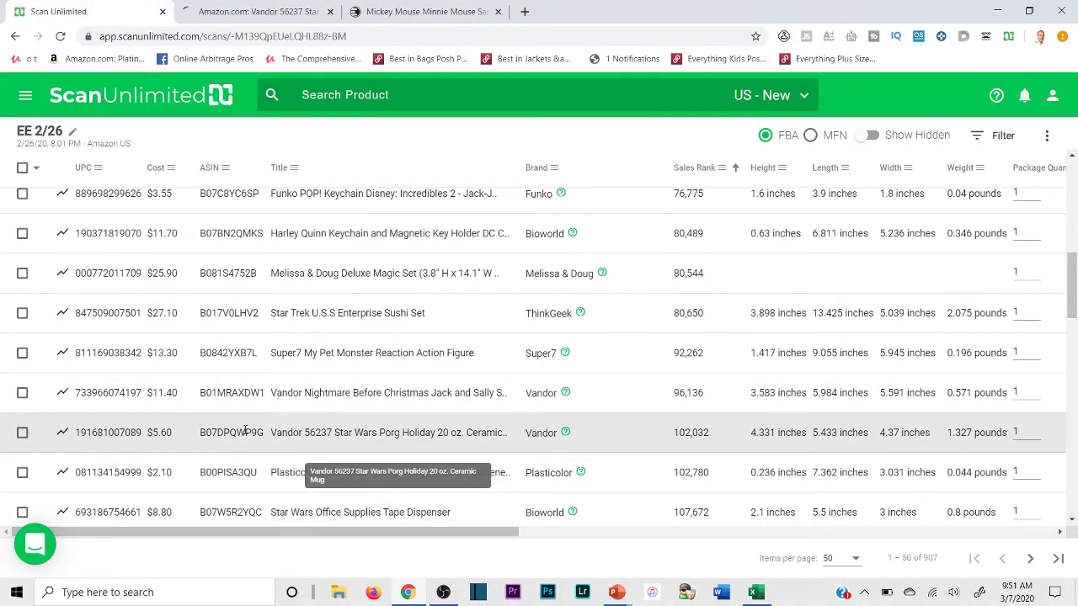
left_click(251, 11)
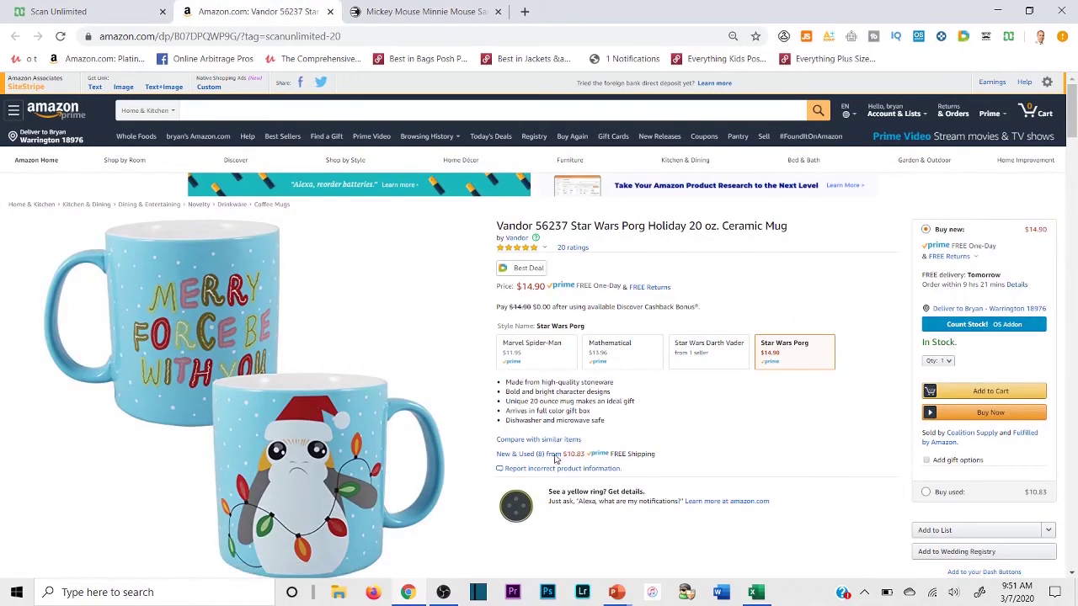
Check the Porg mug's price history and Best Sellers Rank, and run Jungle Scout on its listing for estimated sales
scroll(566, 378, "down", 20)
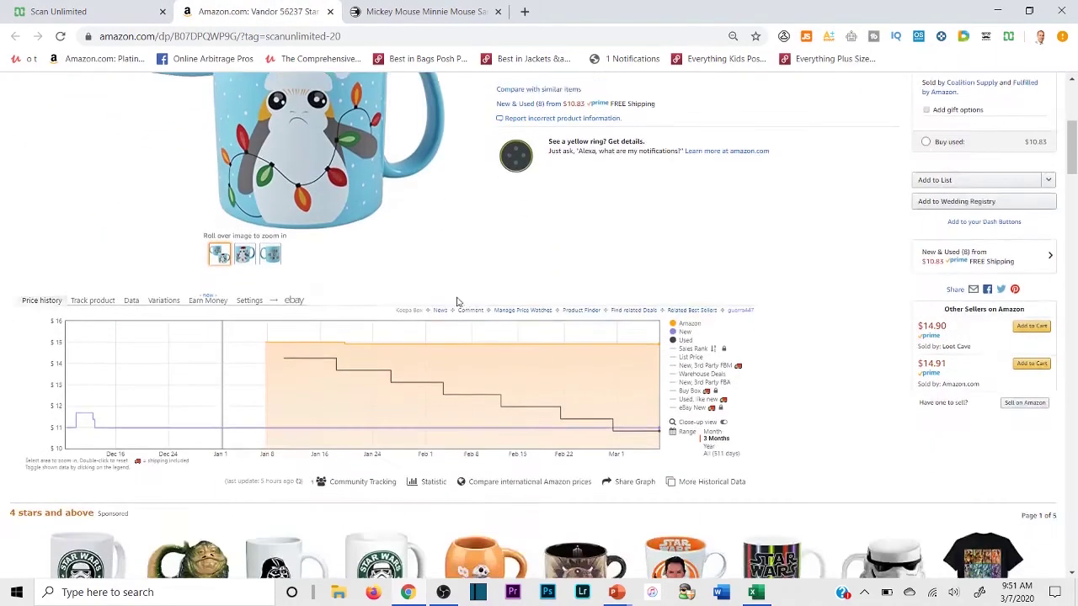
scroll(341, 320, "down", 10)
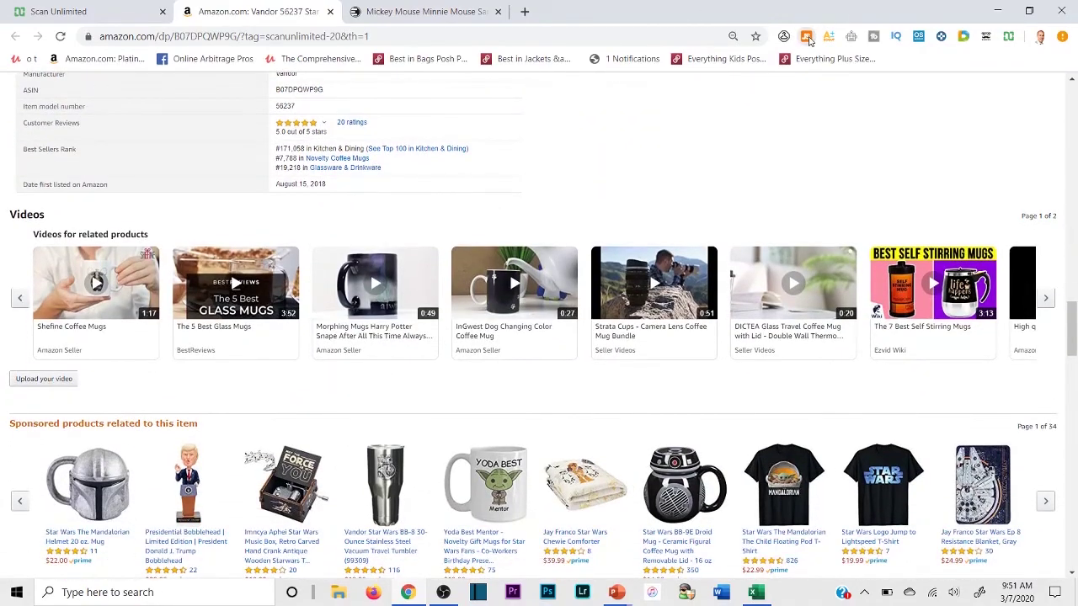
left_click(809, 40)
left_click(118, 11)
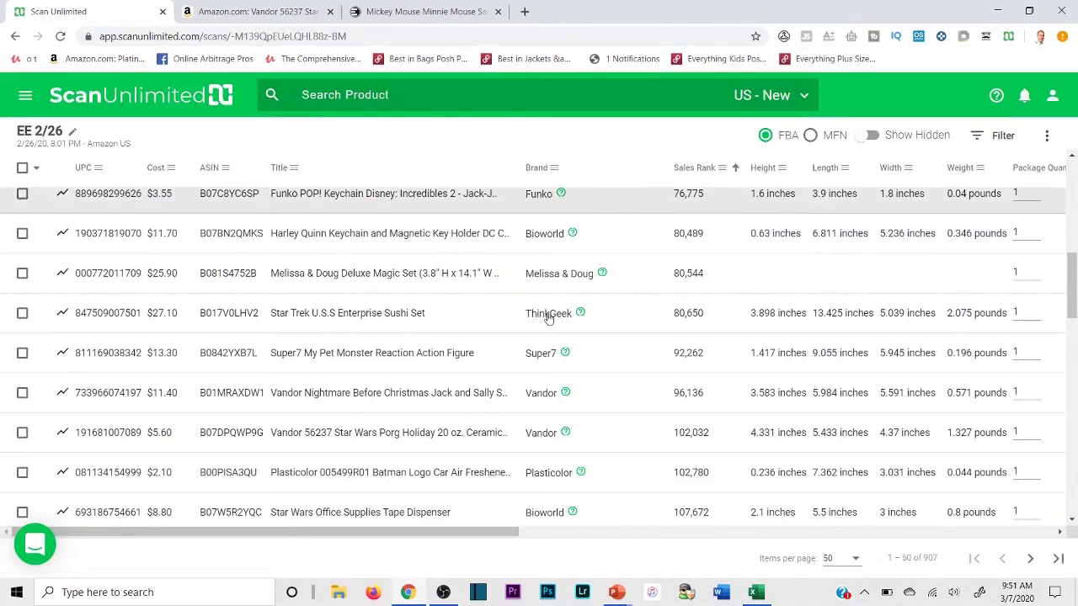
scroll(589, 362, "down", 2)
scroll(640, 396, "up", 2)
left_click(253, 11)
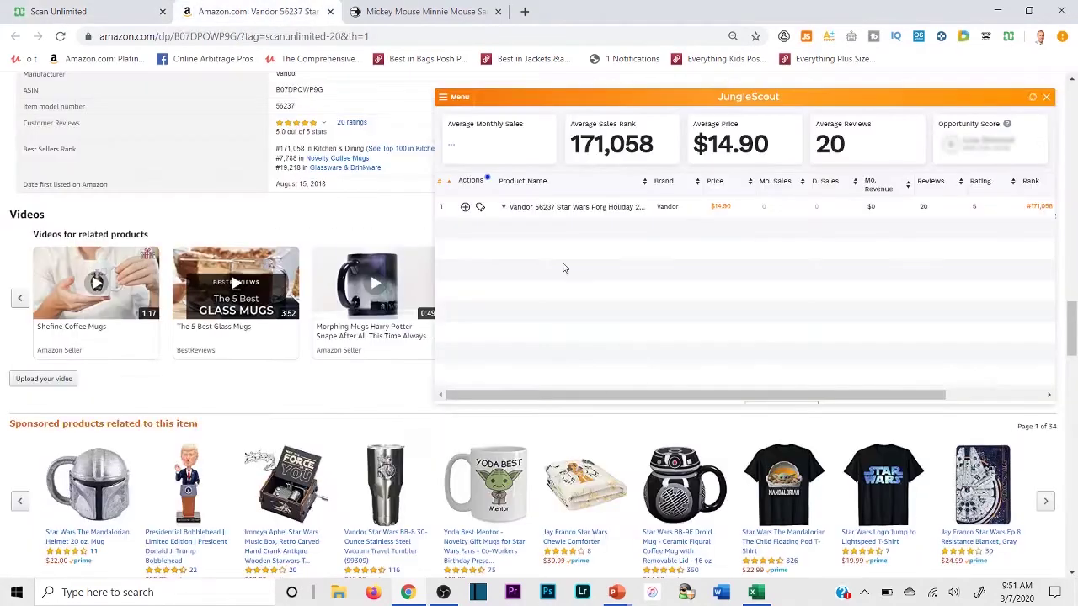
Close the Porg mug's listing and review the net profit, ROI and sales rank of the better-ranked products in the EE 2/26 scan
left_click(1045, 97)
left_click(330, 11)
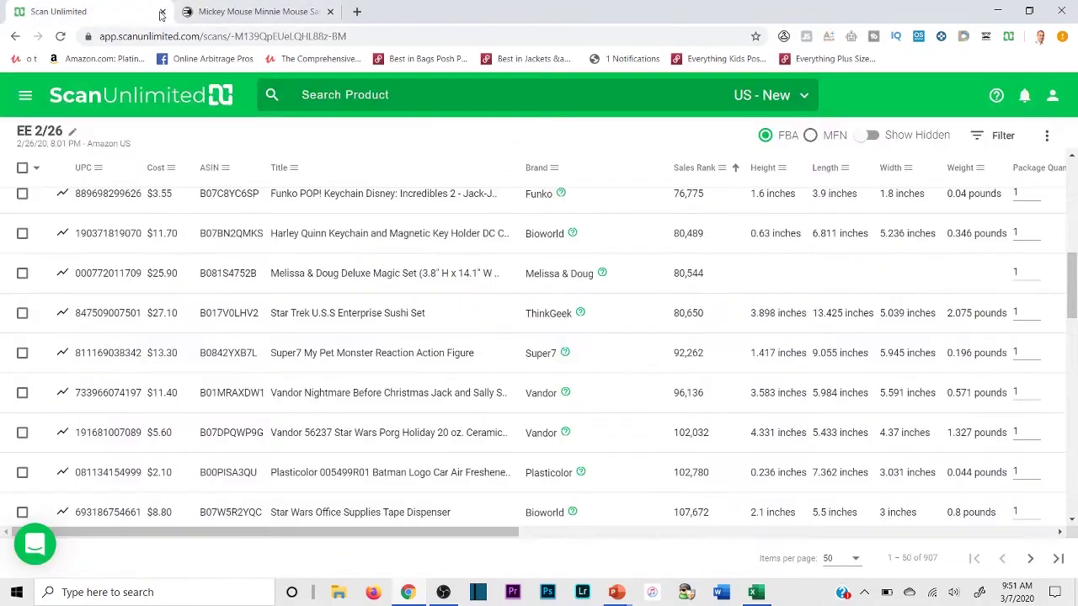
scroll(589, 337, "up", 3)
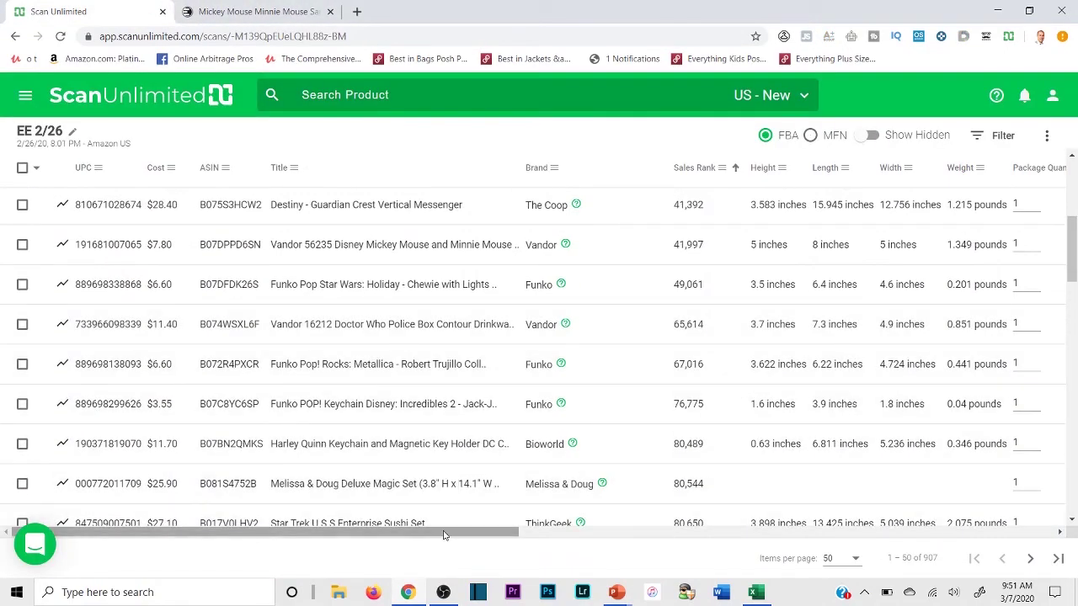
left_click_drag(445, 532, 1065, 497)
scroll(933, 475, "up", 1)
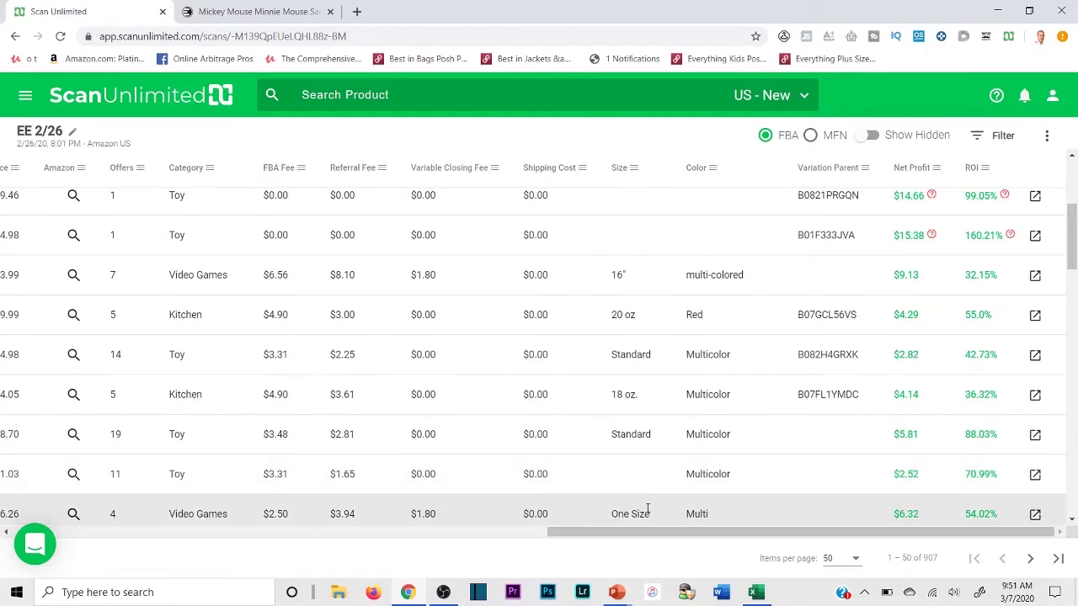
scroll(825, 416, "up", 2)
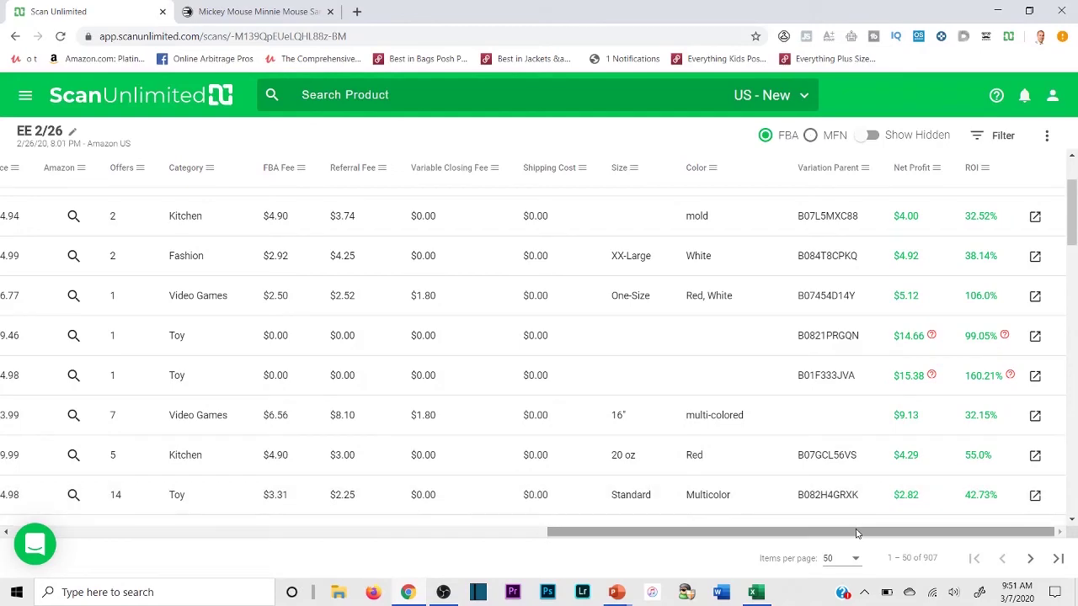
left_click_drag(857, 531, 176, 543)
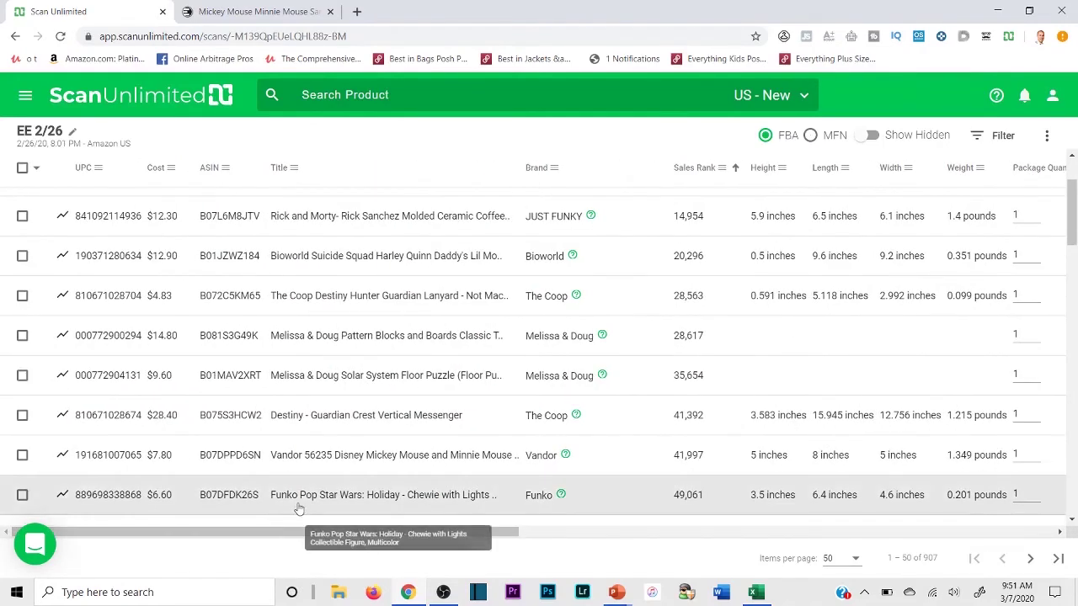
Open the Funko Pop Star Wars Holiday Chewie with Lights listing on Amazon and compare its price with the scan cost
left_click(299, 500)
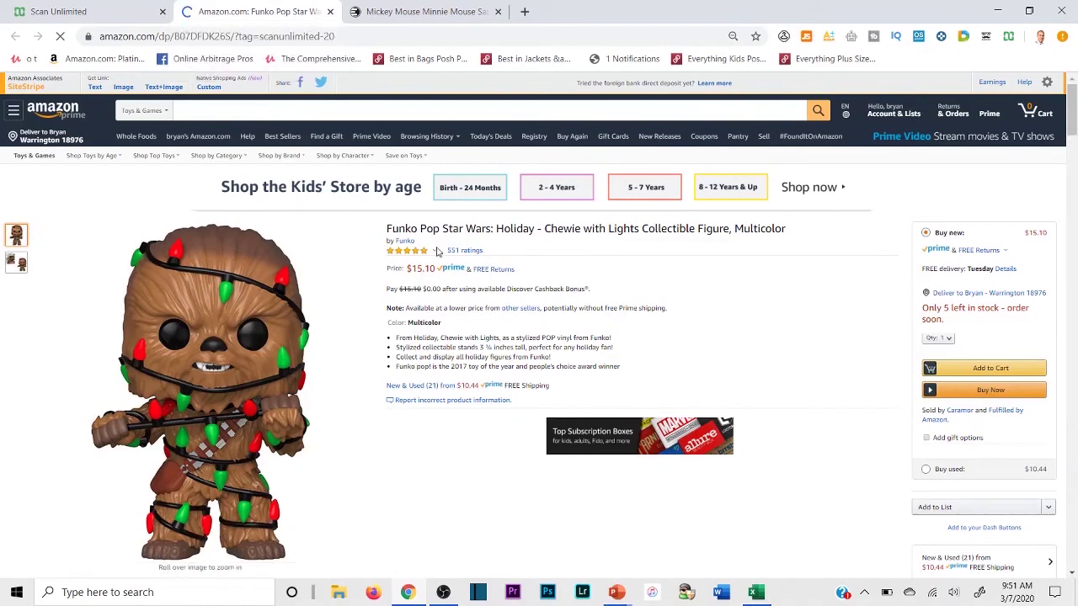
left_click(85, 9)
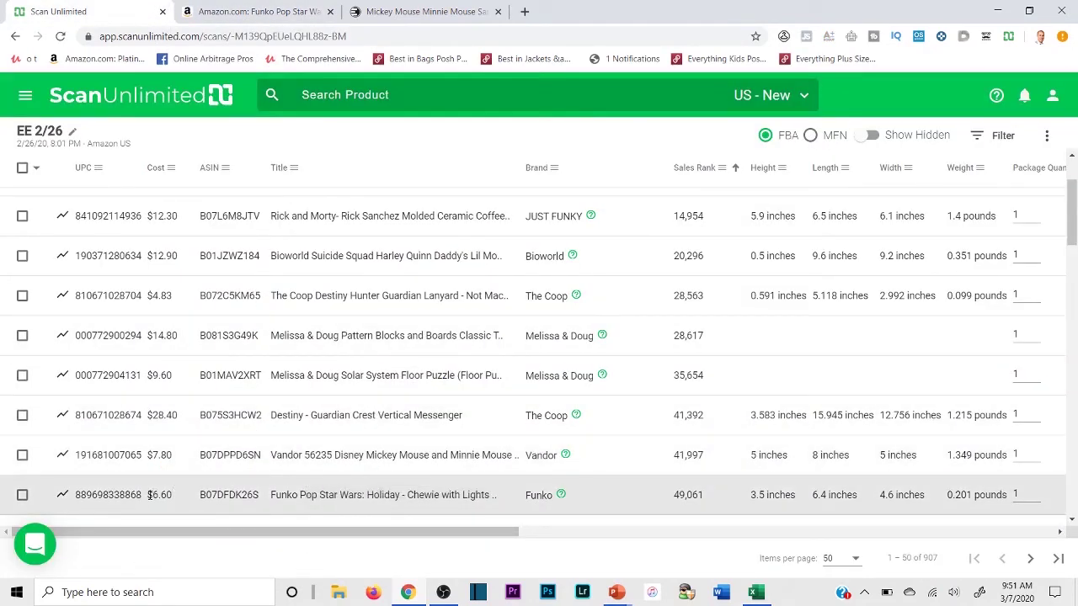
left_click(253, 11)
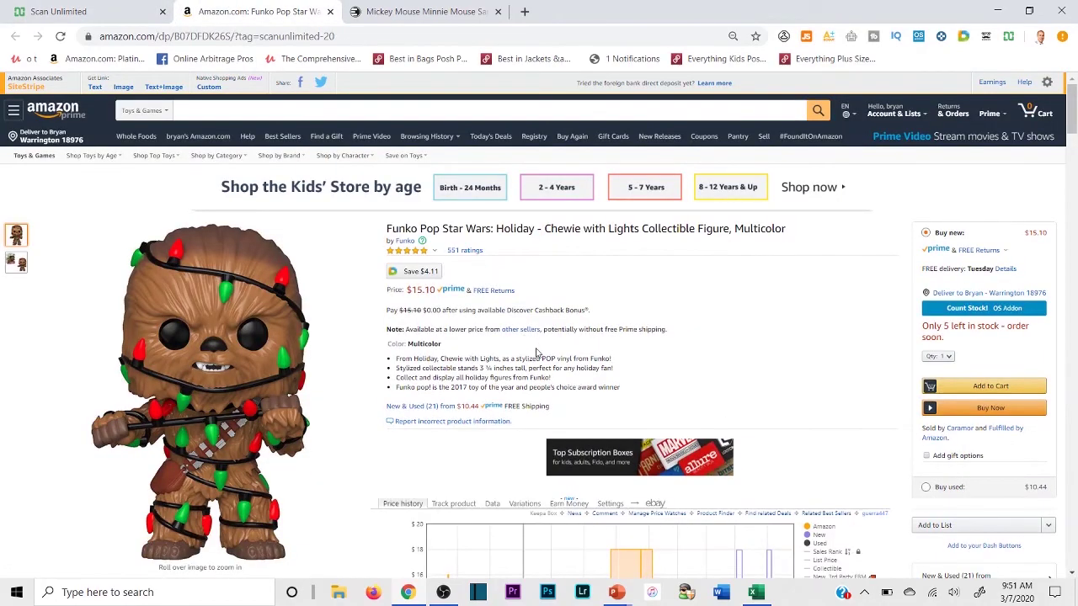
Check the Chewie figure's Best Sellers Rank and run Jungle Scout on its listing for estimated monthly sales
scroll(566, 317, "down", 1)
scroll(474, 218, "down", 15)
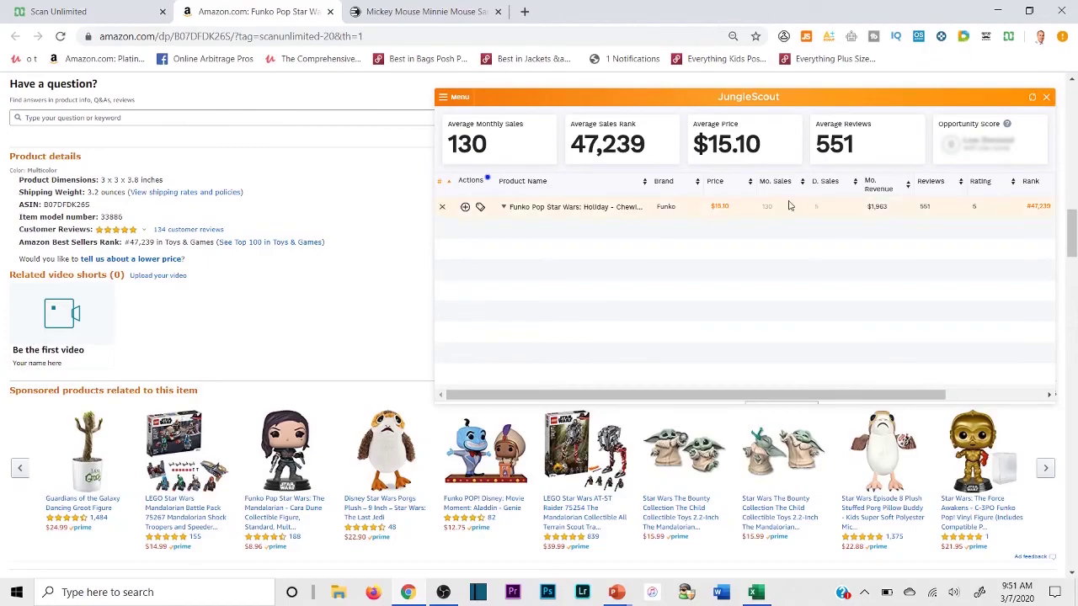
left_click(1047, 97)
scroll(696, 265, "up", 4)
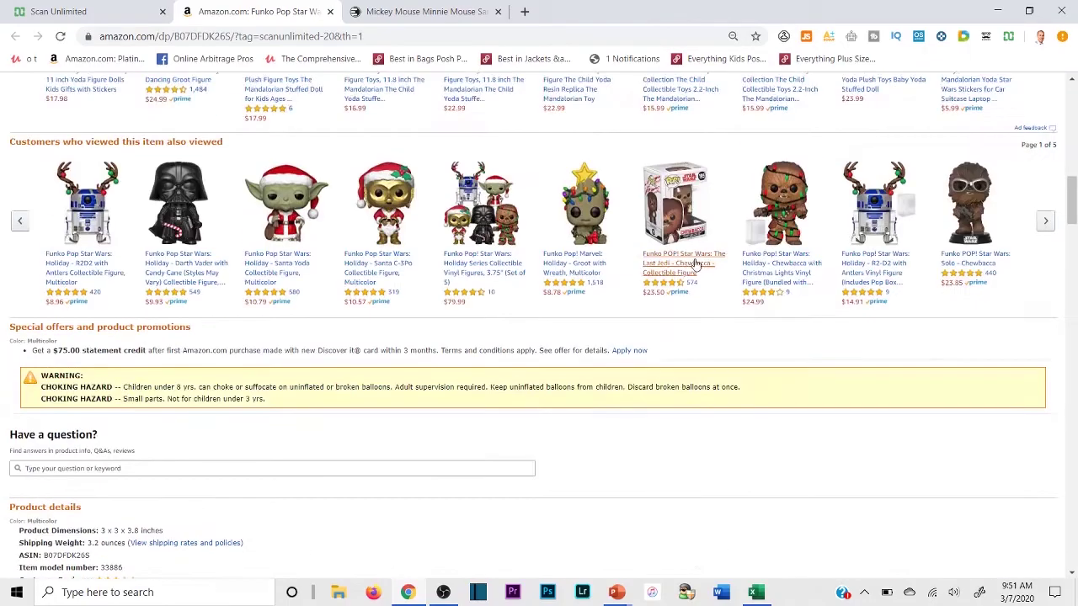
Open the Chewie figure's new and used offers in a separate tab and filter them to Prime and New condition
scroll(695, 265, "up", 12)
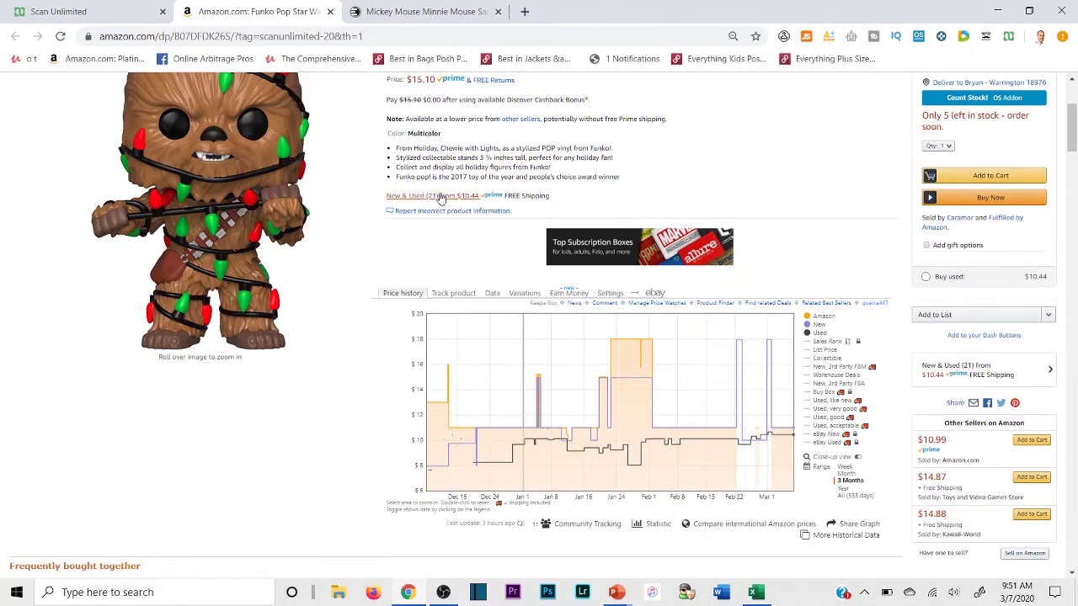
right_click(443, 203)
key("Escape")
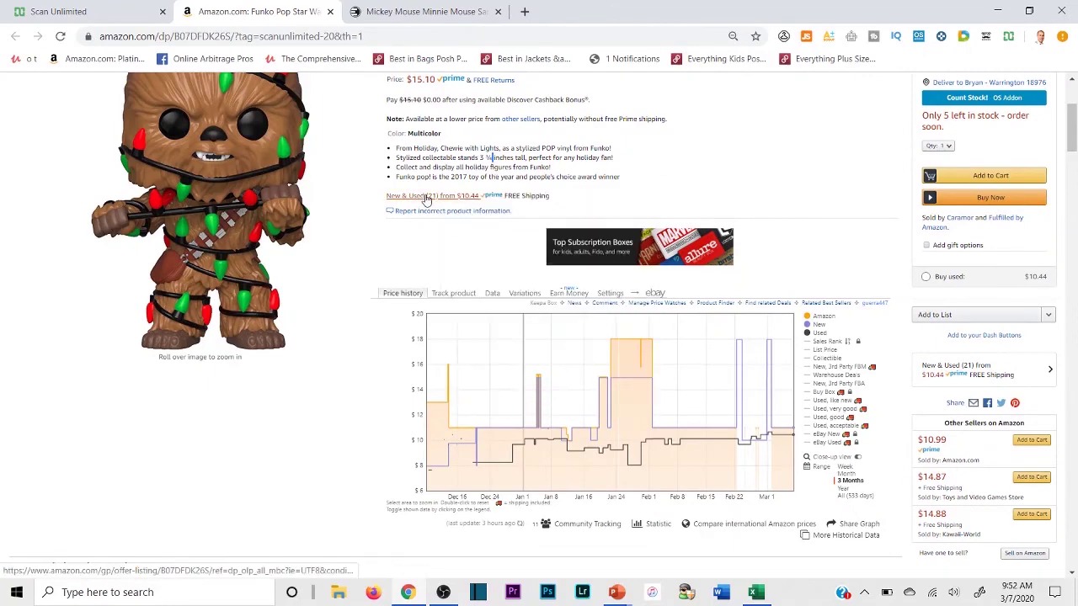
left_click(412, 195)
left_click(631, 157)
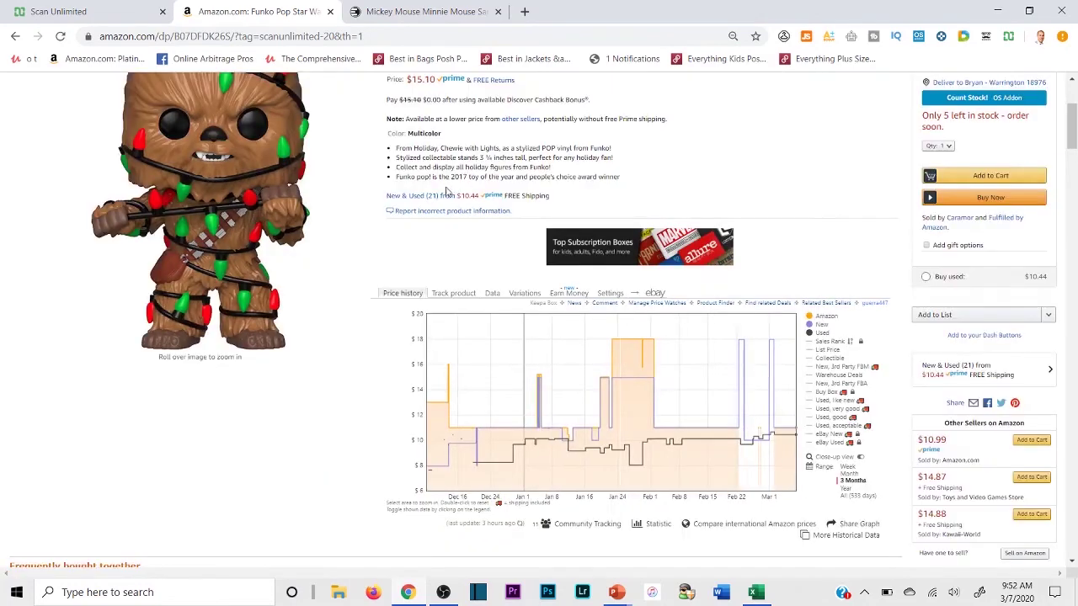
left_click(447, 199)
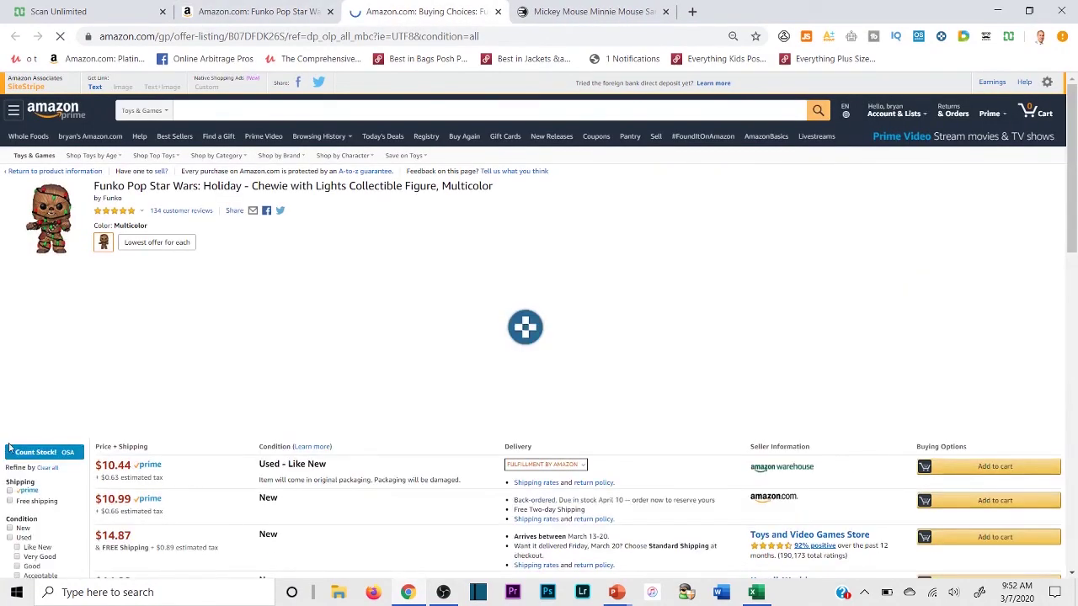
left_click(10, 378)
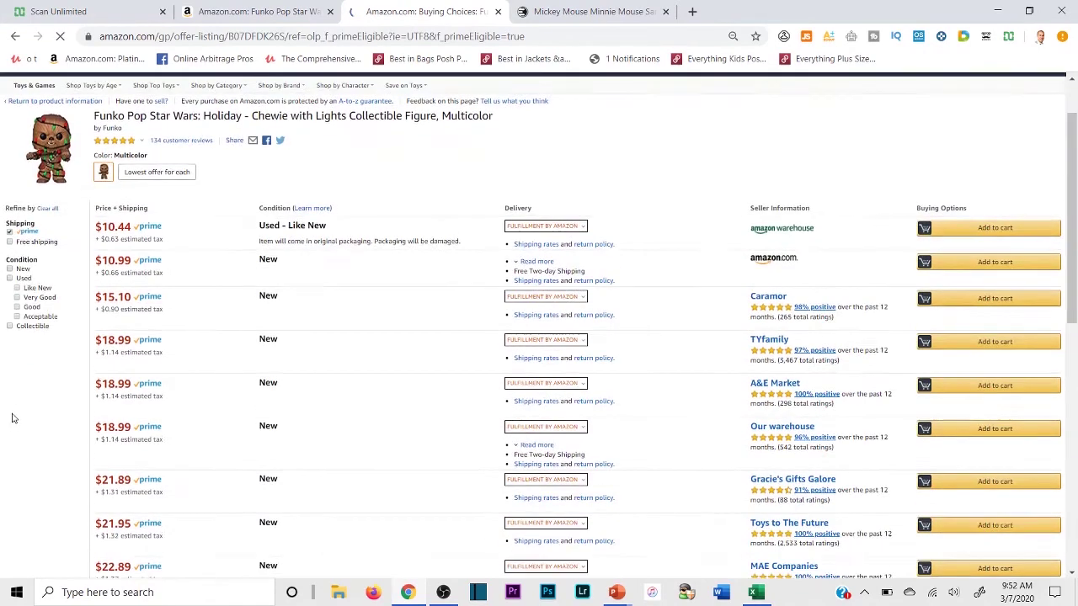
left_click(10, 269)
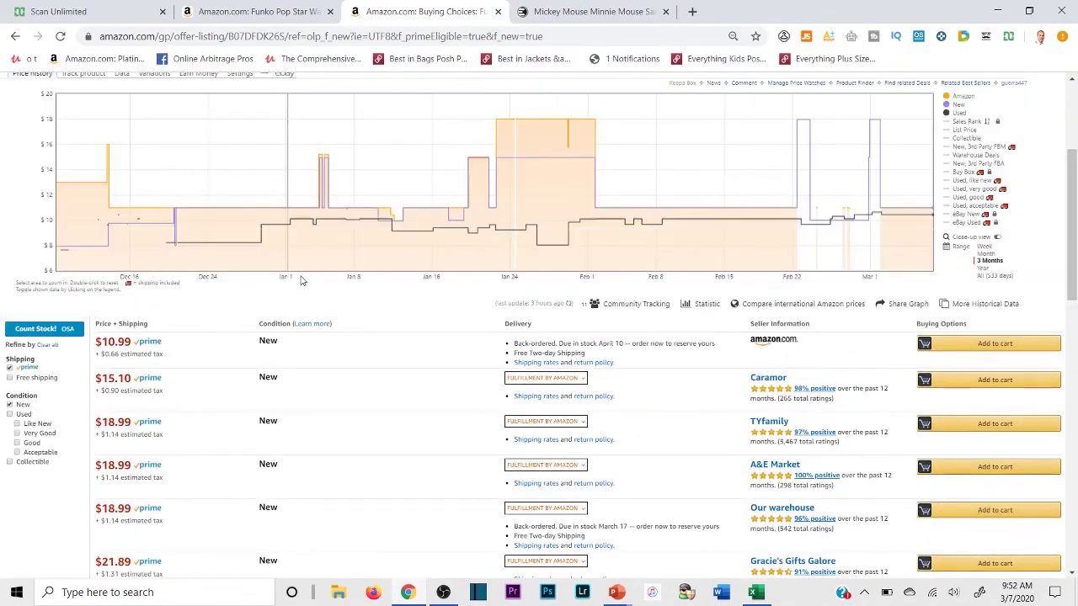
scroll(295, 430, "down", 2)
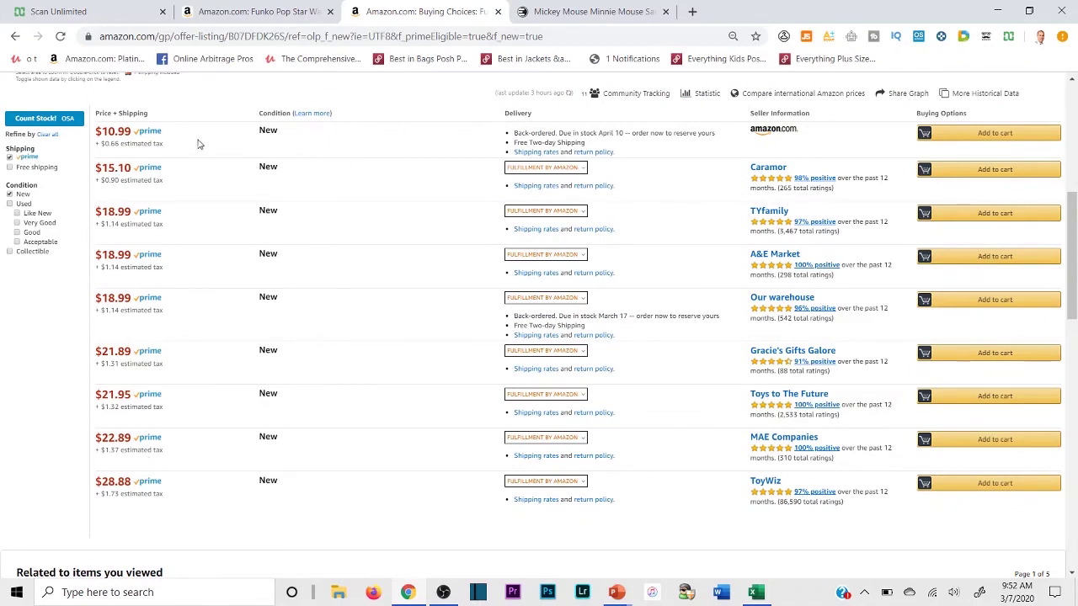
Count the stock held by each seller of the Chewie figure, recheck its price history, and close the offers page
left_click(921, 36)
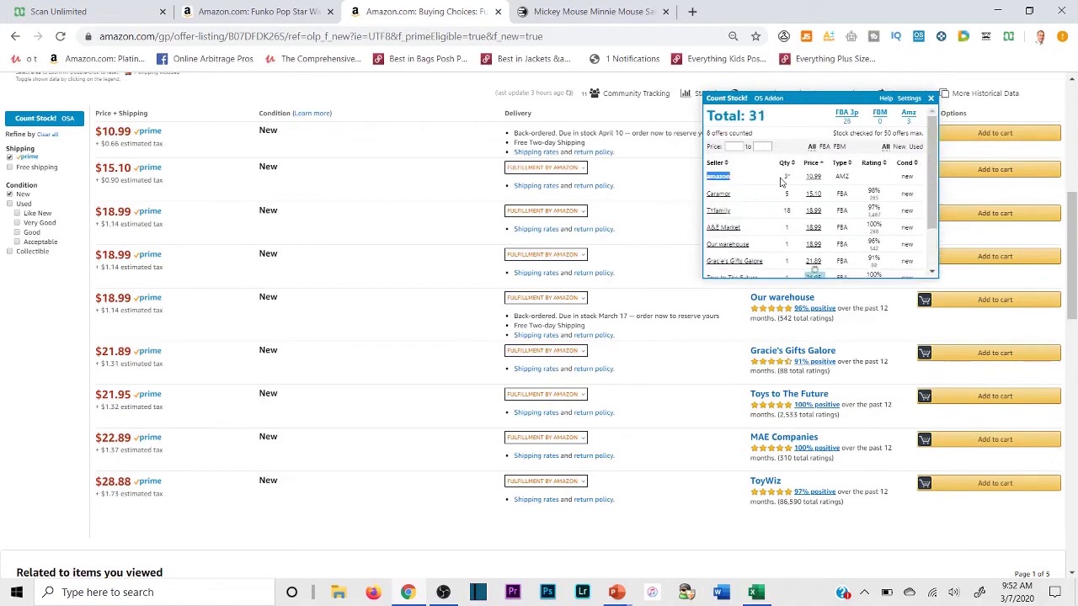
left_click(930, 99)
scroll(666, 168, "up", 4)
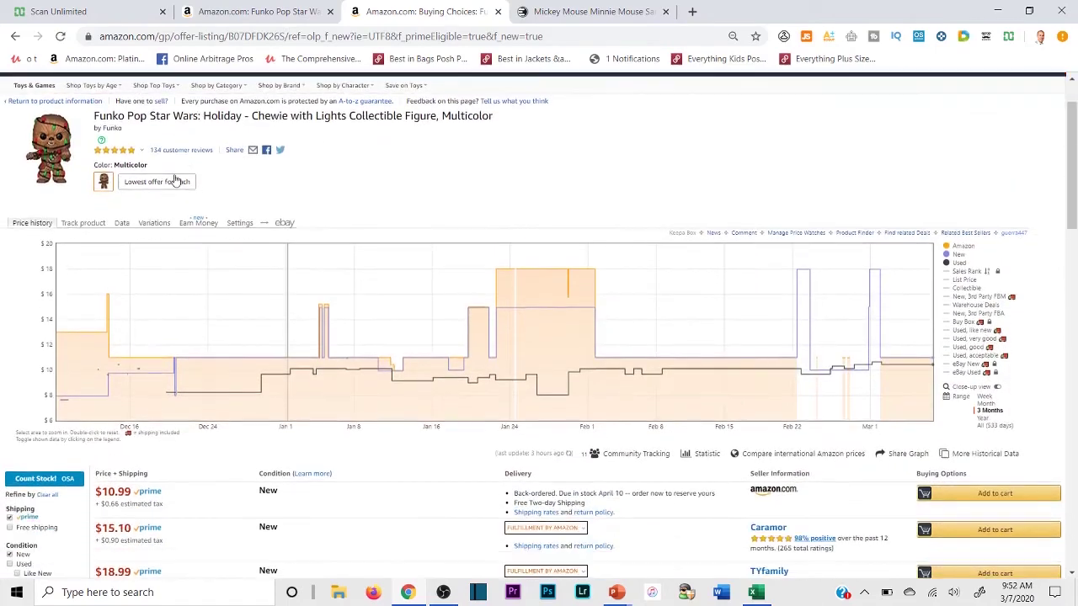
left_click(498, 12)
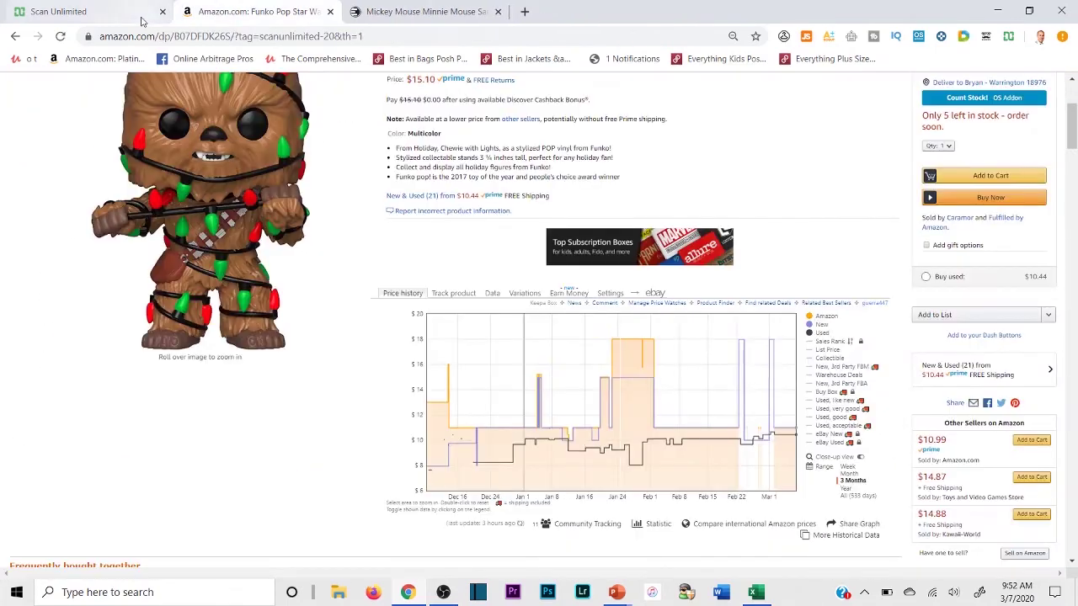
left_click(58, 11)
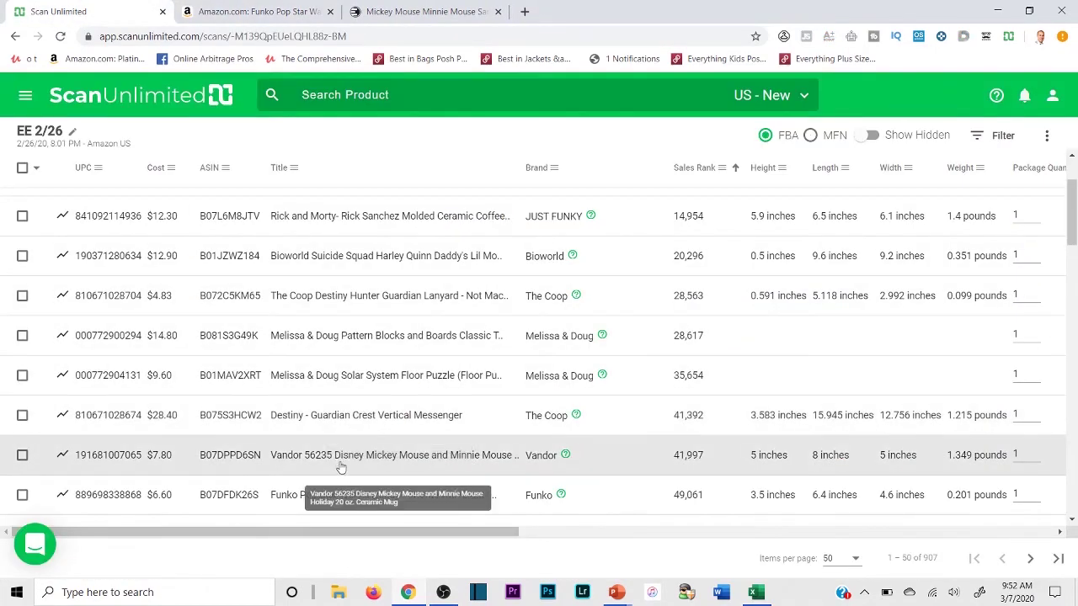
double_click(128, 496)
right_click(128, 495)
left_click(156, 509)
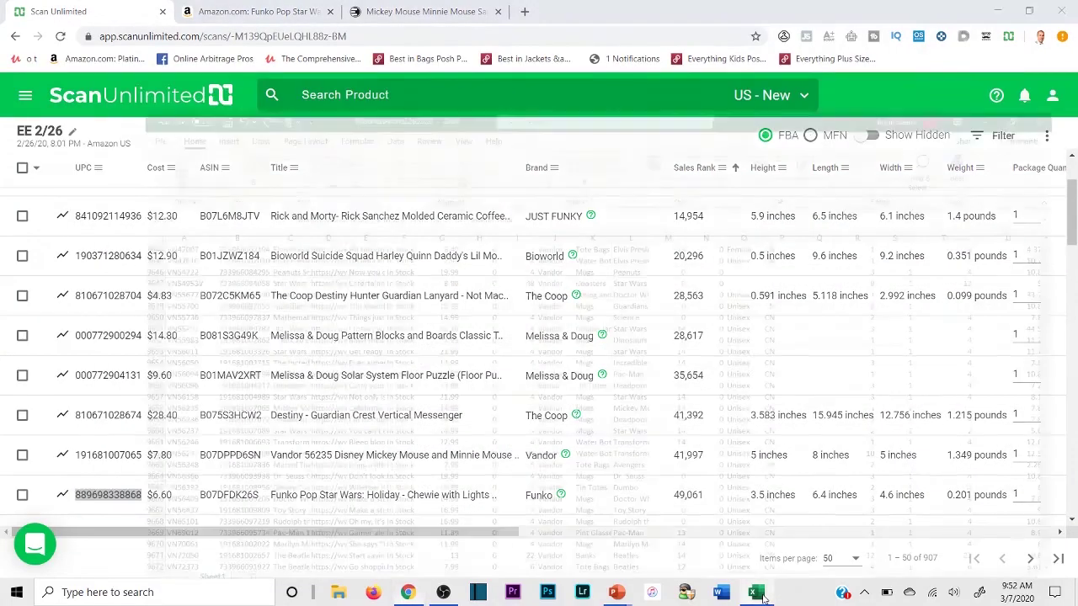
left_click(756, 592)
key("ctrl+f")
key("ctrl+v")
left_click(413, 374)
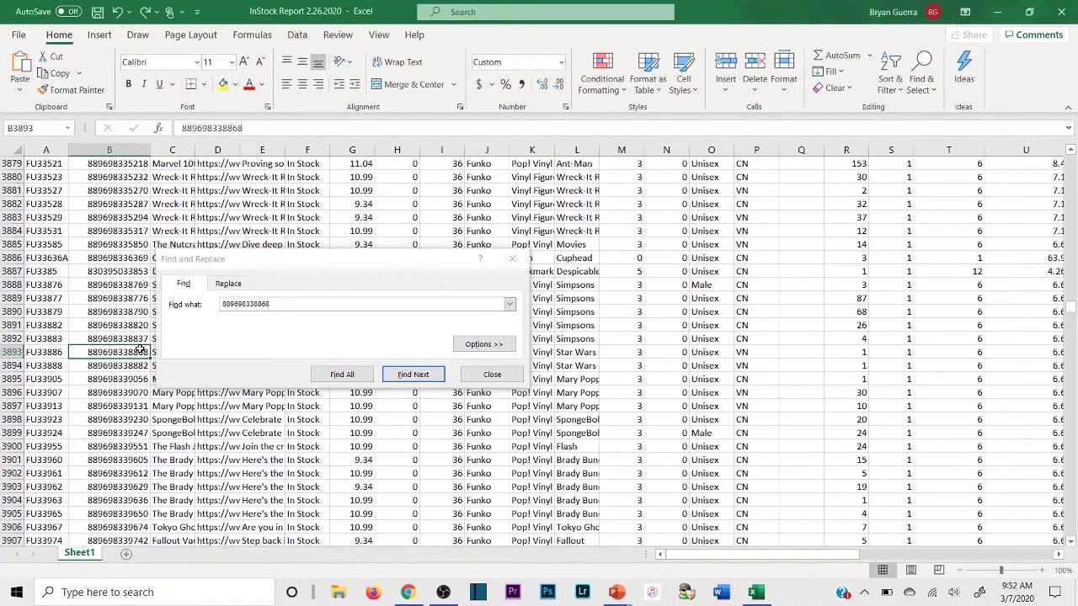
left_click(492, 374)
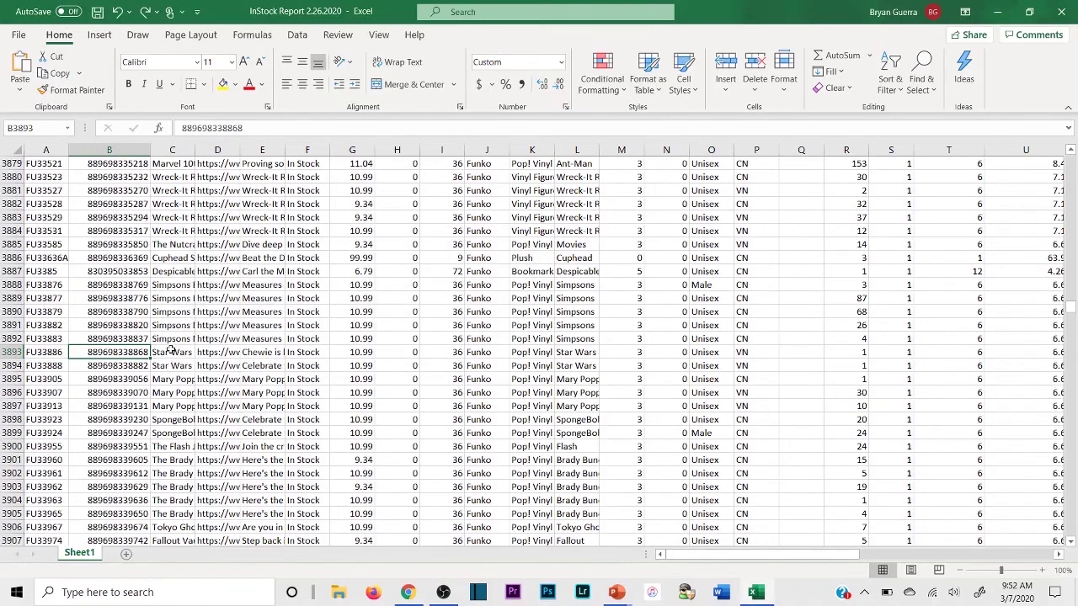
Copy the Chewbacca figure's title from the stock report and search for it on the EE Distribution site to check availability and piece prices
left_click(174, 352)
key("ctrl+c")
left_click(408, 593)
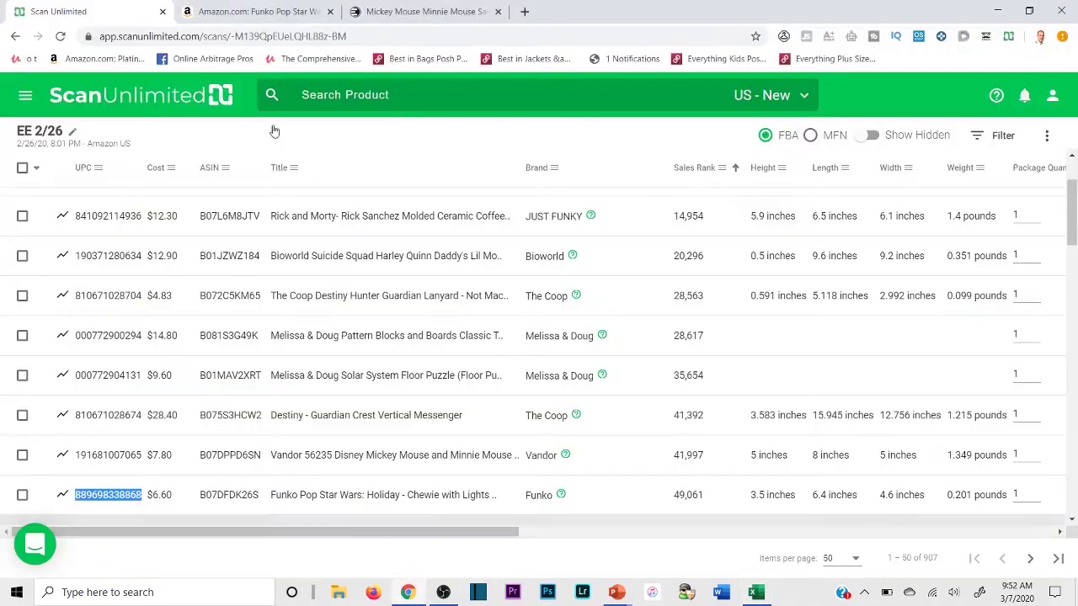
left_click(413, 10)
left_click(87, 134)
key("ctrl+v")
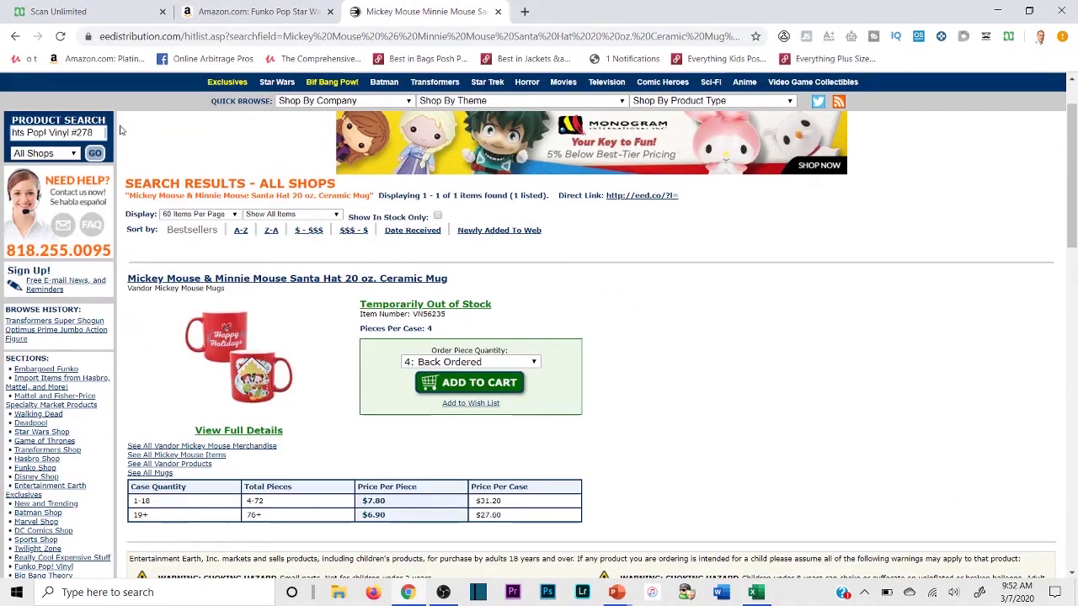
key("Return")
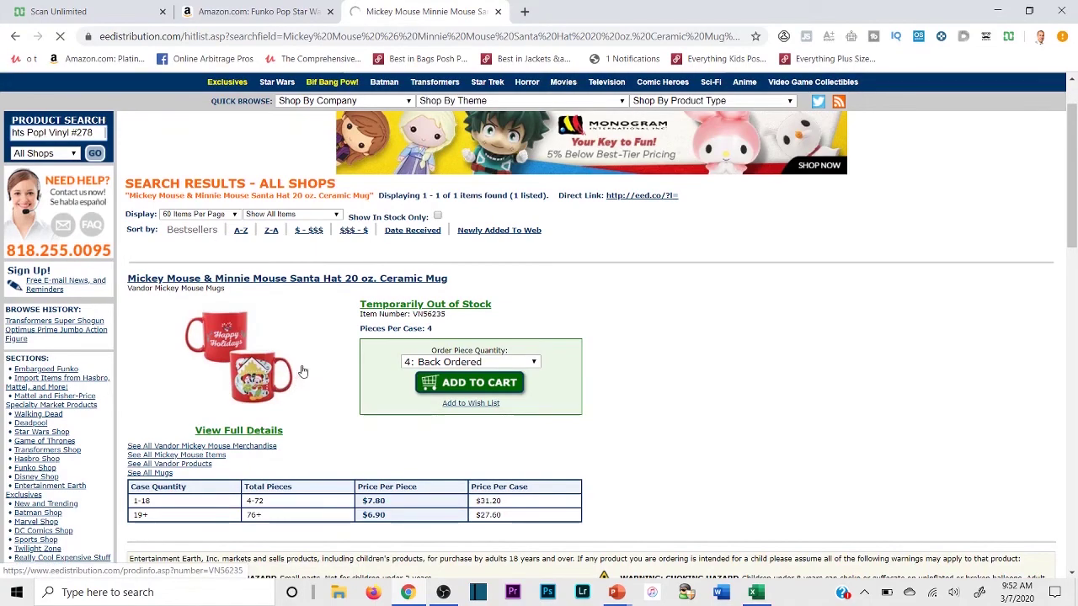
scroll(499, 353, "down", 3)
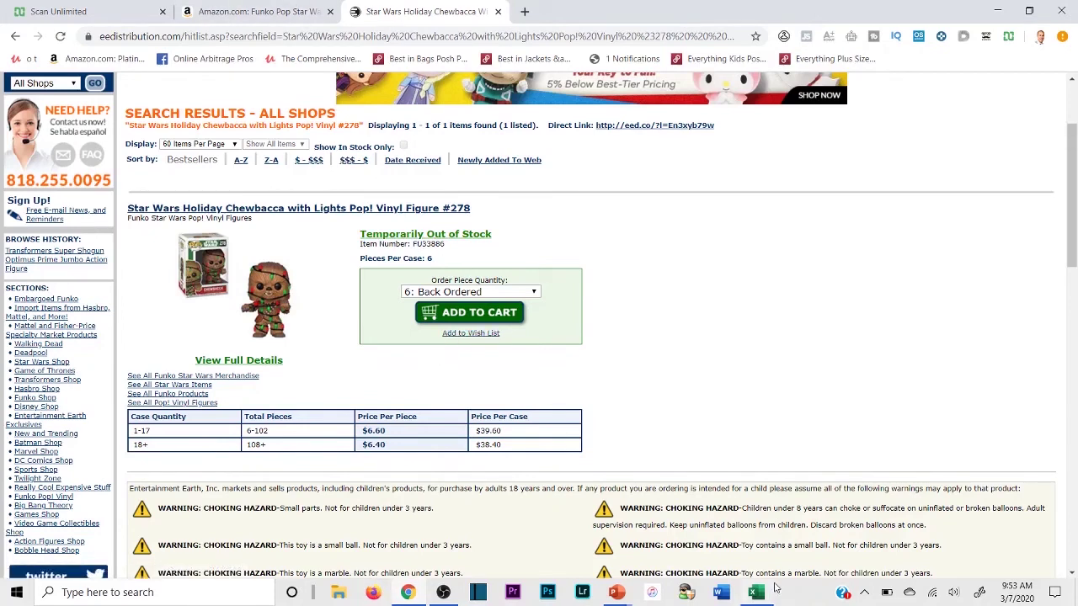
Recheck the Chewbacca figure's row in the Excel stock report against its supplier listing in the browser
left_click(747, 596)
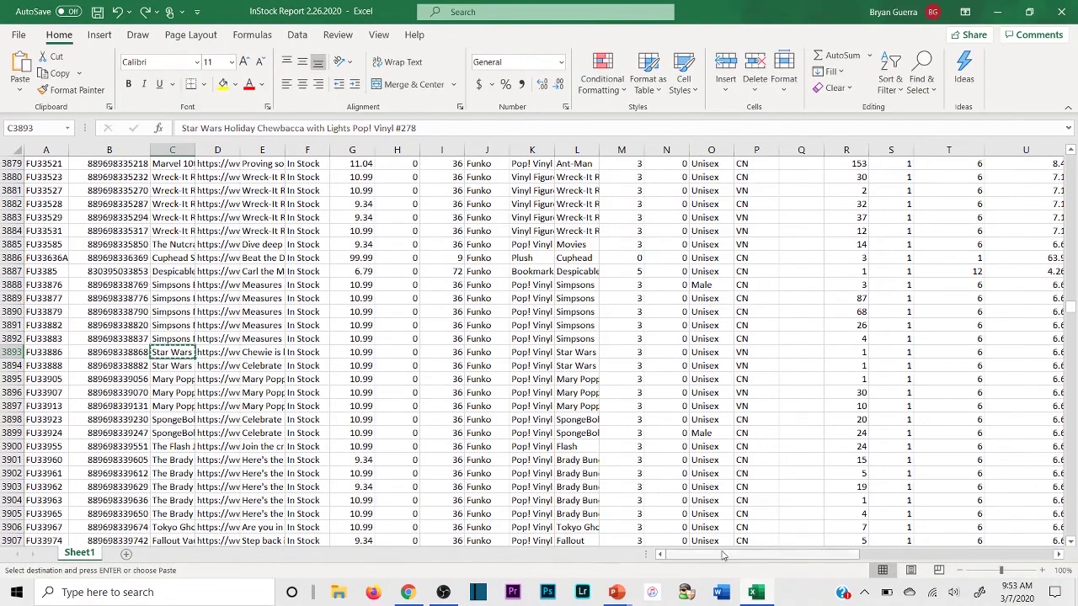
left_click(221, 358)
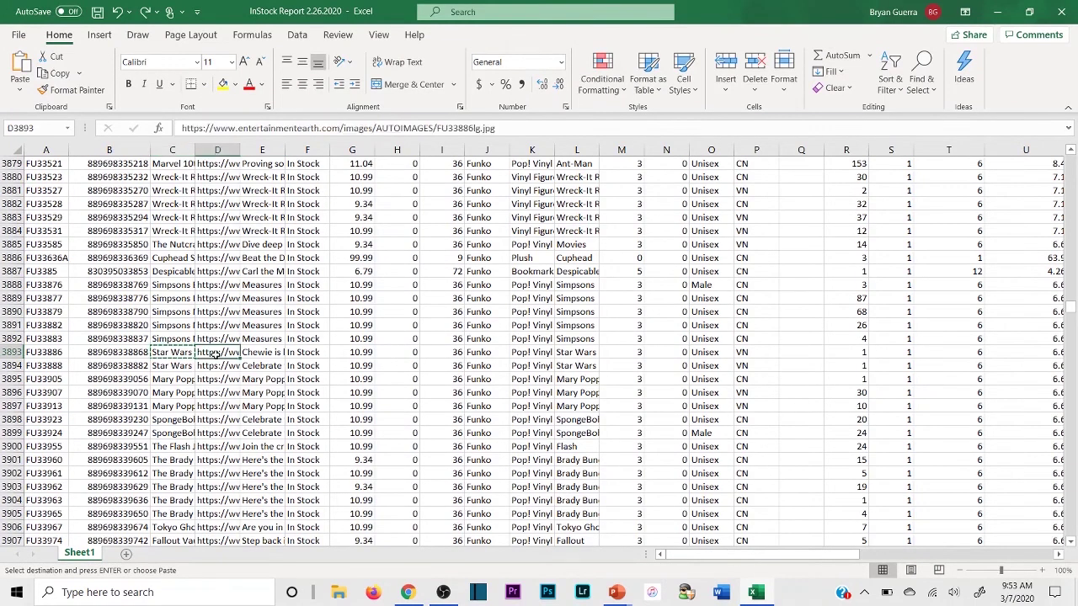
left_click(407, 594)
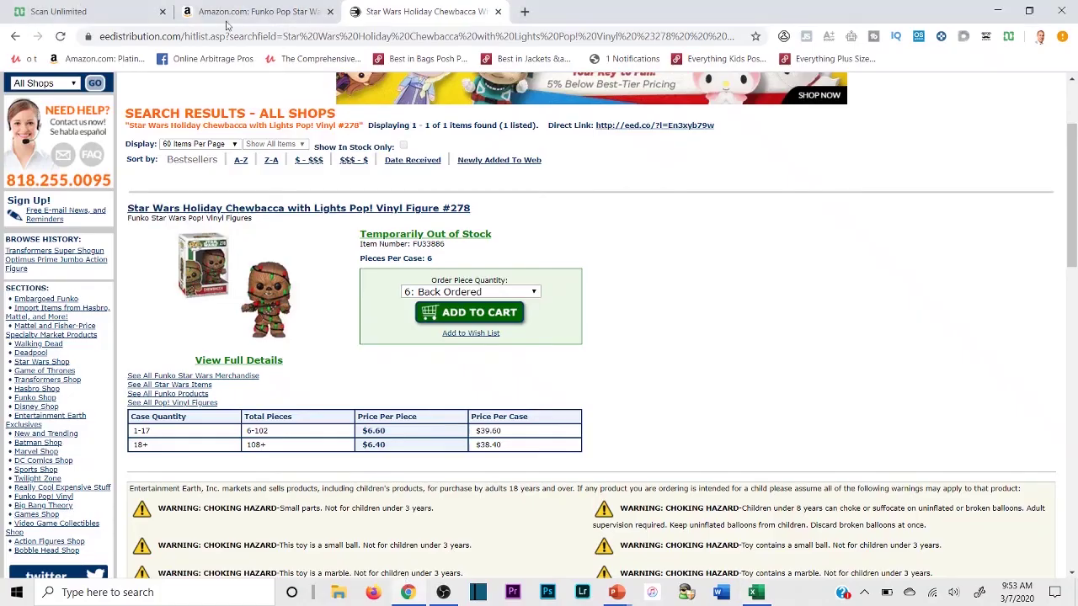
Return to the EE 2/26 scan and review the offers, net profit and ROI of the best-ranked products in the list
left_click(84, 10)
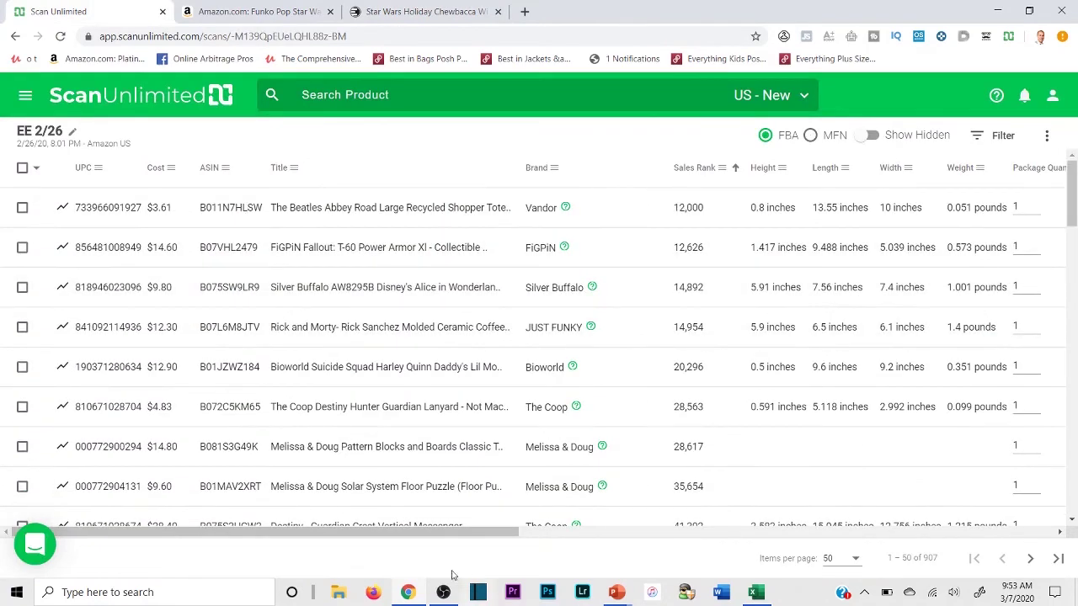
left_click_drag(438, 532, 936, 532)
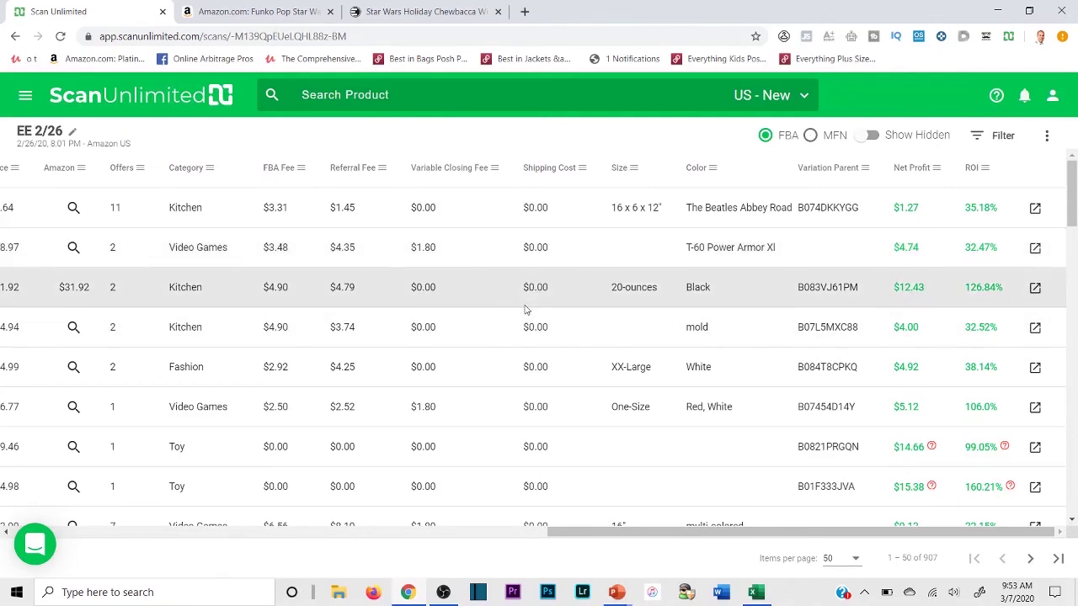
scroll(514, 346, "down", 2)
scroll(505, 404, "up", 2)
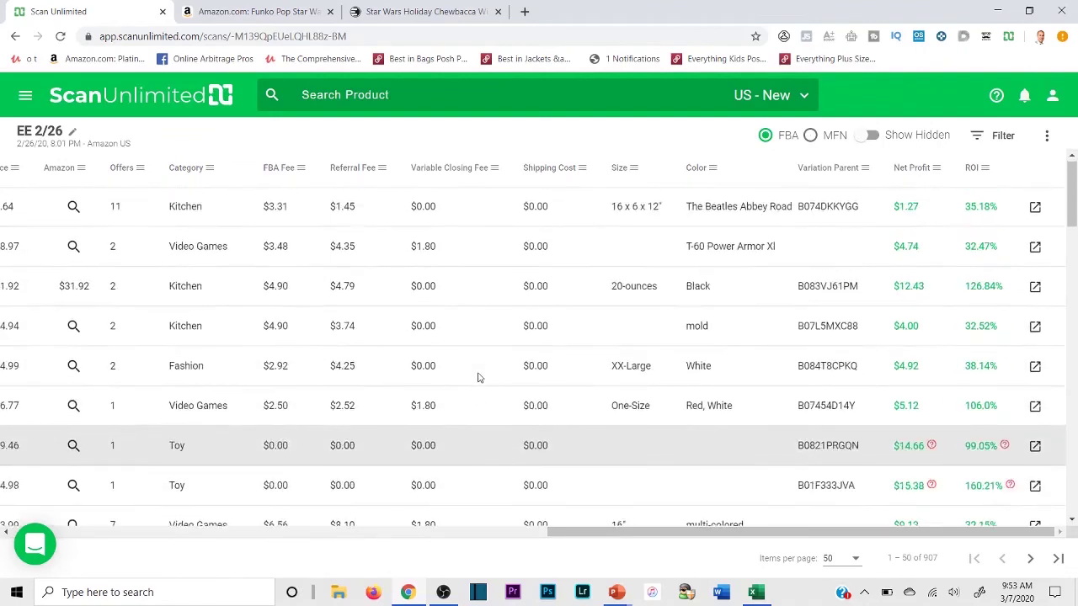